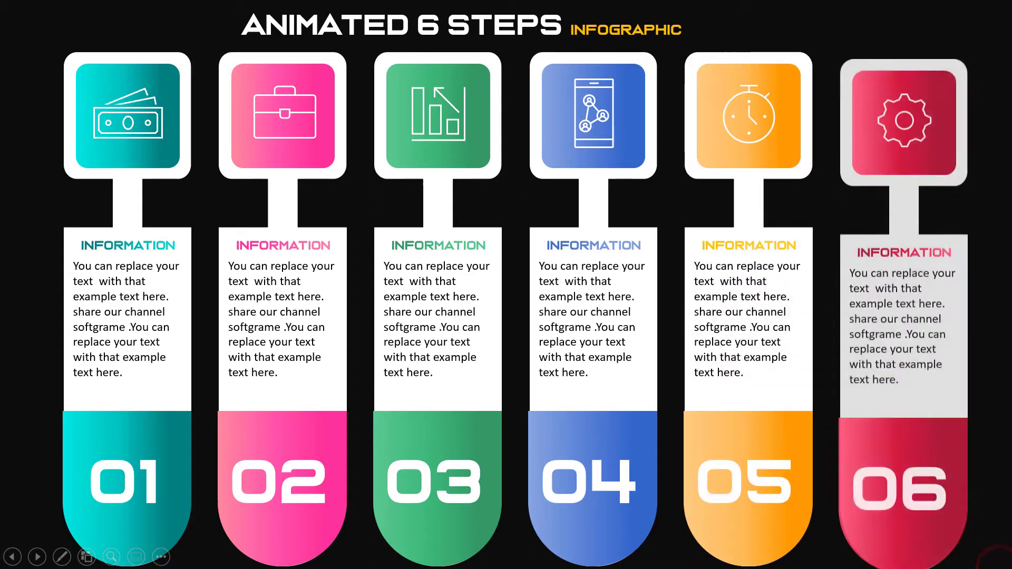
# Leave the slideshow and add a new Title and Content slide after the infographic slide
pyautogui.press('Escape')
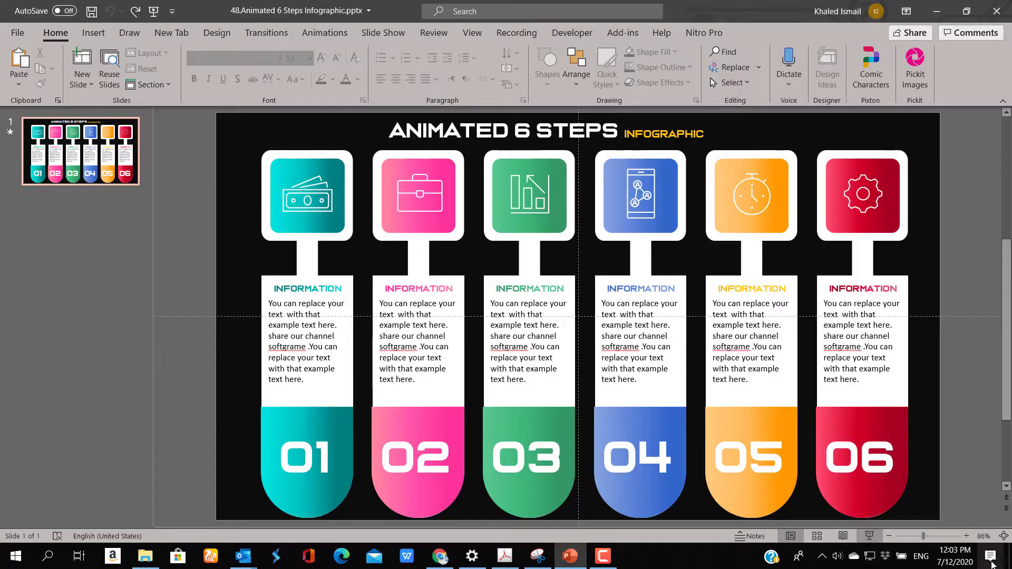
pyautogui.rightClick(68, 246)
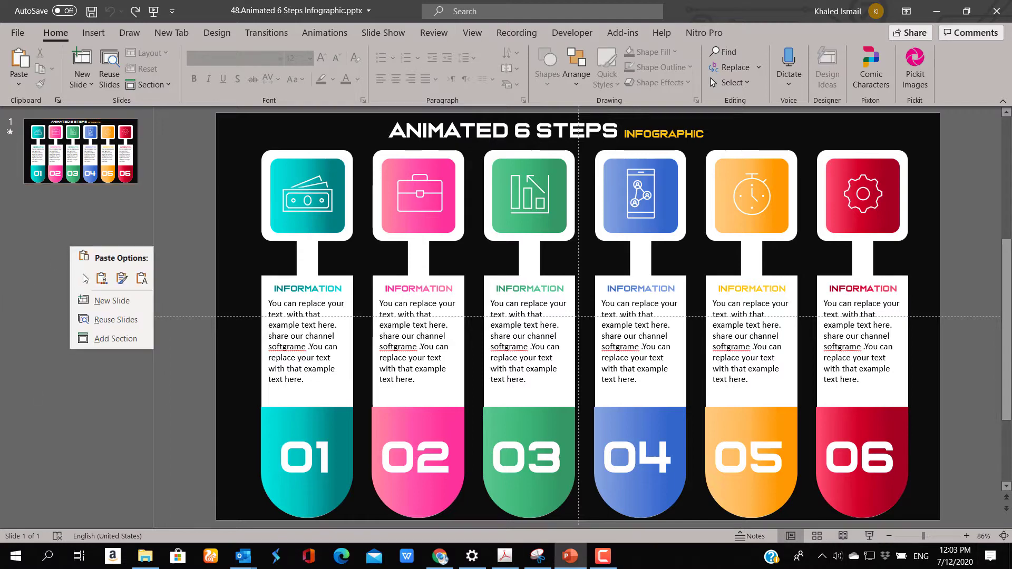
pyautogui.click(112, 300)
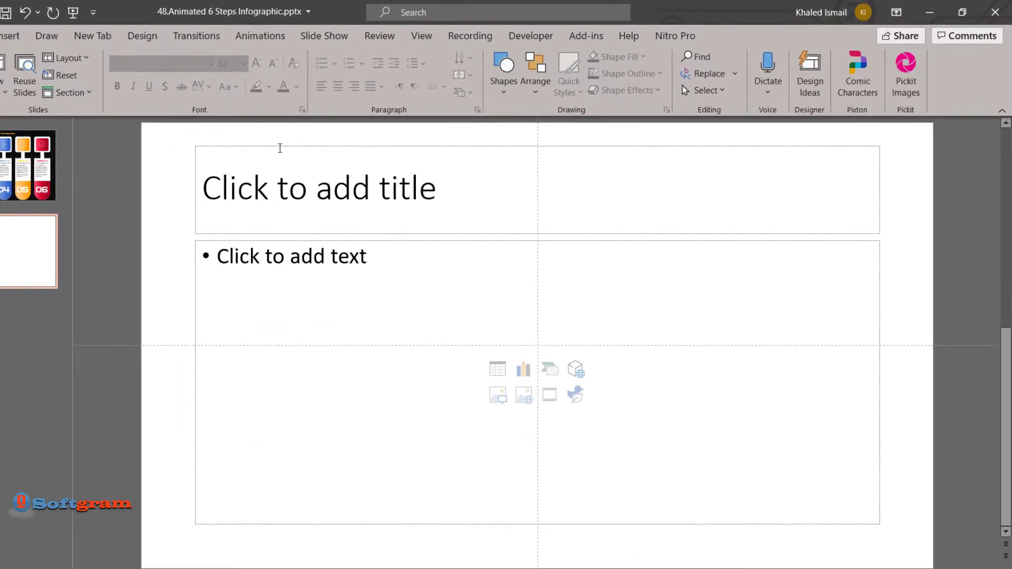
# Delete the new slide's title and content placeholders
pyautogui.click(280, 148)
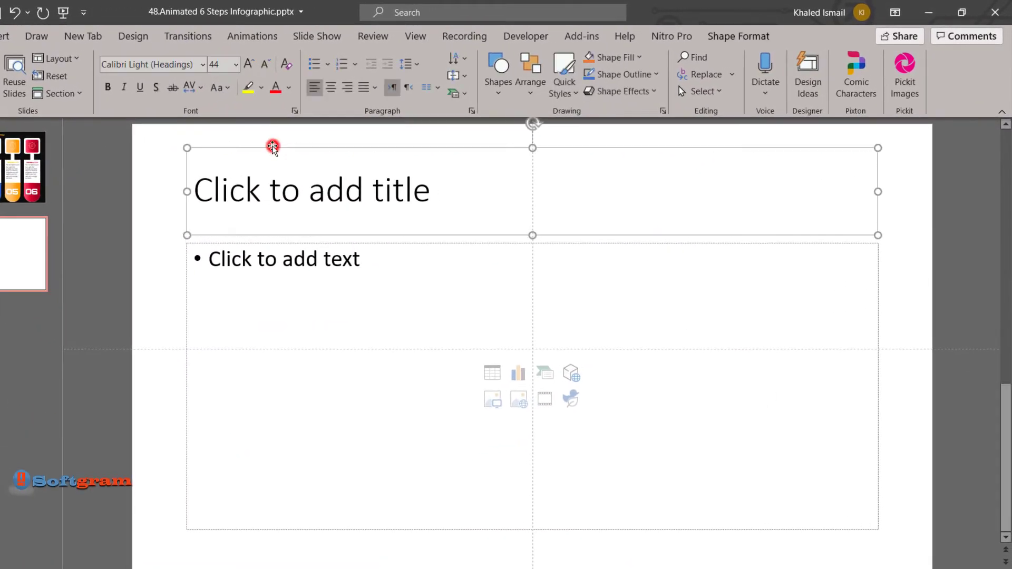
pyautogui.press('Delete')
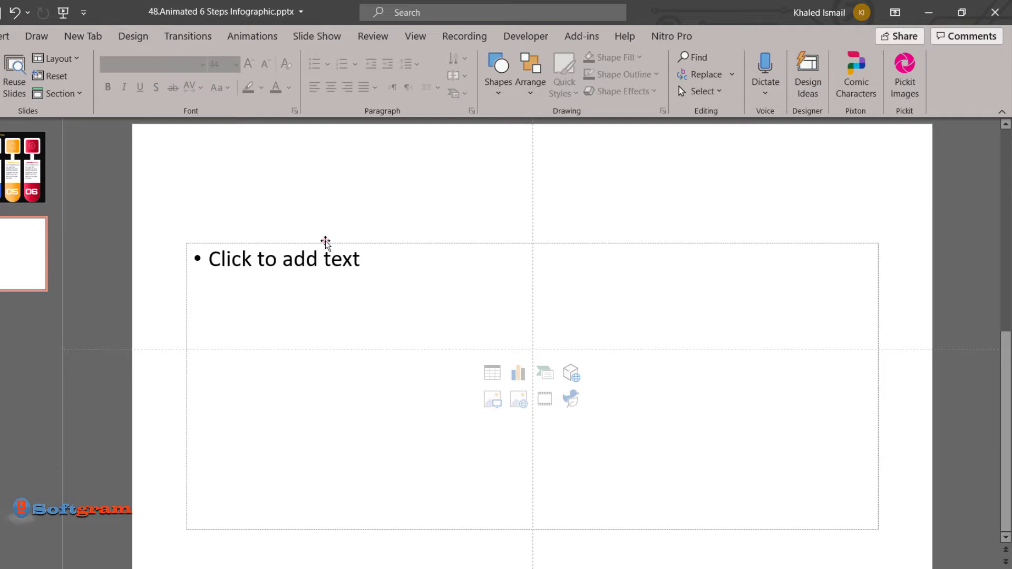
pyautogui.click(322, 243)
pyautogui.press('Delete')
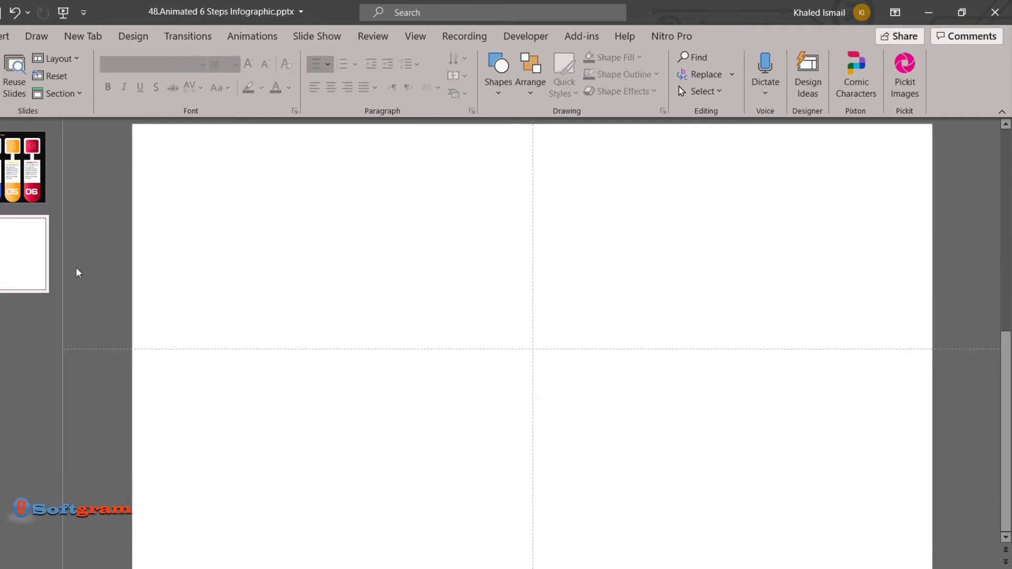
# Fill the blank slide's background with solid black via Format Background
pyautogui.rightClick(877, 312)
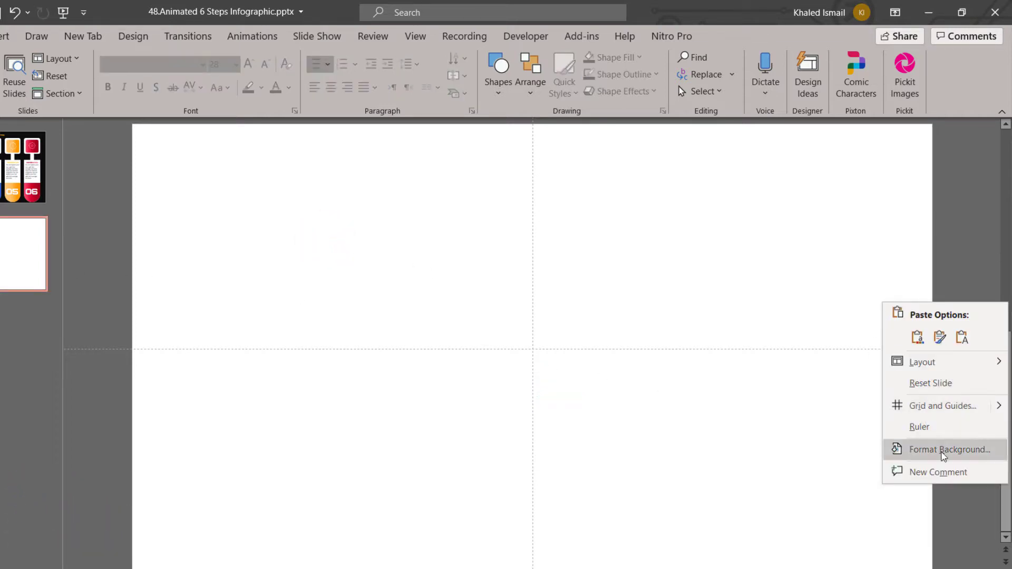
pyautogui.click(942, 454)
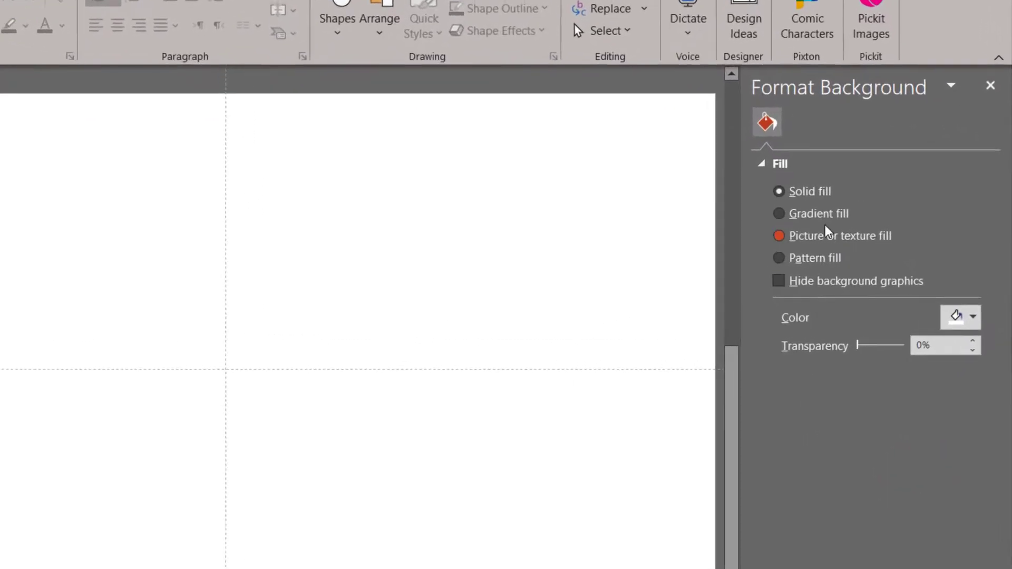
pyautogui.click(956, 318)
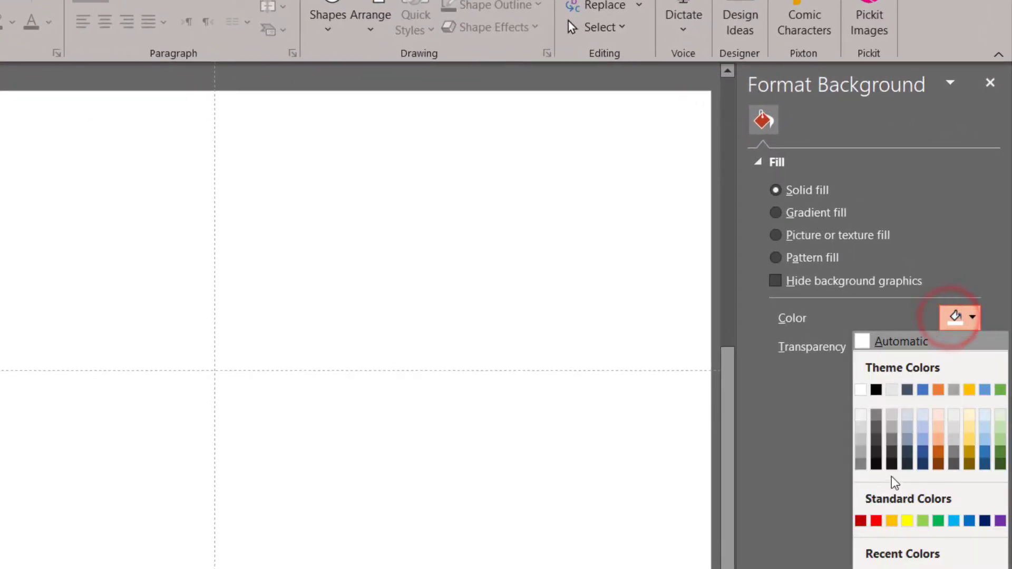
pyautogui.click(876, 389)
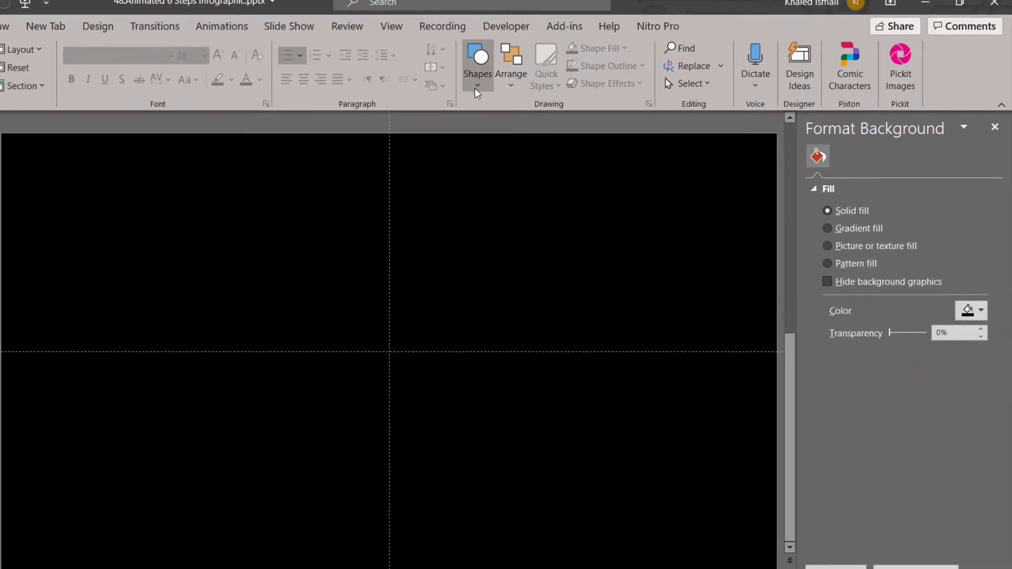
pyautogui.click(478, 87)
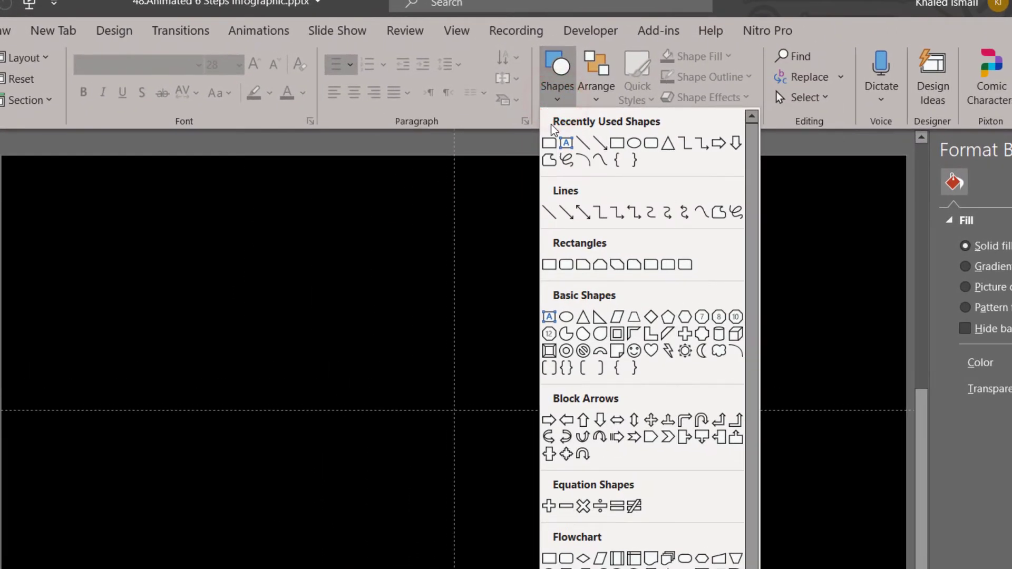
# Draw a Round Same Side Corner Rectangle, arch its corners, stretch it tall and rotate it 180°
pyautogui.click(668, 265)
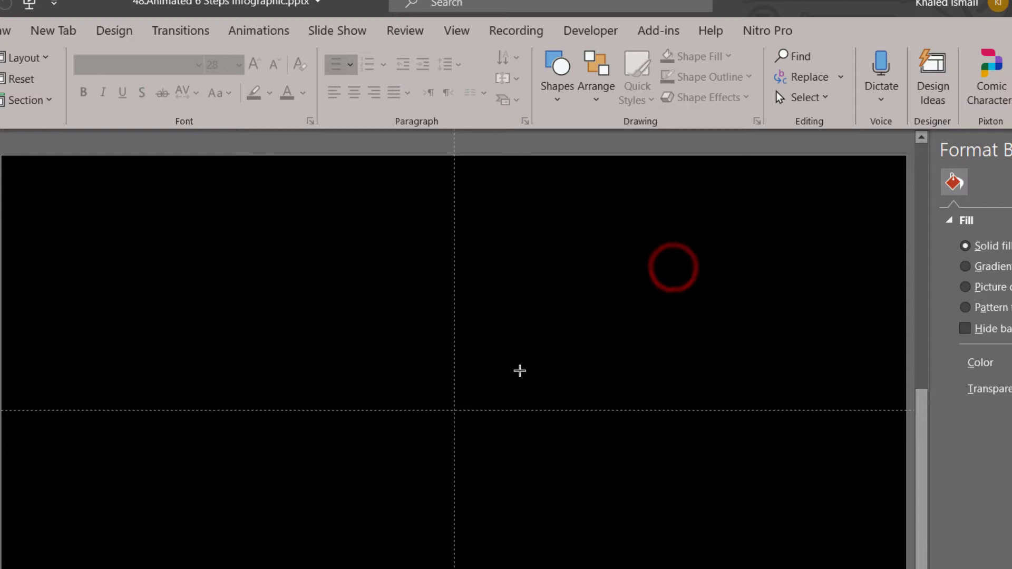
pyautogui.moveTo(350, 325)
pyautogui.mouseDown()
pyautogui.moveTo(453, 482)
pyautogui.moveTo(509, 484)
pyautogui.mouseUp()
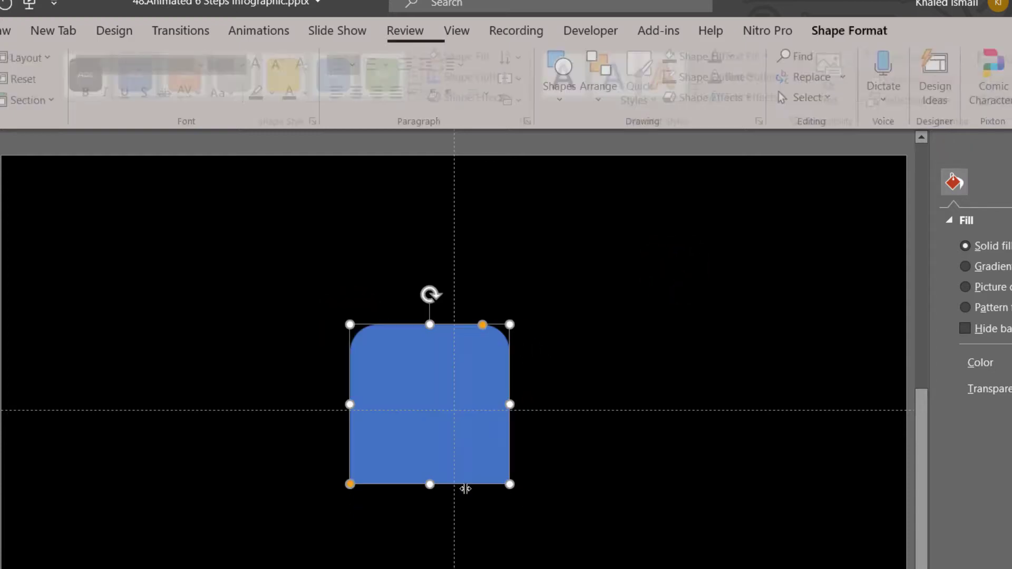
pyautogui.moveTo(509, 408); pyautogui.dragTo(489, 408)
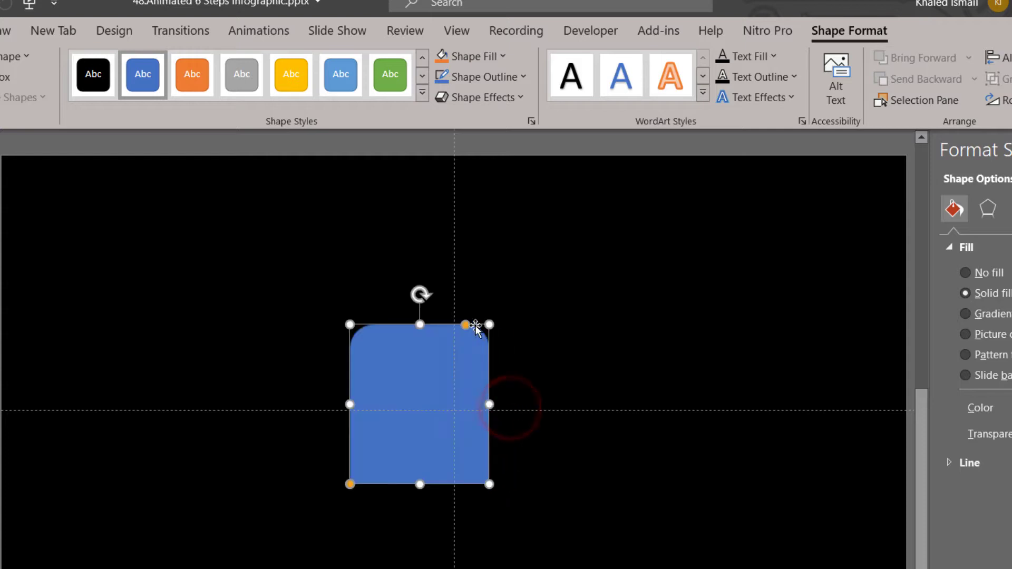
pyautogui.moveTo(465, 326); pyautogui.dragTo(396, 432)
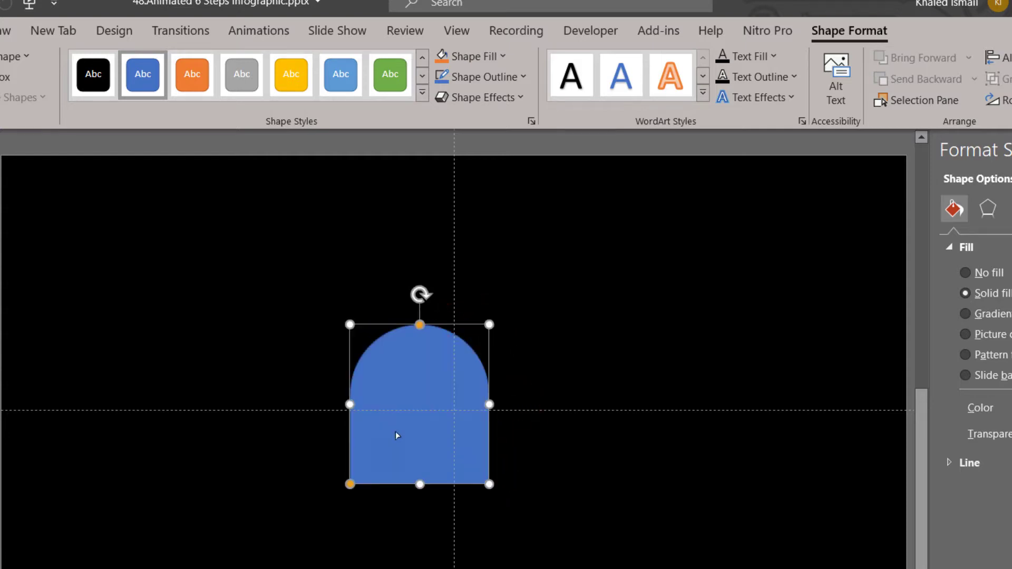
pyautogui.moveTo(445, 406); pyautogui.dragTo(469, 401)
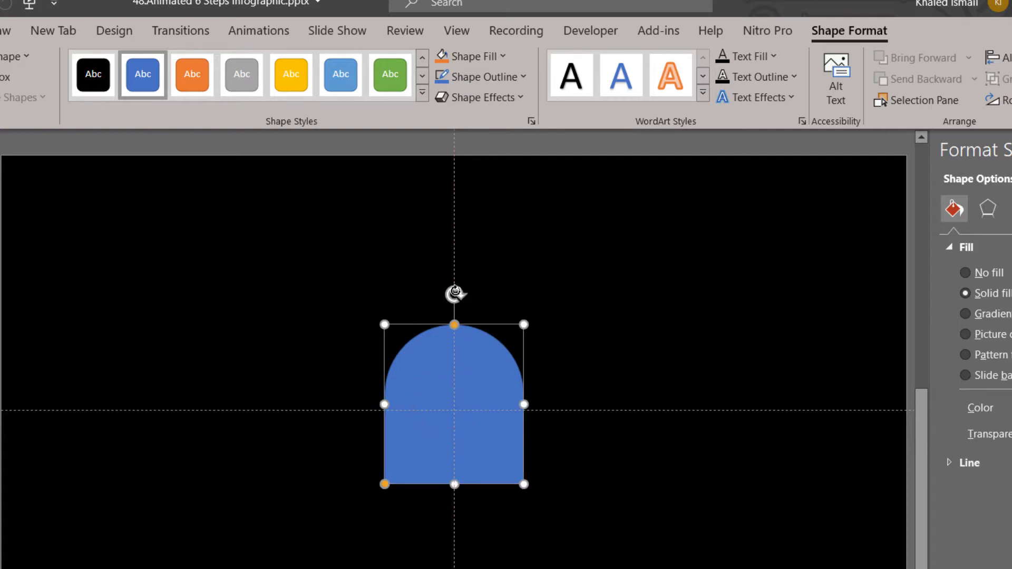
pyautogui.moveTo(455, 481); pyautogui.dragTo(480, 562)
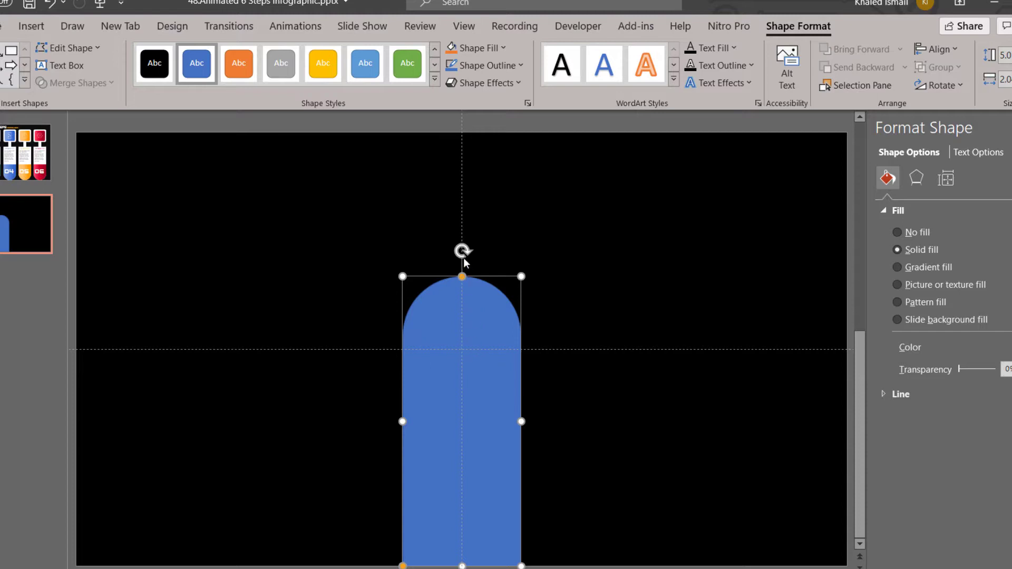
pyautogui.moveTo(462, 247)
pyautogui.mouseDown()
pyautogui.moveTo(537, 443)
pyautogui.moveTo(461, 509)
pyautogui.mouseUp()
pyautogui.click(478, 453)
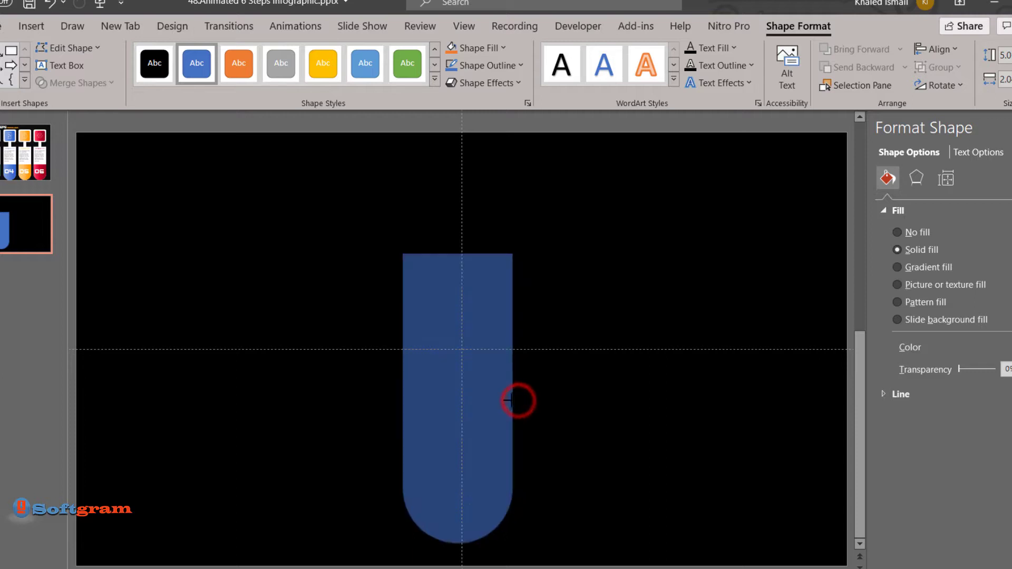
# Narrow the bar slightly, Align Middle and Align Center it, then move it down
pyautogui.moveTo(518, 400); pyautogui.dragTo(514, 400)
pyautogui.click(484, 399)
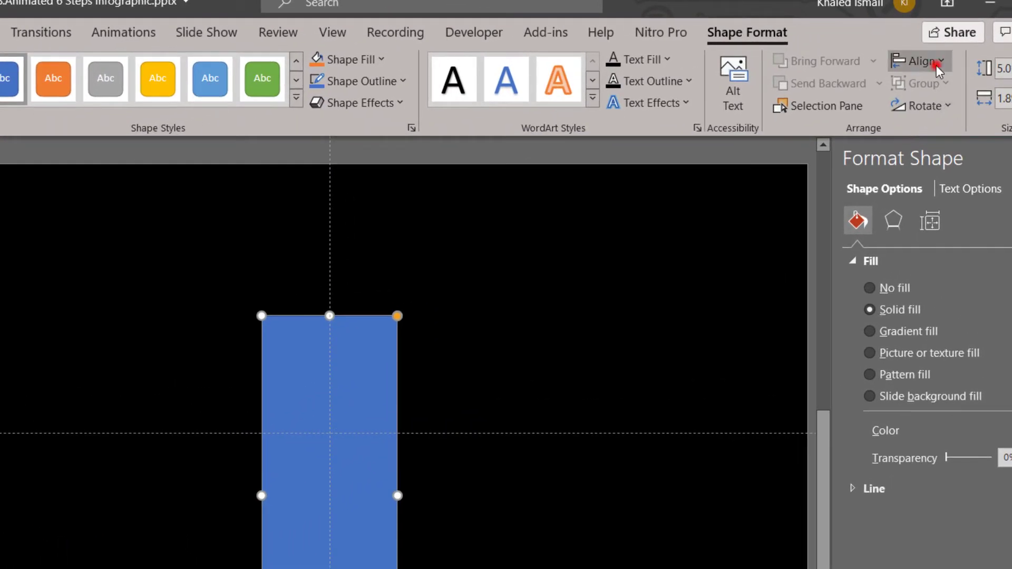
pyautogui.click(936, 66)
pyautogui.click(982, 194)
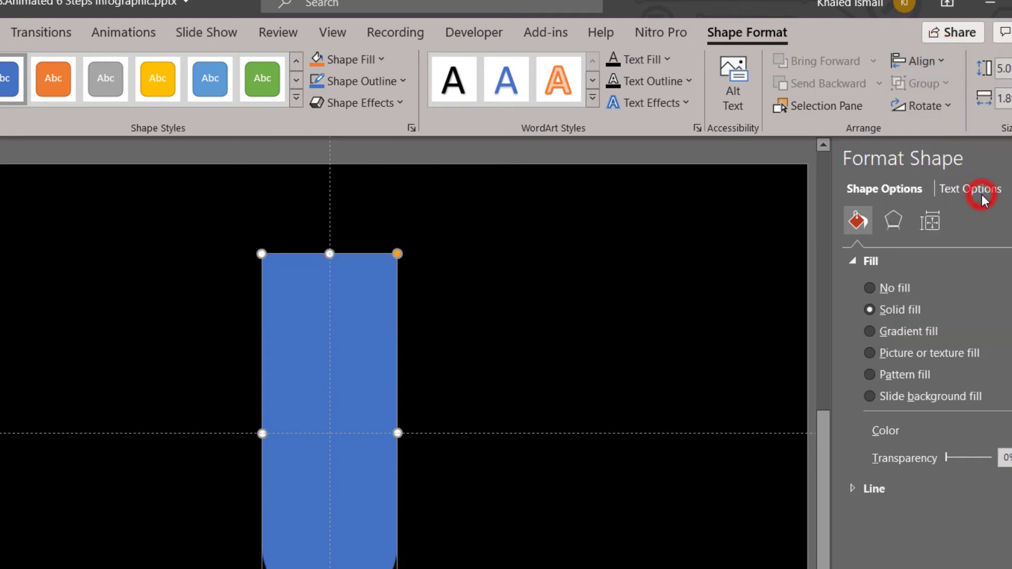
pyautogui.click(936, 63)
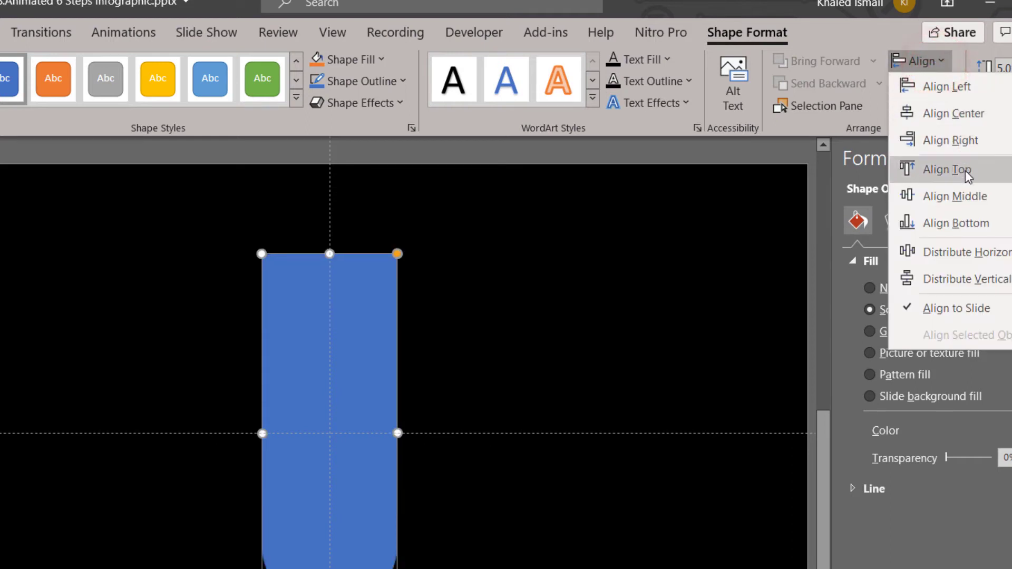
pyautogui.click(963, 115)
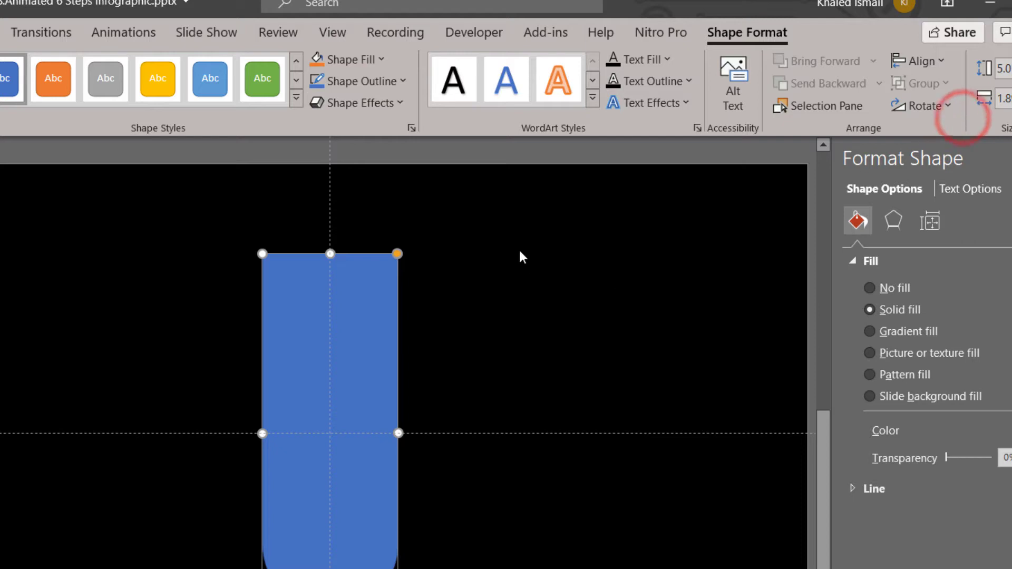
pyautogui.moveTo(348, 422); pyautogui.dragTo(348, 507)
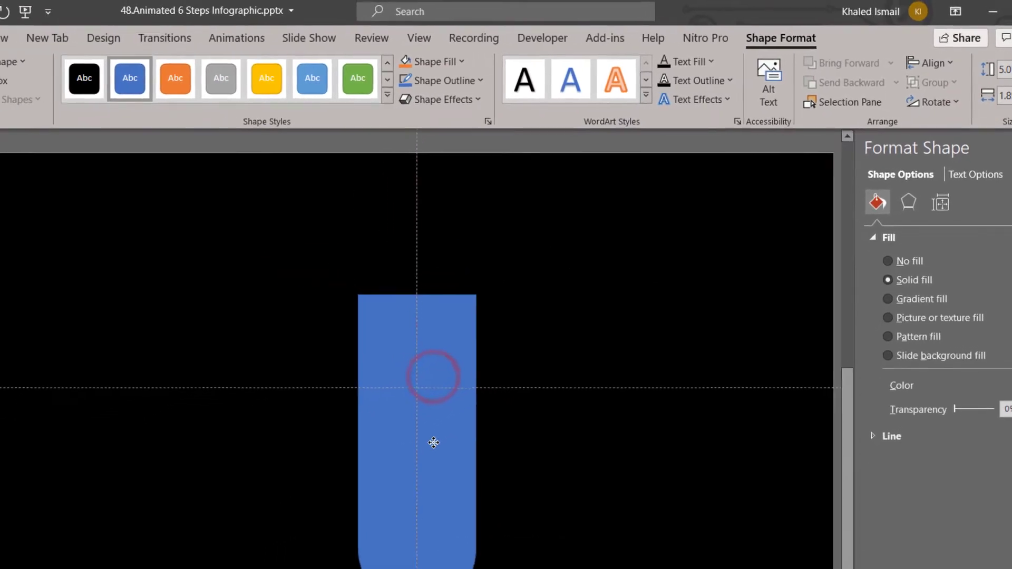
pyautogui.click(552, 380)
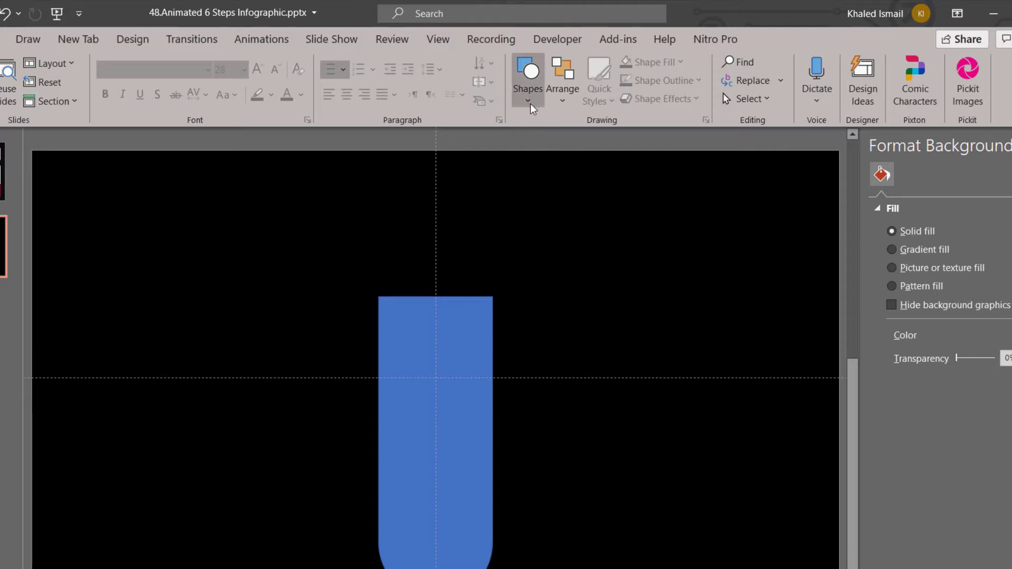
# Draw a small rectangle tab on top of the bar and centre it horizontally
pyautogui.click(527, 87)
pyautogui.click(597, 144)
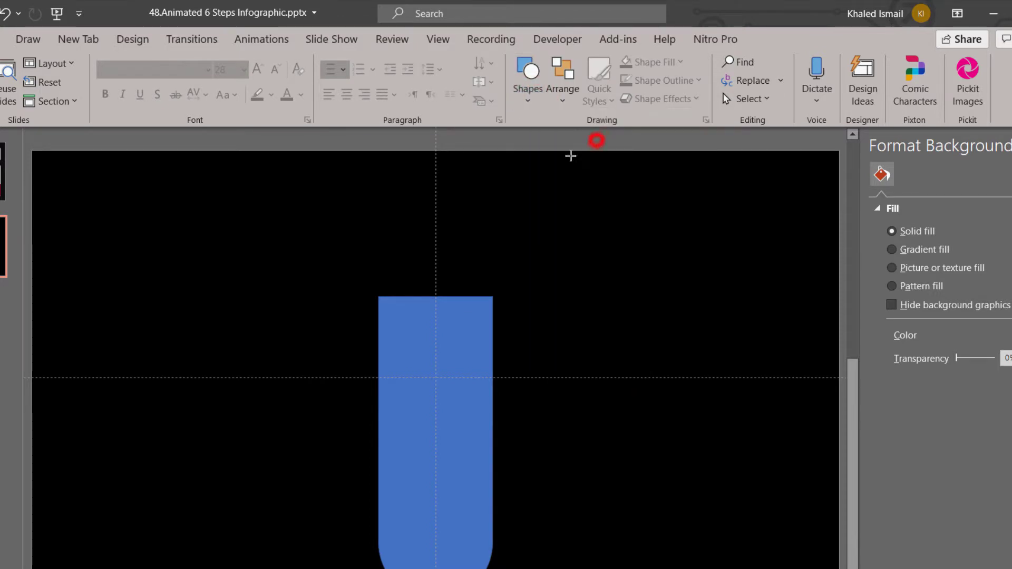
pyautogui.moveTo(413, 235)
pyautogui.mouseDown()
pyautogui.moveTo(444, 267)
pyautogui.moveTo(450, 324)
pyautogui.mouseUp()
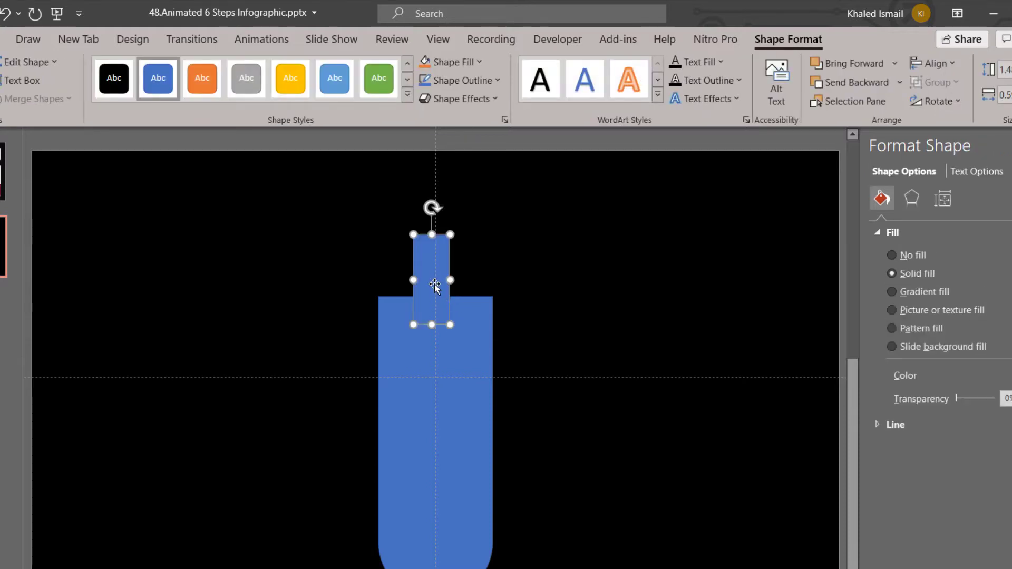
pyautogui.moveTo(434, 283)
pyautogui.mouseDown()
pyautogui.moveTo(451, 293)
pyautogui.moveTo(439, 305)
pyautogui.mouseUp()
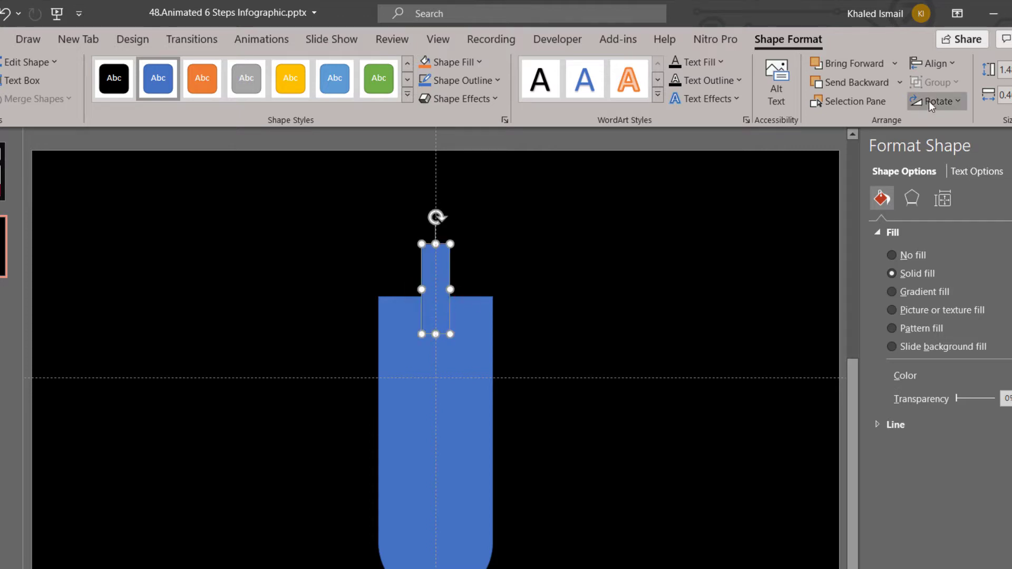
pyautogui.click(932, 63)
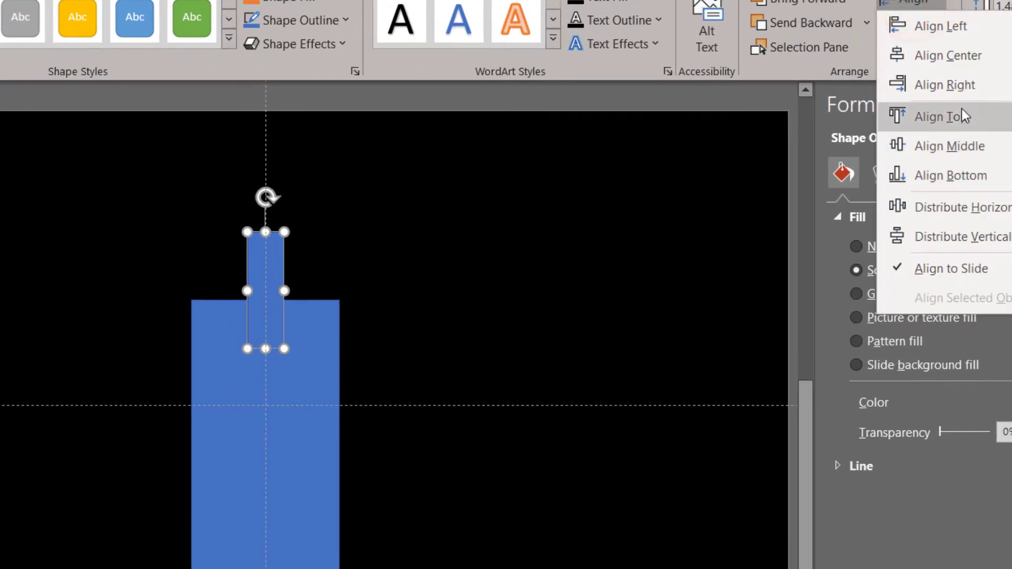
pyautogui.click(954, 58)
pyautogui.click(526, 358)
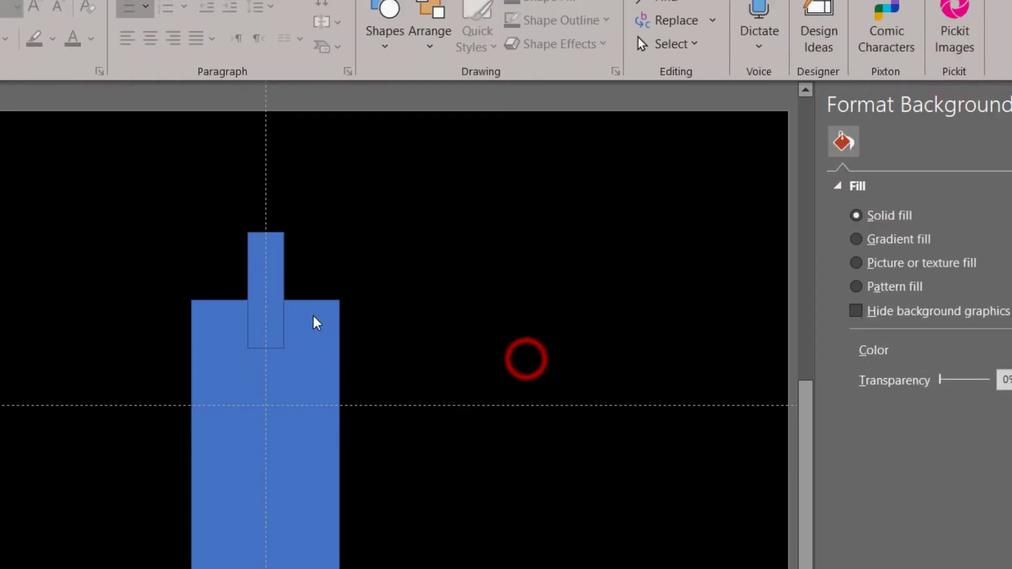
# Select the tab together with the rounded bar and open Merge Shapes
pyautogui.click(270, 294)
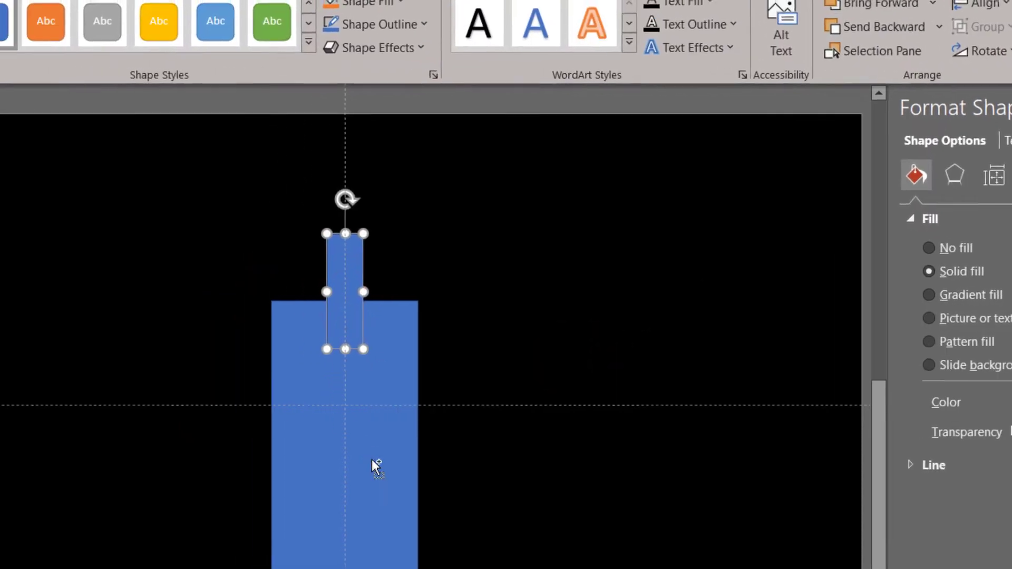
pyautogui.keyDown('shift'); pyautogui.click(372, 459); pyautogui.keyUp('shift')
pyautogui.click(132, 108)
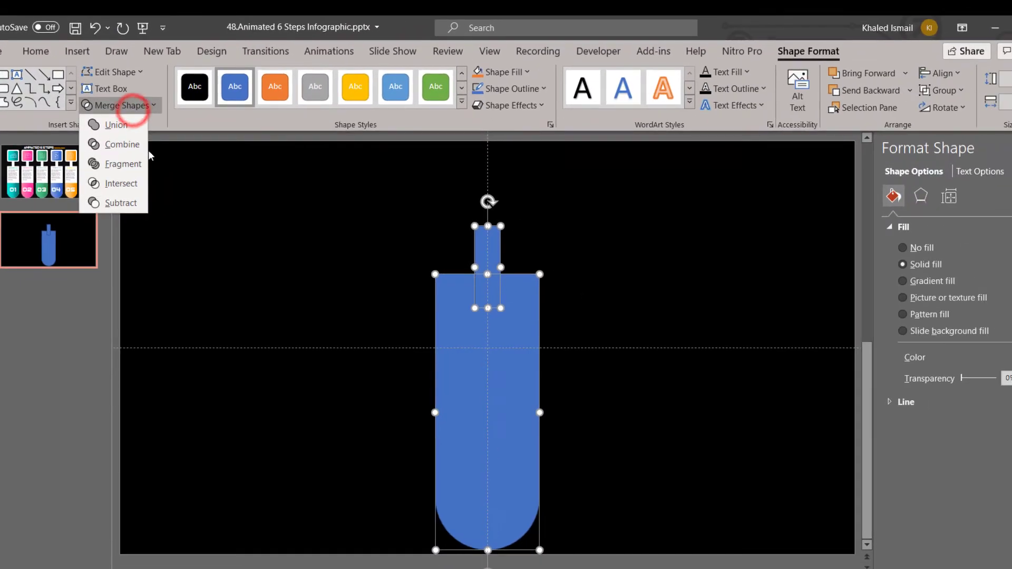
# Union the tab and the rounded bar into one shape
pyautogui.click(116, 125)
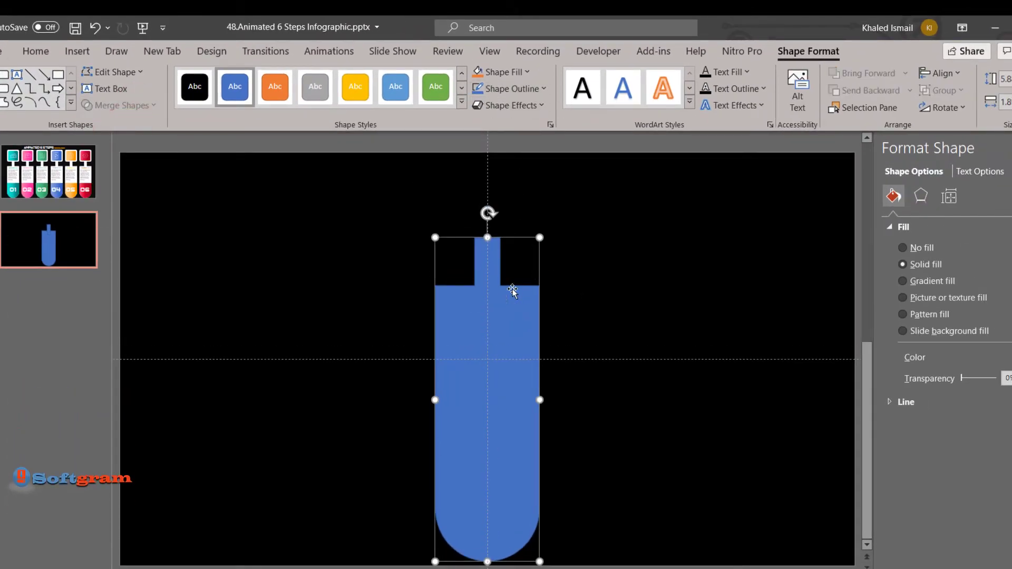
pyautogui.click(588, 301)
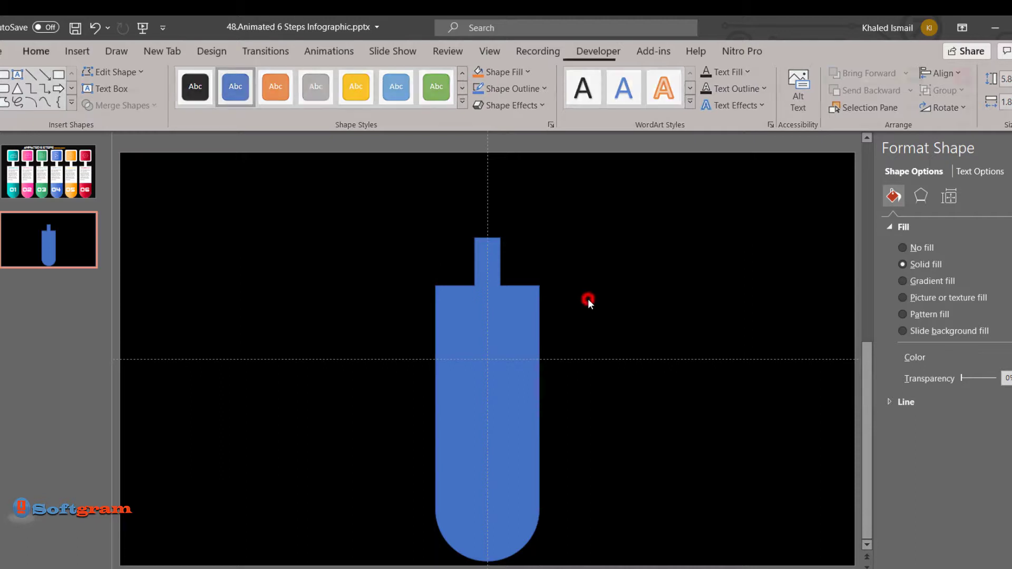
pyautogui.click(493, 290)
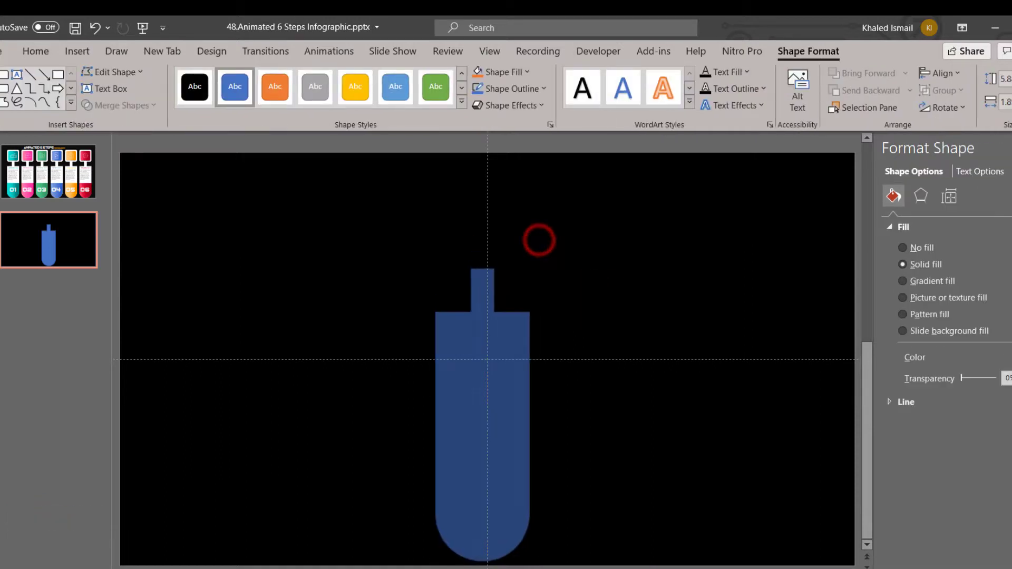
# Scale the merged shape down and centre it horizontally on the slide
pyautogui.moveTo(539, 239); pyautogui.dragTo(528, 271)
pyautogui.moveTo(511, 364); pyautogui.dragTo(511, 365)
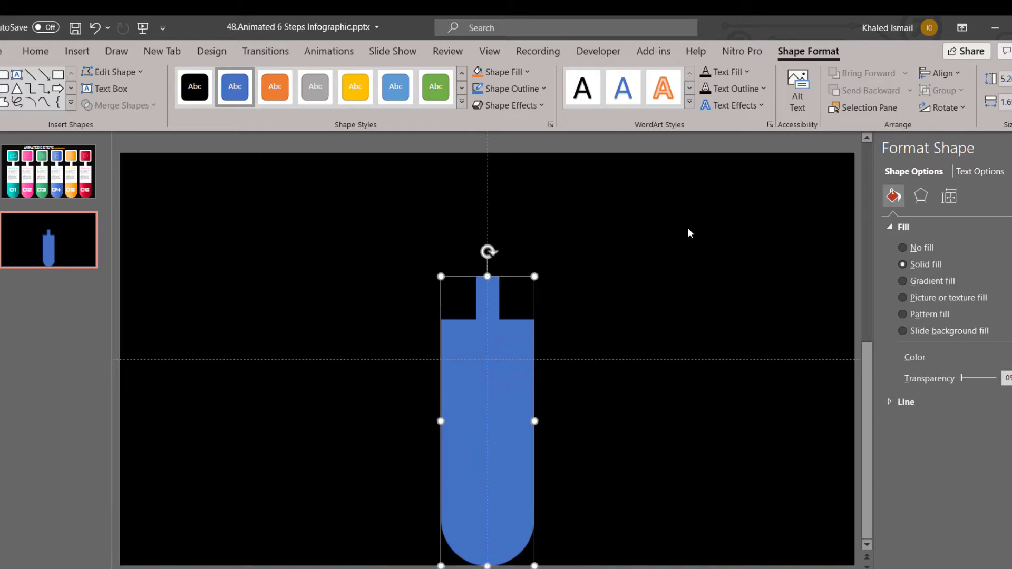
pyautogui.click(943, 74)
pyautogui.click(964, 113)
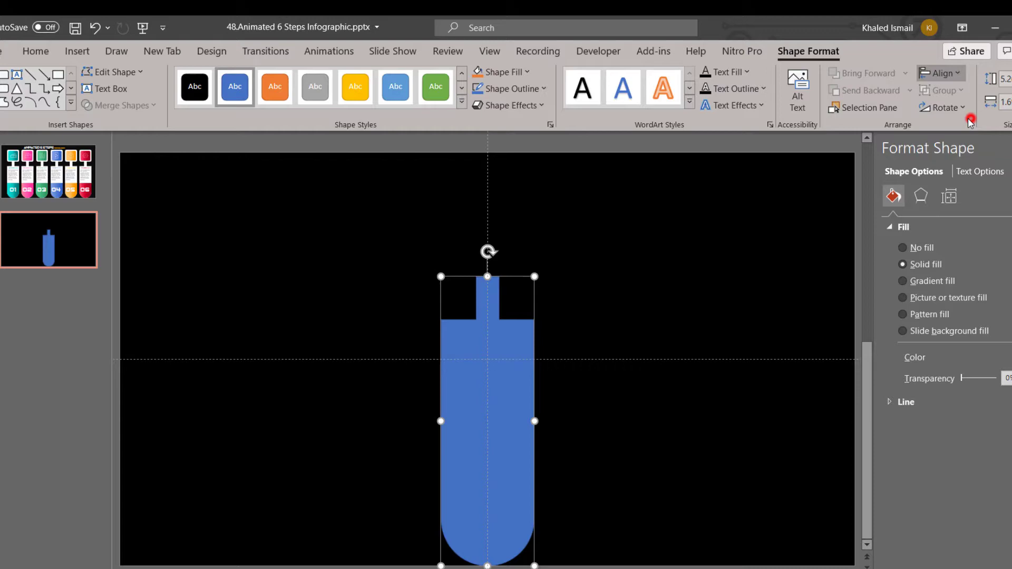
pyautogui.click(720, 242)
pyautogui.click(722, 129)
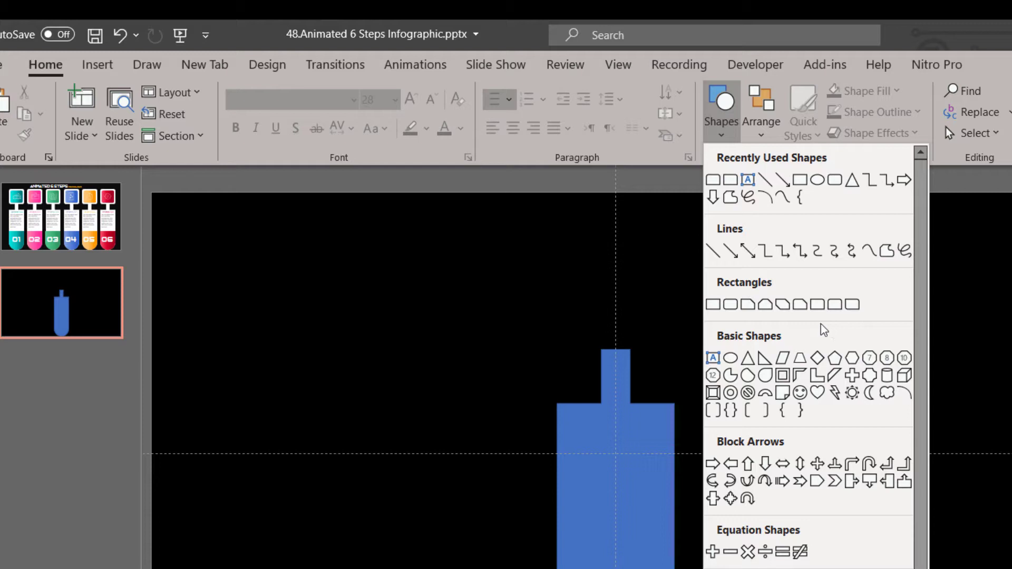
# Draw a rounded rectangle above the stem and resize it into a square
pyautogui.click(730, 304)
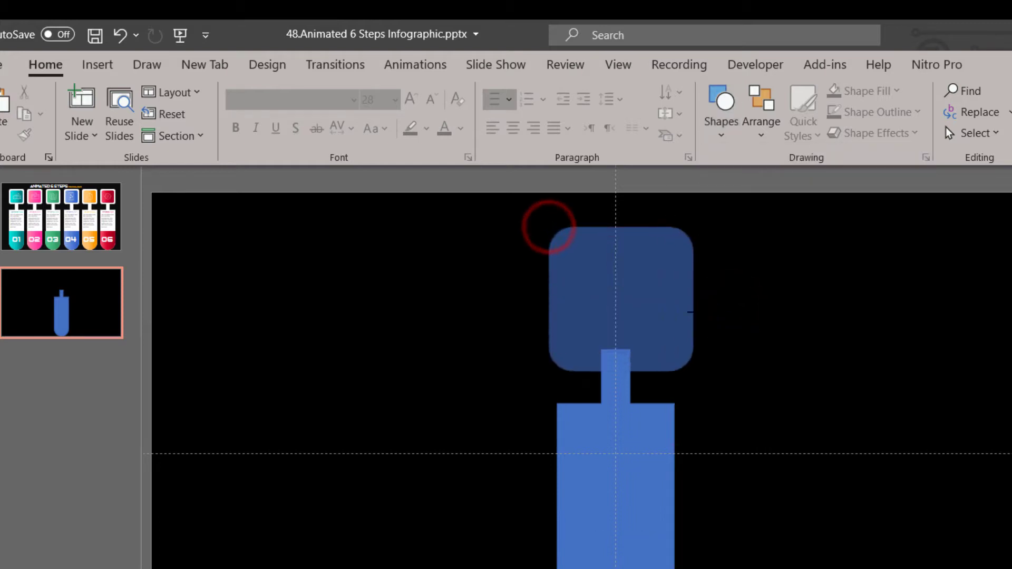
pyautogui.moveTo(548, 227); pyautogui.dragTo(700, 377)
pyautogui.moveTo(652, 295)
pyautogui.mouseDown()
pyautogui.moveTo(643, 273)
pyautogui.moveTo(644, 282)
pyautogui.moveTo(674, 286)
pyautogui.mouseUp()
pyautogui.moveTo(541, 287); pyautogui.dragTo(557, 287)
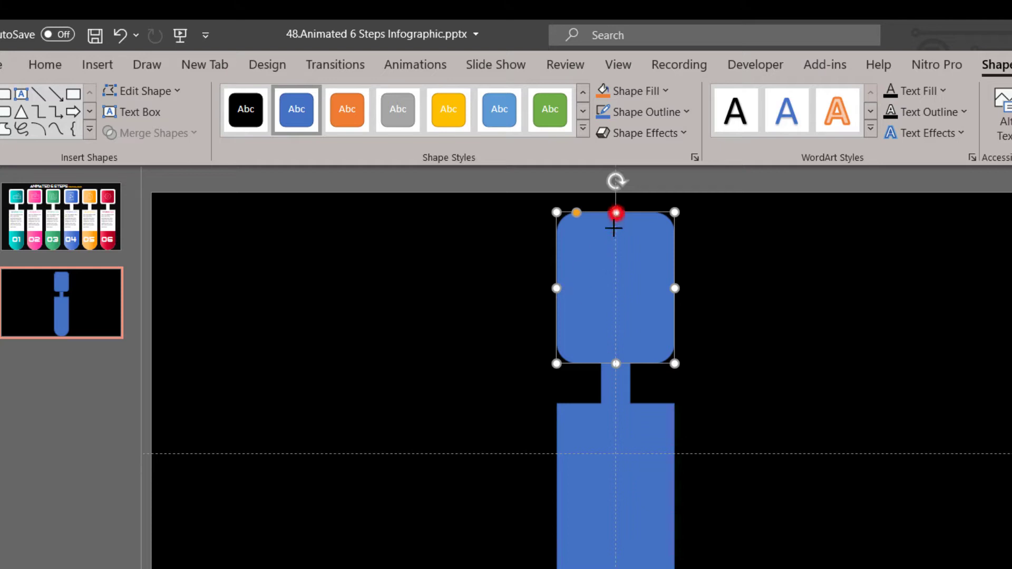
pyautogui.moveTo(616, 213); pyautogui.dragTo(615, 245)
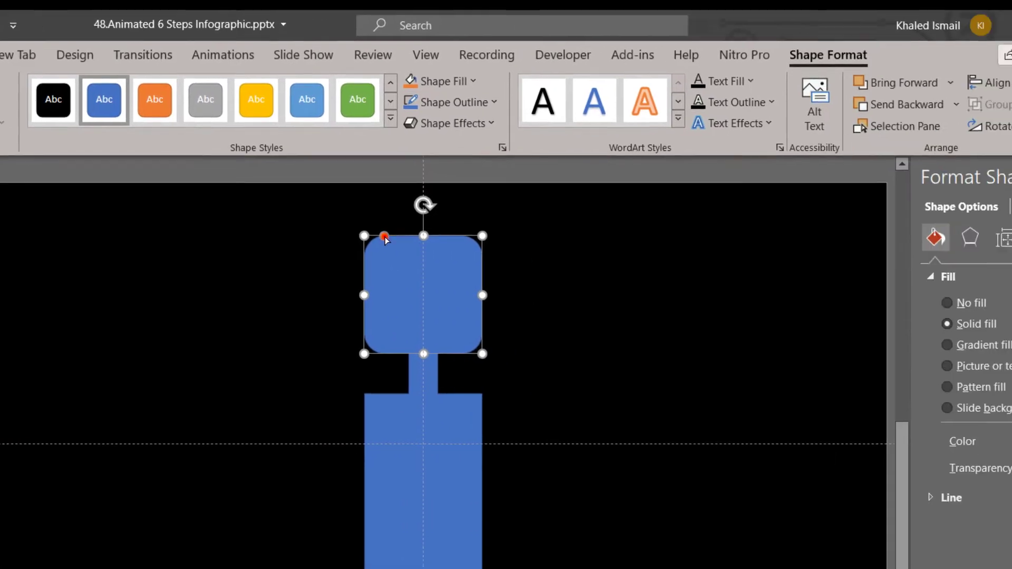
# Reduce the square's corner rounding, centre it horizontally and bring it in front of the stem
pyautogui.moveTo(191, 226); pyautogui.dragTo(187, 226)
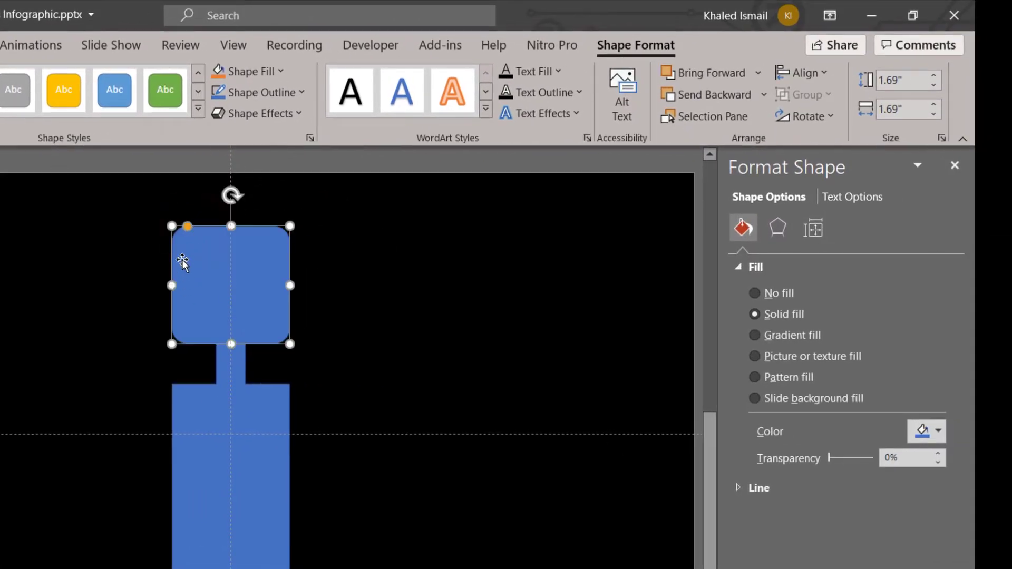
pyautogui.moveTo(174, 227); pyautogui.dragTo(185, 233)
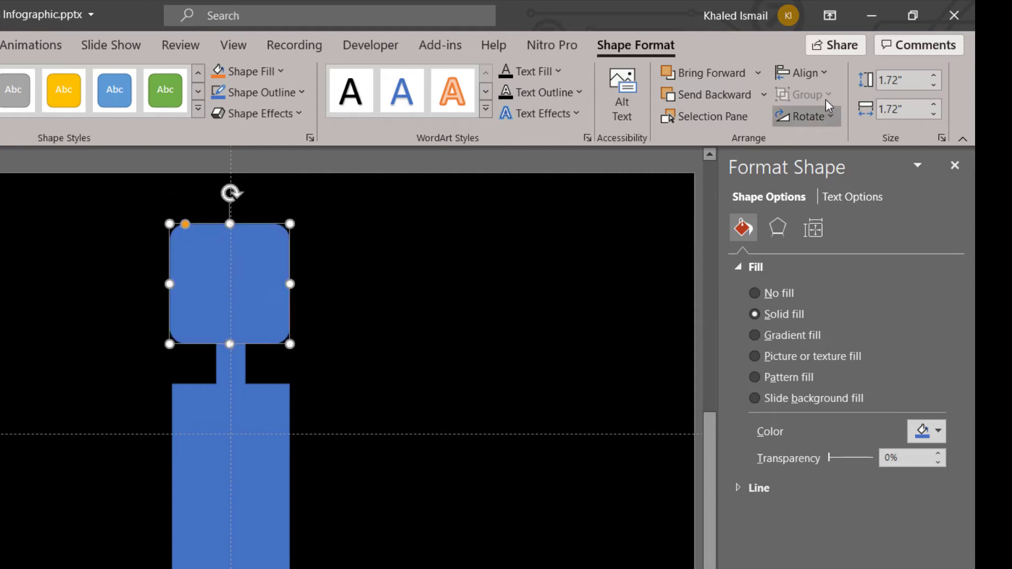
pyautogui.click(807, 72)
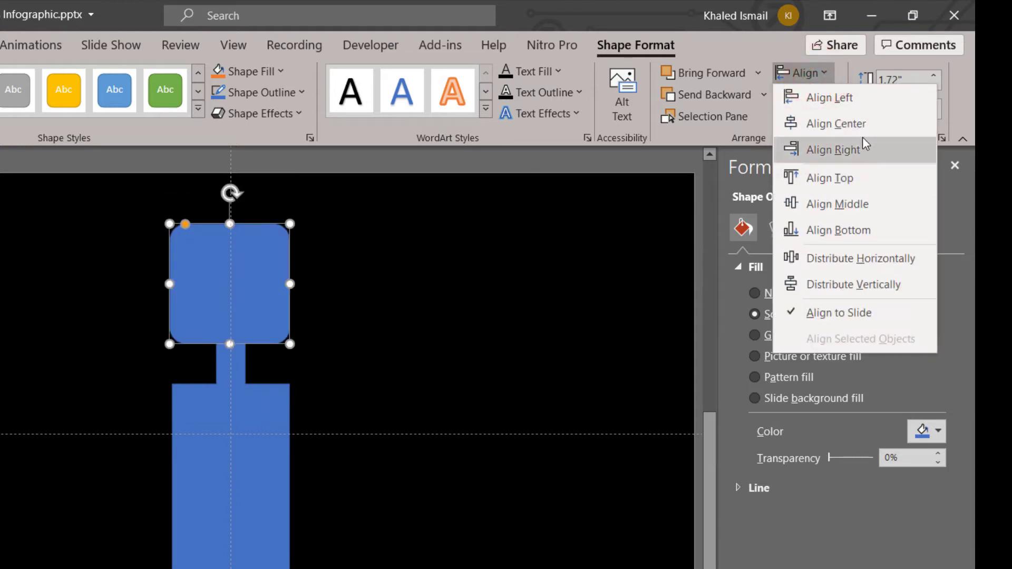
pyautogui.click(859, 125)
pyautogui.click(446, 317)
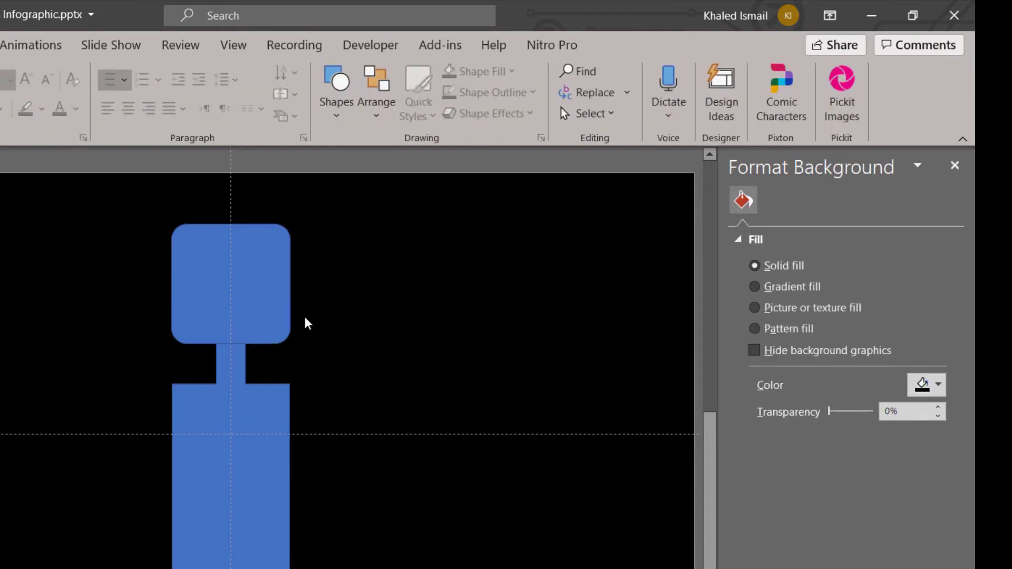
pyautogui.click(253, 299)
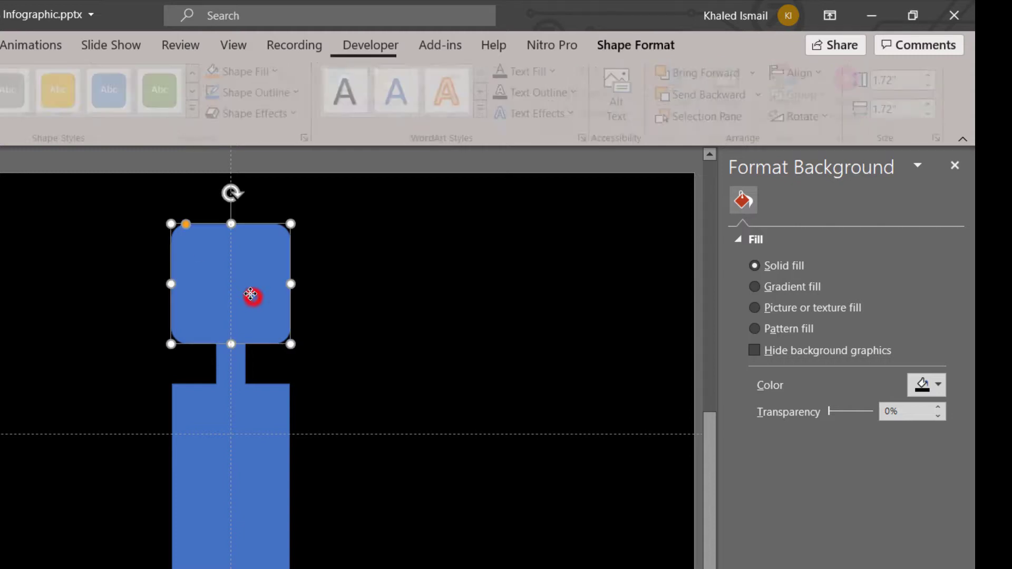
pyautogui.click(188, 225)
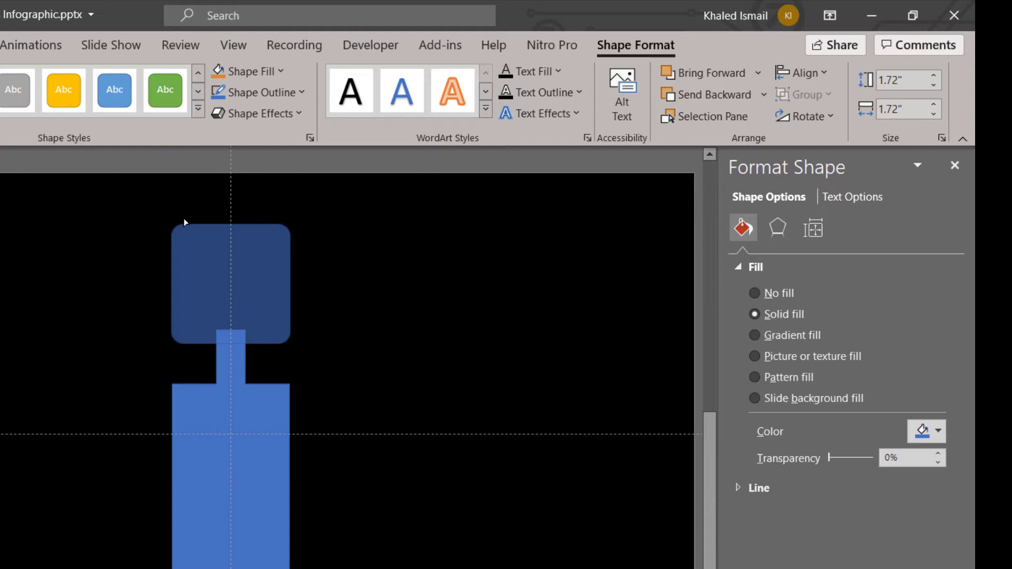
pyautogui.click(196, 234)
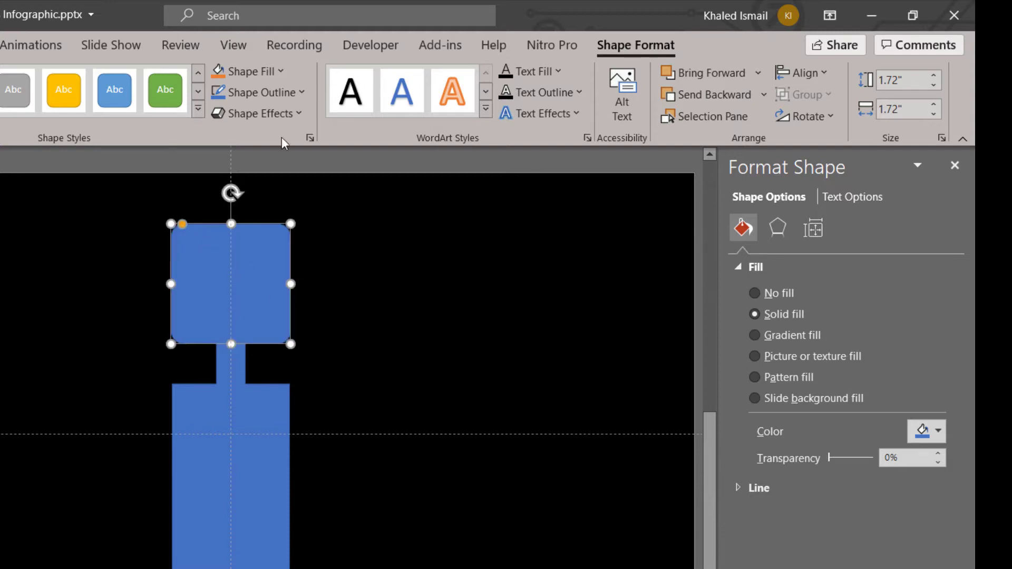
# Duplicate the top rounded square with Ctrl+D and move the copy to the right
pyautogui.click(421, 347)
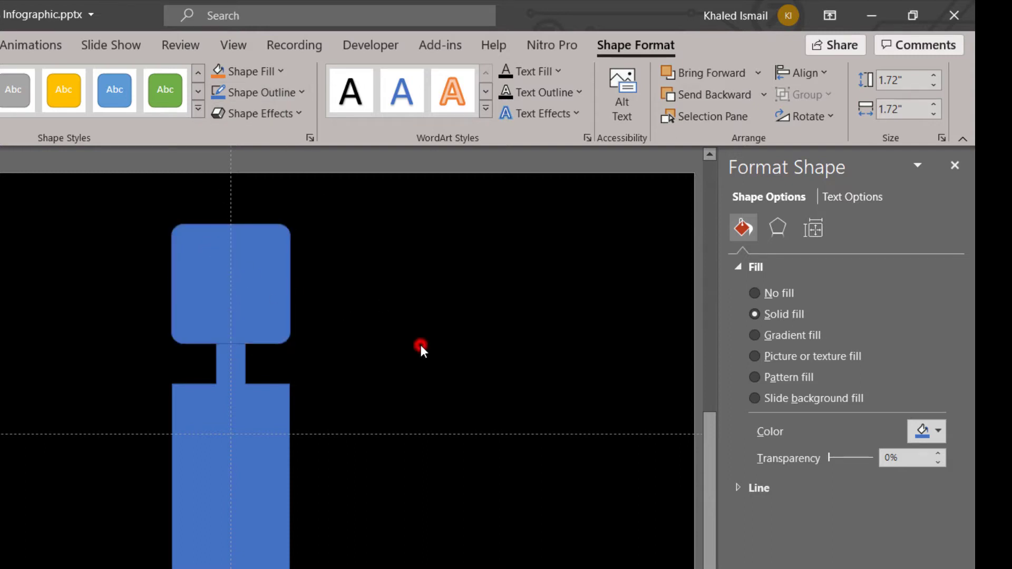
pyautogui.click(244, 311)
pyautogui.click(258, 462)
pyautogui.click(384, 406)
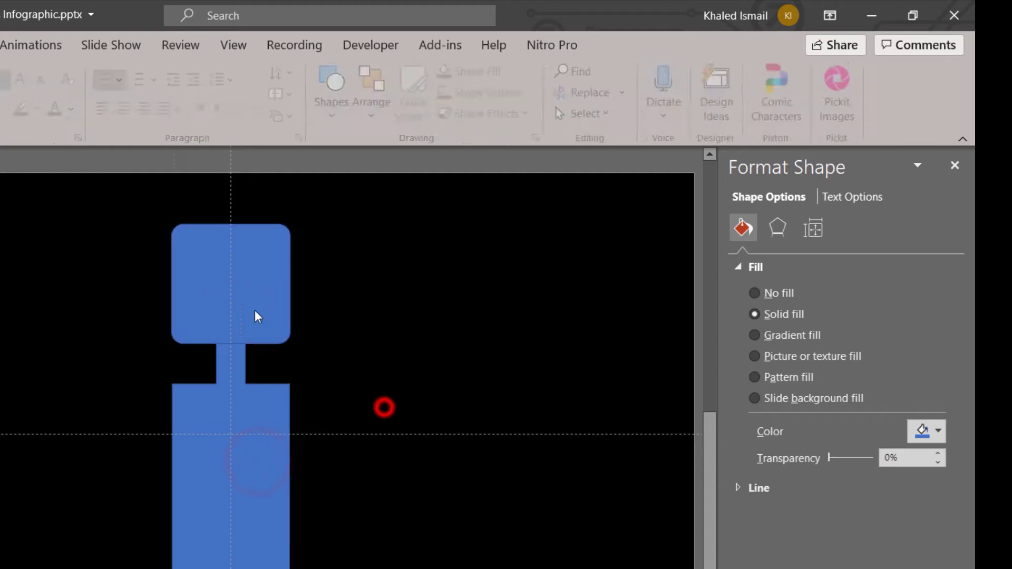
pyautogui.click(258, 289)
pyautogui.keyDown('shift'); pyautogui.click(265, 486); pyautogui.keyUp('shift')
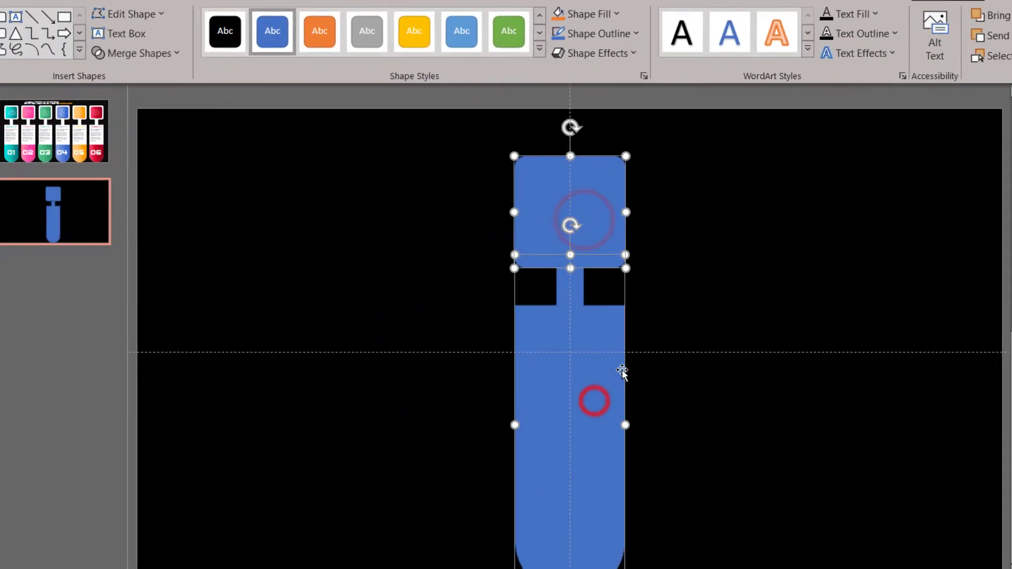
pyautogui.click(387, 391)
pyautogui.click(584, 230)
pyautogui.hotkey('ctrl', 'd')
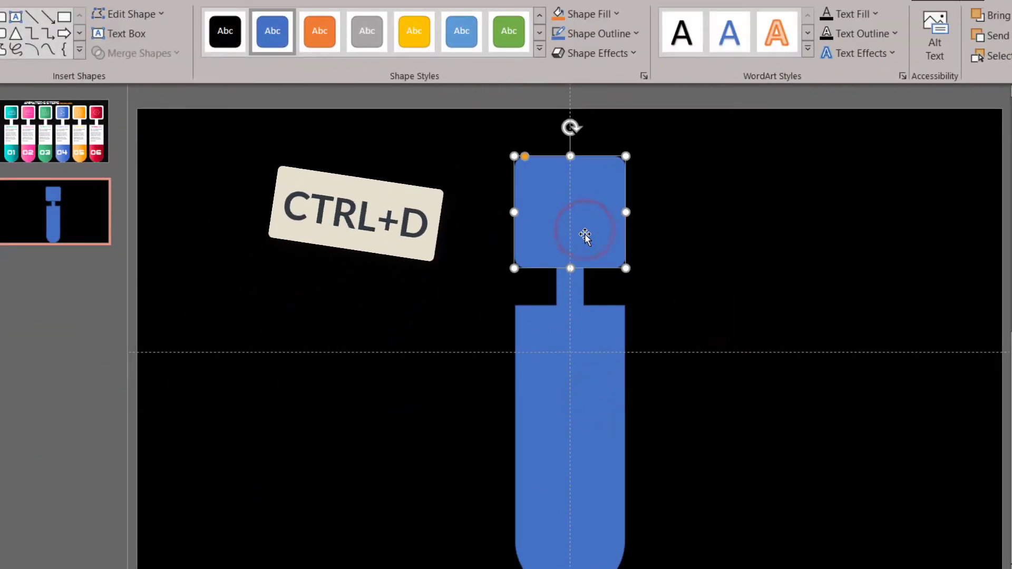
pyautogui.moveTo(639, 233); pyautogui.dragTo(914, 241)
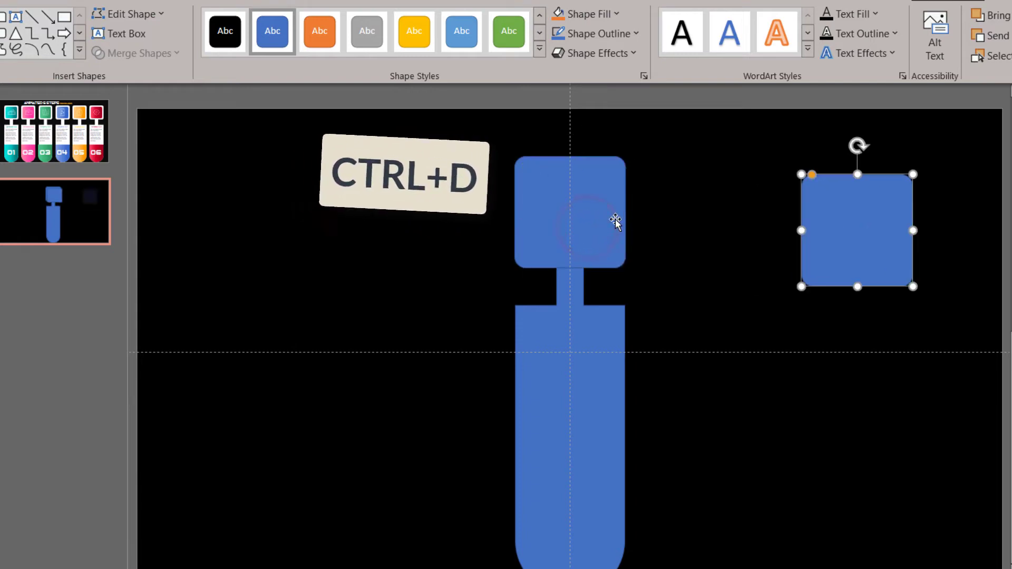
# Union the original rounded square with the stem into one shape
pyautogui.click(599, 218)
pyautogui.keyDown('shift'); pyautogui.click(577, 384); pyautogui.keyUp('shift')
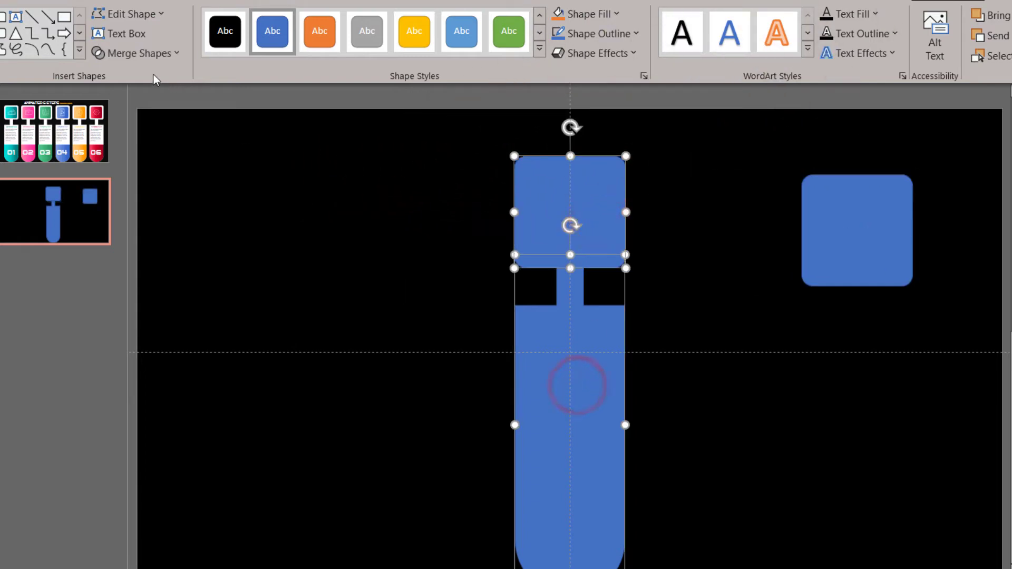
pyautogui.click(151, 54)
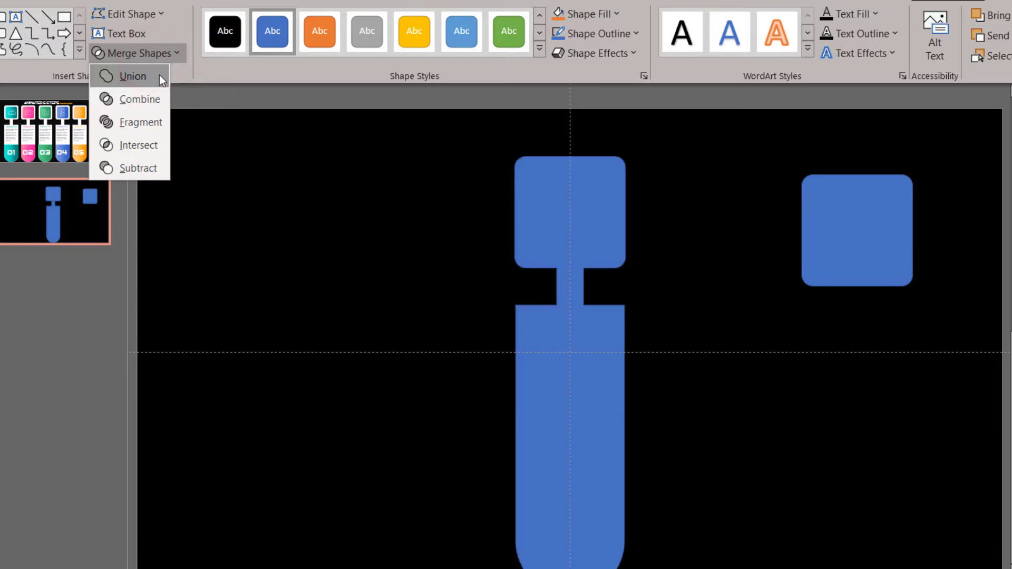
pyautogui.click(159, 75)
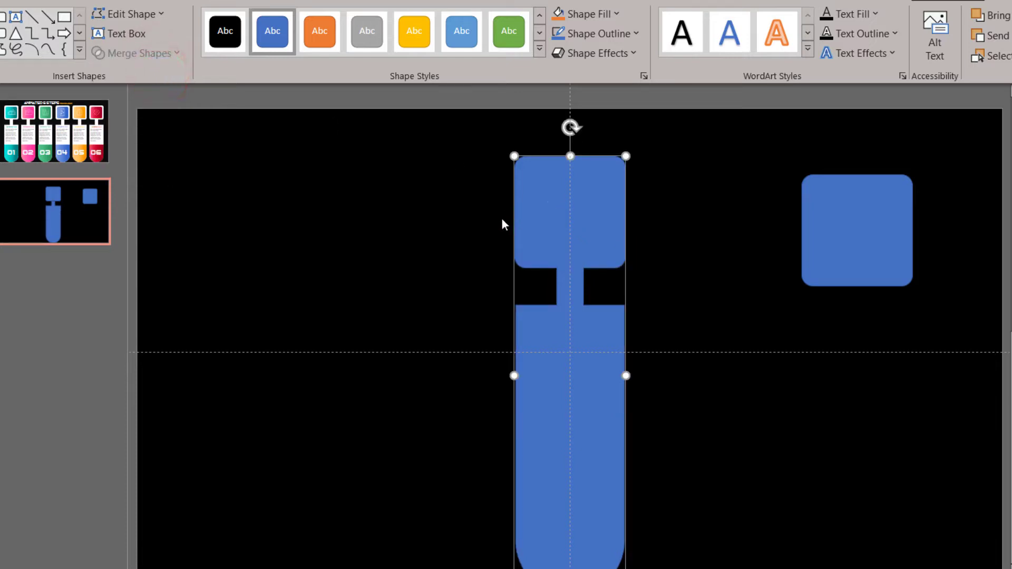
pyautogui.click(855, 238)
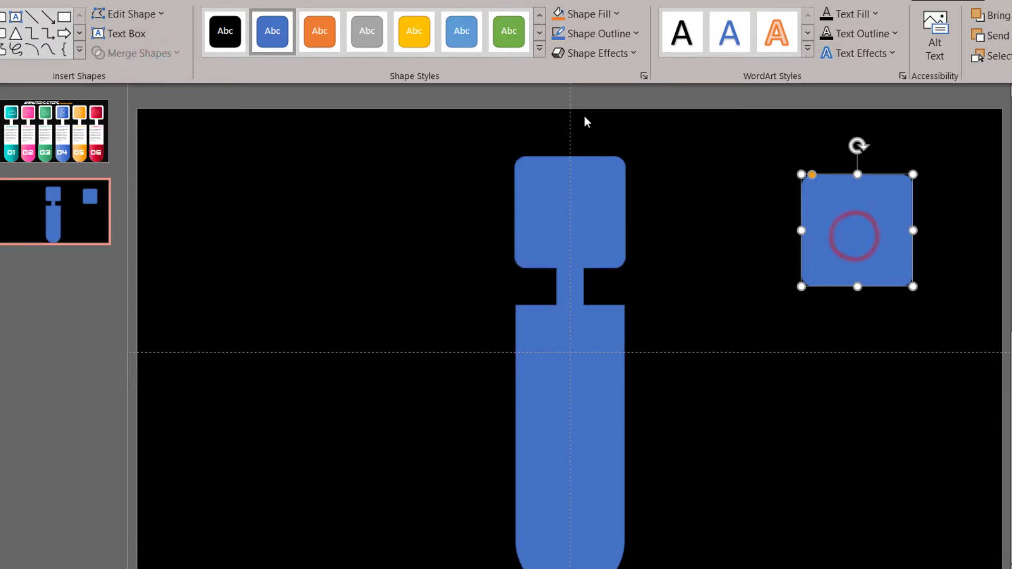
pyautogui.click(599, 16)
# Give the copy a light grey fill with no outline and centre it on the card's top block
pyautogui.click(584, 57)
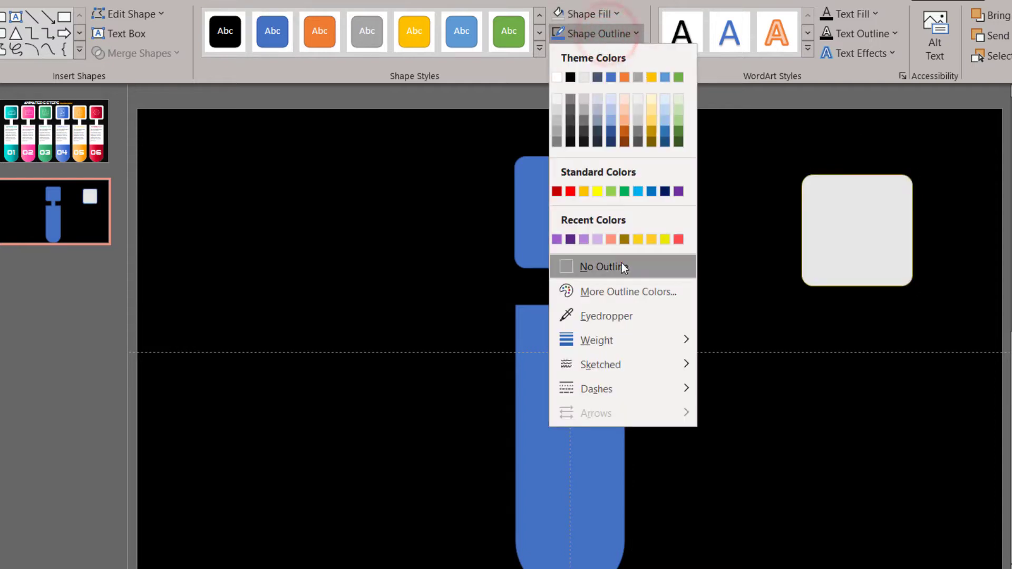
pyautogui.click(621, 265)
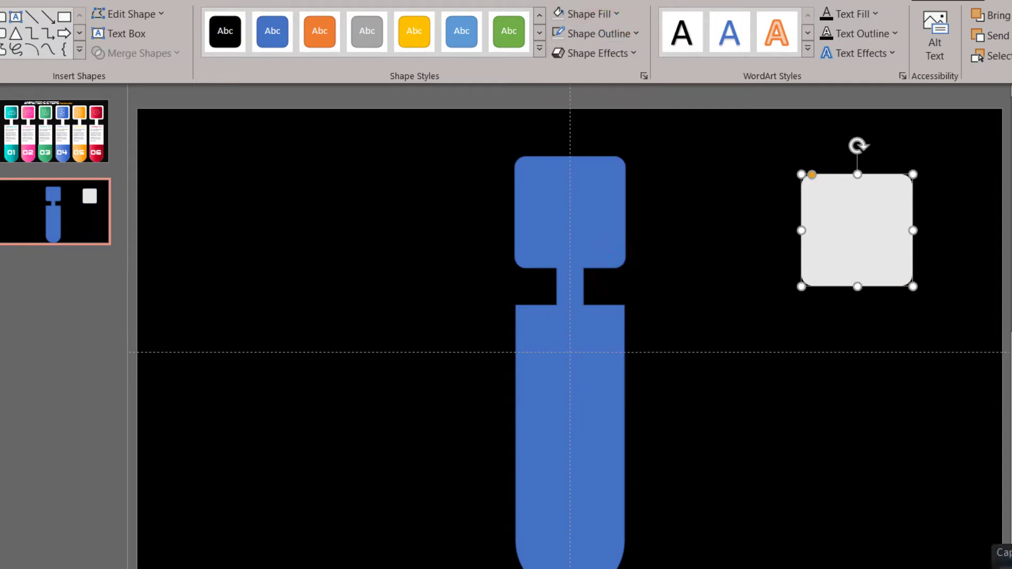
pyautogui.click(904, 316)
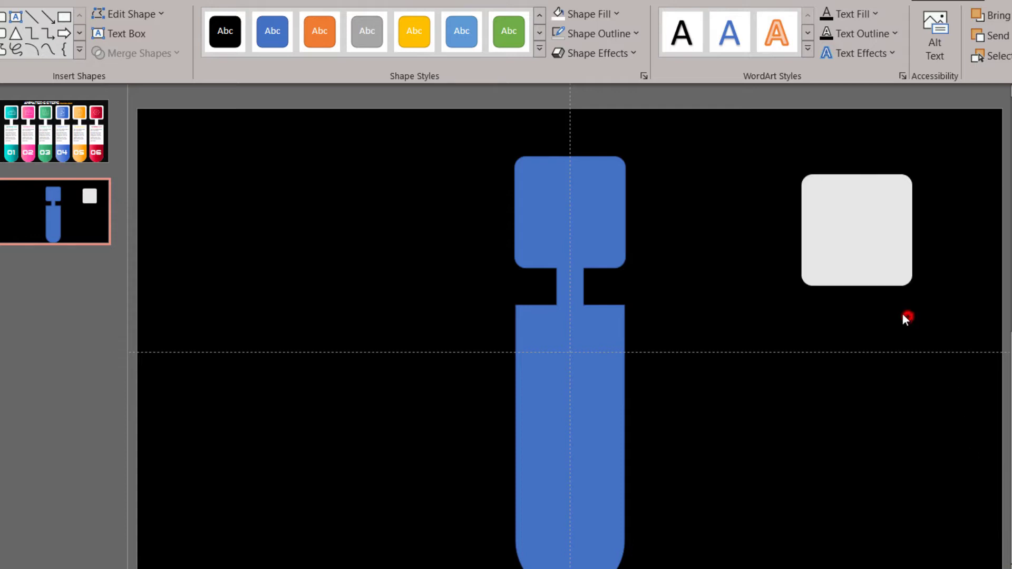
pyautogui.click(874, 267)
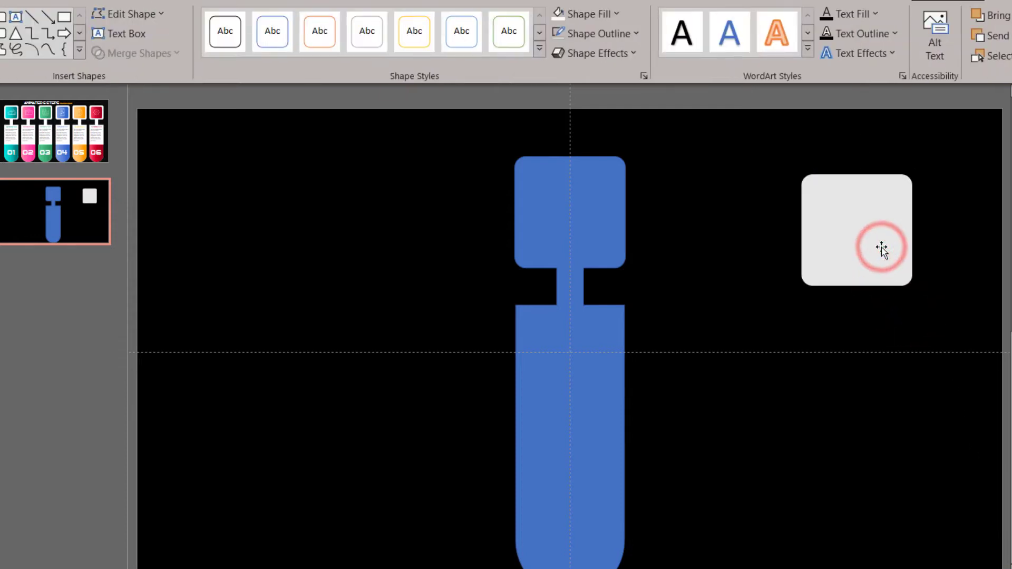
pyautogui.moveTo(882, 248); pyautogui.dragTo(594, 230)
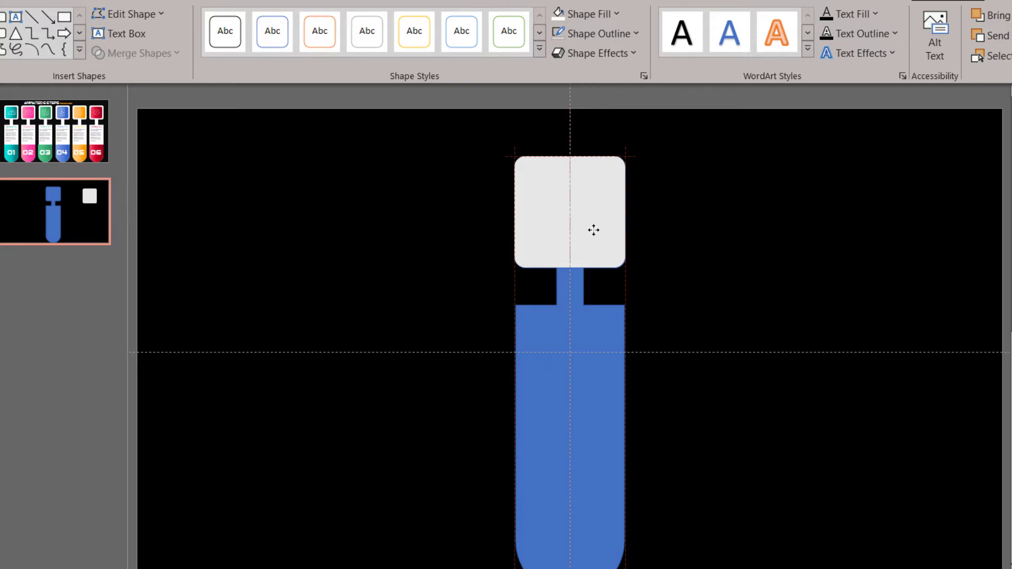
pyautogui.moveTo(601, 244); pyautogui.dragTo(615, 257)
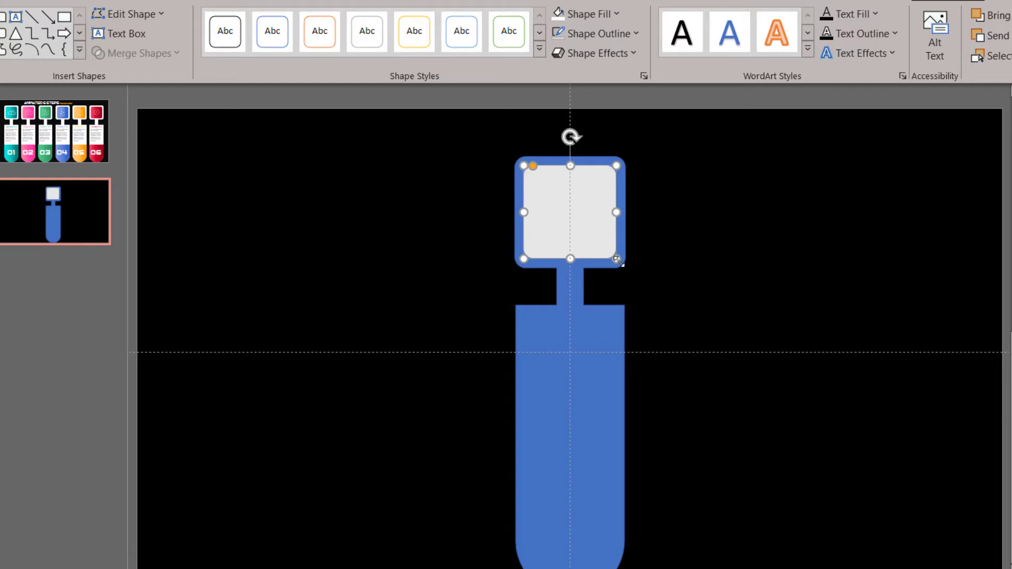
pyautogui.click(609, 401)
# Make the card white and give the inner square a horizontal linear gradient fill
pyautogui.click(560, 19)
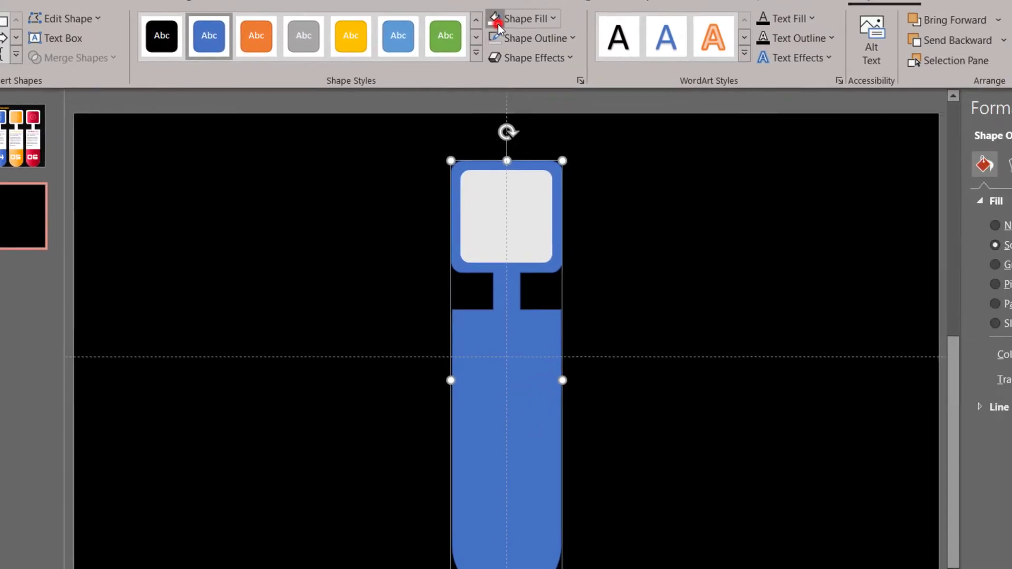
pyautogui.click(428, 267)
pyautogui.click(307, 247)
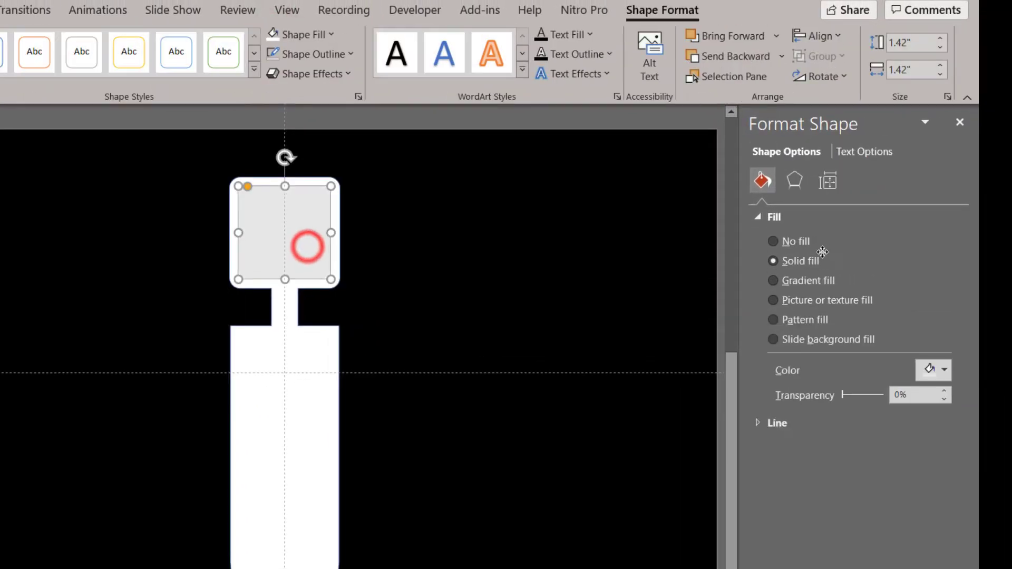
pyautogui.click(818, 281)
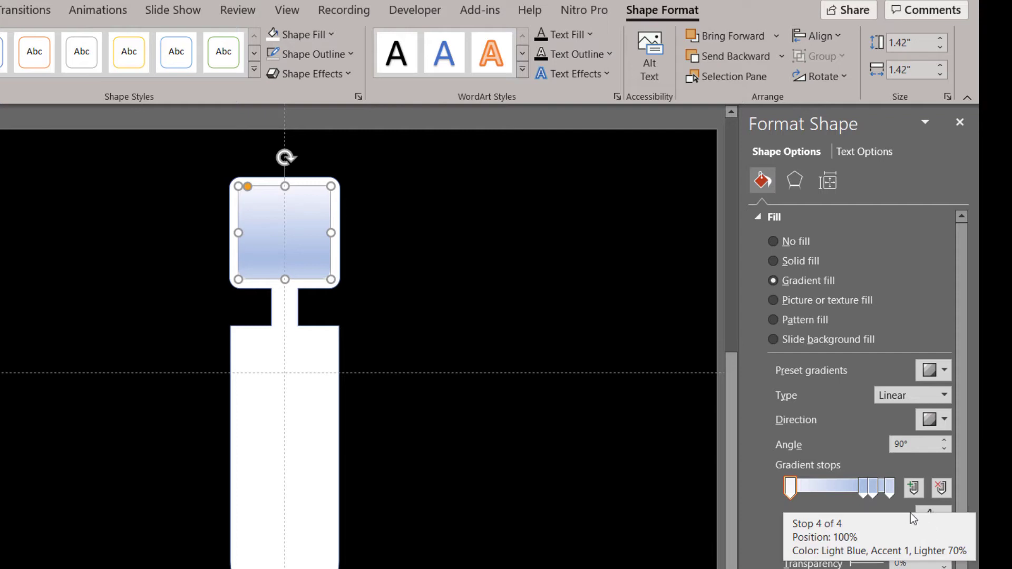
pyautogui.click(934, 426)
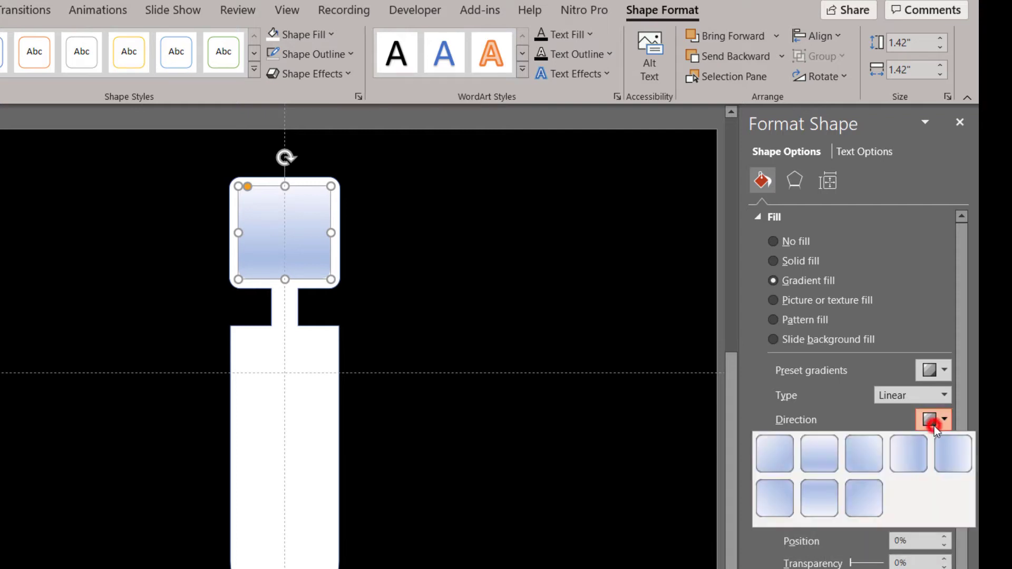
pyautogui.click(917, 454)
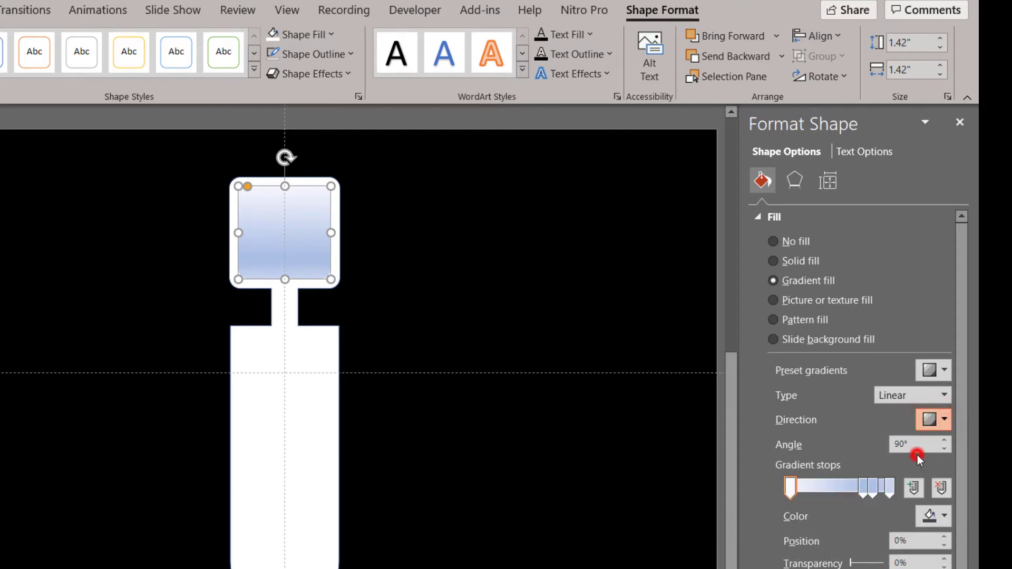
# Remove one gradient stop and make the middle stop teal at 68%
pyautogui.click(896, 488)
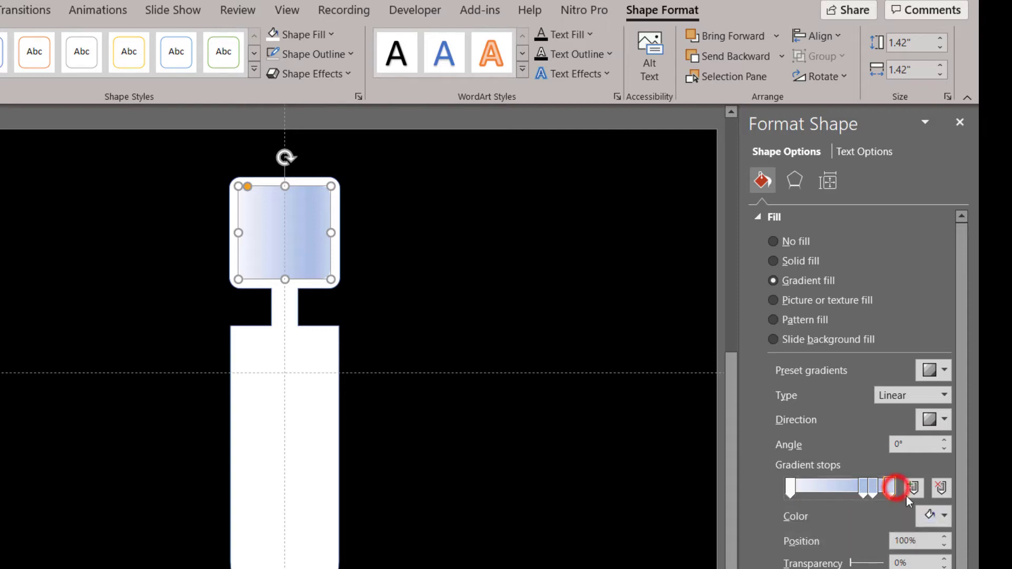
pyautogui.click(941, 489)
pyautogui.click(869, 488)
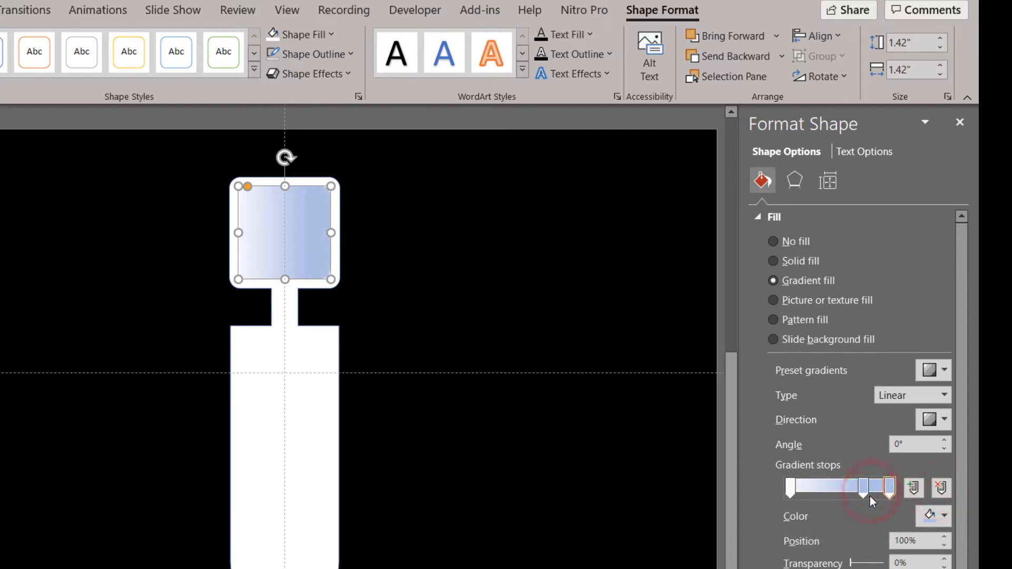
pyautogui.moveTo(865, 489); pyautogui.dragTo(858, 489)
pyautogui.click(932, 516)
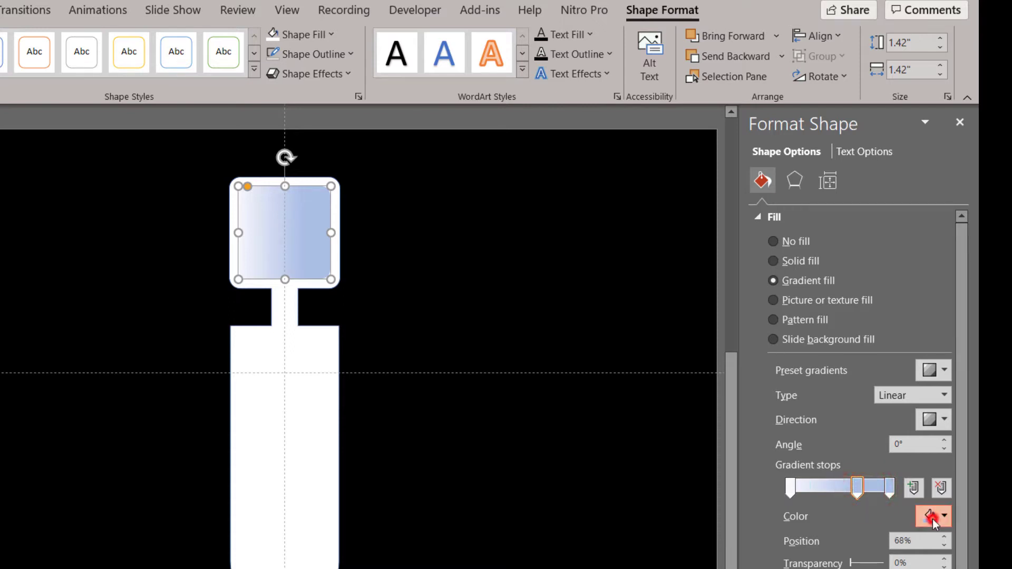
pyautogui.click(889, 478)
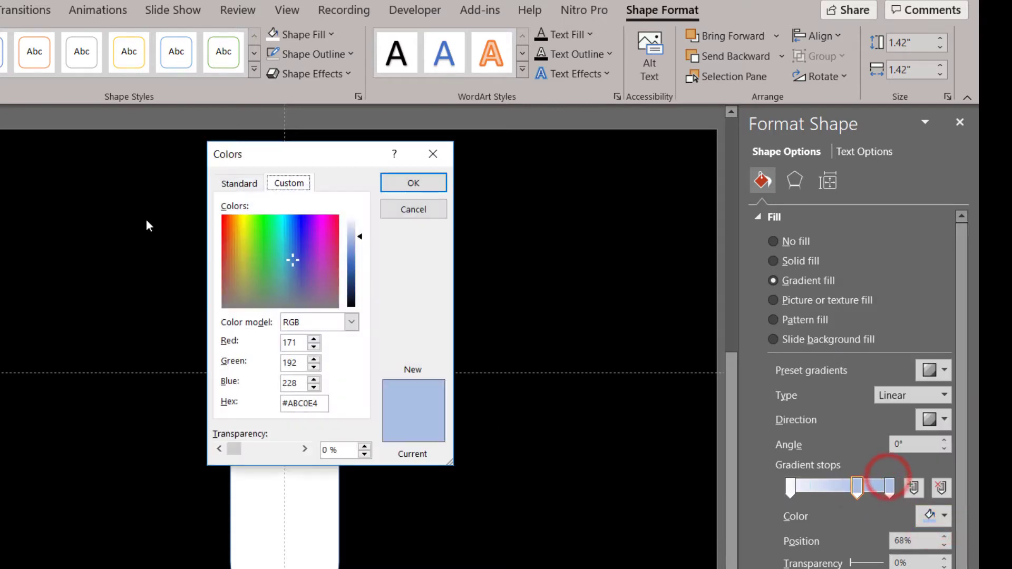
pyautogui.click(235, 184)
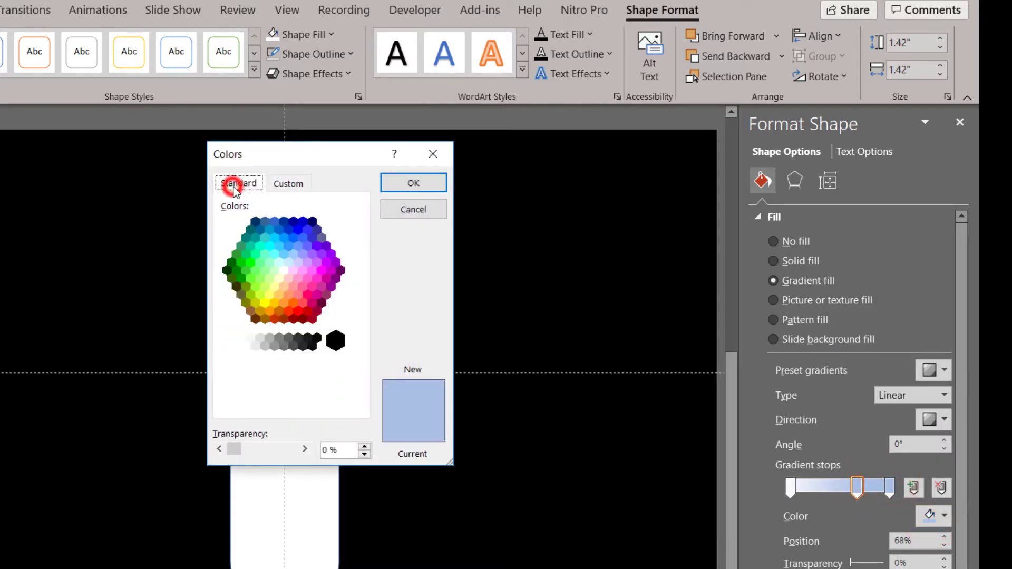
pyautogui.click(247, 238)
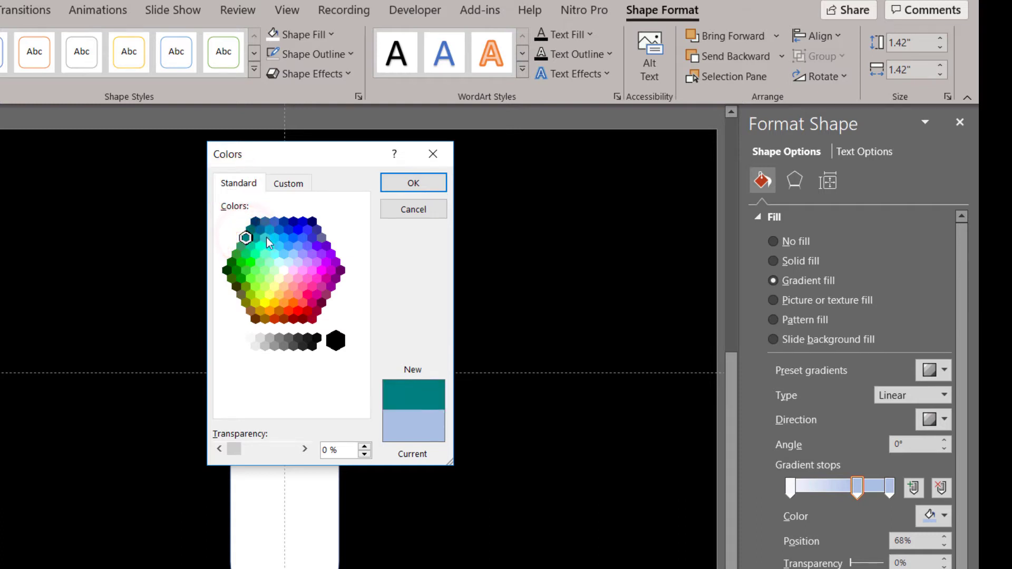
pyautogui.click(397, 189)
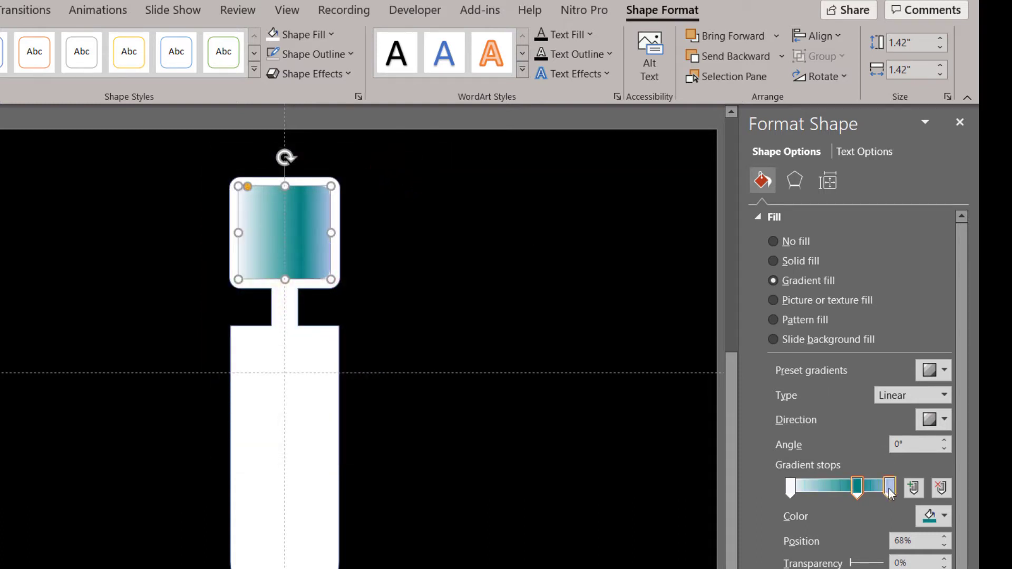
# Set the end gradient stop to the recent teal and lighten the middle stop's teal
pyautogui.click(890, 489)
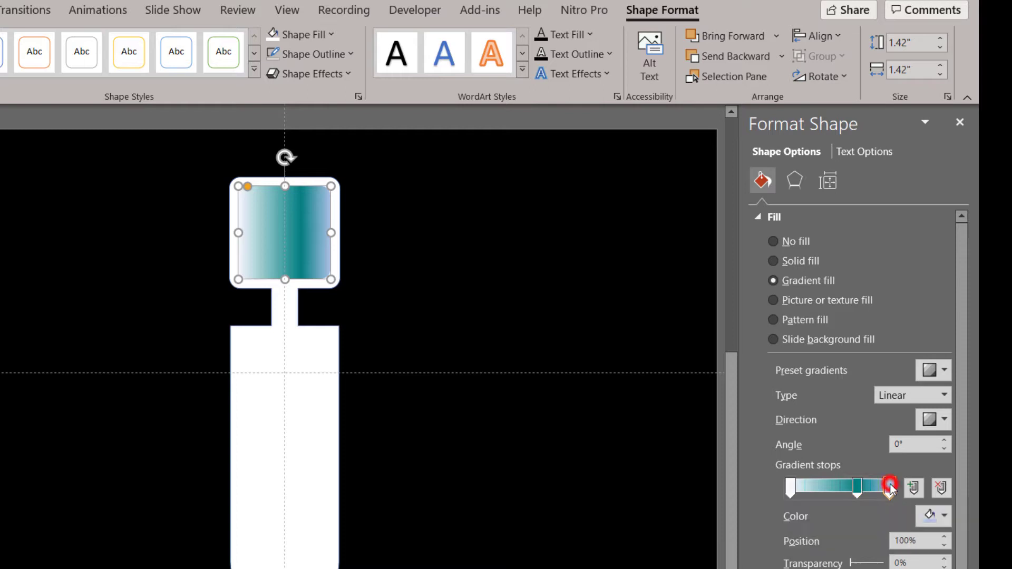
pyautogui.click(923, 519)
pyautogui.click(849, 456)
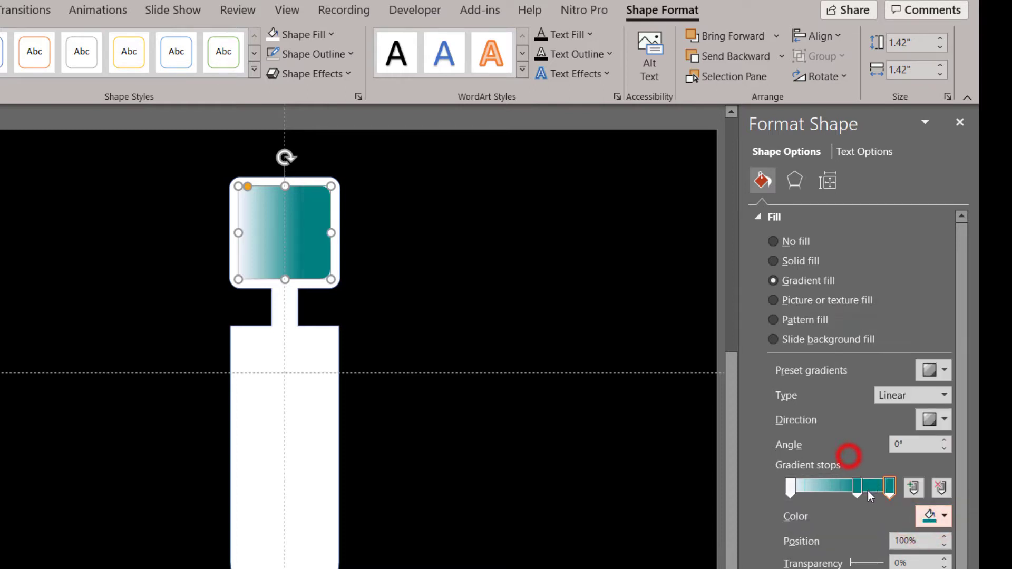
pyautogui.click(858, 488)
pyautogui.click(931, 517)
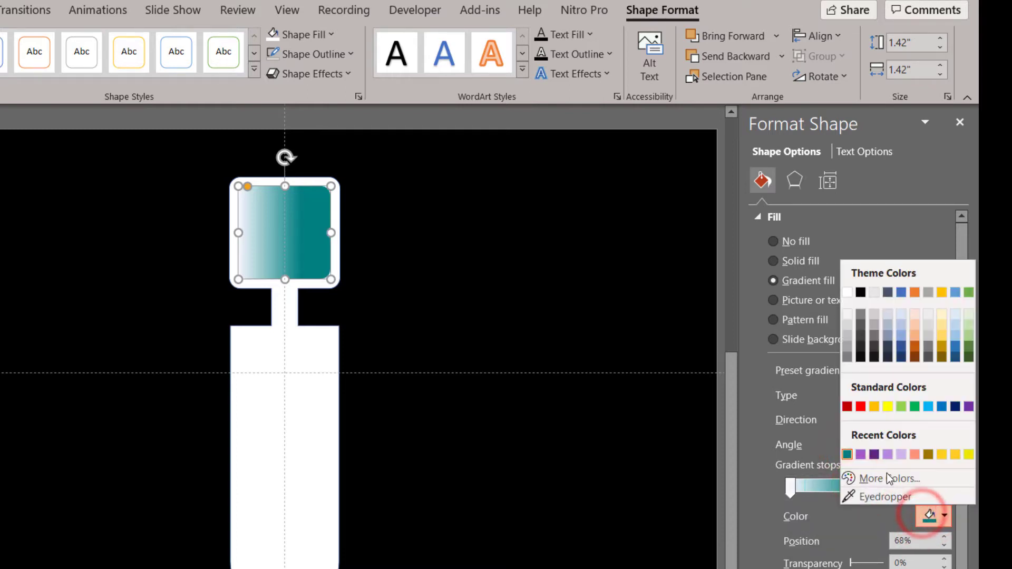
pyautogui.click(887, 478)
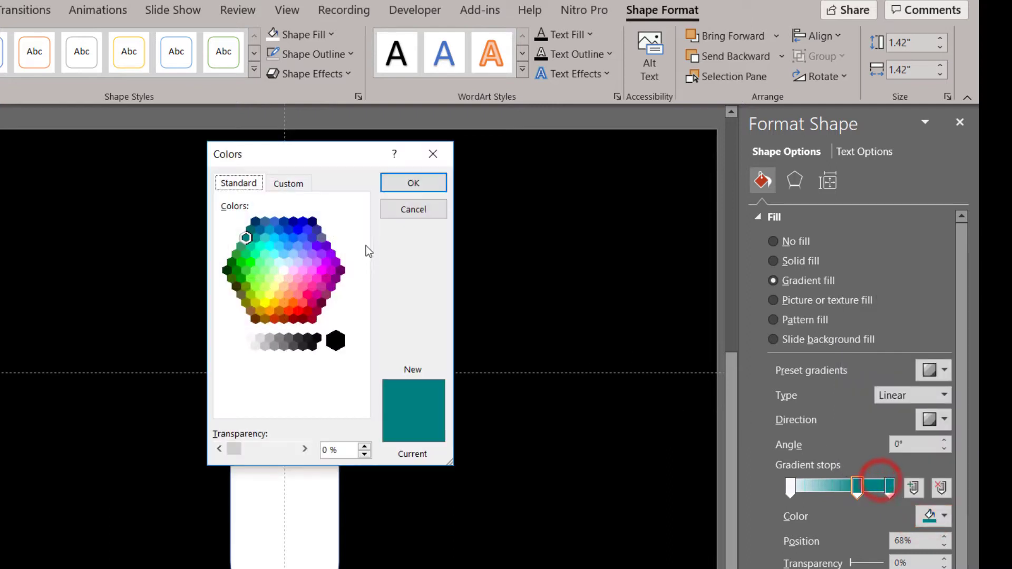
pyautogui.click(295, 183)
pyautogui.moveTo(362, 283); pyautogui.dragTo(361, 278)
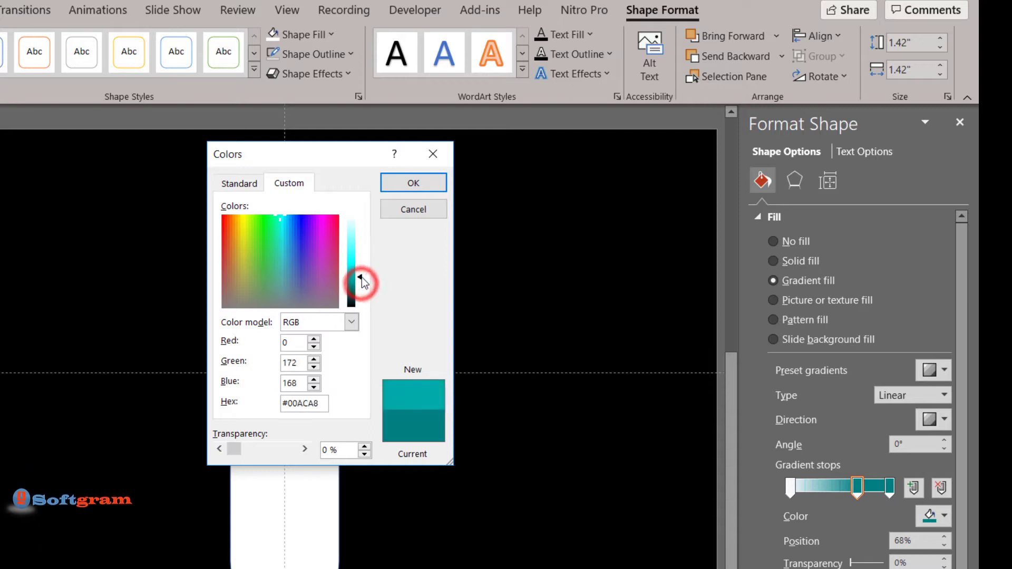
pyautogui.click(414, 183)
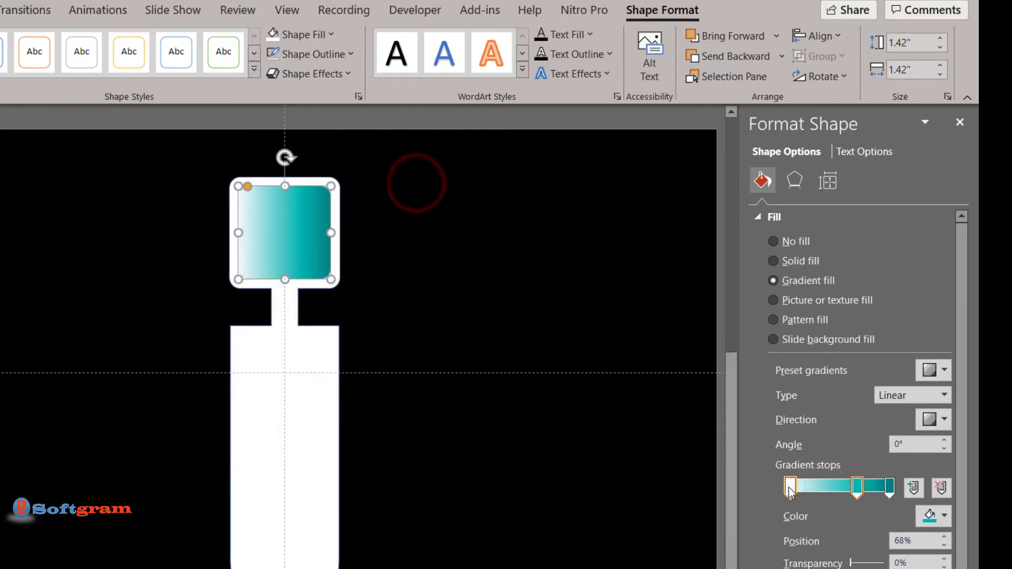
# Make the first stop bright cyan (#00E2DD) and slide it inward, giving stops at 32% and 61%
pyautogui.click(789, 488)
pyautogui.click(929, 515)
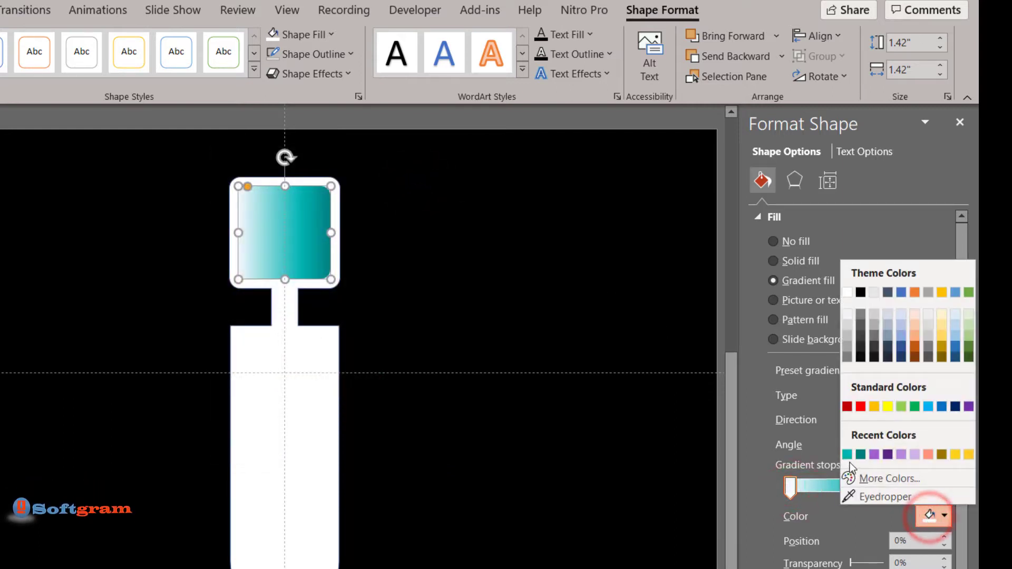
pyautogui.click(847, 455)
pyautogui.click(918, 515)
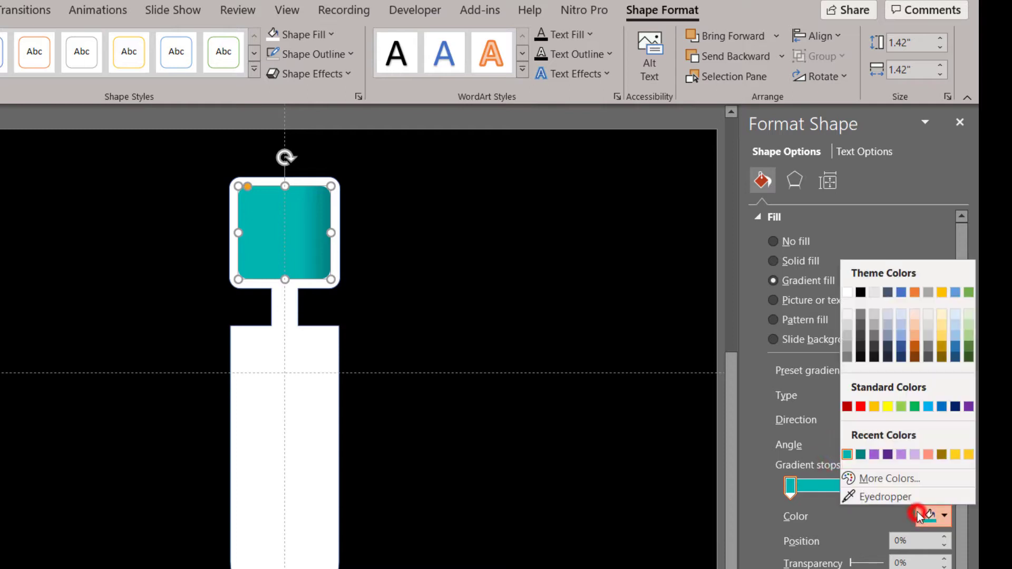
pyautogui.click(891, 477)
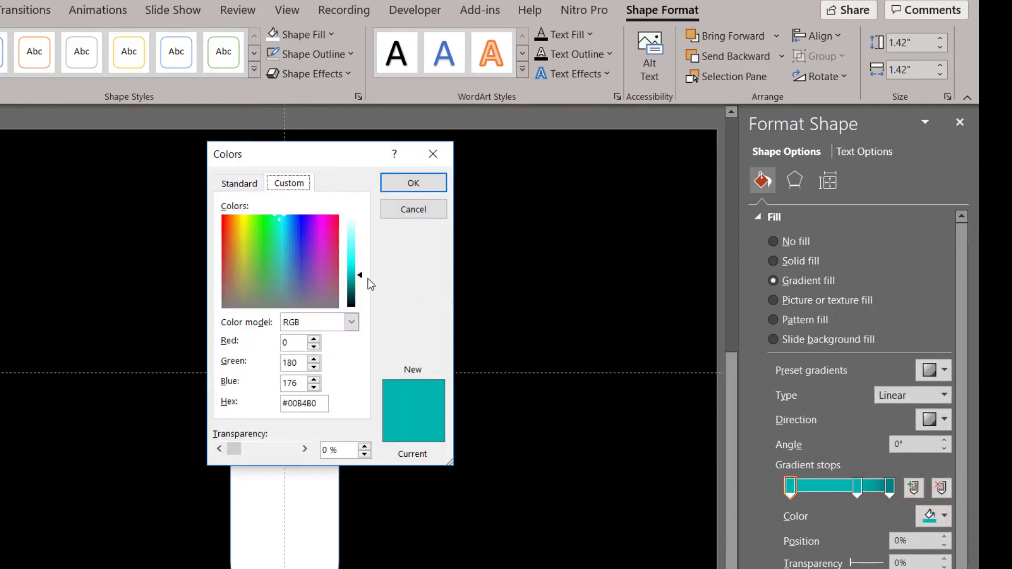
pyautogui.moveTo(363, 278); pyautogui.dragTo(362, 267)
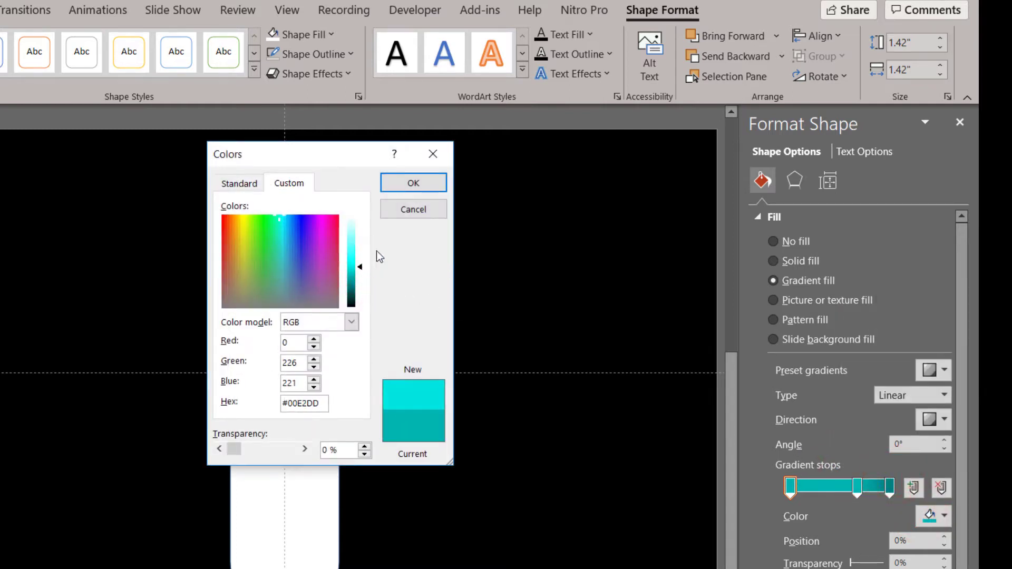
pyautogui.click(414, 194)
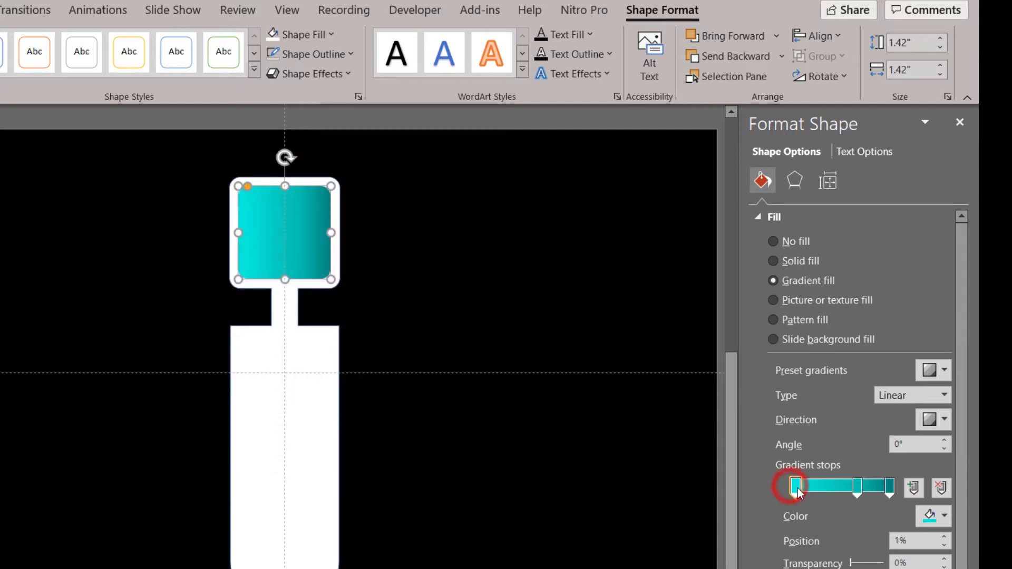
pyautogui.moveTo(791, 489); pyautogui.dragTo(853, 495)
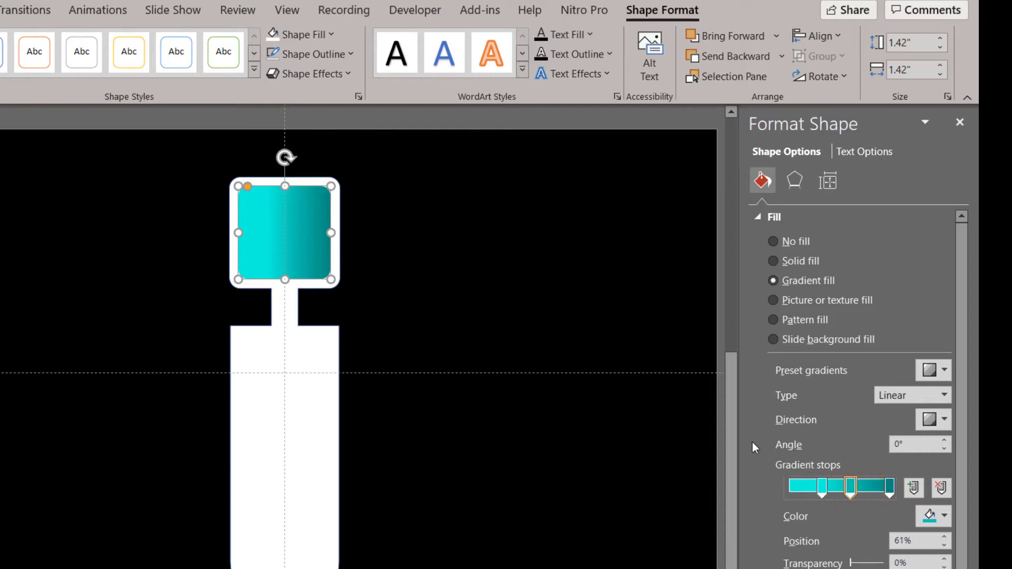
pyautogui.click(544, 425)
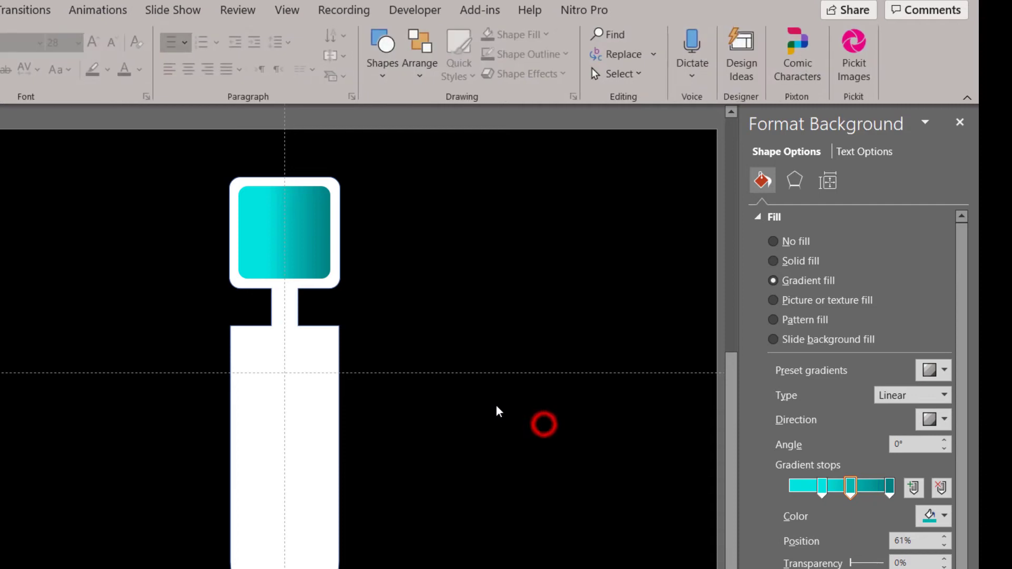
# Draw a round-top rectangle, flip it downward, and fit it into the card's rounded bottom
pyautogui.click(387, 73)
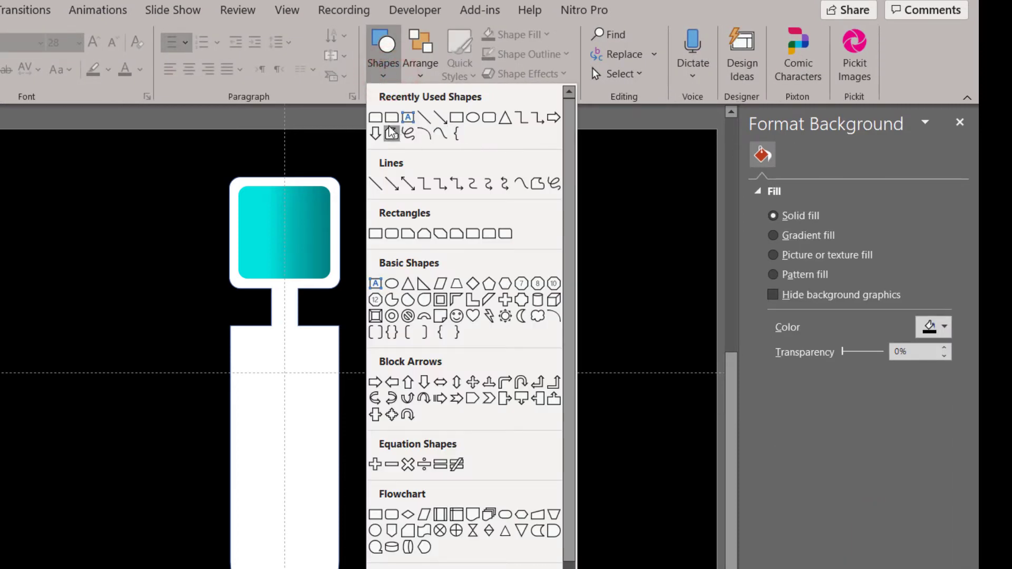
pyautogui.click(374, 117)
pyautogui.moveTo(453, 347); pyautogui.dragTo(566, 459)
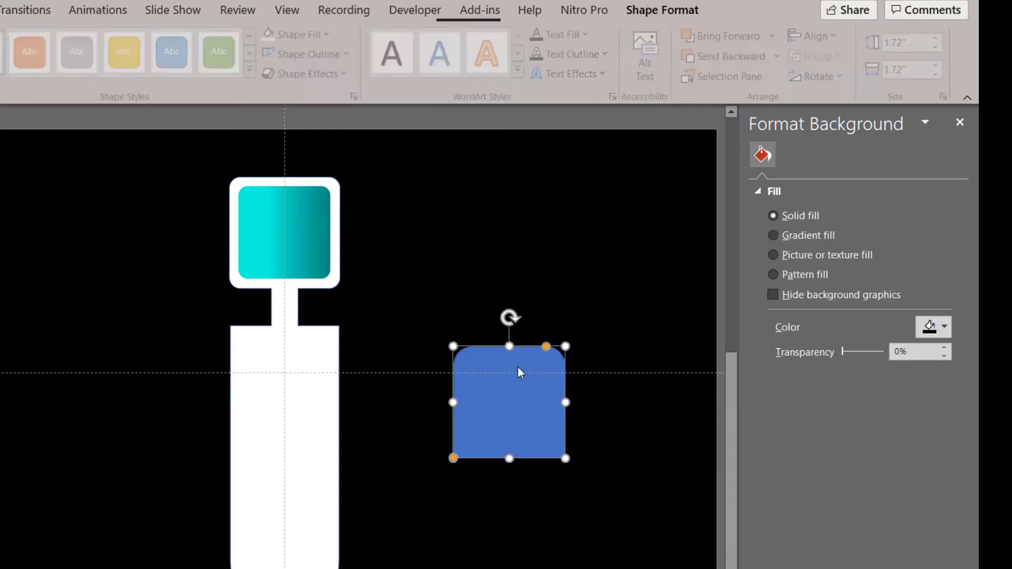
pyautogui.moveTo(546, 346)
pyautogui.mouseDown()
pyautogui.moveTo(499, 409)
pyautogui.moveTo(519, 394)
pyautogui.mouseUp()
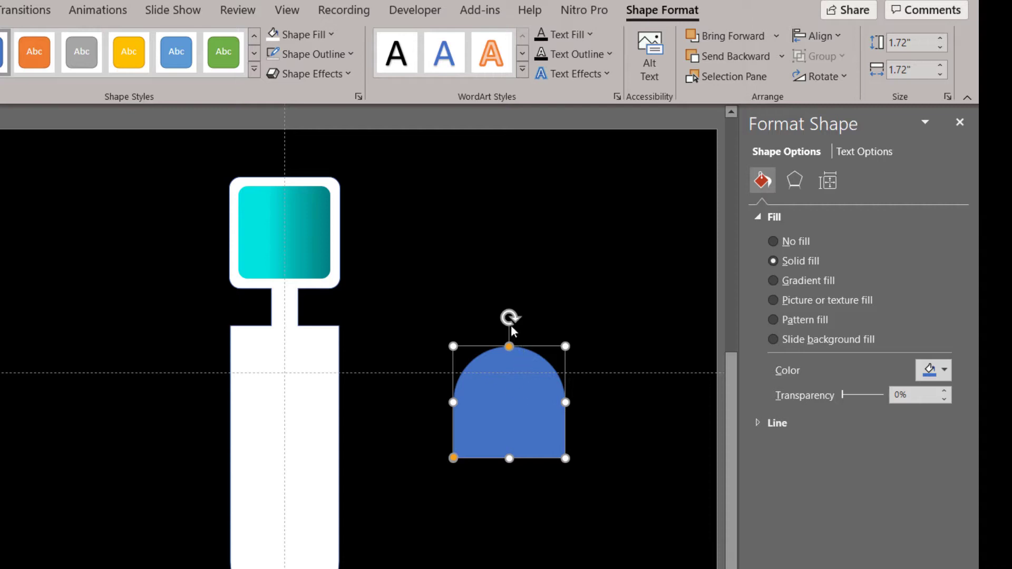
pyautogui.moveTo(509, 317); pyautogui.dragTo(508, 454)
pyautogui.moveTo(520, 400); pyautogui.dragTo(299, 538)
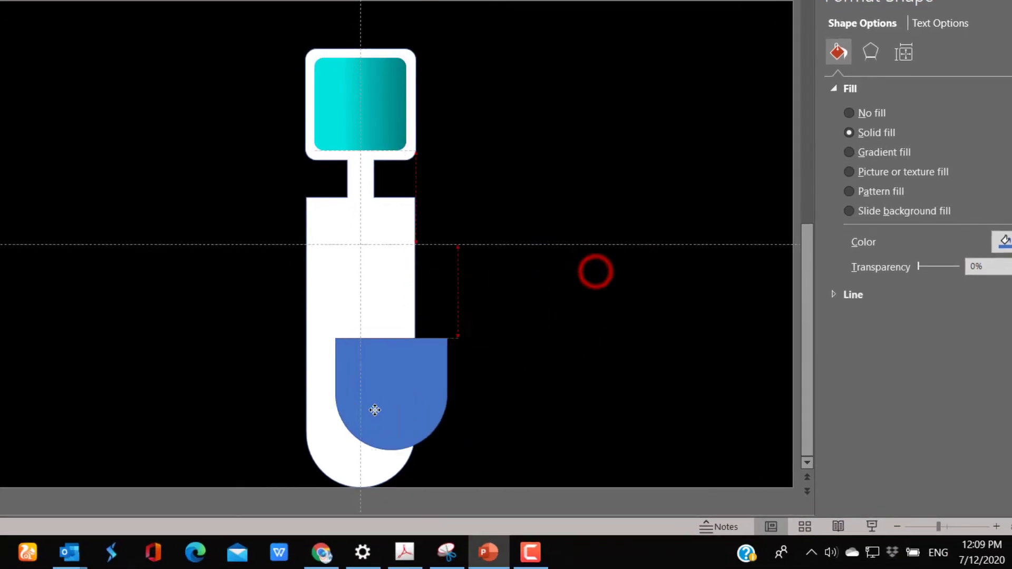
pyautogui.moveTo(374, 410)
pyautogui.mouseDown()
pyautogui.moveTo(374, 430)
pyautogui.moveTo(414, 413)
pyautogui.mouseUp()
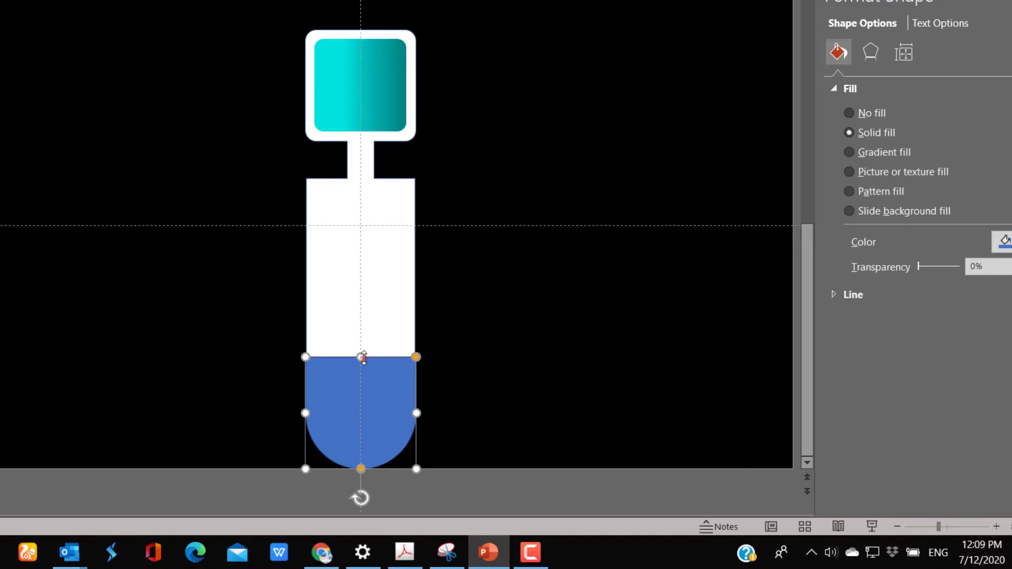
pyautogui.moveTo(363, 358)
pyautogui.mouseDown()
pyautogui.moveTo(364, 348)
pyautogui.moveTo(363, 356)
pyautogui.mouseUp()
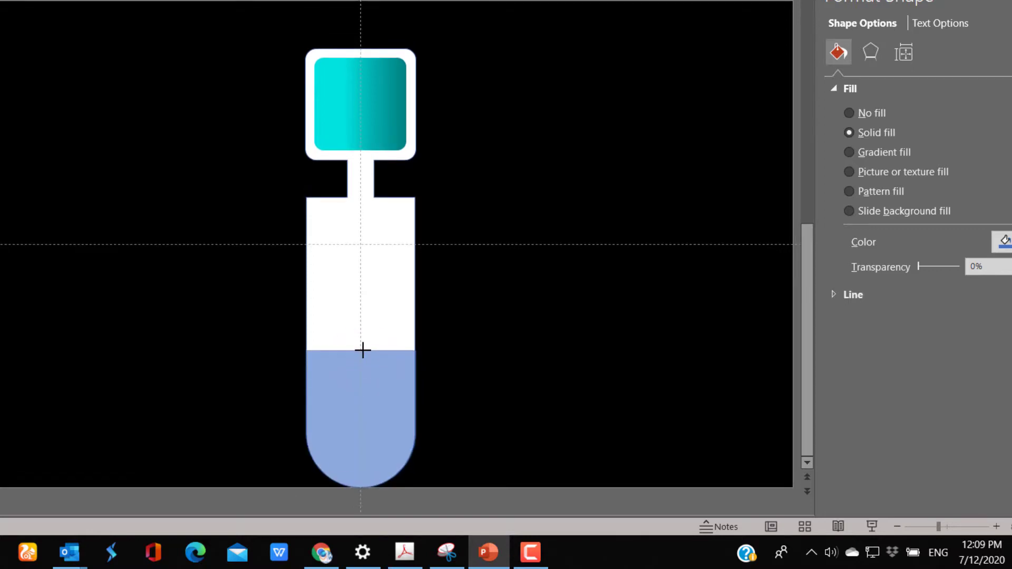
pyautogui.moveTo(362, 349); pyautogui.dragTo(363, 350)
# Remove the base's outline and Format Paint the icon square's teal gradient onto it, reversed to 180°
pyautogui.click(476, 375)
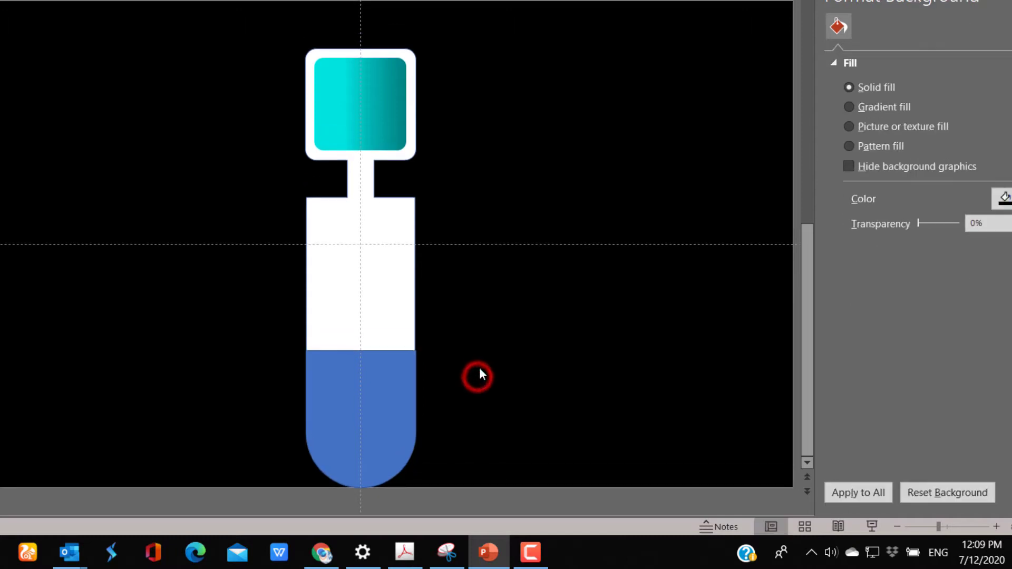
pyautogui.click(417, 362)
pyautogui.click(426, 54)
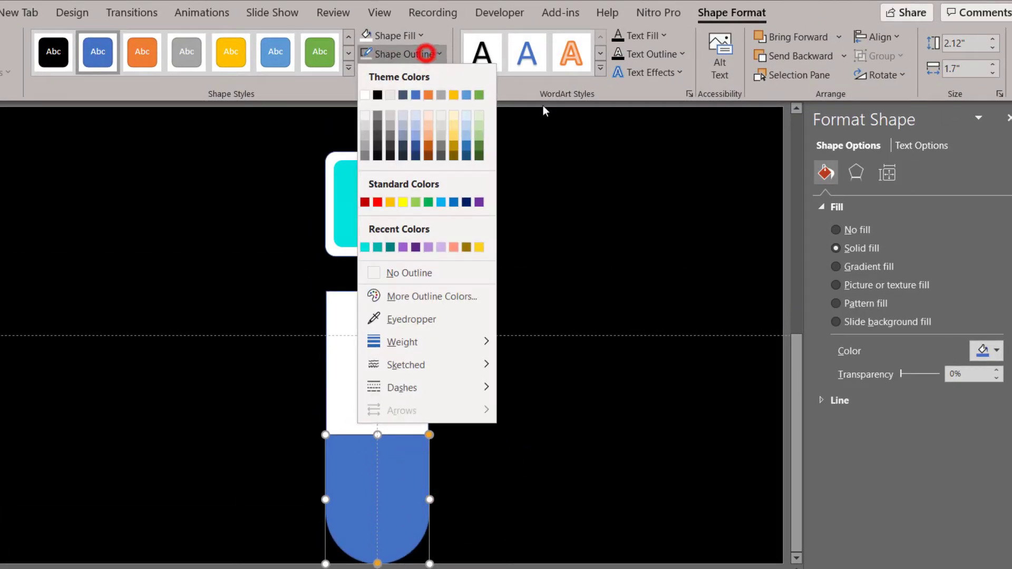
pyautogui.click(440, 274)
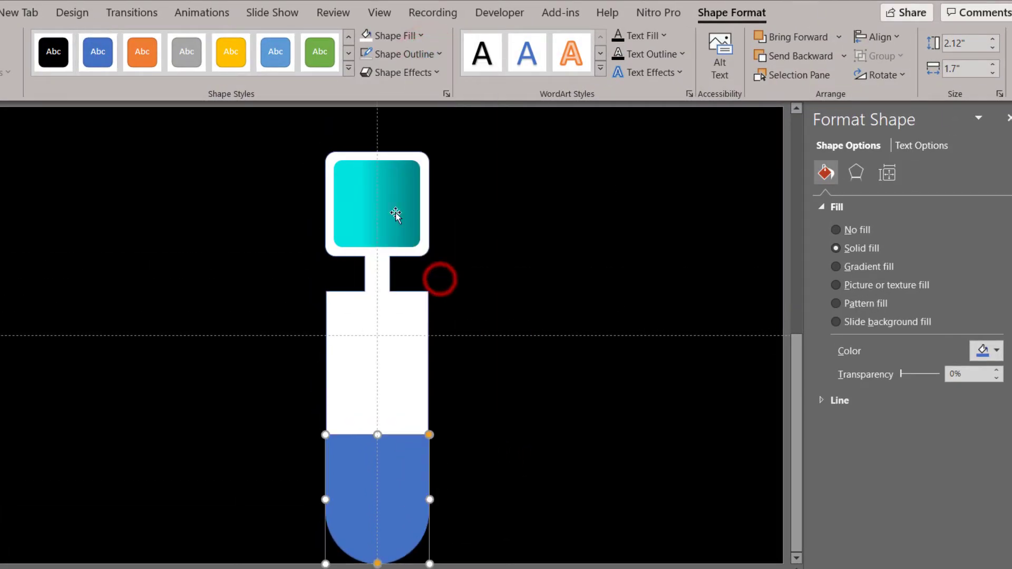
pyautogui.click(395, 213)
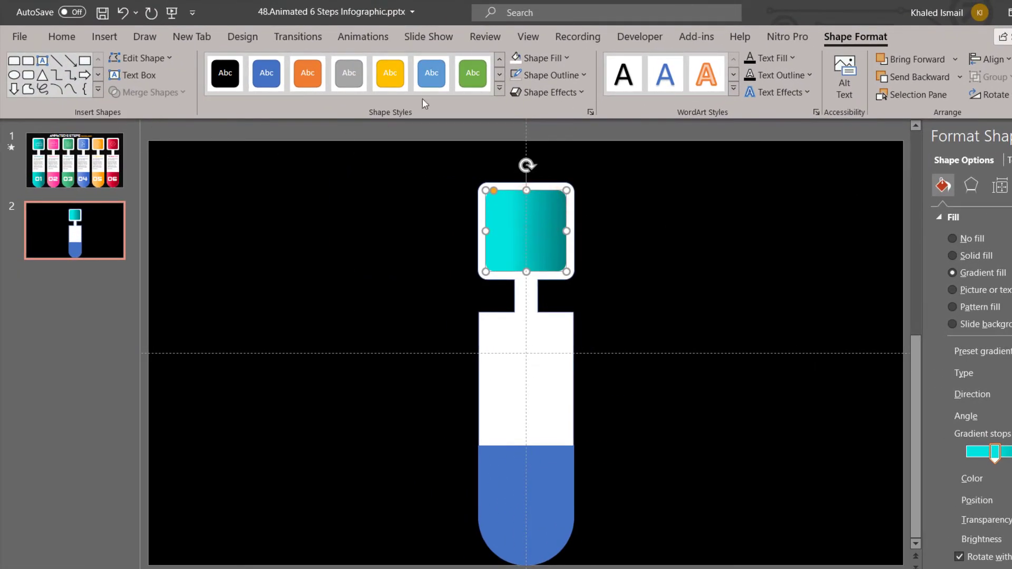
pyautogui.click(62, 37)
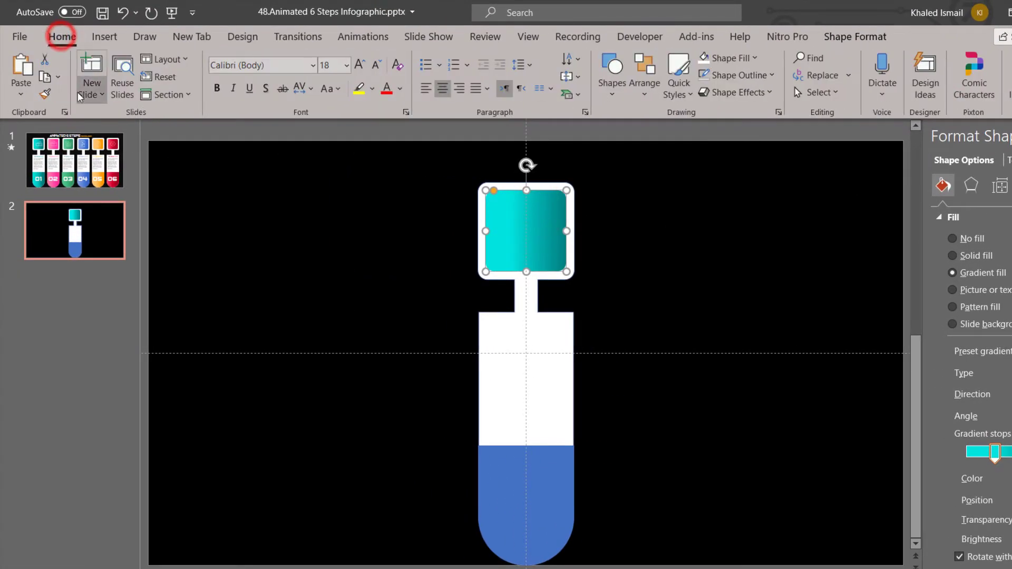
pyautogui.click(534, 491)
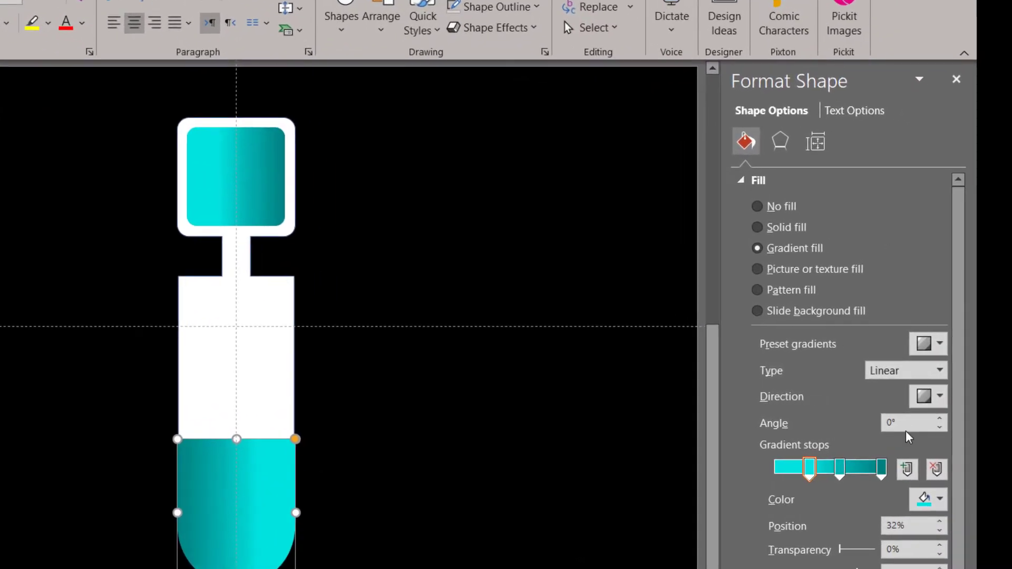
pyautogui.click(1004, 395)
pyautogui.click(943, 454)
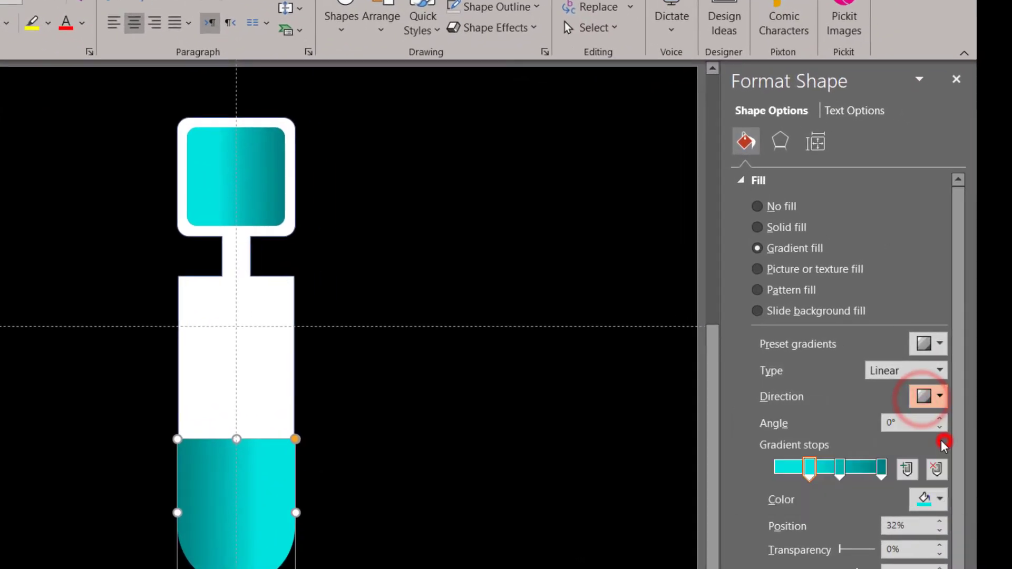
# Group the teal base, white body and icon square with Ctrl+G
pyautogui.click(580, 456)
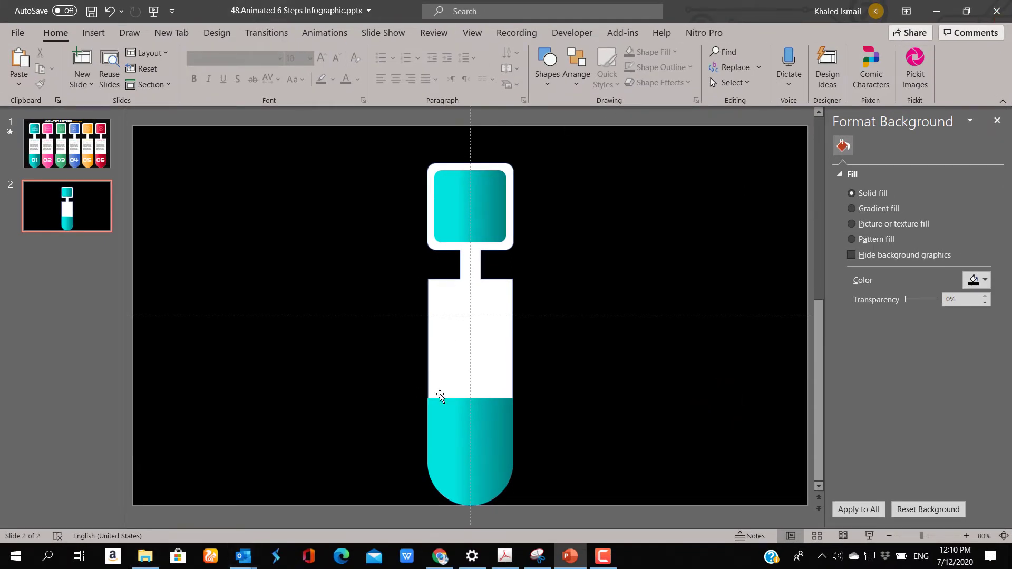
pyautogui.click(477, 448)
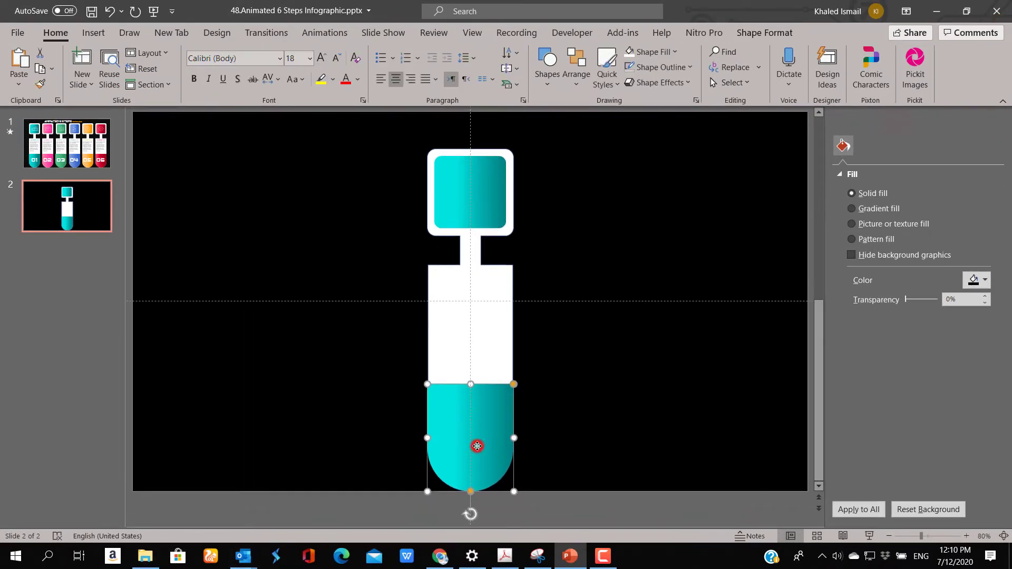
pyautogui.keyDown('shift'); pyautogui.click(494, 359); pyautogui.keyUp('shift')
pyautogui.keyDown('shift'); pyautogui.click(477, 204); pyautogui.keyUp('shift')
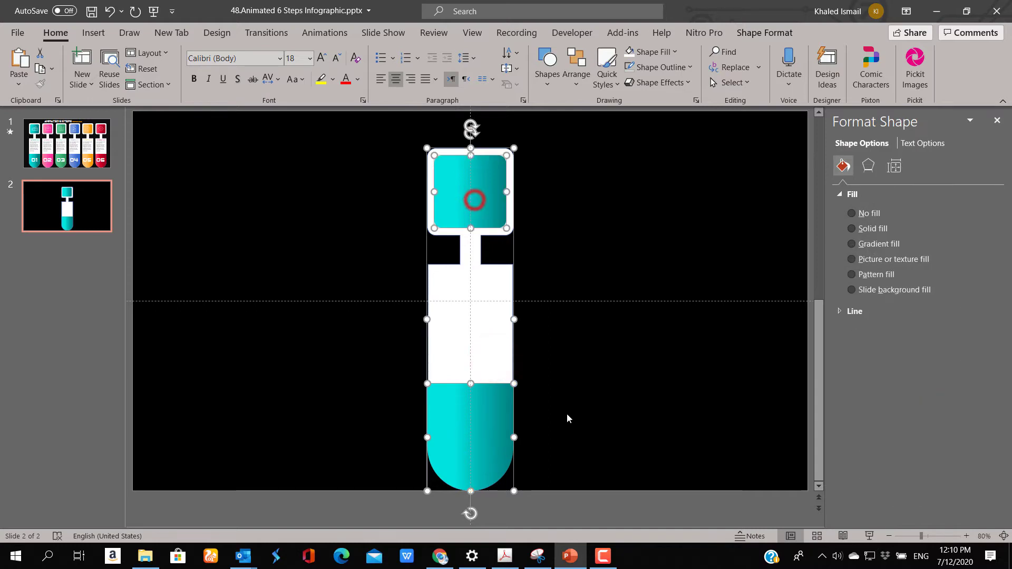
pyautogui.hotkey('ctrl', 'g')
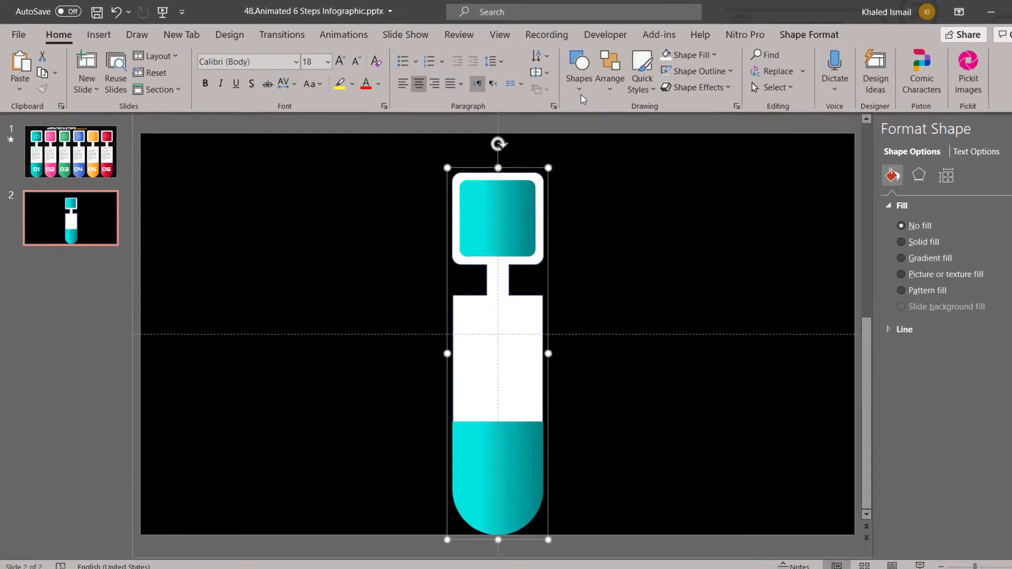
pyautogui.click(548, 86)
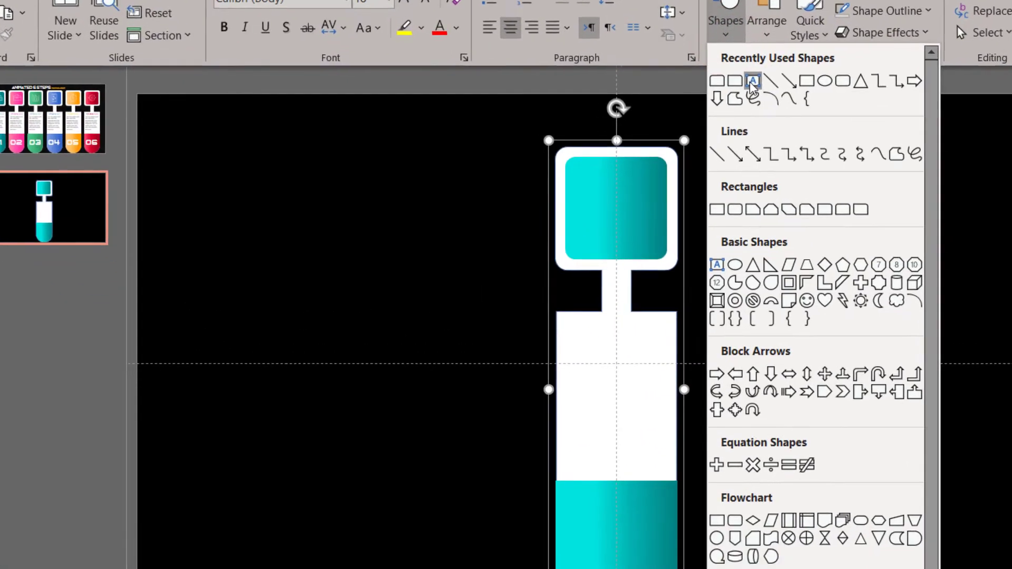
# Add a text box in the teal base reading '01'
pyautogui.click(735, 145)
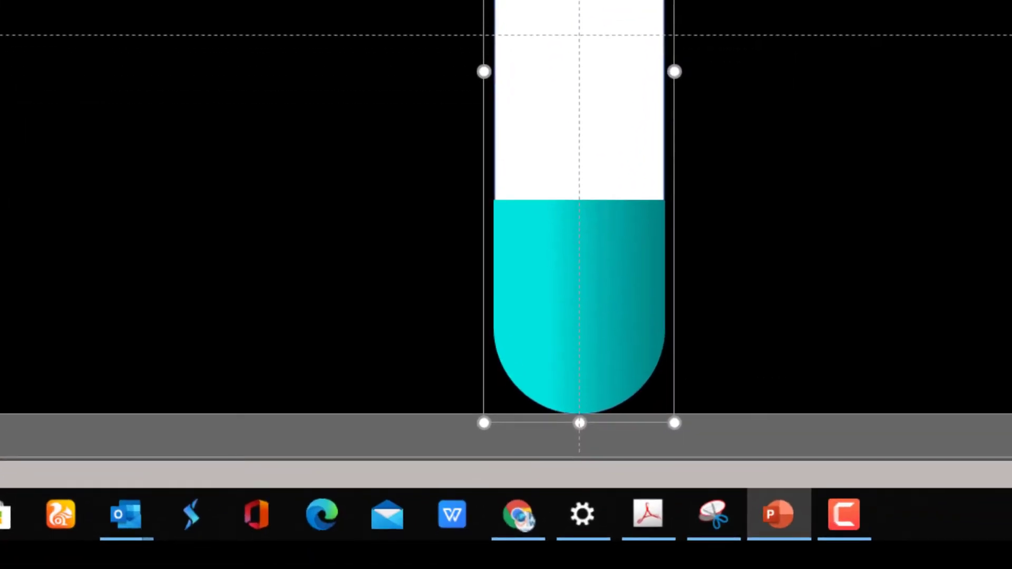
pyautogui.moveTo(625, 118); pyautogui.dragTo(591, 234)
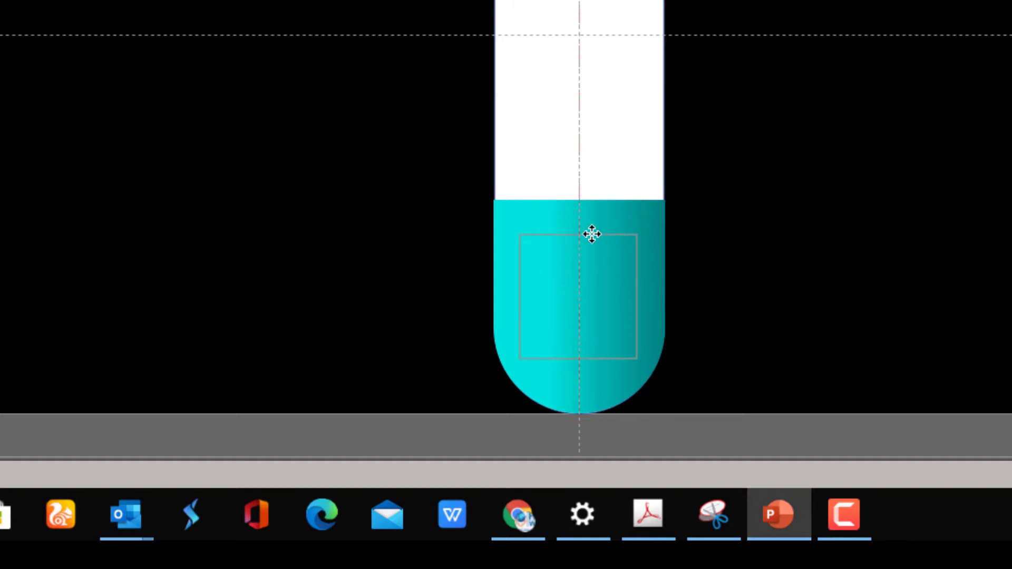
pyautogui.moveTo(592, 234); pyautogui.dragTo(598, 227)
pyautogui.write('01')
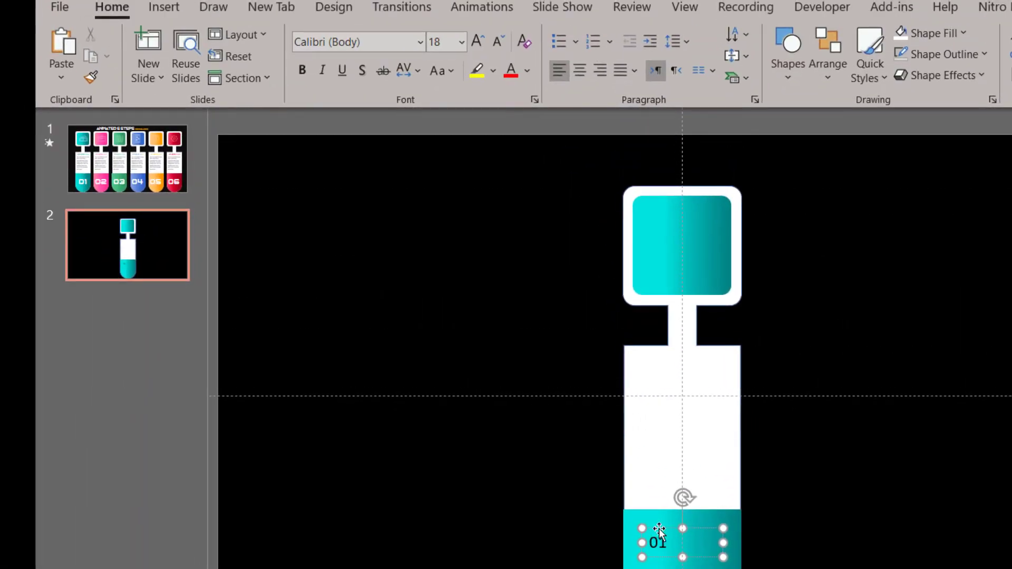
# Make the 01 text white in Casanova Scotia font
pyautogui.click(659, 530)
pyautogui.click(528, 70)
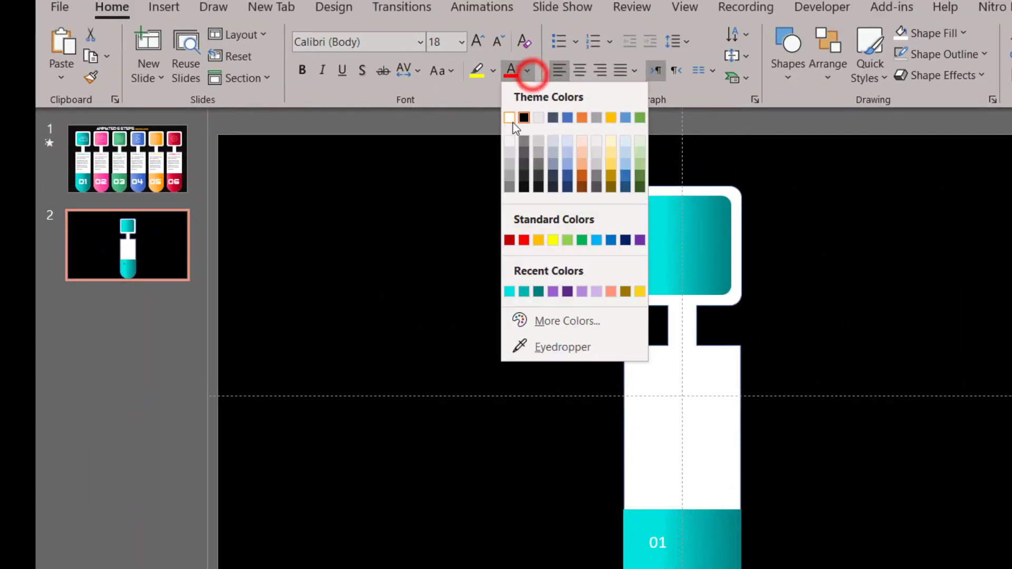
pyautogui.click(511, 120)
pyautogui.click(392, 45)
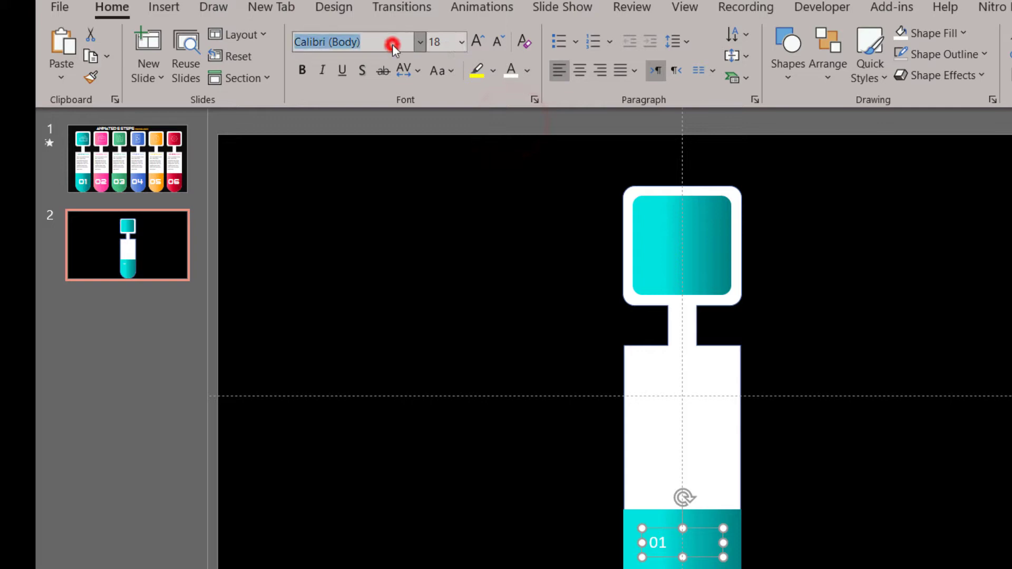
pyautogui.write('Ca')
pyautogui.write('sanova Scotia')
pyautogui.press('Return')
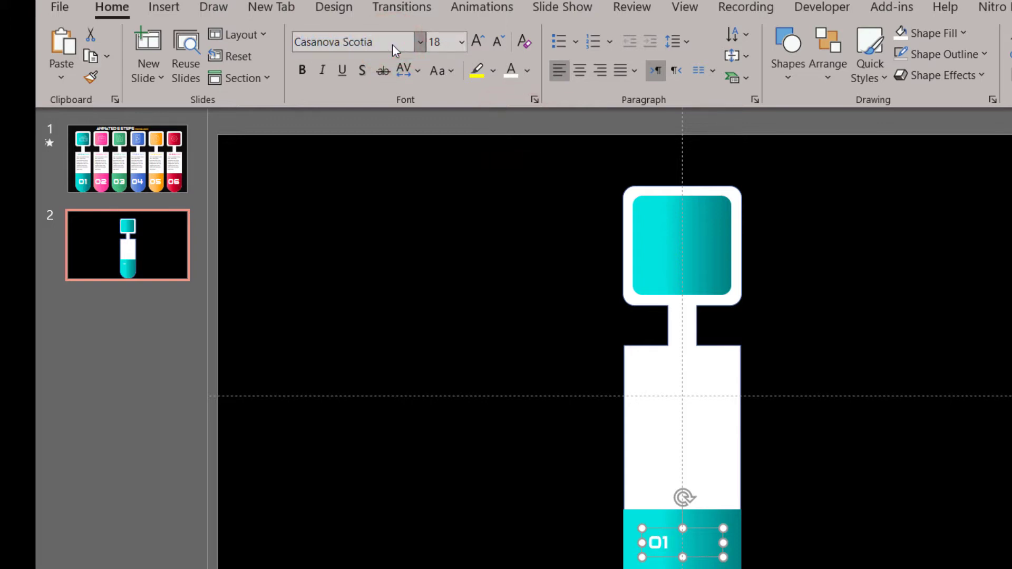
# Enlarge the 01 text, widen its box to one line, and centre it in the base
pyautogui.click(474, 42)
pyautogui.click(475, 42)
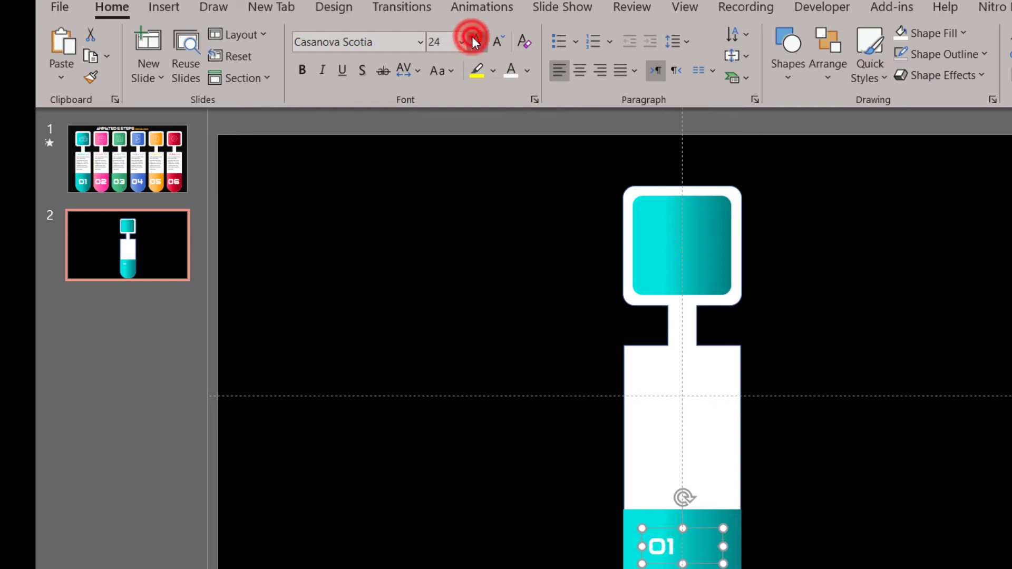
pyautogui.click(475, 42)
pyautogui.click(474, 42)
pyautogui.click(474, 42)
pyautogui.click(474, 42)
pyautogui.hotkey('ctrl', ']')
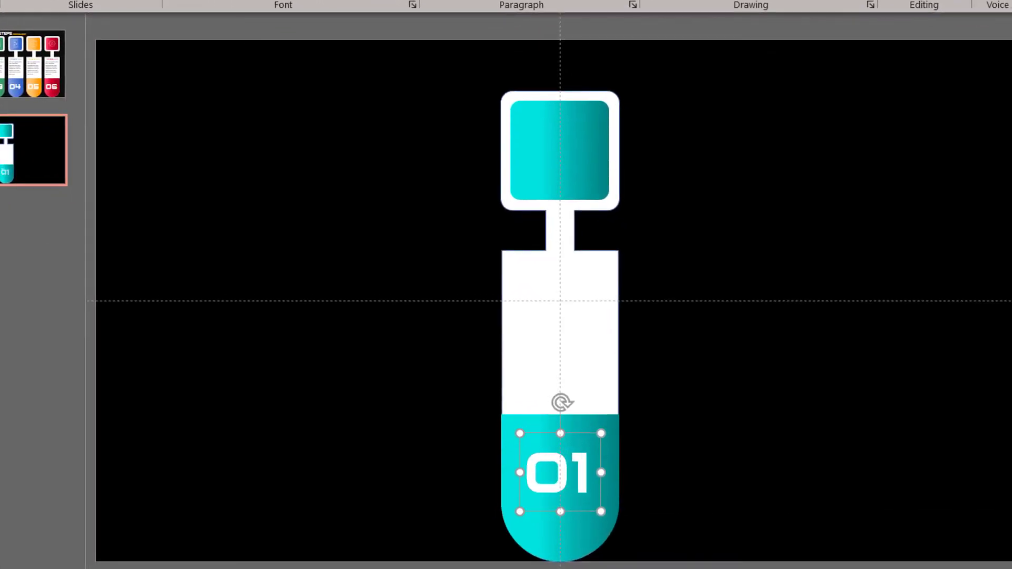
pyautogui.hotkey('ctrl', ']')
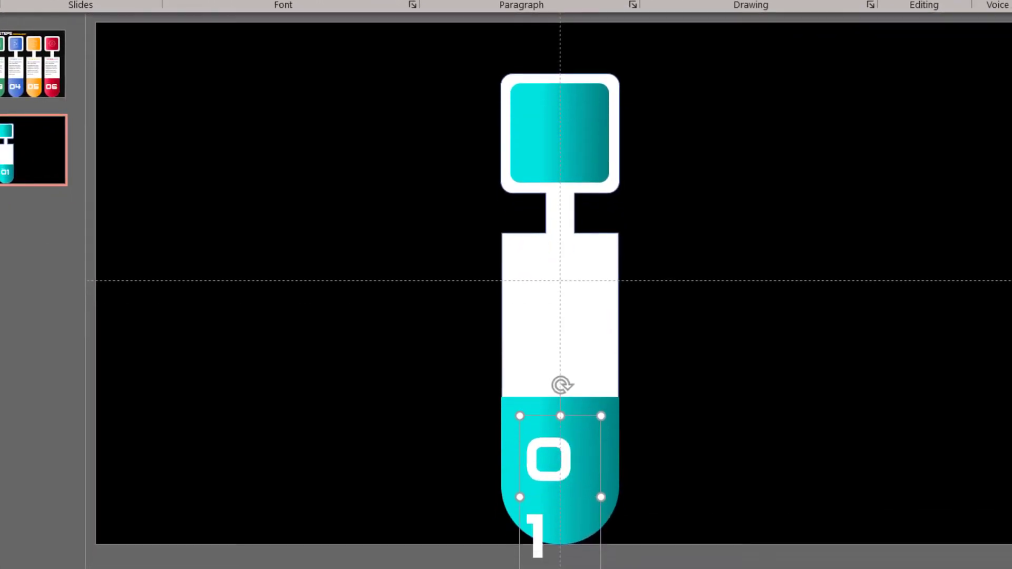
pyautogui.moveTo(597, 493); pyautogui.dragTo(606, 493)
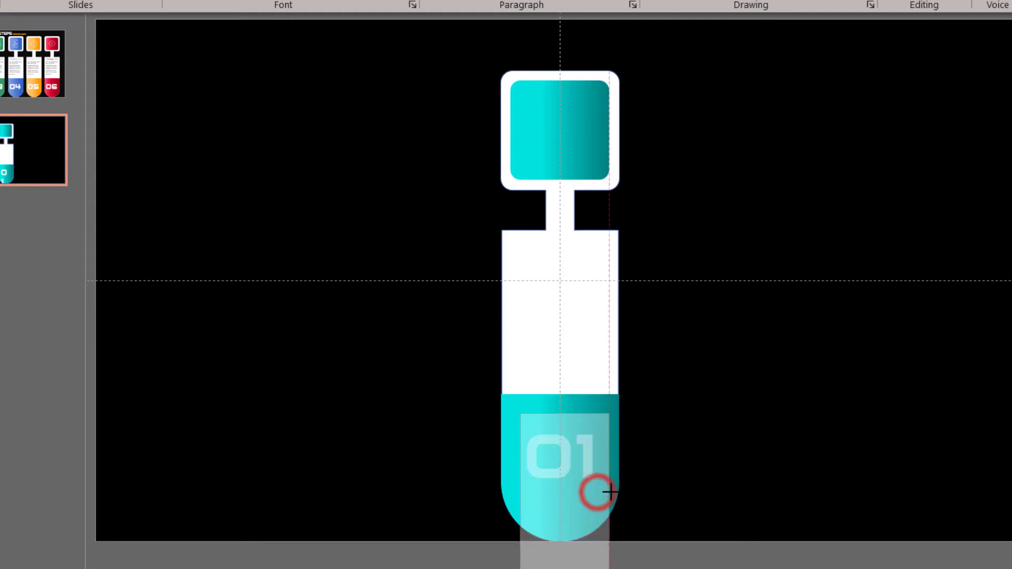
pyautogui.moveTo(568, 433); pyautogui.dragTo(569, 435)
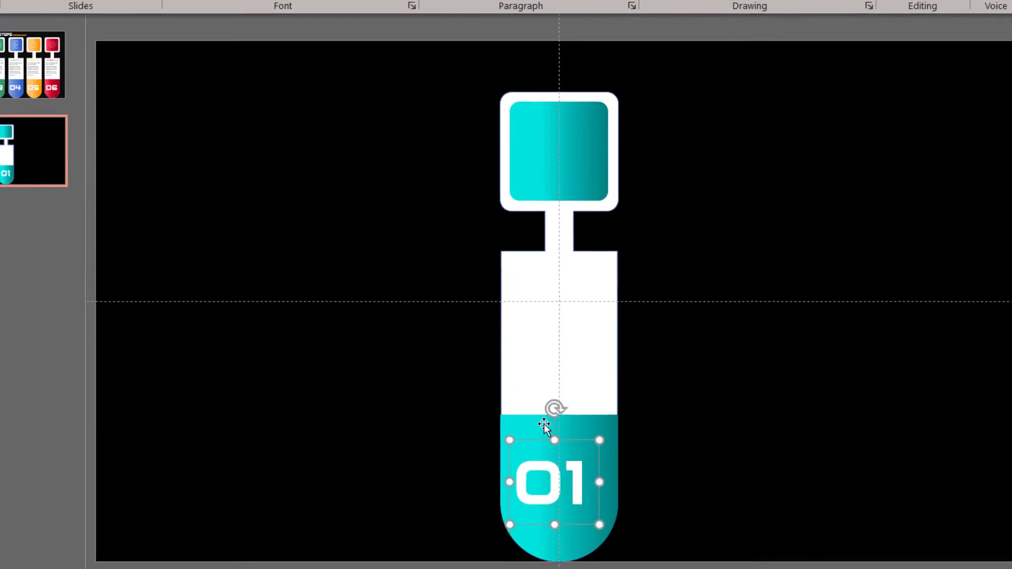
pyautogui.press('Escape')
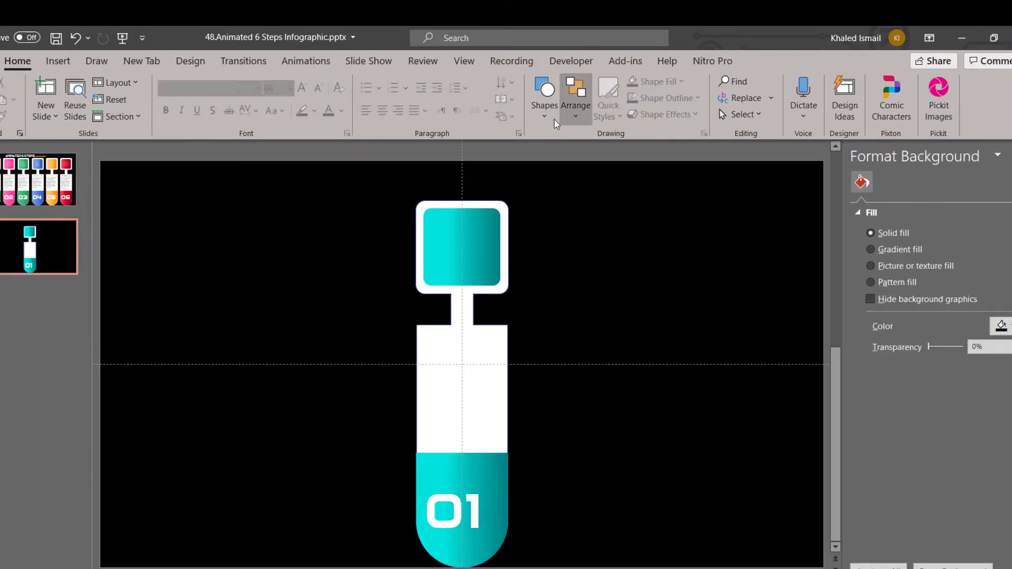
# Add a text box for the INFORMATION label and set it to Casanova Scotia
pyautogui.click(546, 103)
pyautogui.click(564, 151)
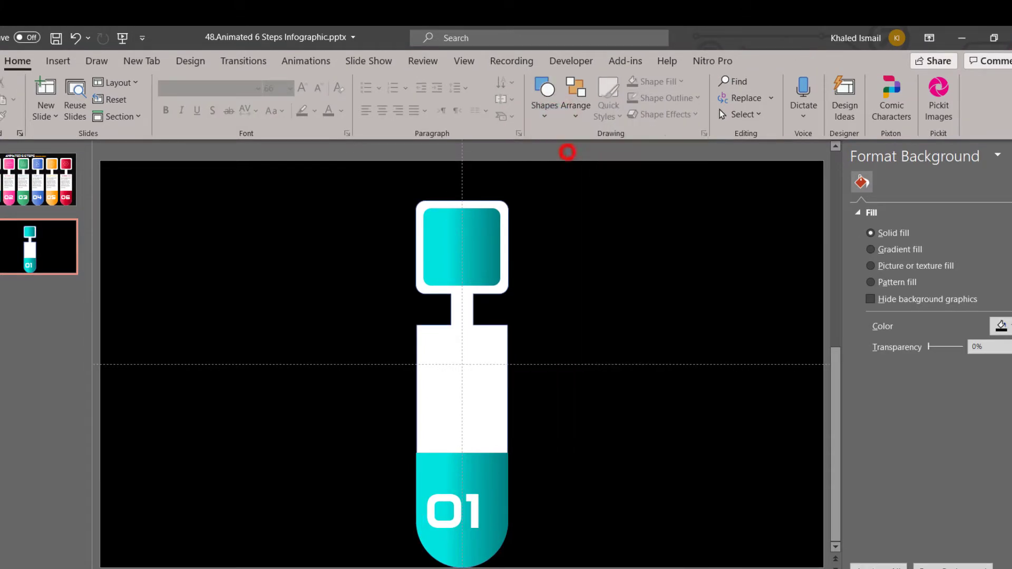
pyautogui.moveTo(425, 333); pyautogui.dragTo(529, 370)
pyautogui.write('Information')
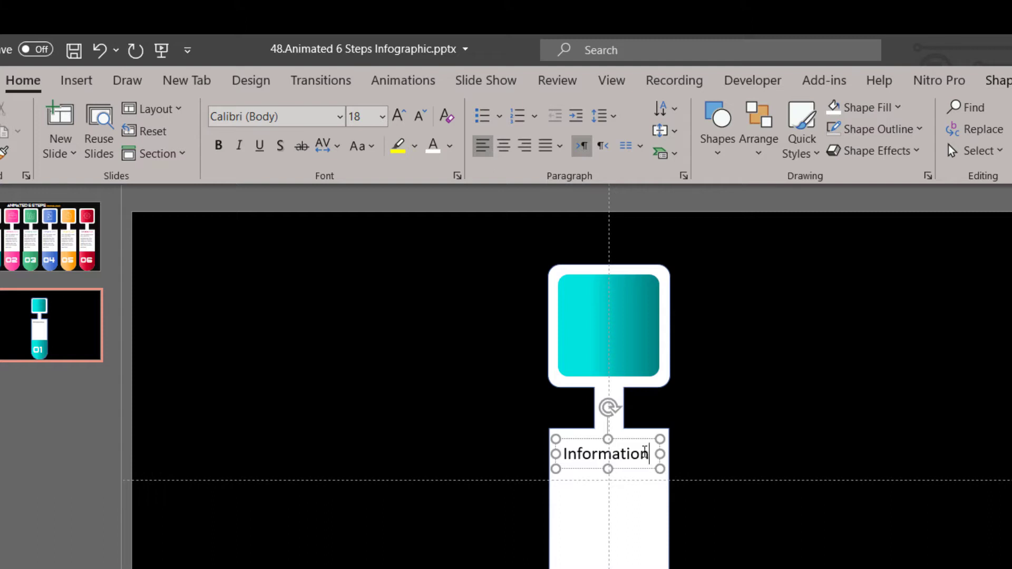
pyautogui.click(635, 441)
pyautogui.click(288, 117)
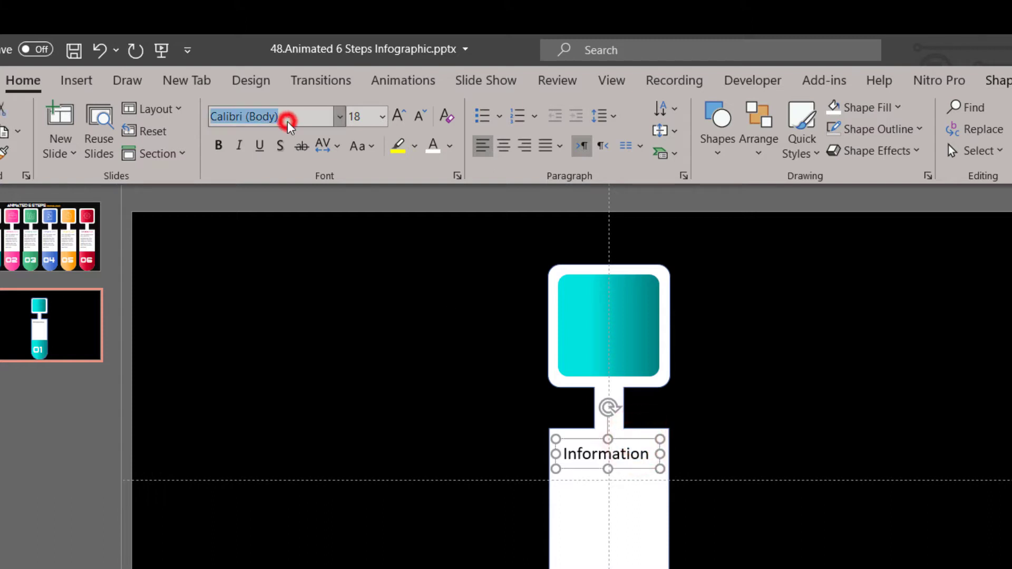
pyautogui.write('Casanova Scotia')
pyautogui.press('Return')
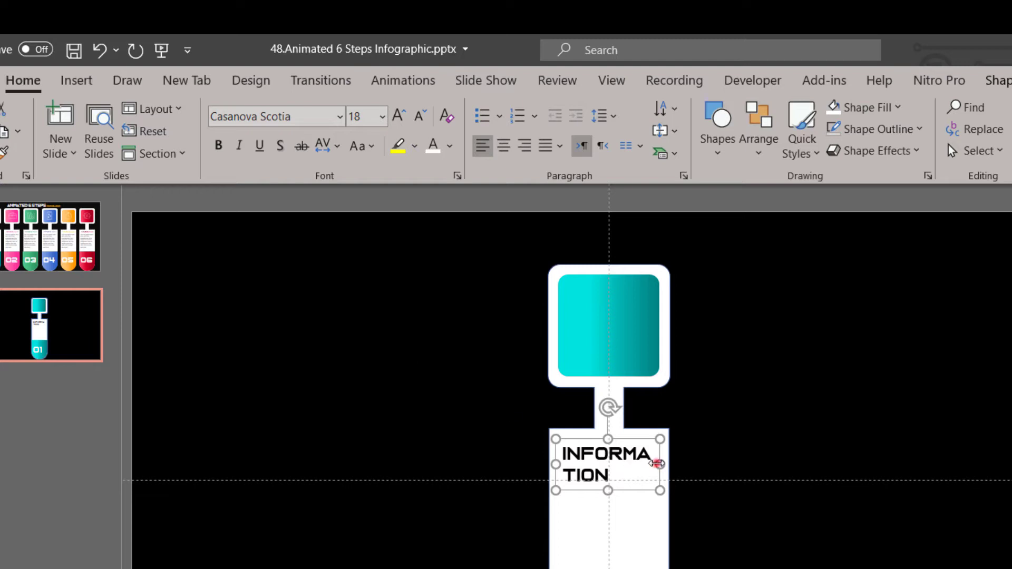
# Widen the INFORMATION box and shrink the label to 14 pt so it fits one line
pyautogui.moveTo(656, 463); pyautogui.dragTo(670, 463)
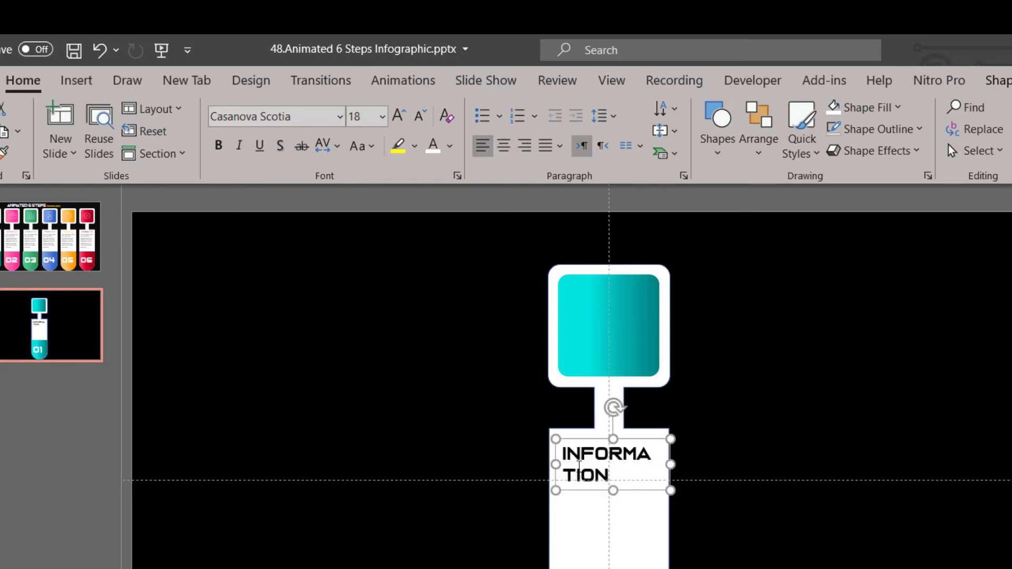
pyautogui.moveTo(556, 466); pyautogui.dragTo(548, 465)
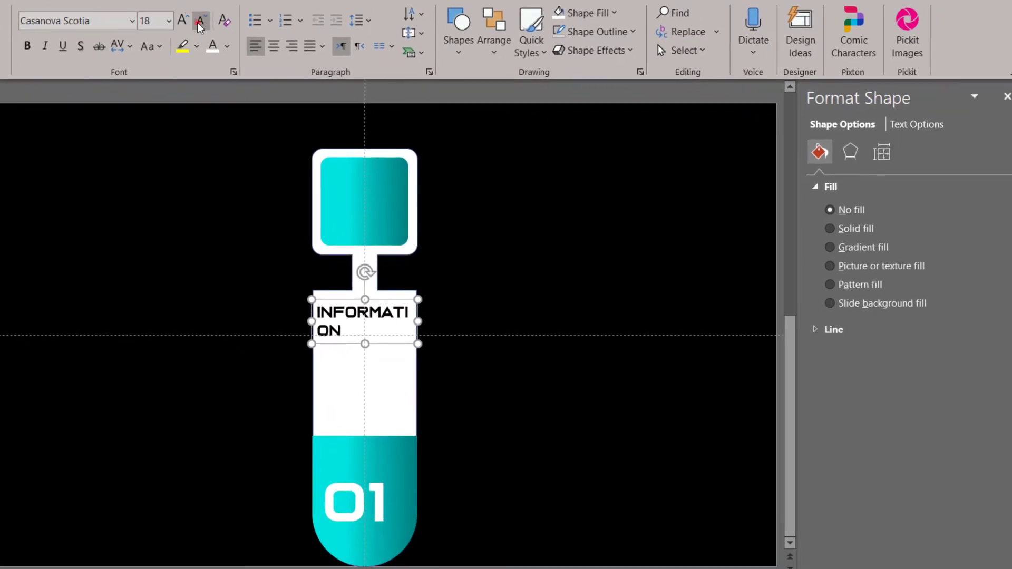
pyautogui.click(200, 25)
pyautogui.click(200, 24)
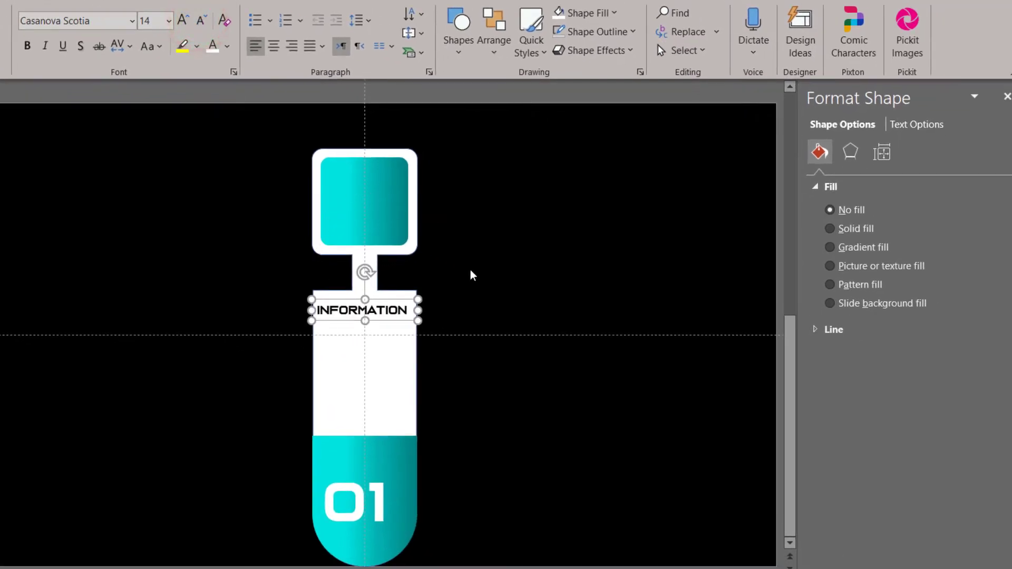
# Resize the card group, making it slightly wider to the right
pyautogui.click(406, 381)
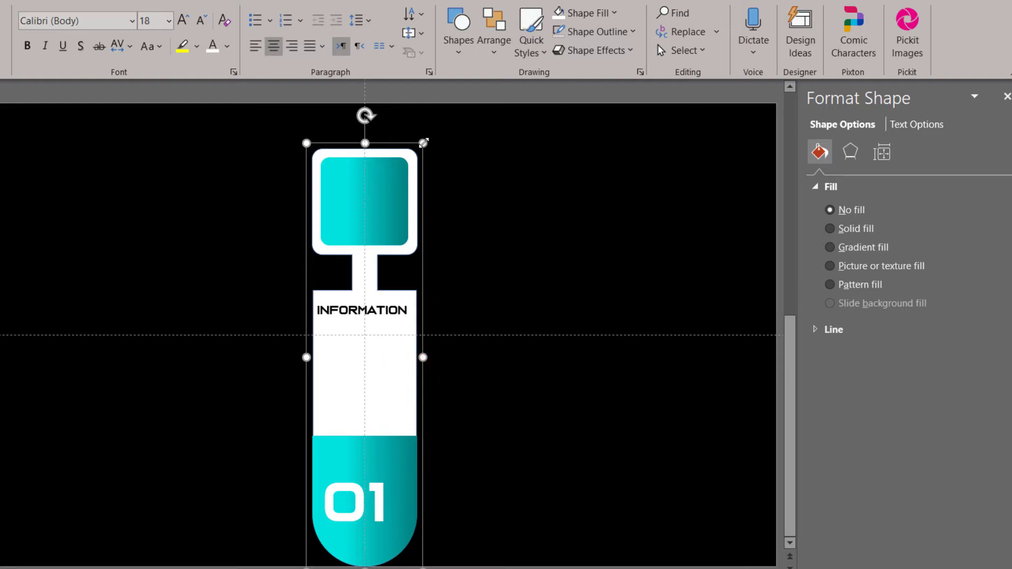
pyautogui.moveTo(424, 143); pyautogui.dragTo(434, 108)
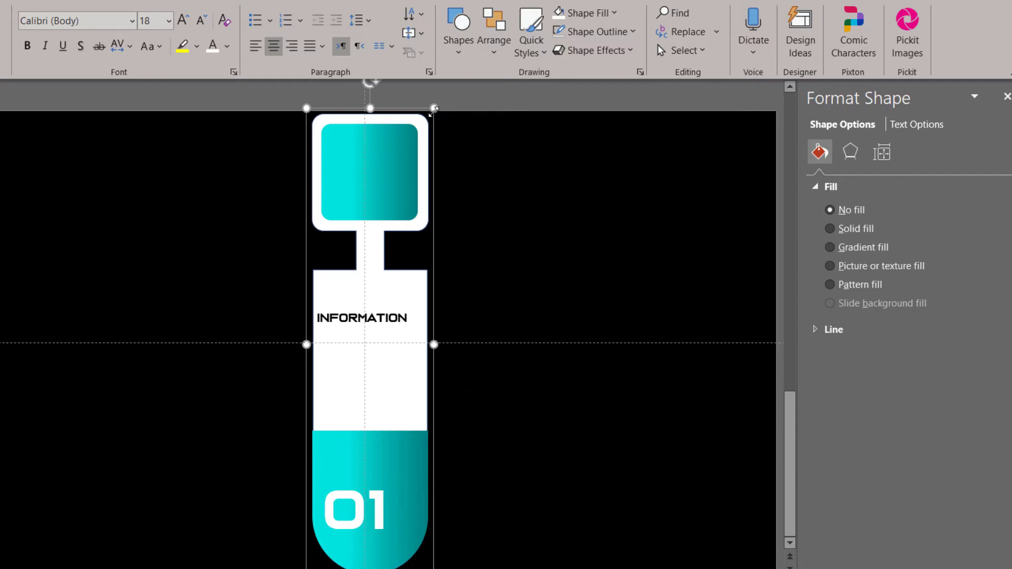
pyautogui.moveTo(434, 109); pyautogui.dragTo(429, 121)
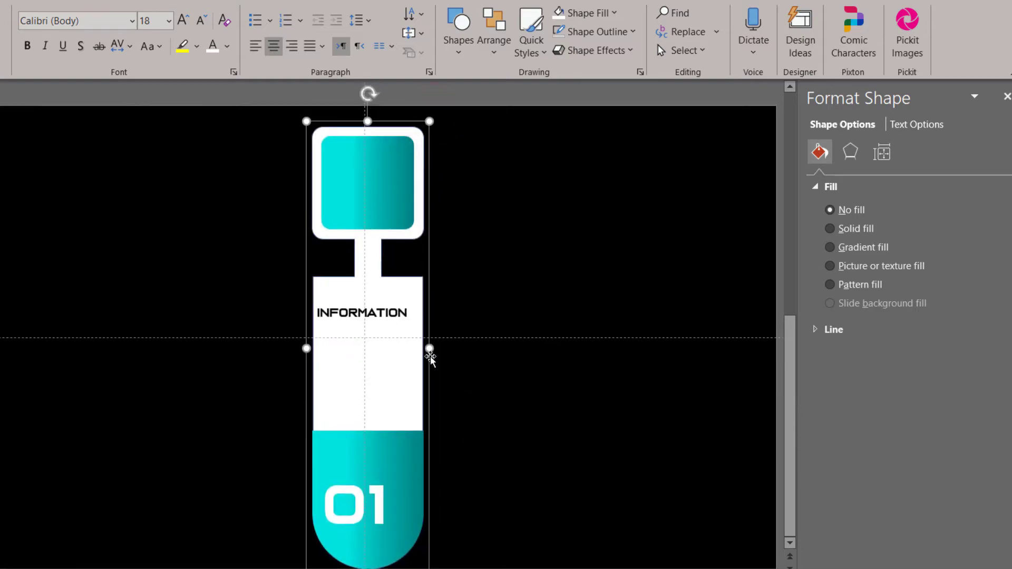
pyautogui.moveTo(431, 348); pyautogui.dragTo(445, 348)
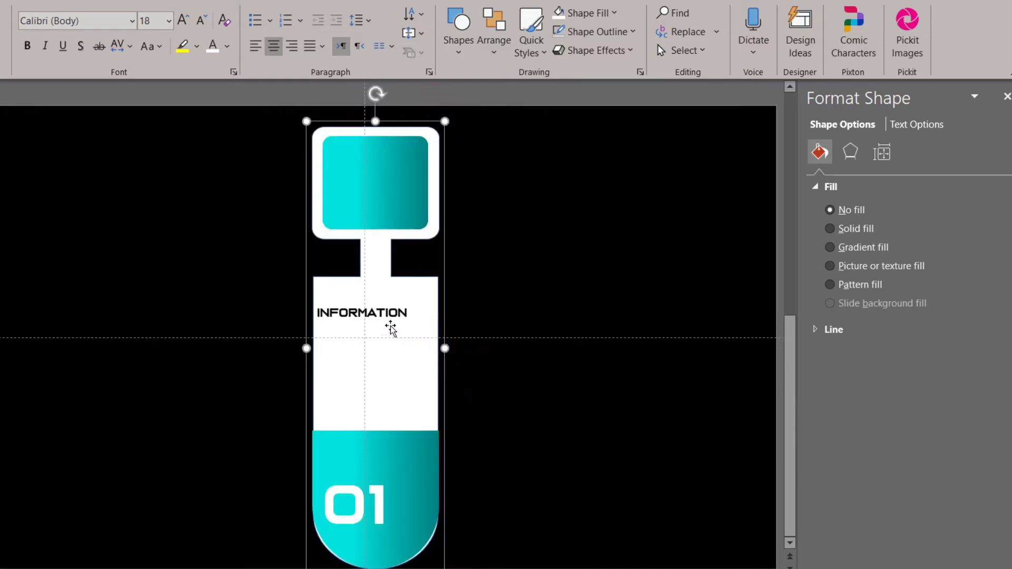
# Move the INFORMATION label up, raise it to 16 pt, and centre its text
pyautogui.click(389, 318)
pyautogui.moveTo(395, 307)
pyautogui.mouseDown()
pyautogui.moveTo(404, 285)
pyautogui.moveTo(439, 296)
pyautogui.mouseUp()
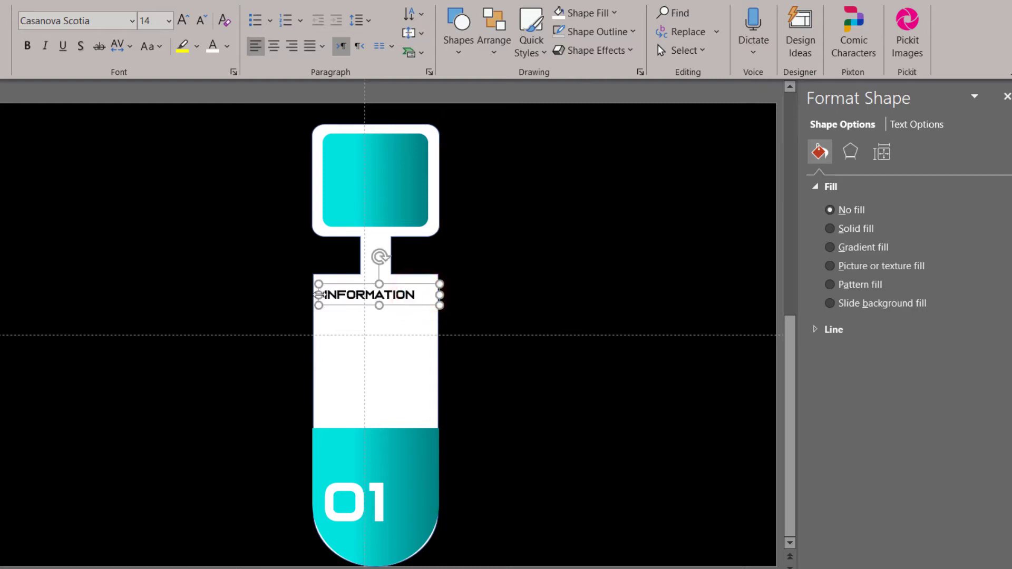
pyautogui.moveTo(318, 295); pyautogui.dragTo(318, 295)
pyautogui.click(181, 20)
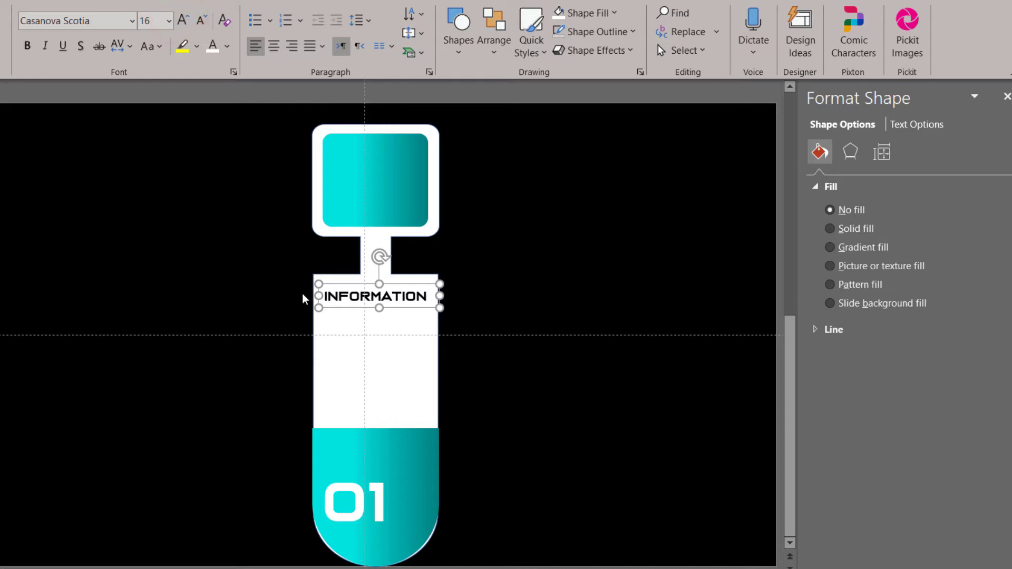
pyautogui.moveTo(389, 285); pyautogui.dragTo(386, 284)
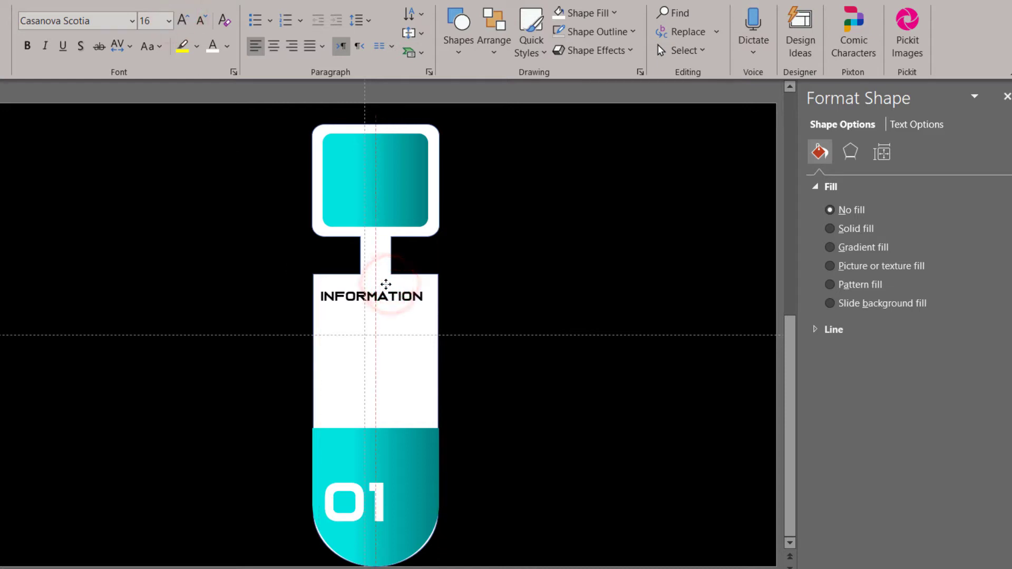
pyautogui.click(273, 48)
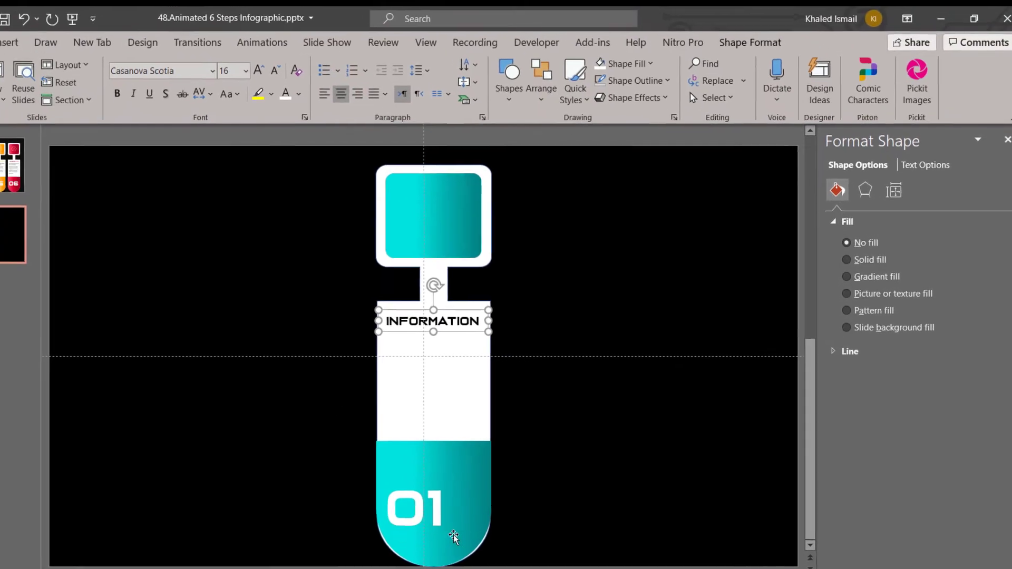
pyautogui.click(448, 520)
# Reposition the cyan base, undoing an accidental move of the card
pyautogui.click(529, 519)
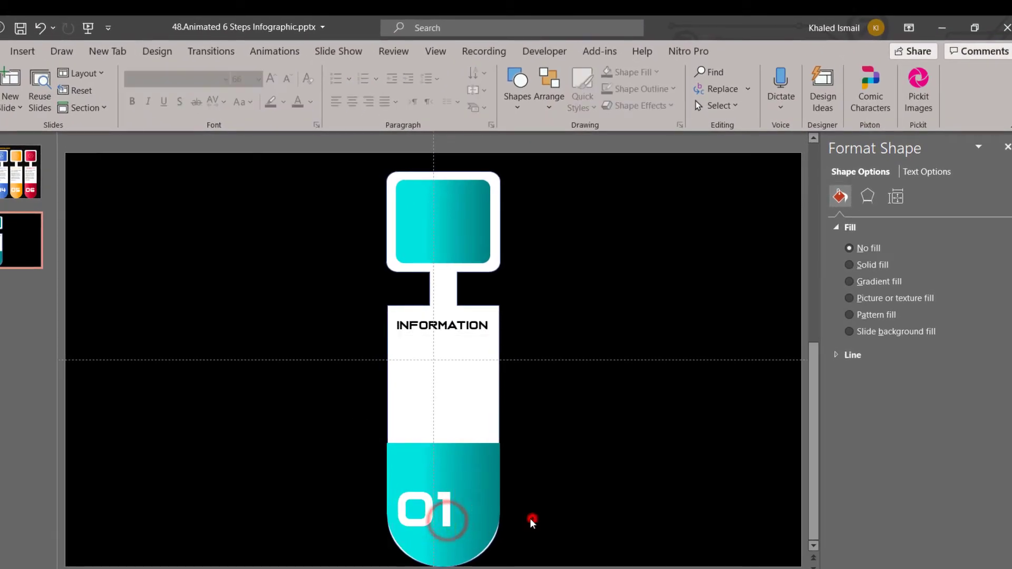
pyautogui.click(483, 519)
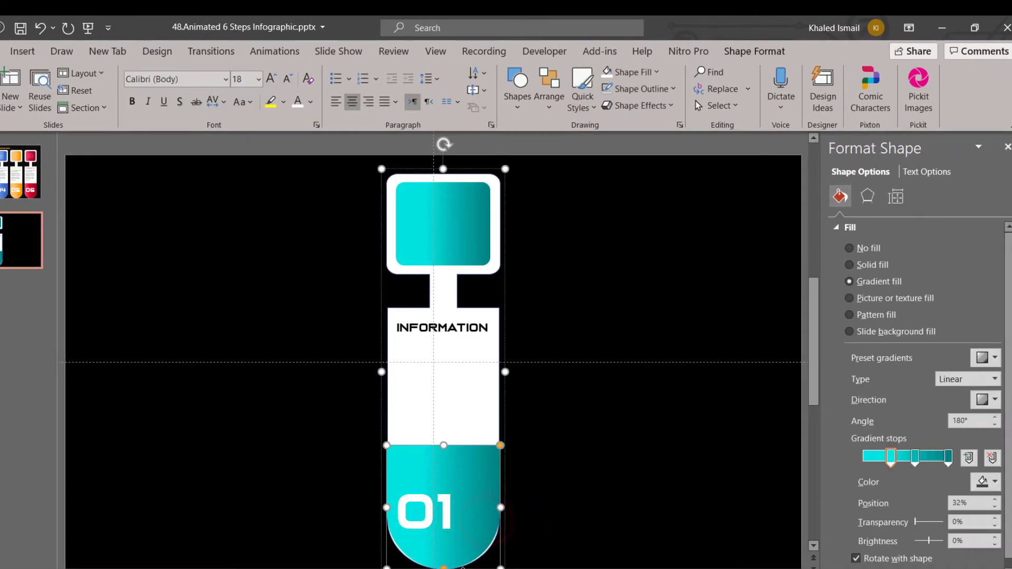
pyautogui.click(495, 565)
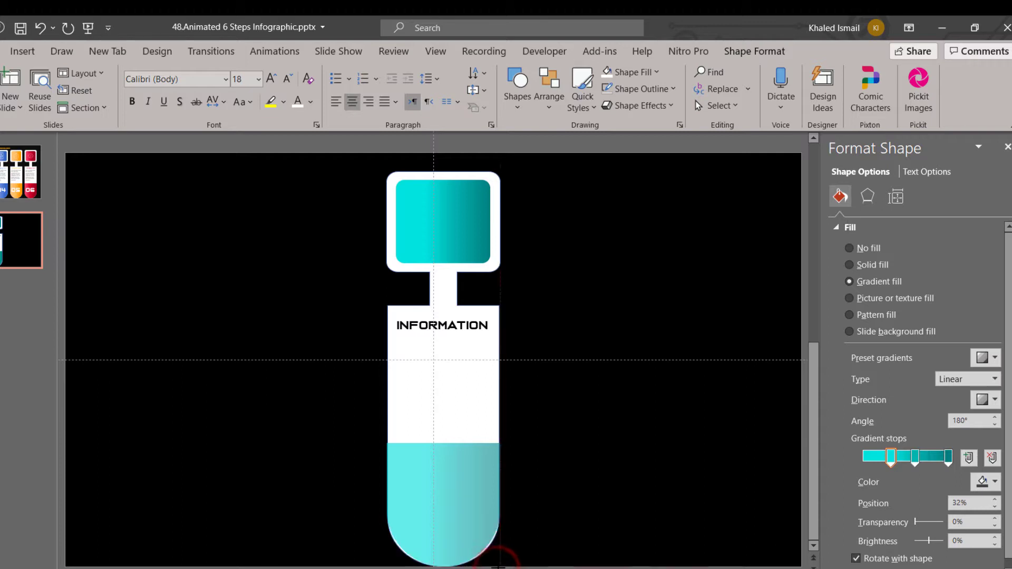
pyautogui.hotkey('ctrl', 'y')
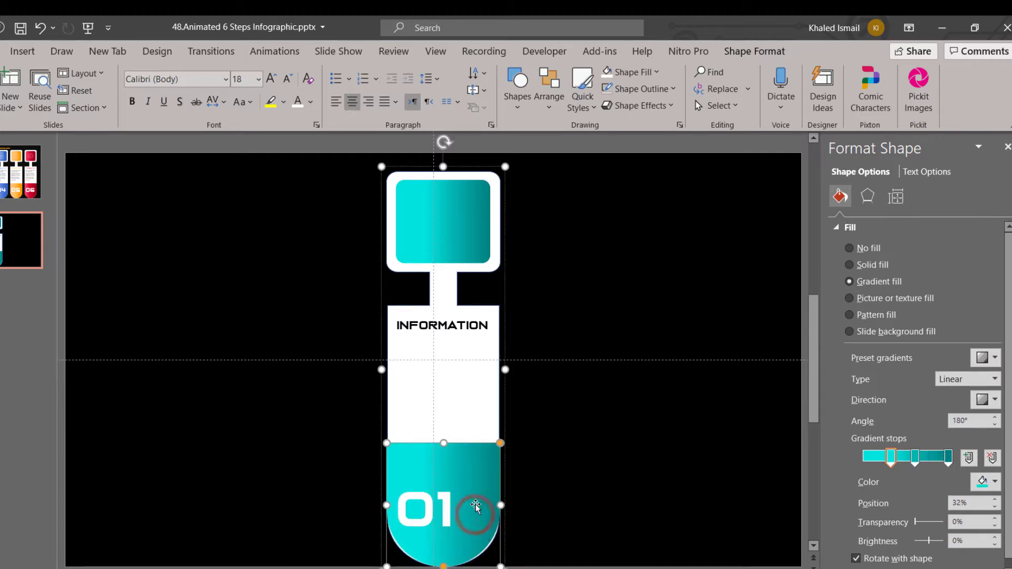
pyautogui.moveTo(478, 502); pyautogui.dragTo(479, 504)
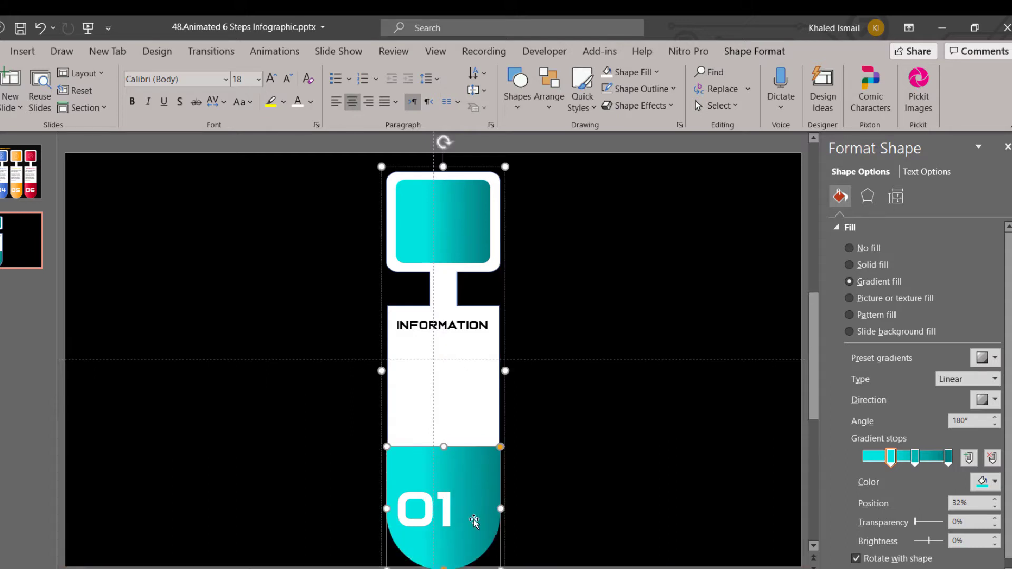
pyautogui.moveTo(496, 566); pyautogui.dragTo(497, 568)
pyautogui.click(557, 529)
pyautogui.click(445, 504)
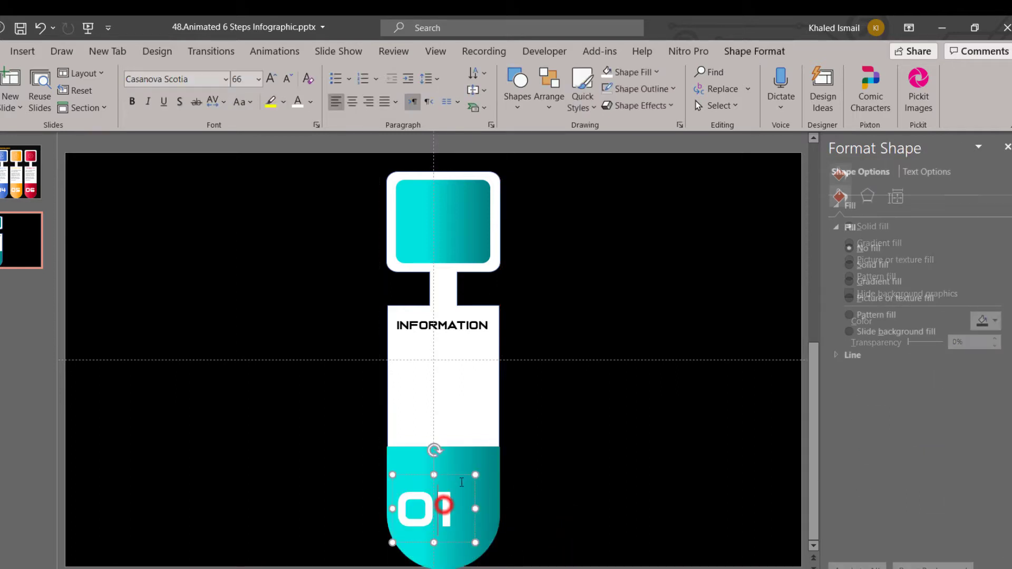
pyautogui.moveTo(459, 472); pyautogui.dragTo(459, 481)
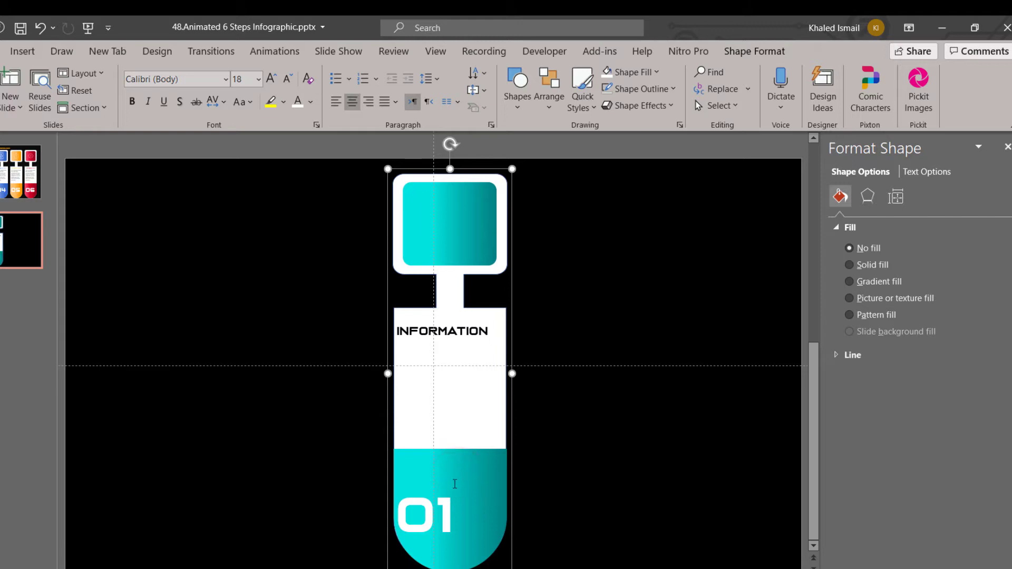
pyautogui.hotkey('ctrl', 'z')
# Enlarge the 01 number to 72 pt and recentre it in the cyan base
pyautogui.click(454, 477)
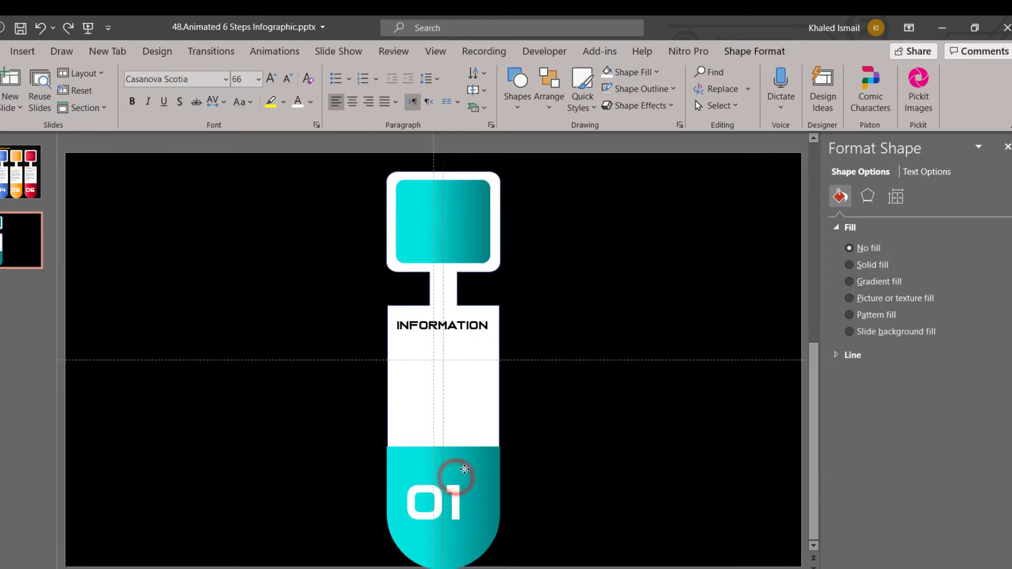
pyautogui.moveTo(464, 469); pyautogui.dragTo(466, 468)
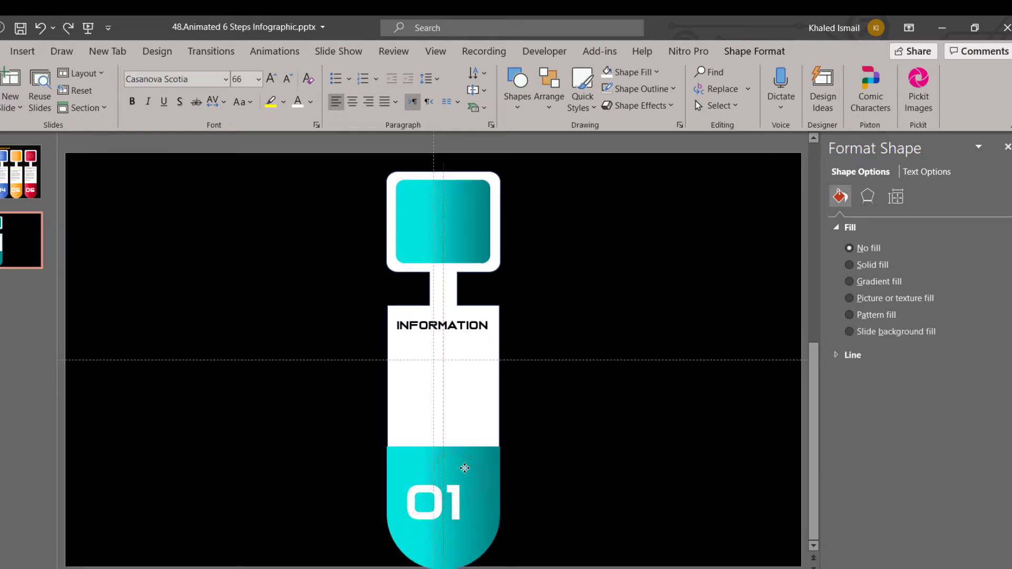
pyautogui.click(271, 79)
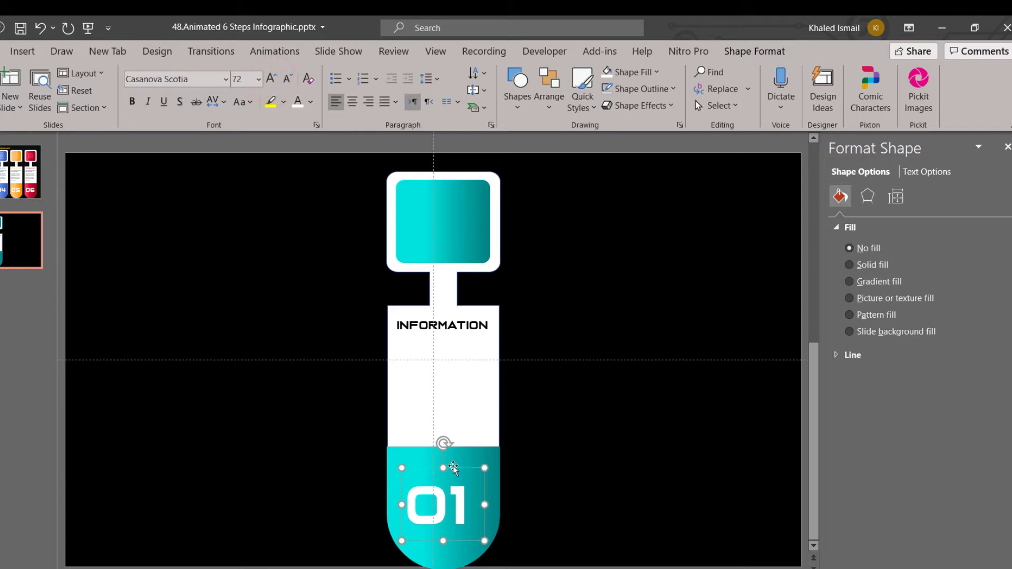
pyautogui.moveTo(451, 471); pyautogui.dragTo(450, 466)
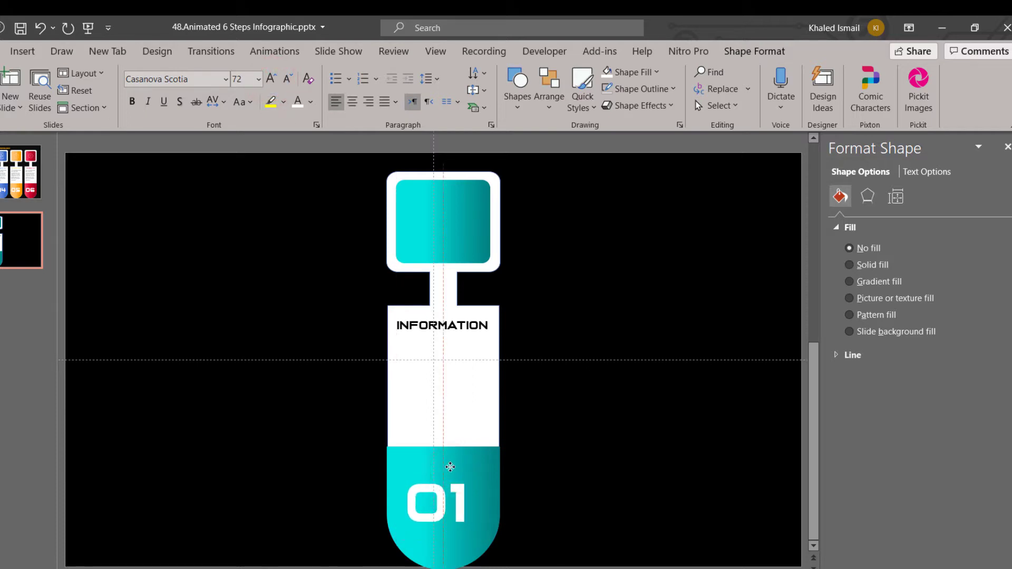
pyautogui.click(554, 502)
pyautogui.click(485, 482)
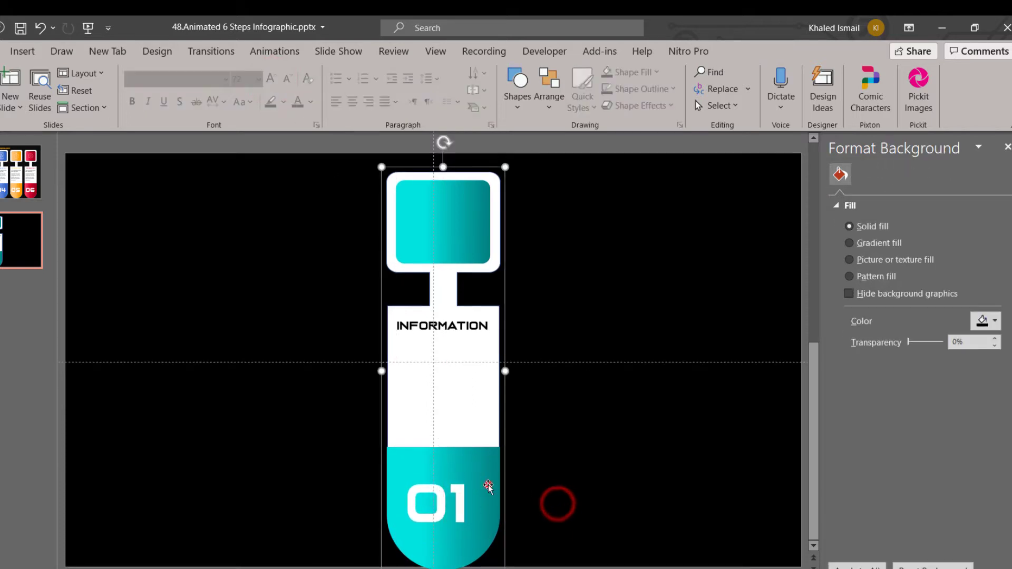
pyautogui.click(456, 493)
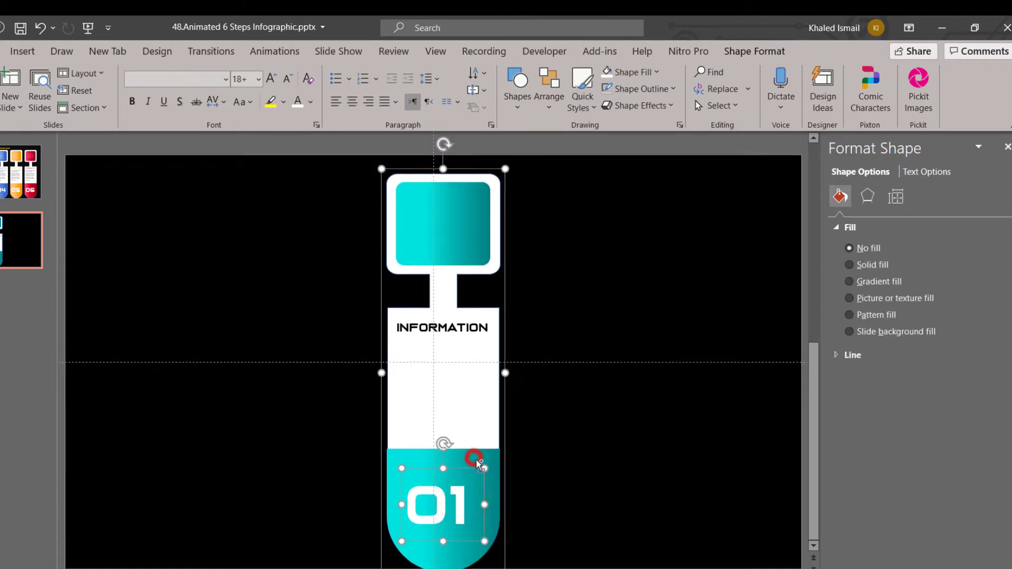
pyautogui.click(572, 457)
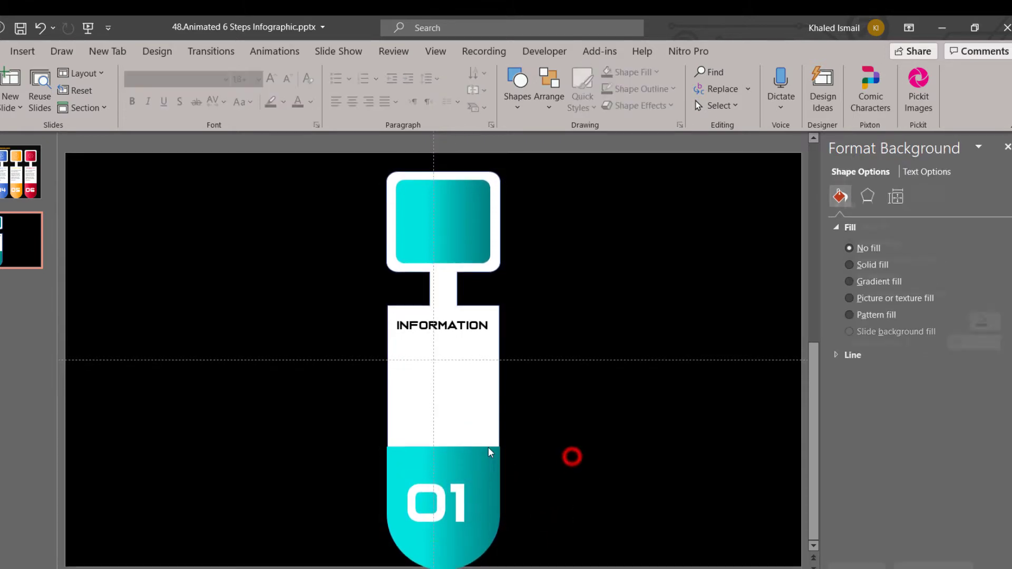
pyautogui.click(453, 328)
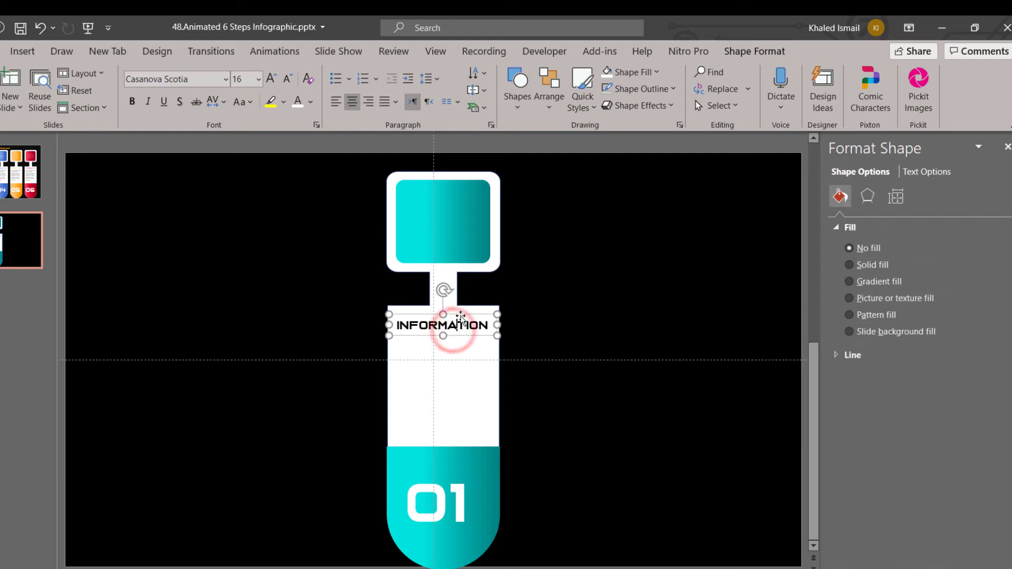
# Give the INFORMATION text a cyan-to-teal gradient fill with its last stop at 92%
pyautogui.click(315, 103)
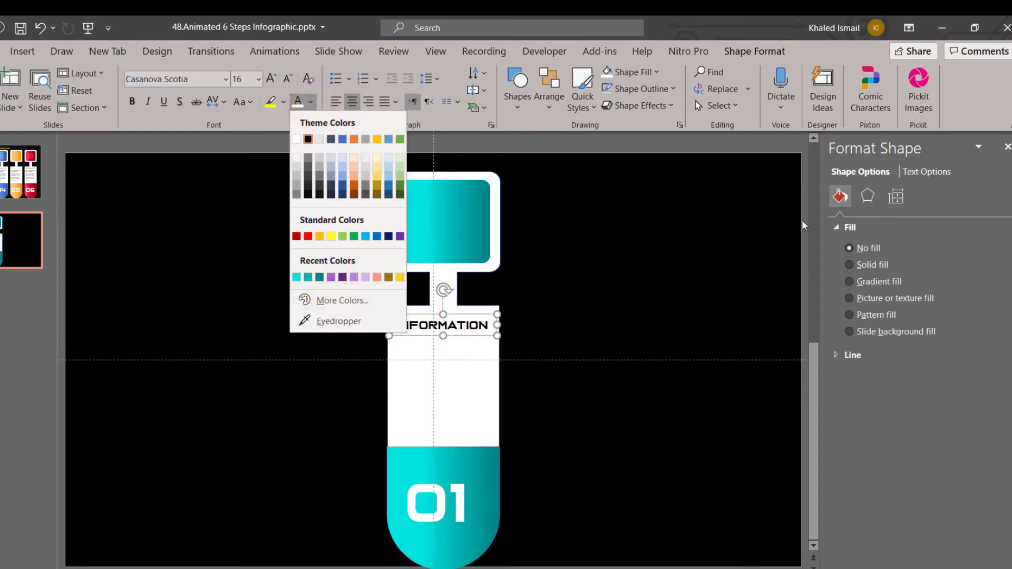
pyautogui.click(978, 240)
pyautogui.click(927, 172)
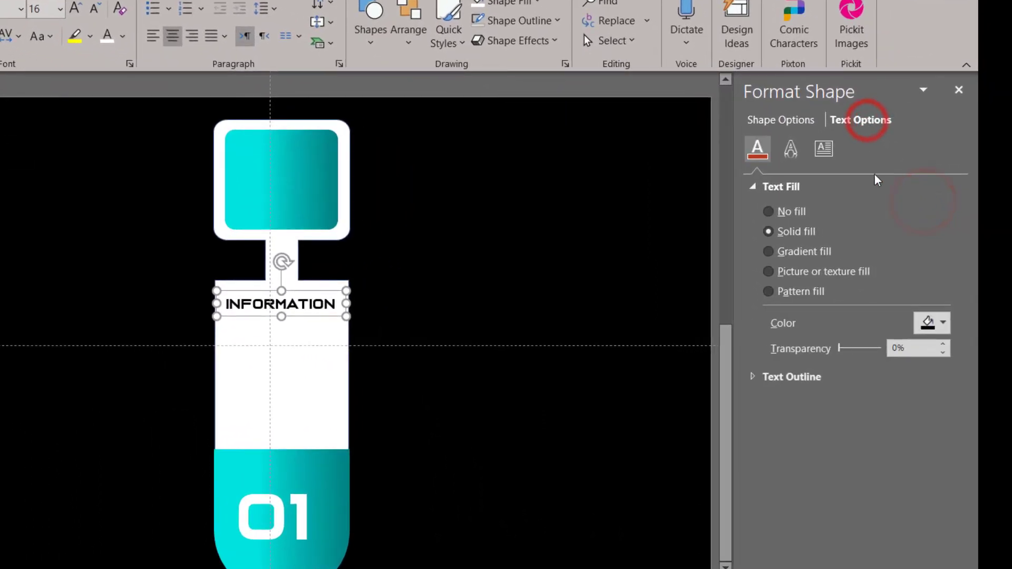
pyautogui.click(823, 154)
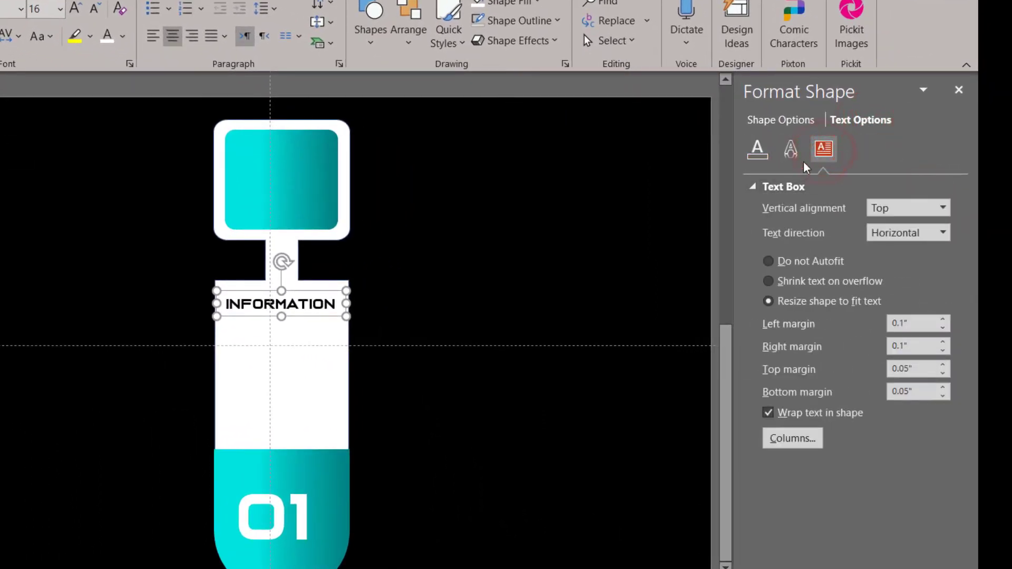
pyautogui.click(792, 152)
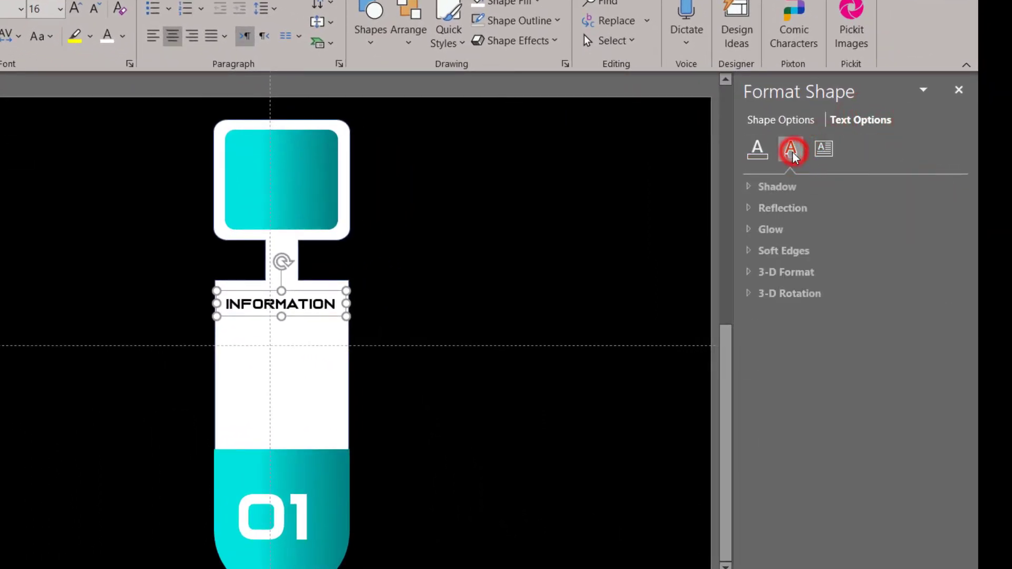
pyautogui.click(759, 151)
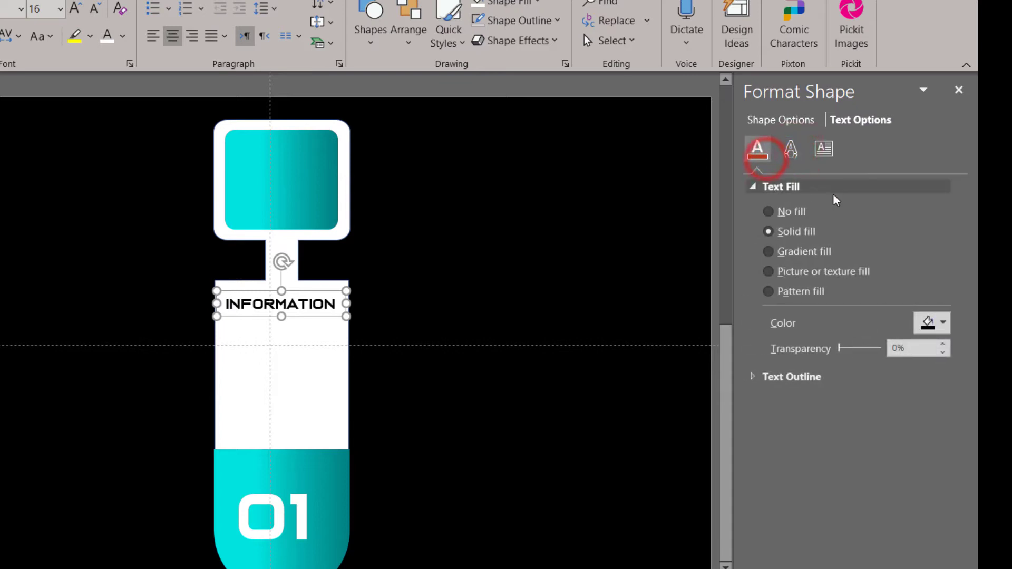
pyautogui.click(826, 256)
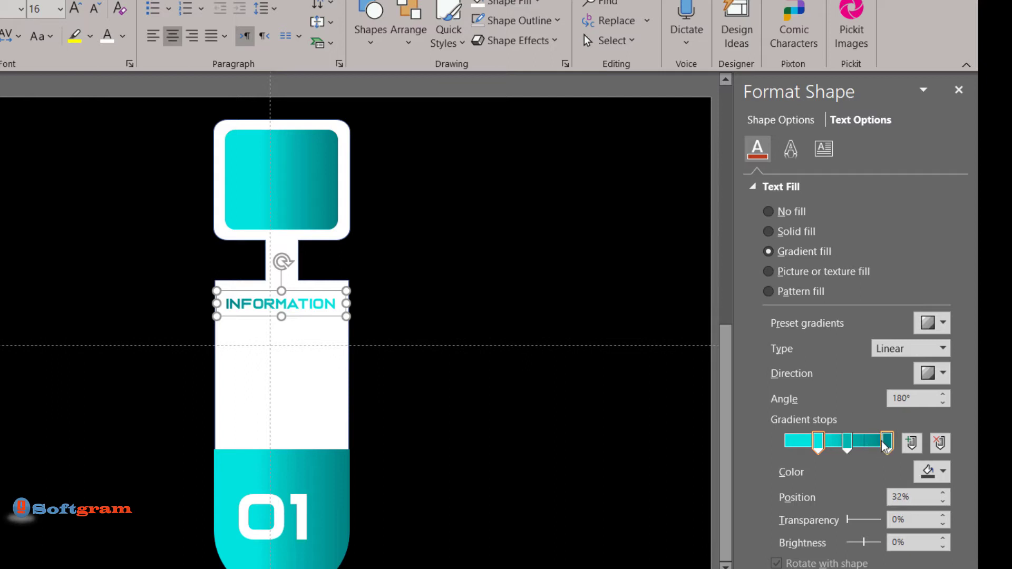
pyautogui.moveTo(889, 446)
pyautogui.mouseDown()
pyautogui.moveTo(810, 446)
pyautogui.moveTo(856, 446)
pyautogui.moveTo(830, 446)
pyautogui.mouseUp()
pyautogui.click(857, 445)
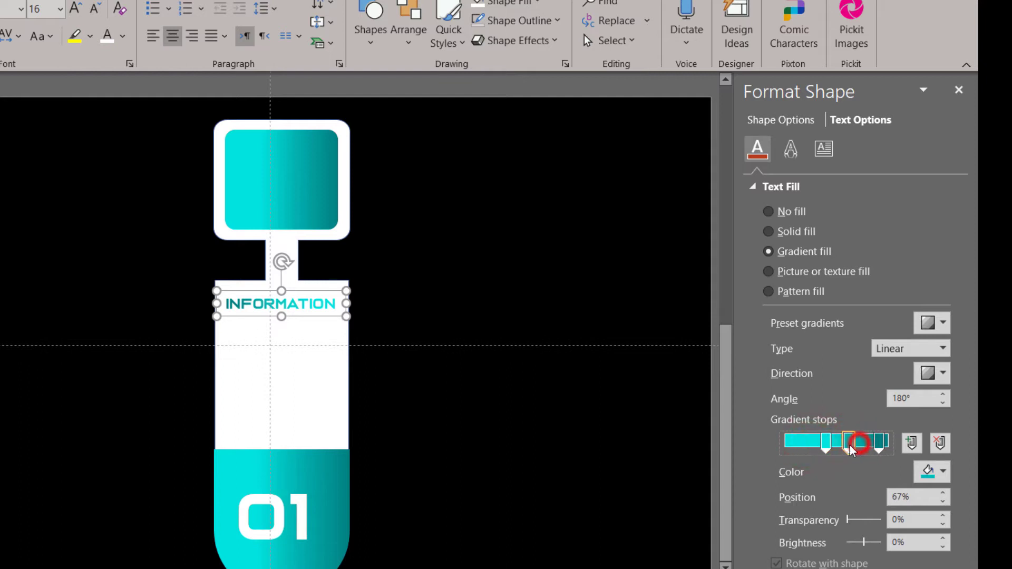
pyautogui.click(640, 424)
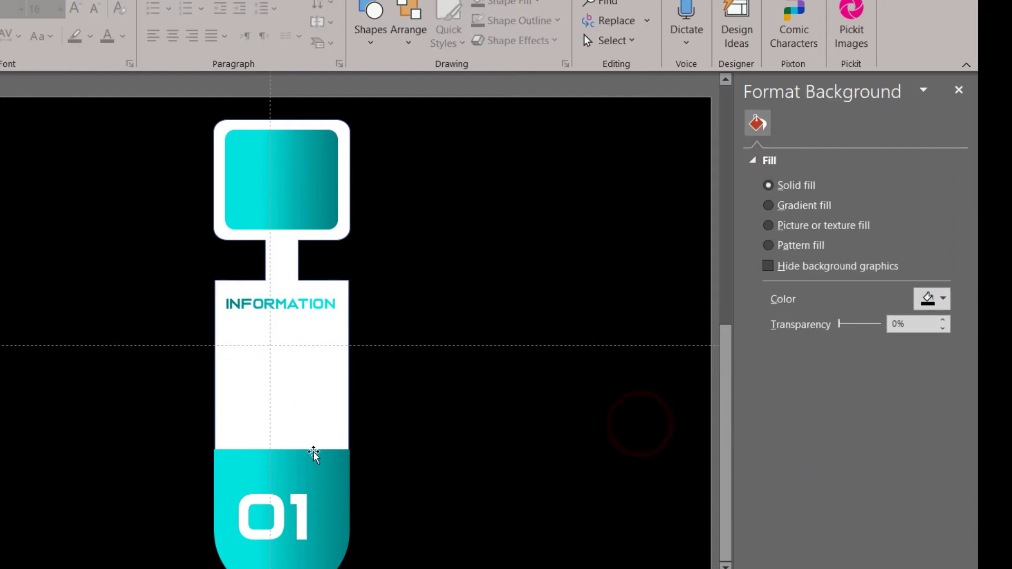
# Add a widened text box under INFORMATION reading 'You can replace your text here instead of Example text'
pyautogui.click(375, 37)
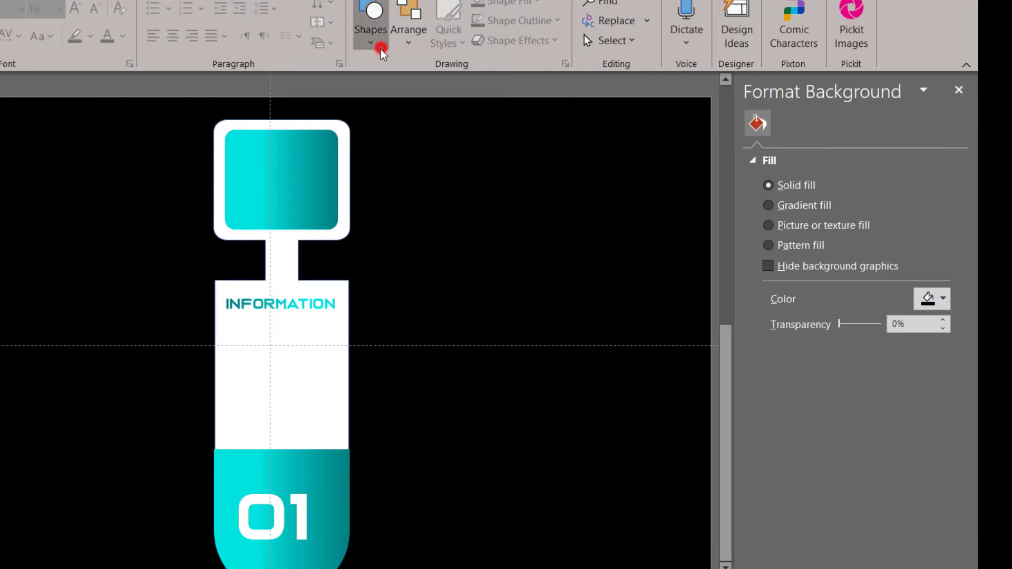
pyautogui.click(393, 82)
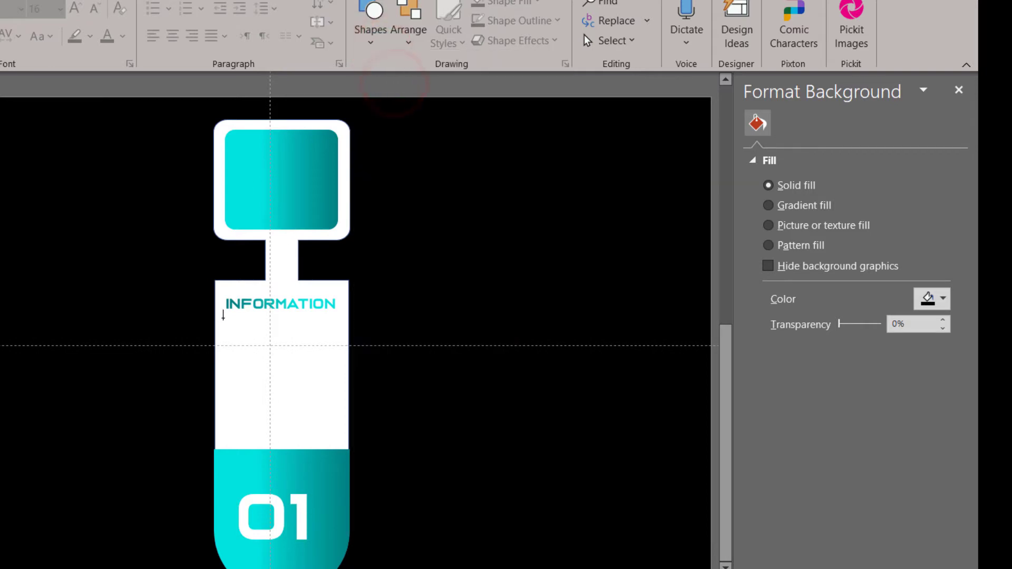
pyautogui.moveTo(225, 316); pyautogui.dragTo(336, 436)
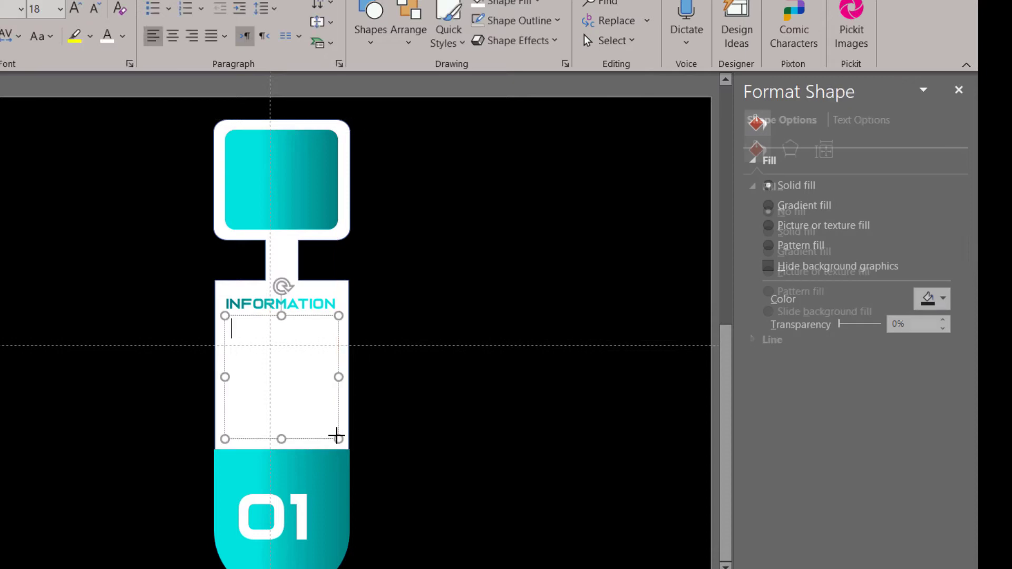
pyautogui.write('yo')
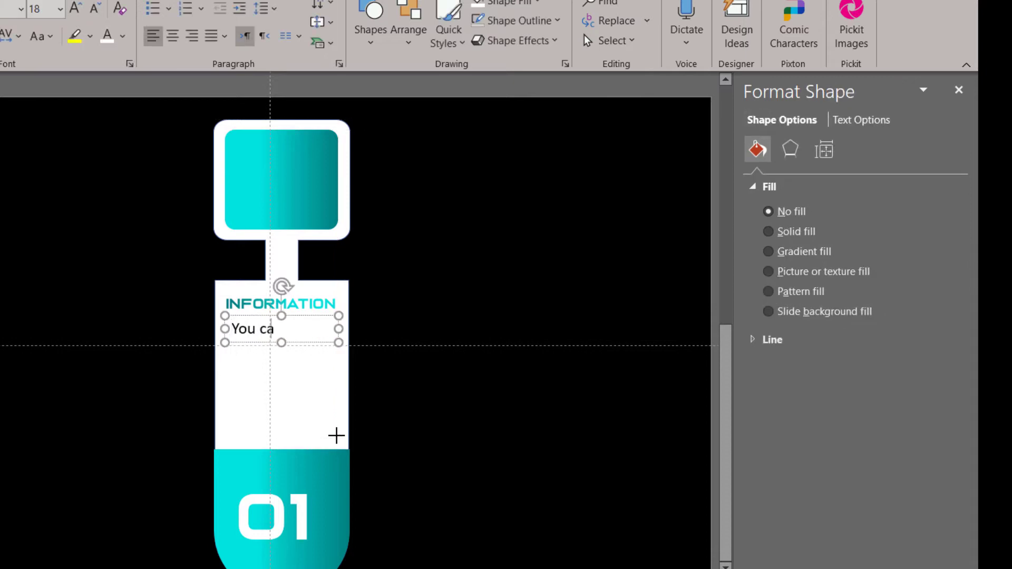
pyautogui.write('lace yo')
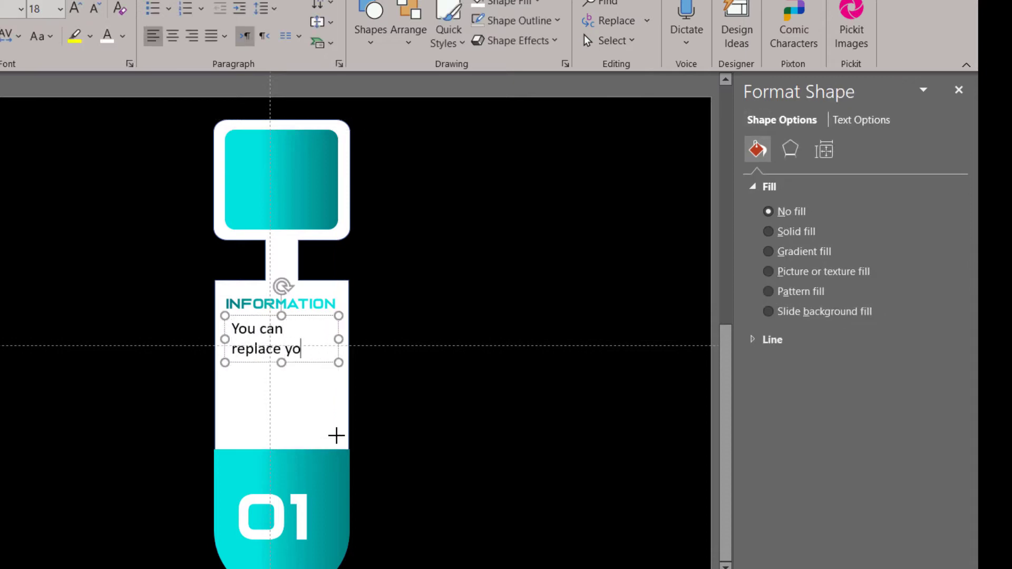
pyautogui.write('ur text here inste')
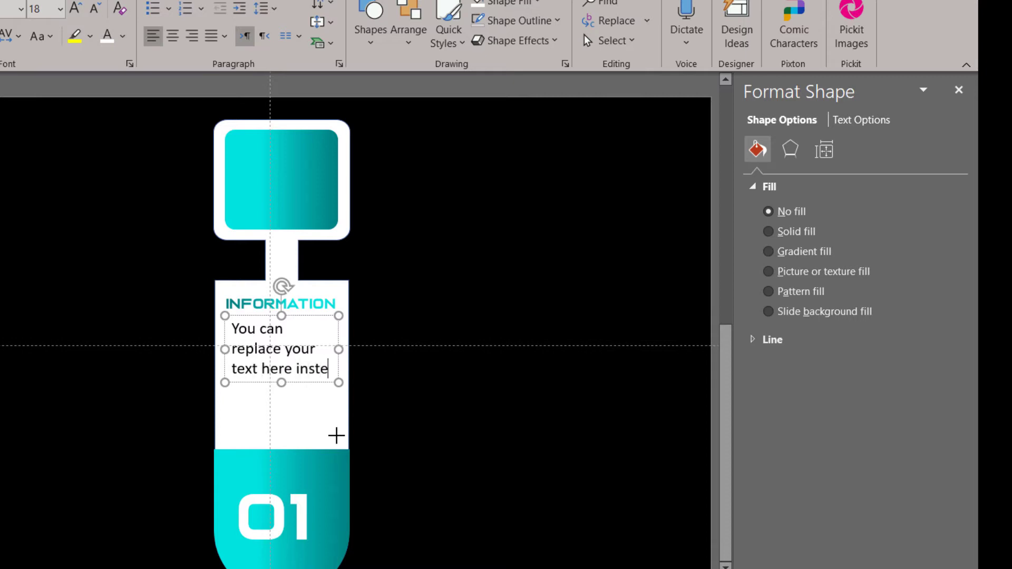
pyautogui.write('ad of Exa')
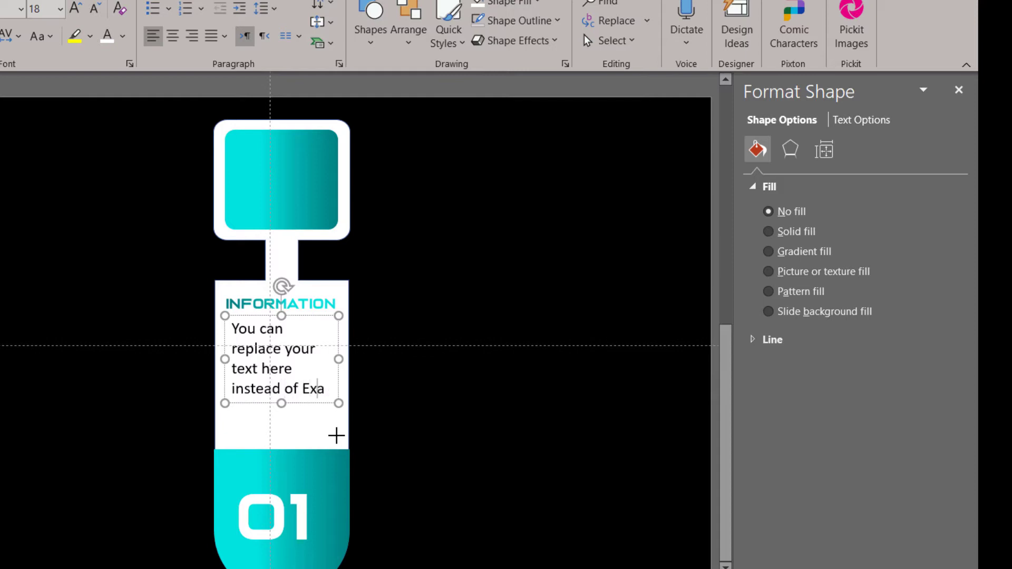
pyautogui.write('mple text')
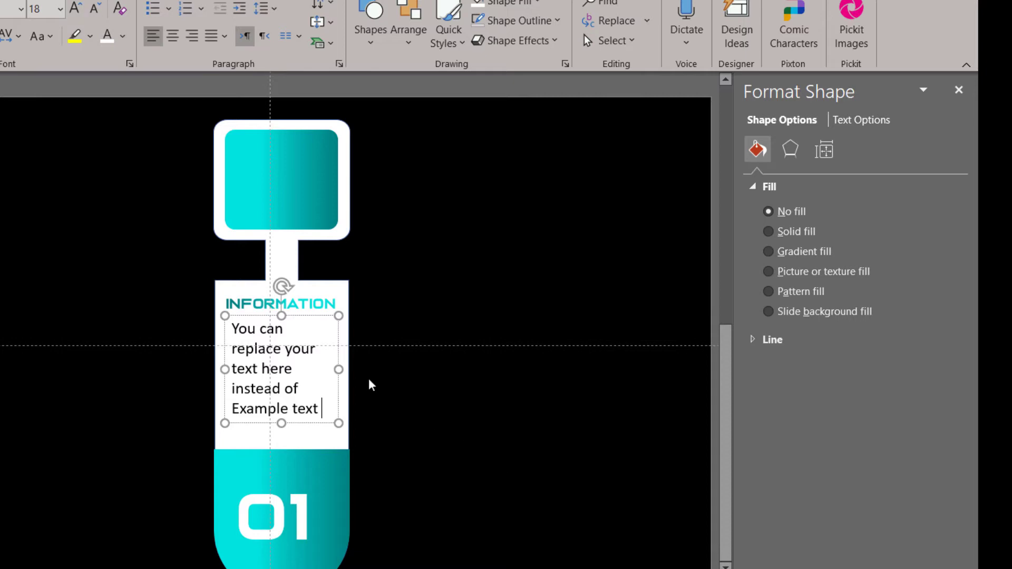
pyautogui.moveTo(338, 368); pyautogui.dragTo(345, 364)
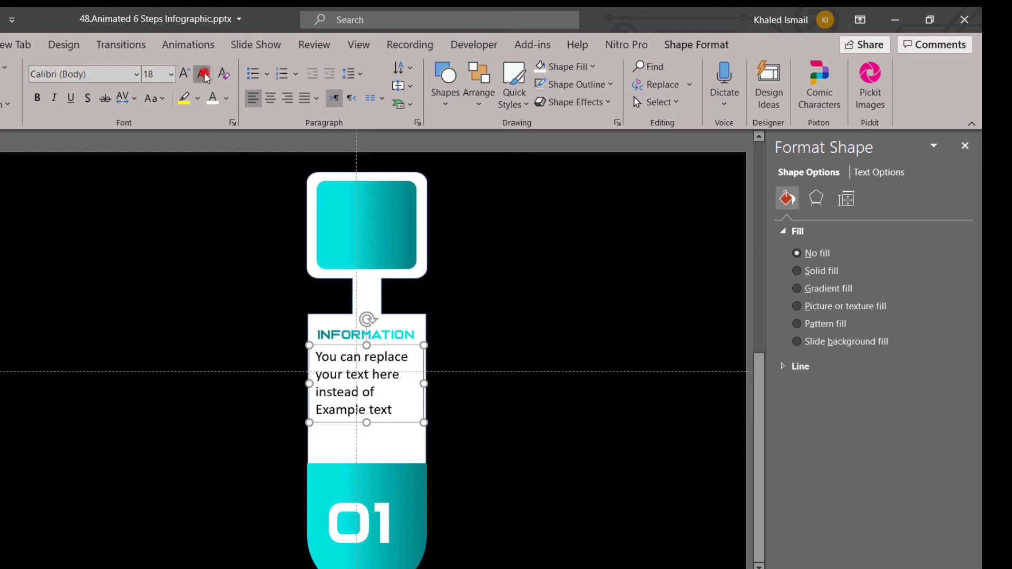
# Set the body text to 16 pt in Black, Text 1, Lighter 50% grey
pyautogui.click(203, 76)
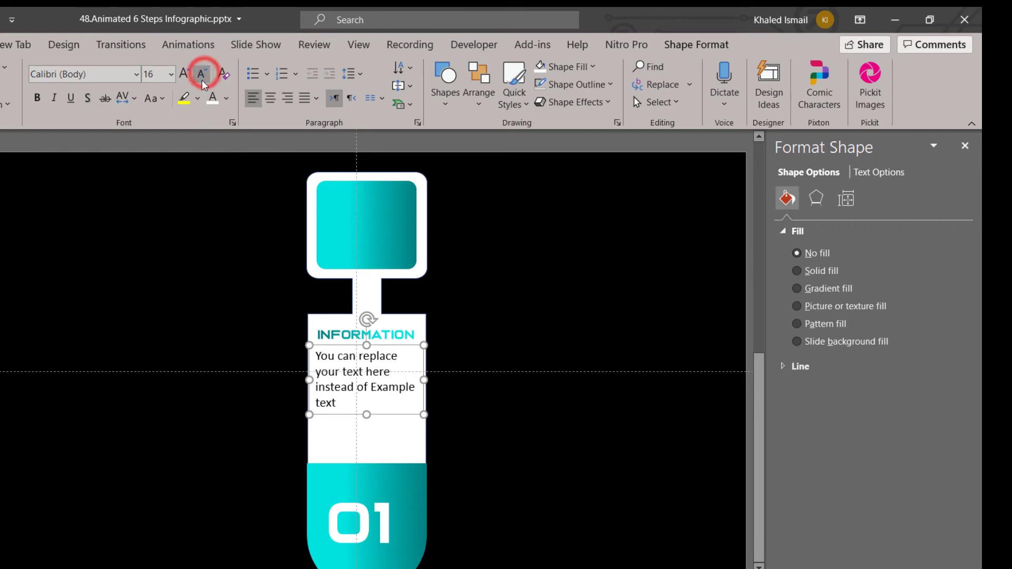
pyautogui.click(225, 98)
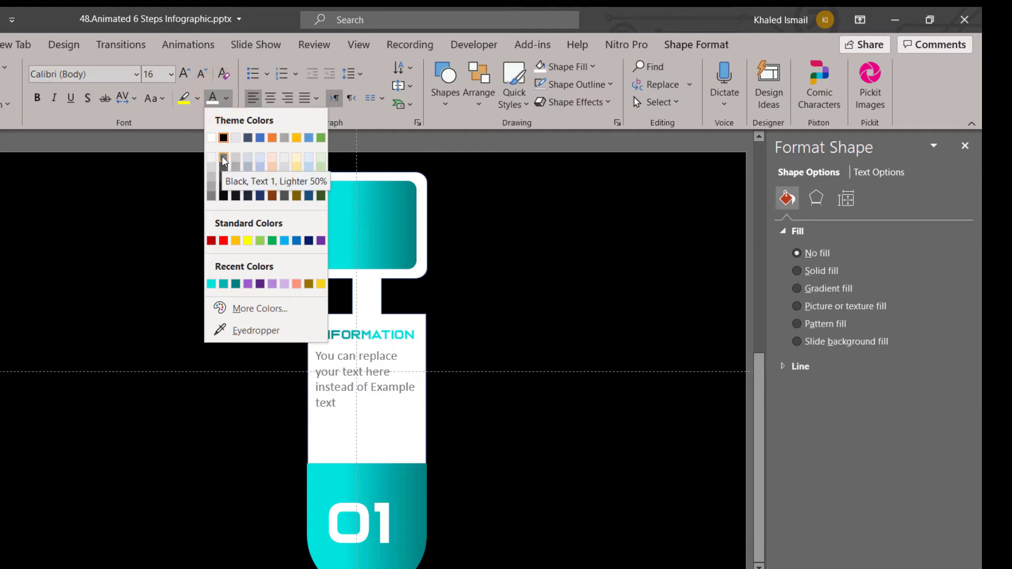
pyautogui.click(223, 158)
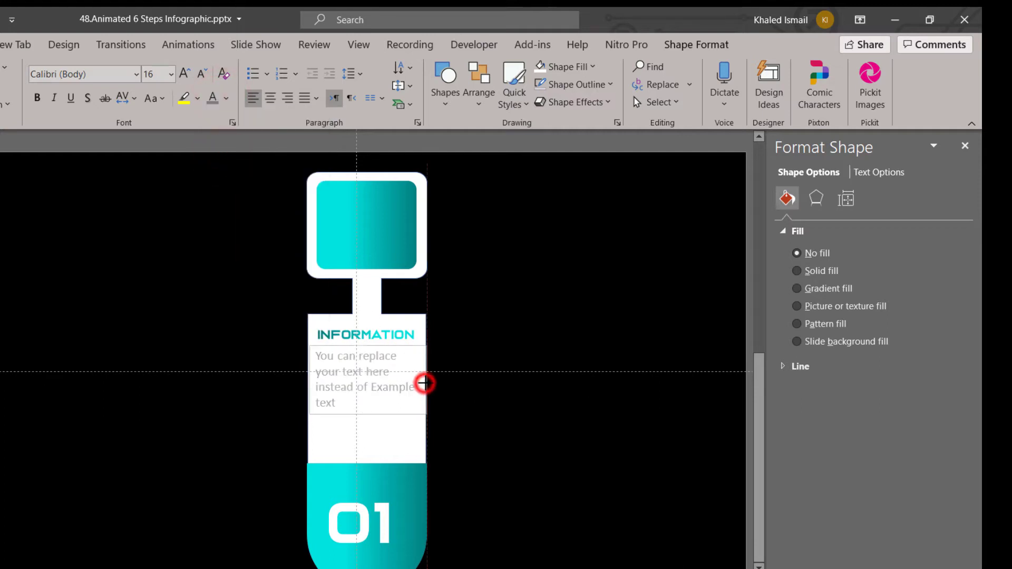
pyautogui.moveTo(424, 380); pyautogui.dragTo(428, 380)
# End the sentence with a period and paste a second copy after it
pyautogui.click(344, 408)
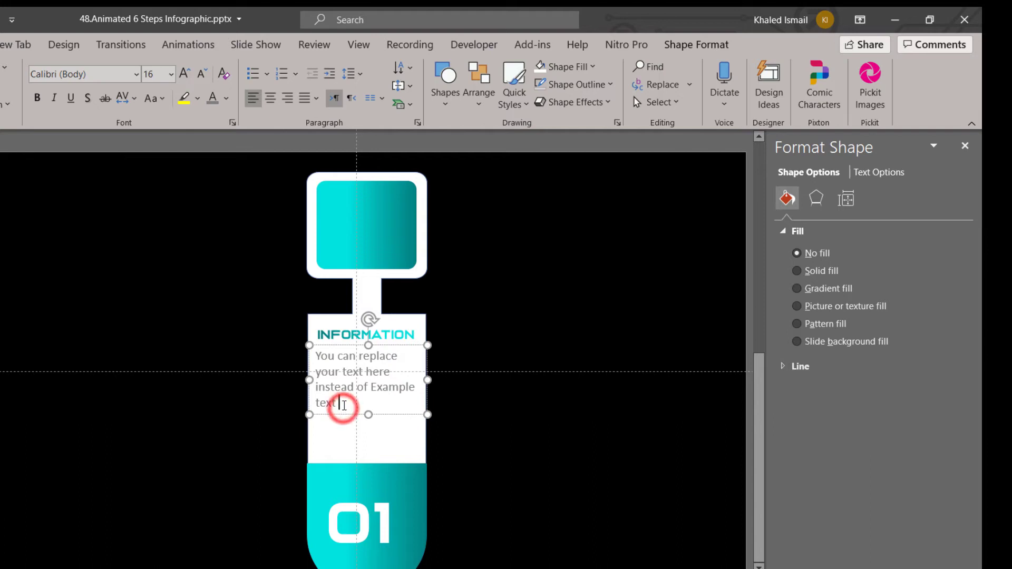
pyautogui.write('.')
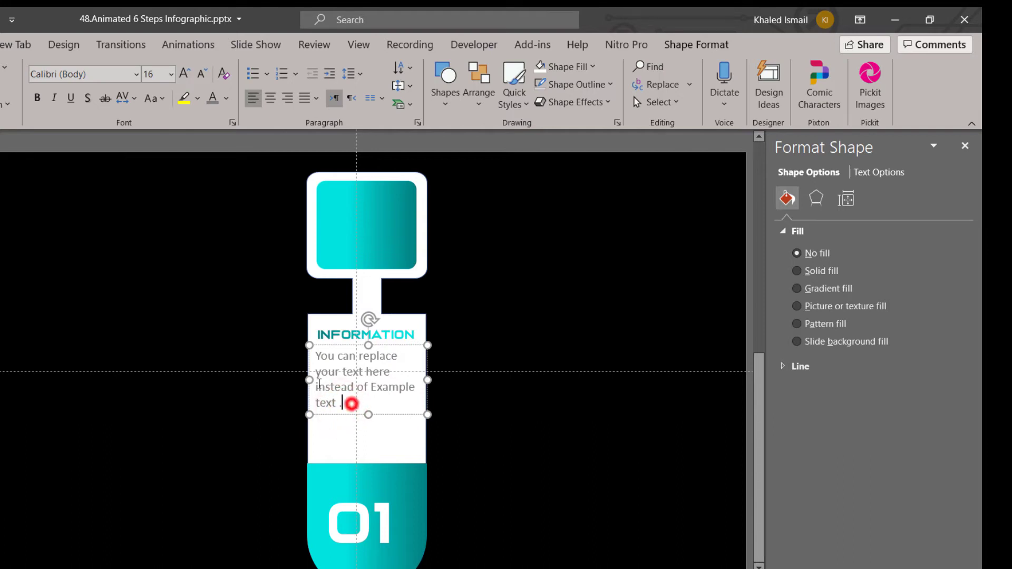
pyautogui.moveTo(348, 404); pyautogui.dragTo(319, 356)
pyautogui.hotkey('ctrl', 'c')
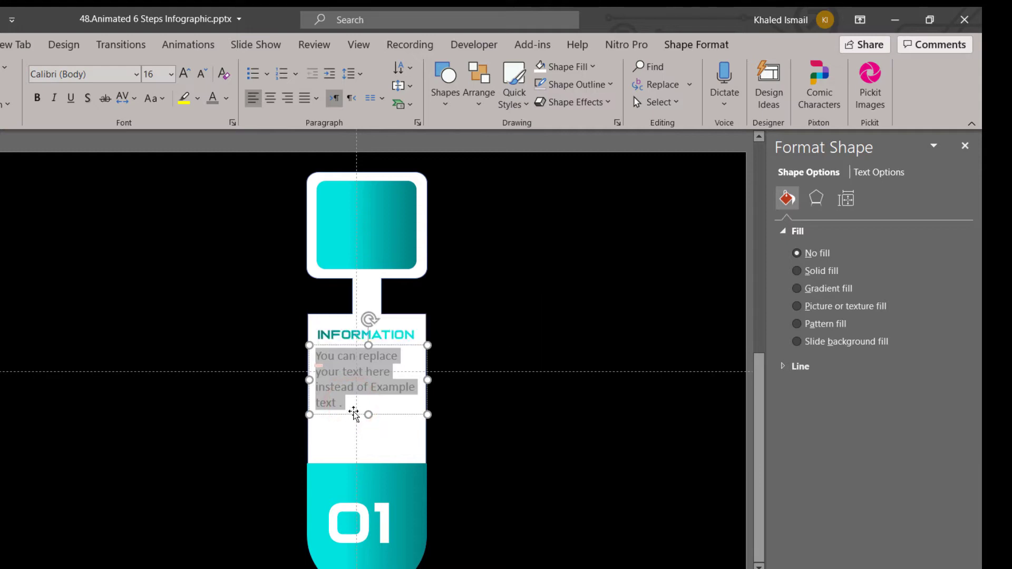
pyautogui.click(358, 403)
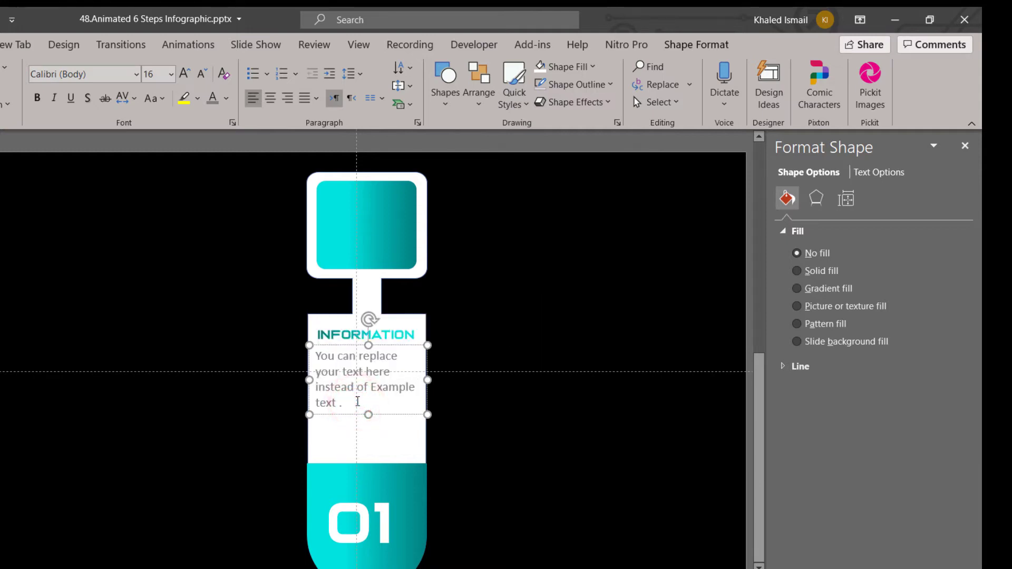
pyautogui.hotkey('ctrl', 'v')
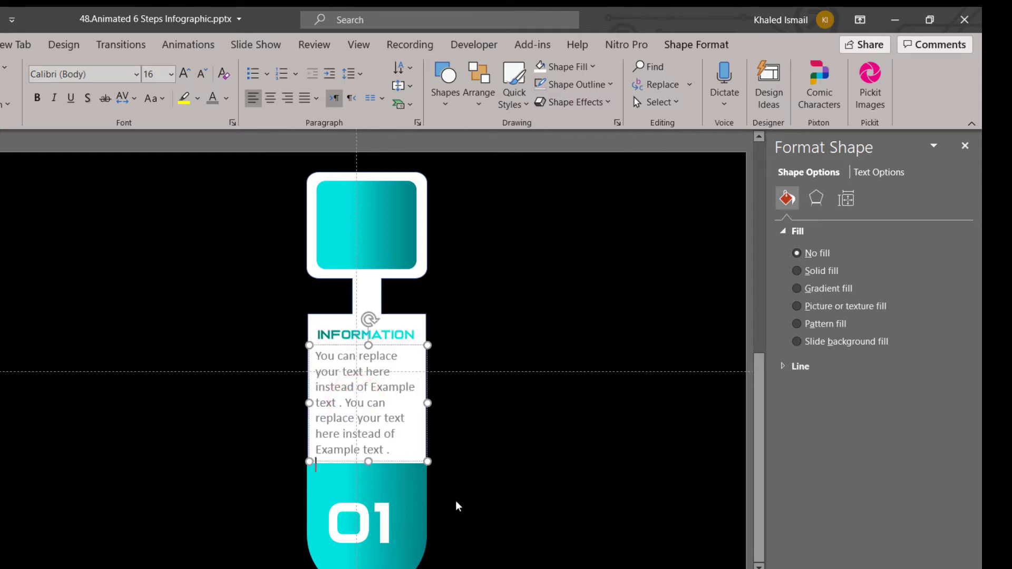
# Widen the body text box to the card's edge and nudge it slightly lower
pyautogui.click(469, 438)
pyautogui.click(397, 355)
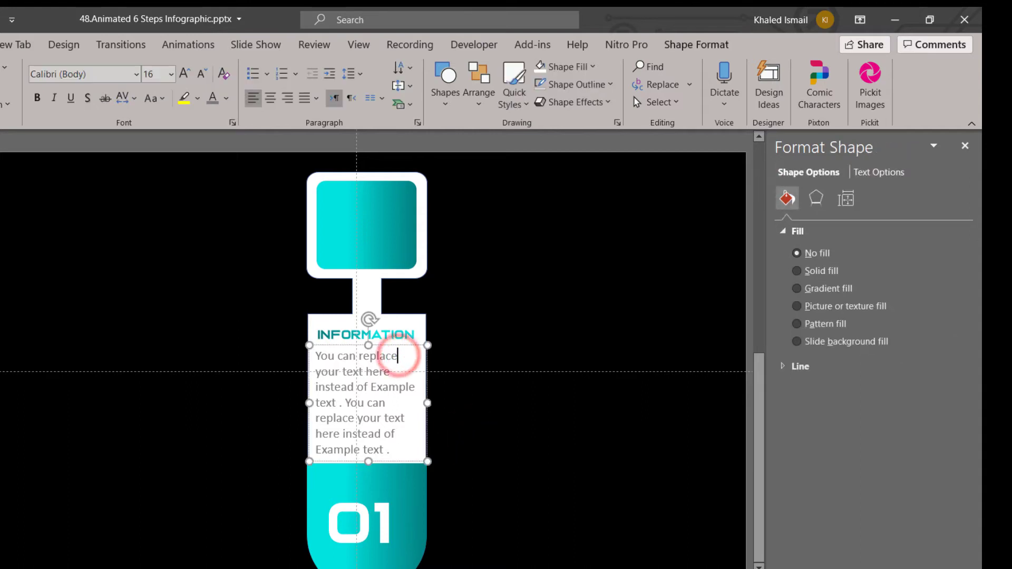
pyautogui.moveTo(427, 403); pyautogui.dragTo(432, 403)
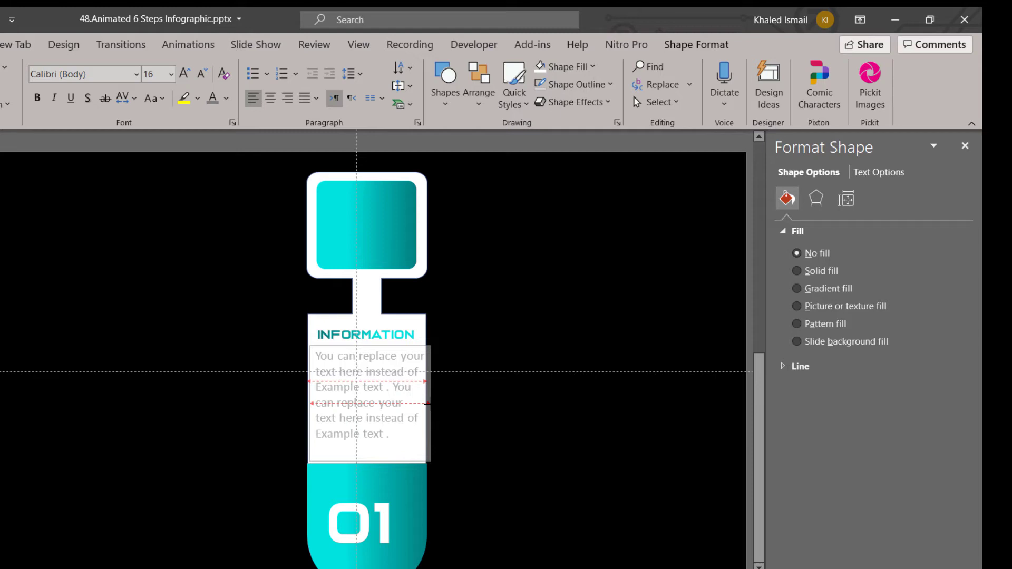
pyautogui.click(458, 442)
pyautogui.click(384, 435)
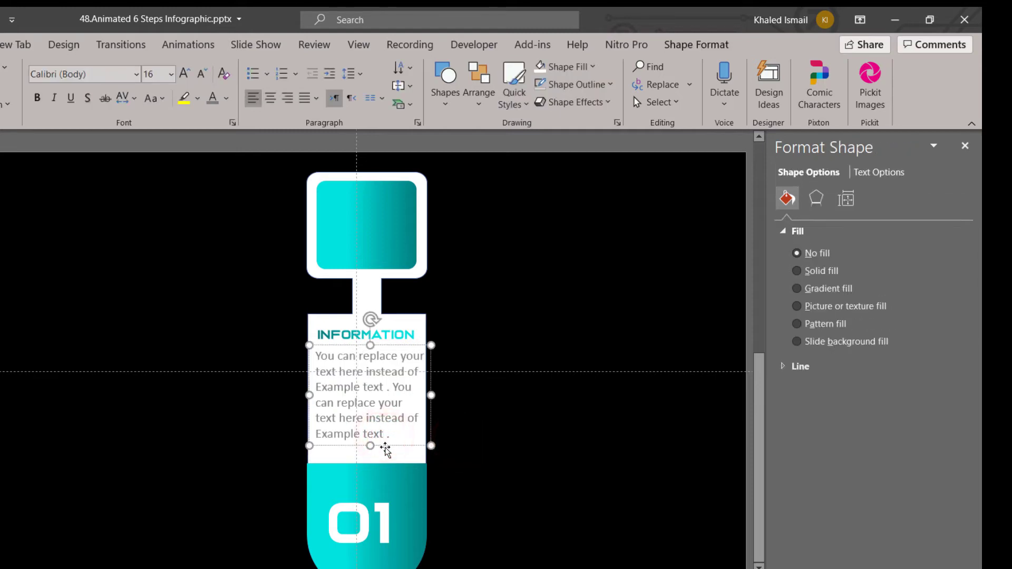
pyautogui.moveTo(386, 445); pyautogui.dragTo(386, 449)
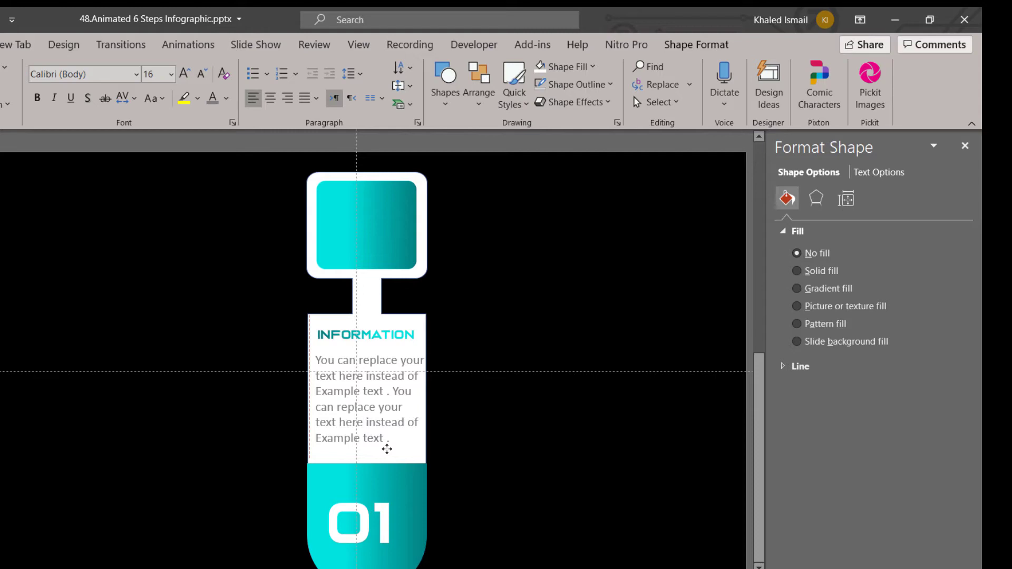
pyautogui.moveTo(387, 448); pyautogui.dragTo(387, 448)
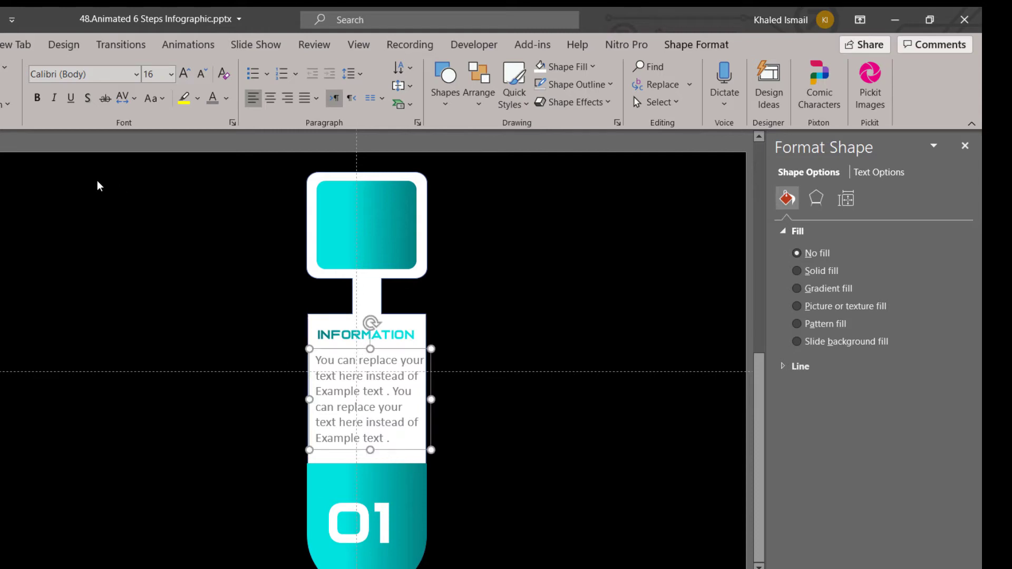
pyautogui.click(147, 273)
pyautogui.click(3, 44)
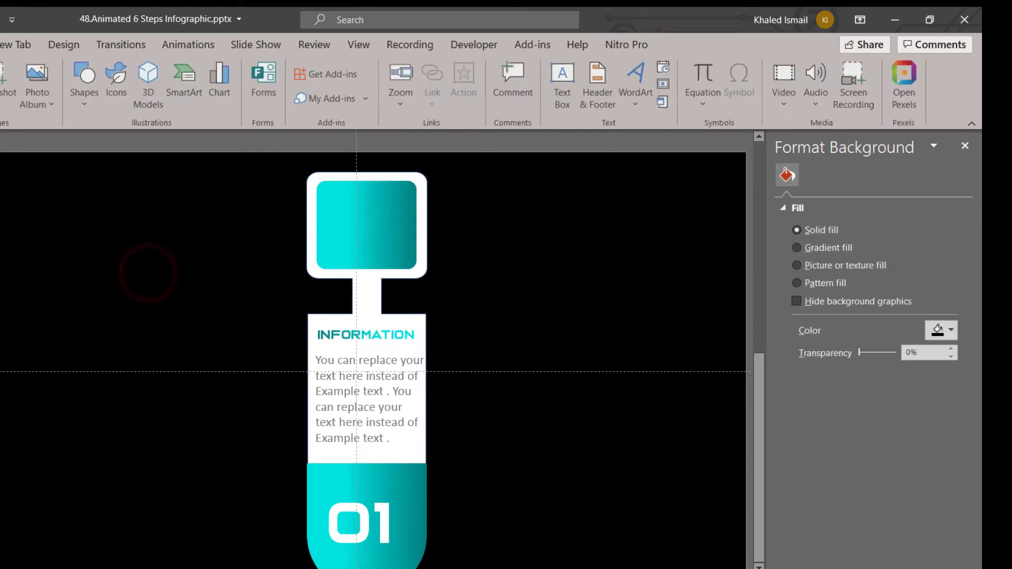
# Insert the cash icon found by searching 'cost' in the icon library
pyautogui.click(84, 106)
pyautogui.click(85, 103)
pyautogui.click(117, 98)
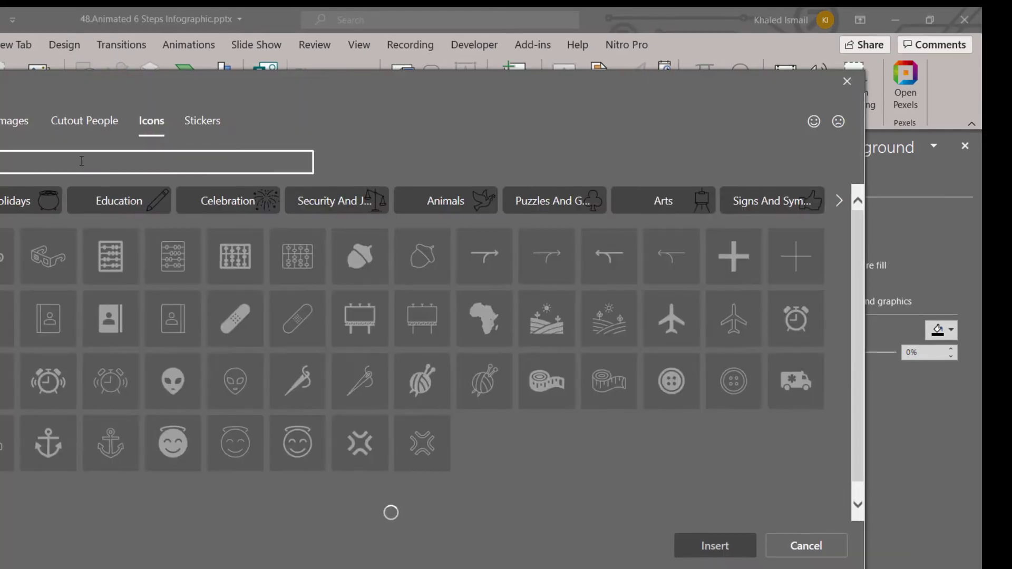
pyautogui.click(82, 161)
pyautogui.write('cost')
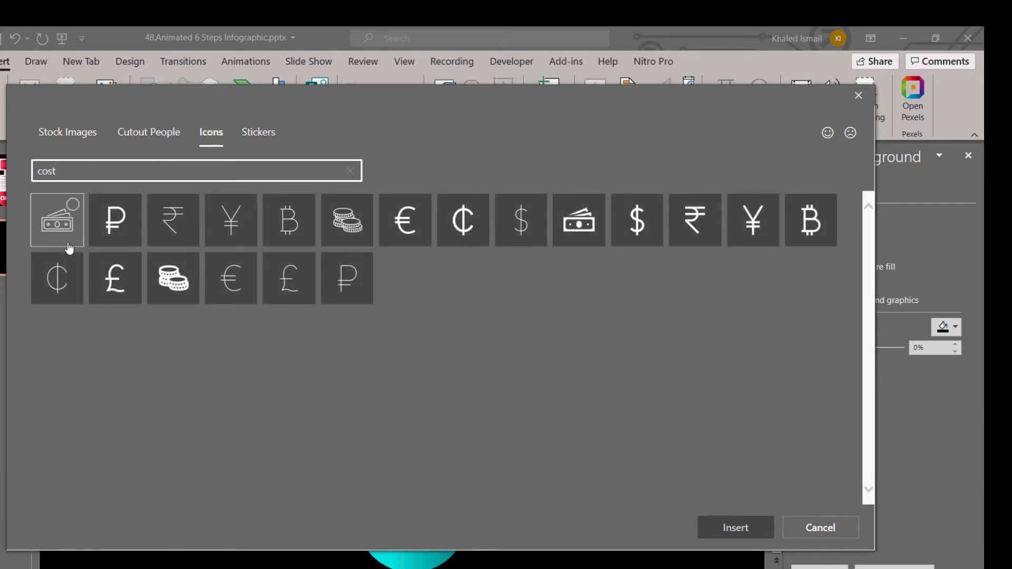
pyautogui.click(66, 242)
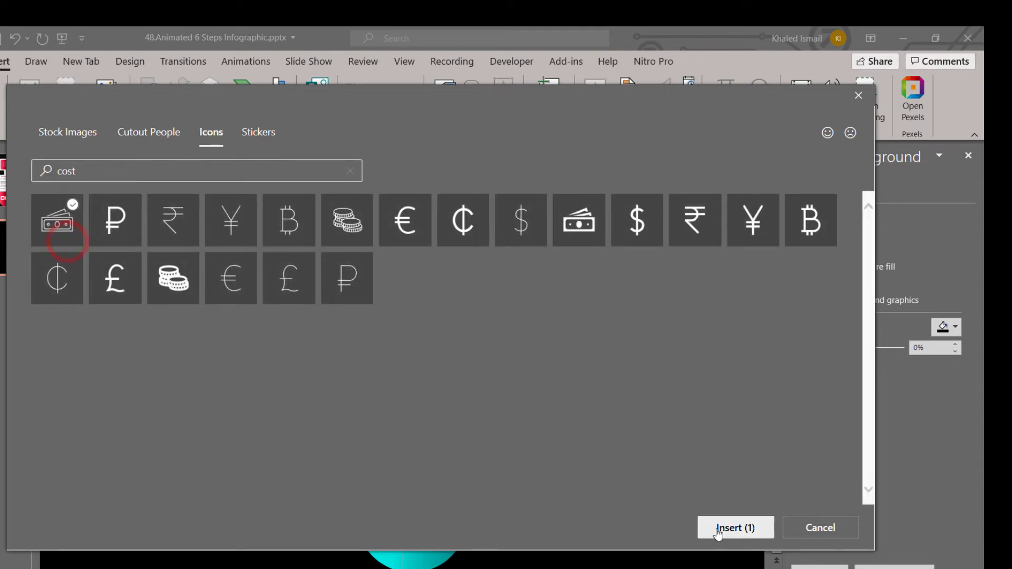
pyautogui.click(735, 528)
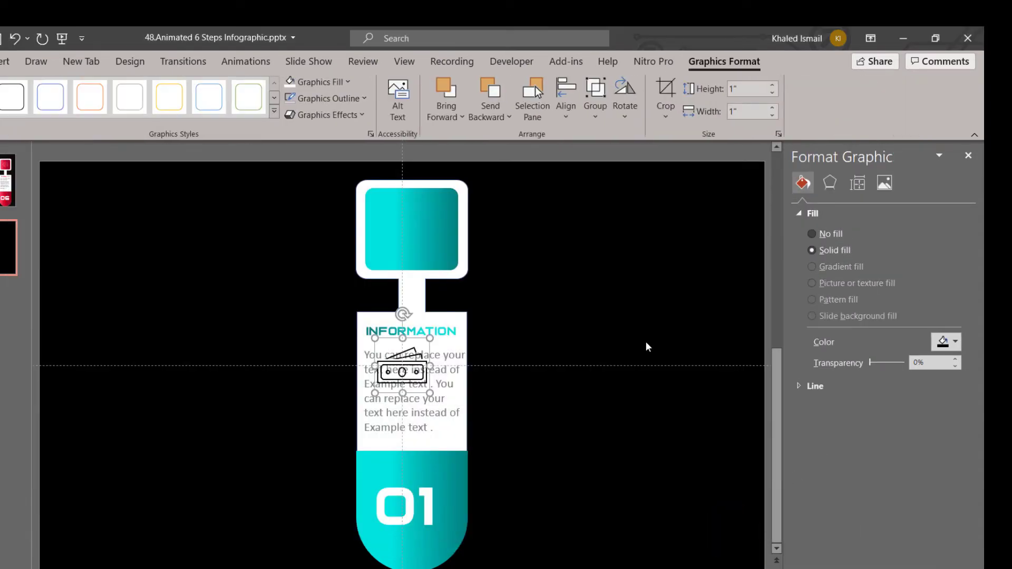
# Move the cash icon into the teal square and make its lines white
pyautogui.moveTo(412, 370); pyautogui.dragTo(422, 231)
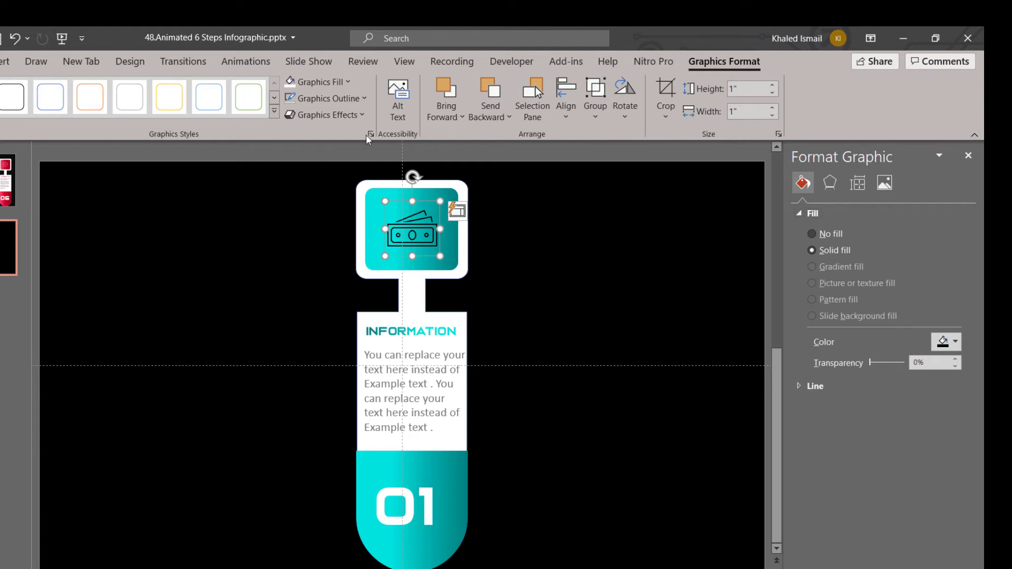
pyautogui.click(291, 82)
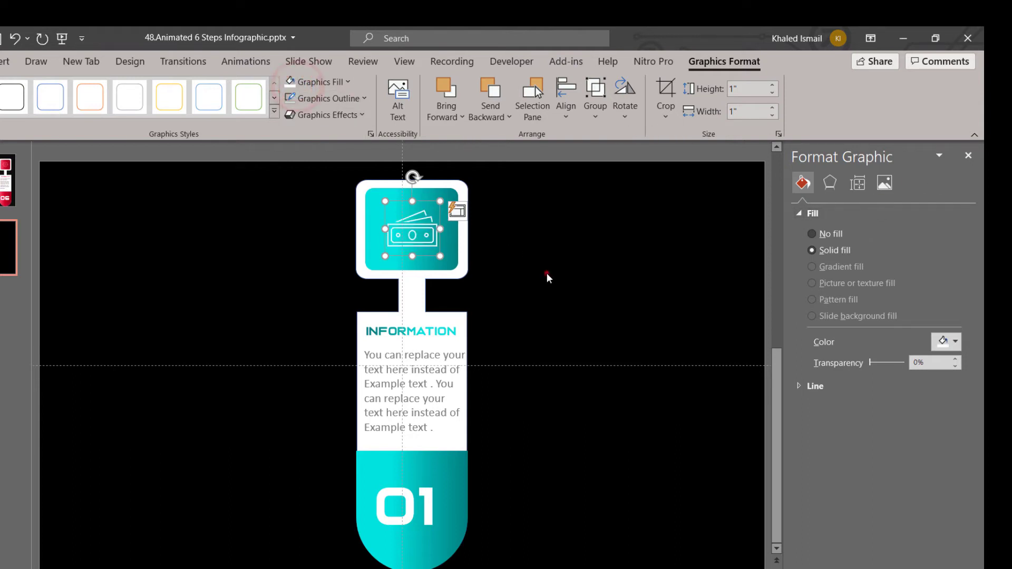
pyautogui.click(546, 273)
pyautogui.click(425, 242)
# Marquee-select every piece of the step card
pyautogui.click(492, 435)
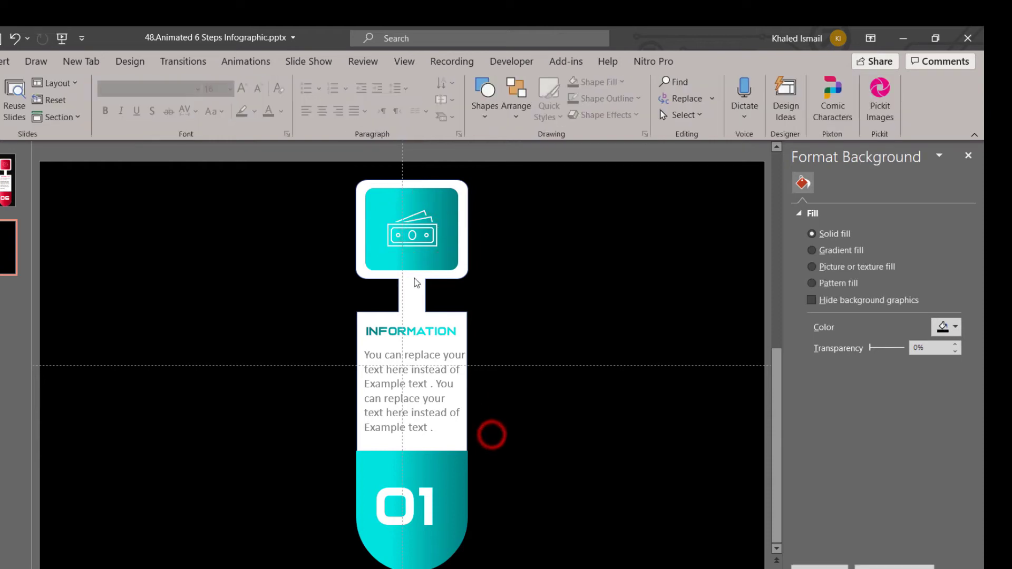
pyautogui.click(418, 250)
pyautogui.keyDown('shift'); pyautogui.click(458, 337); pyautogui.keyUp('shift')
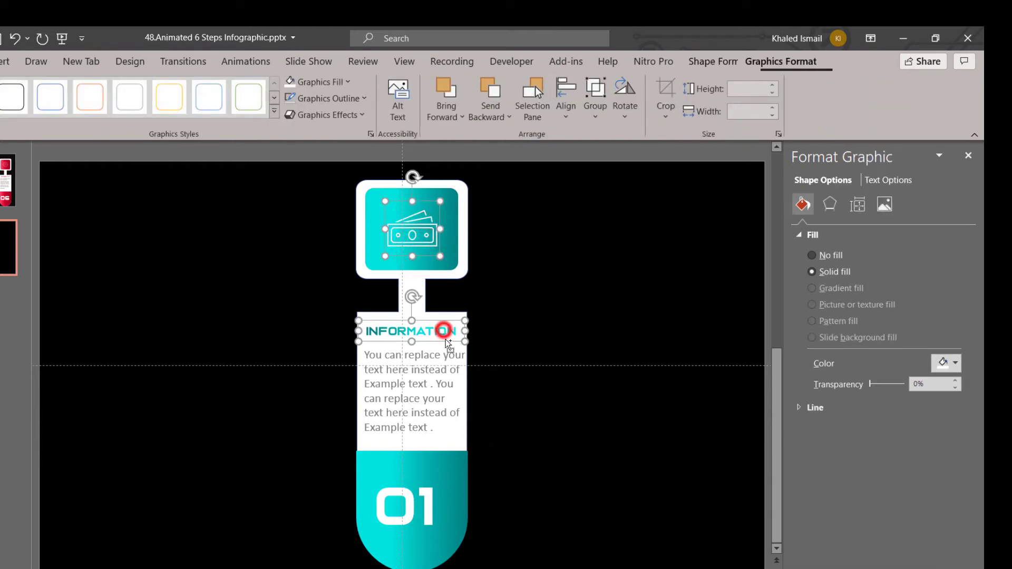
pyautogui.keyDown('shift'); pyautogui.click(460, 440); pyautogui.keyUp('shift')
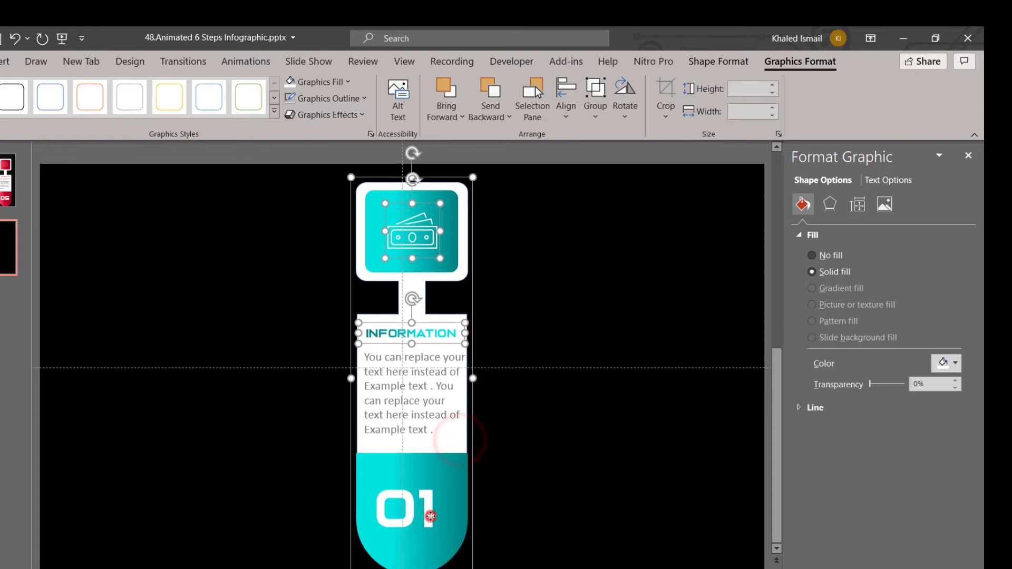
pyautogui.click(502, 491)
pyautogui.moveTo(293, 169); pyautogui.dragTo(525, 566)
# Group the card pieces with Ctrl+G and give the group a Float In entrance
pyautogui.hotkey('ctrl', 'g')
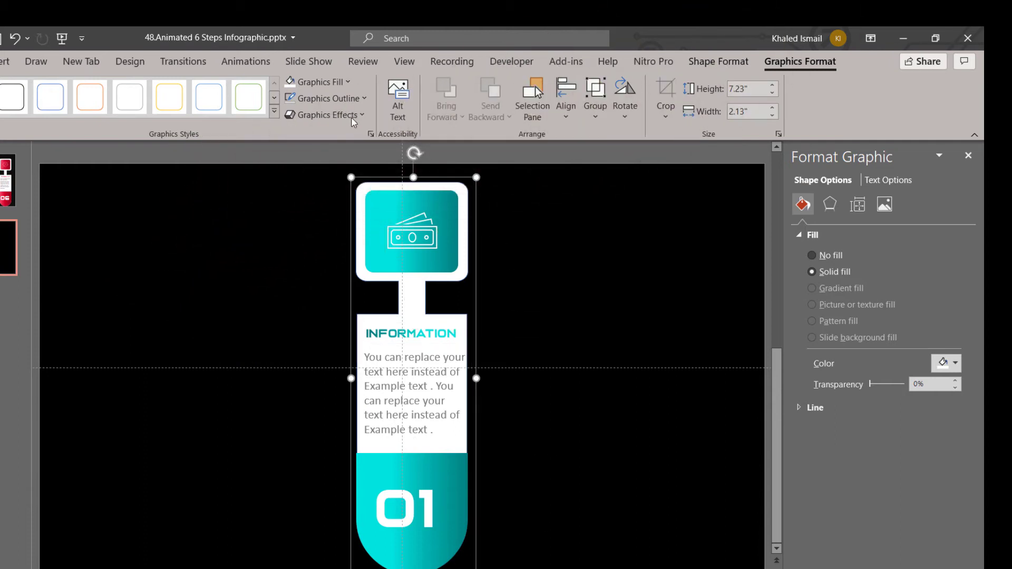
pyautogui.click(245, 62)
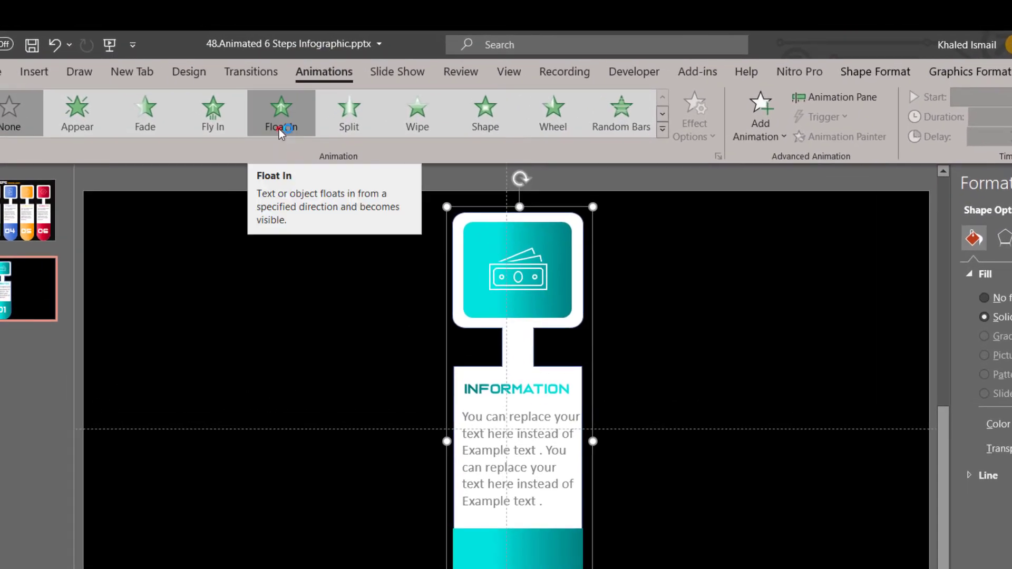
pyautogui.click(280, 129)
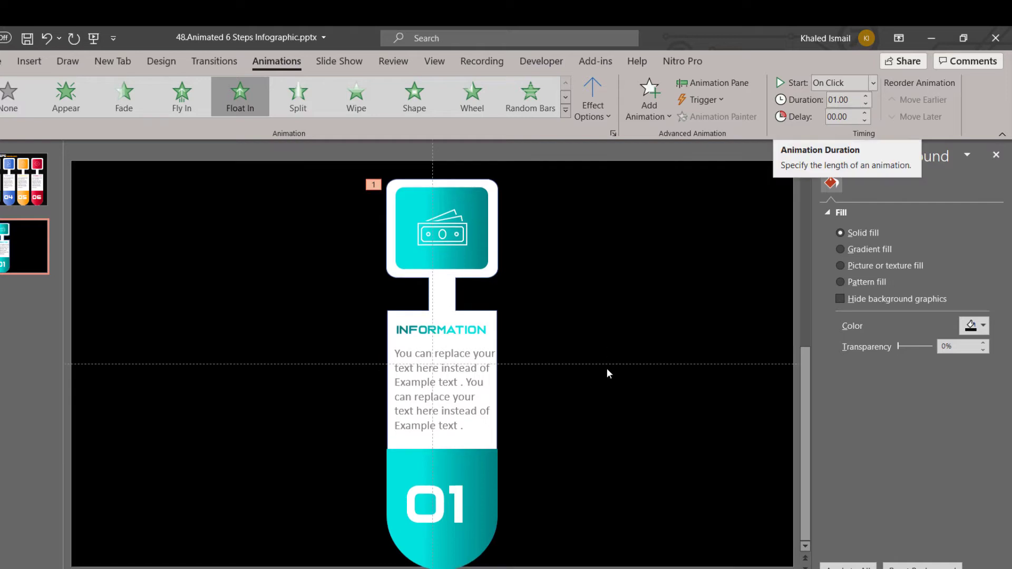
# Move the grouped step card to the slide's left edge and shrink it narrower and shorter
pyautogui.click(521, 403)
pyautogui.click(497, 450)
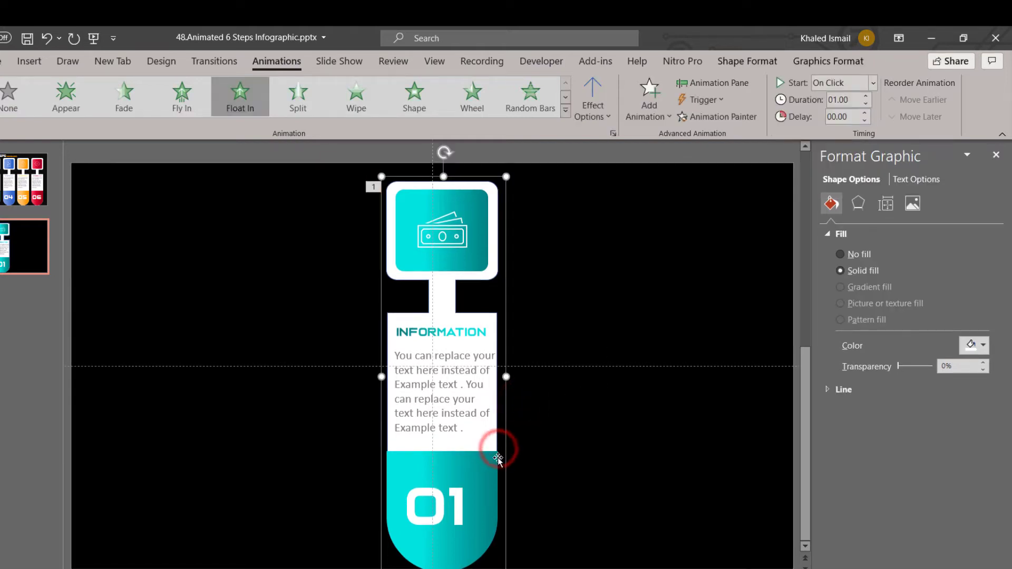
pyautogui.moveTo(497, 460)
pyautogui.mouseDown()
pyautogui.moveTo(210, 441)
pyautogui.moveTo(216, 458)
pyautogui.moveTo(210, 445)
pyautogui.mouseUp()
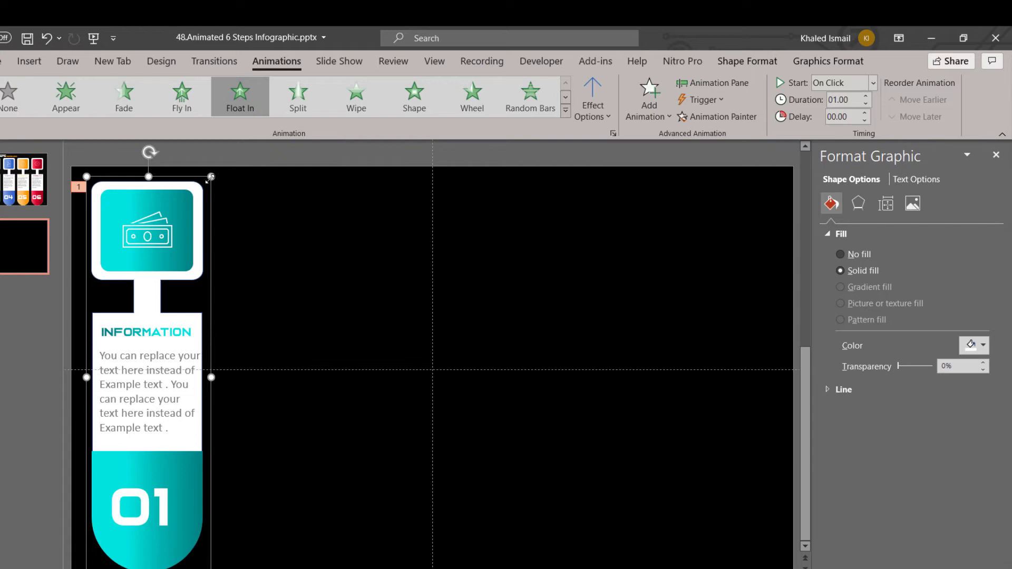
pyautogui.moveTo(210, 179); pyautogui.dragTo(201, 205)
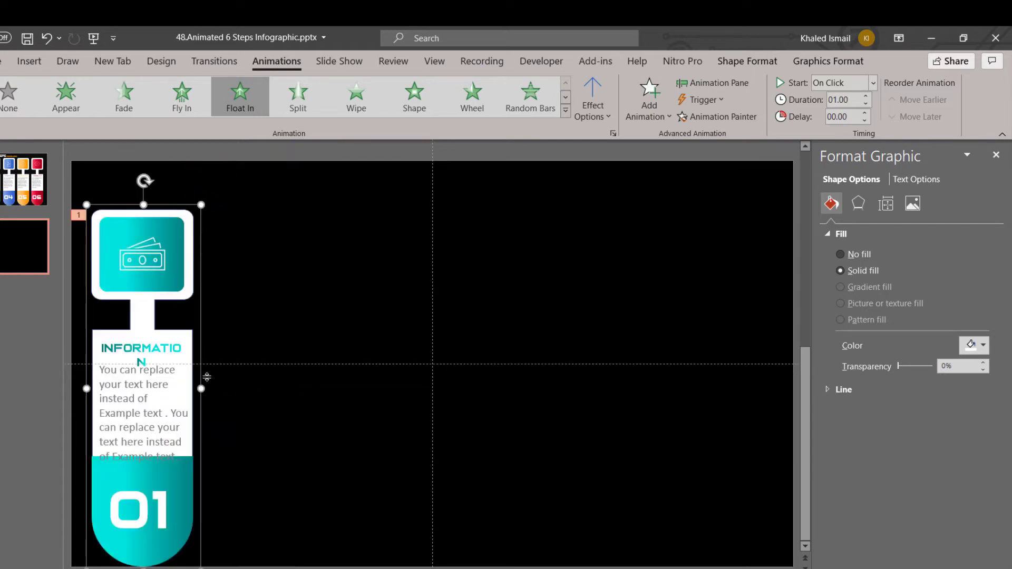
pyautogui.moveTo(197, 512); pyautogui.dragTo(190, 507)
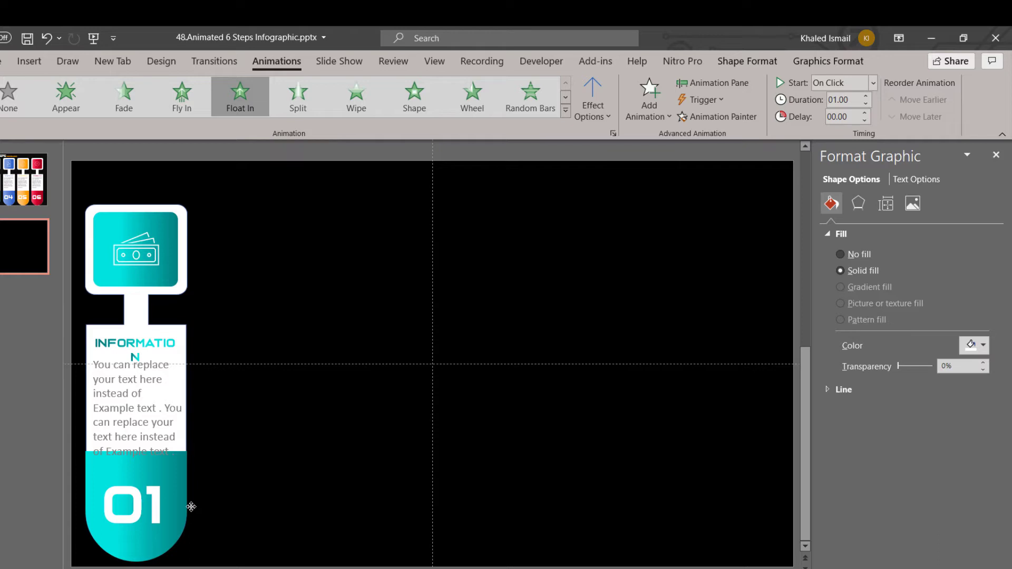
# Decrease the INFORMATION title's font size so it fits on one line
pyautogui.click(158, 333)
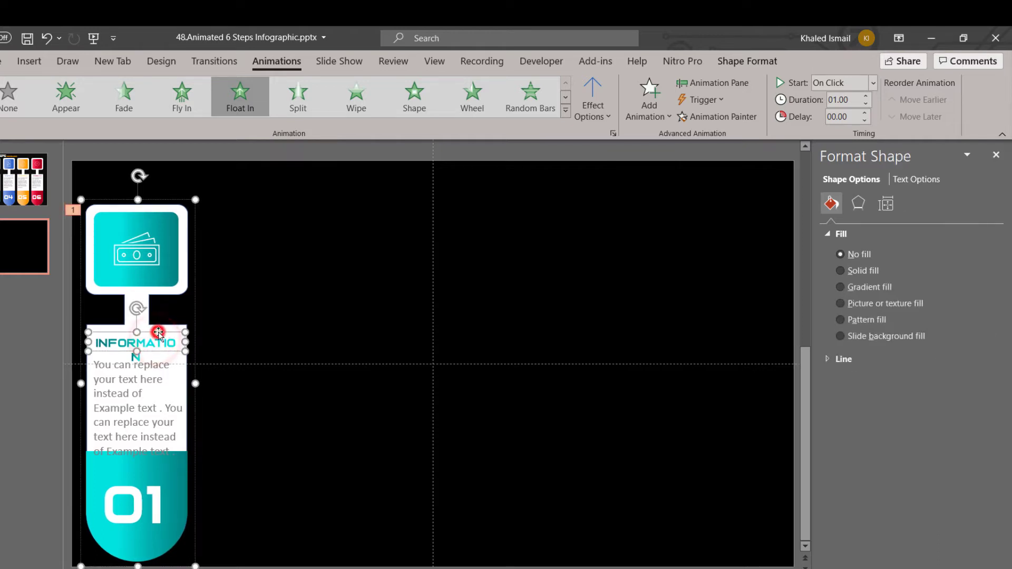
pyautogui.click(6, 62)
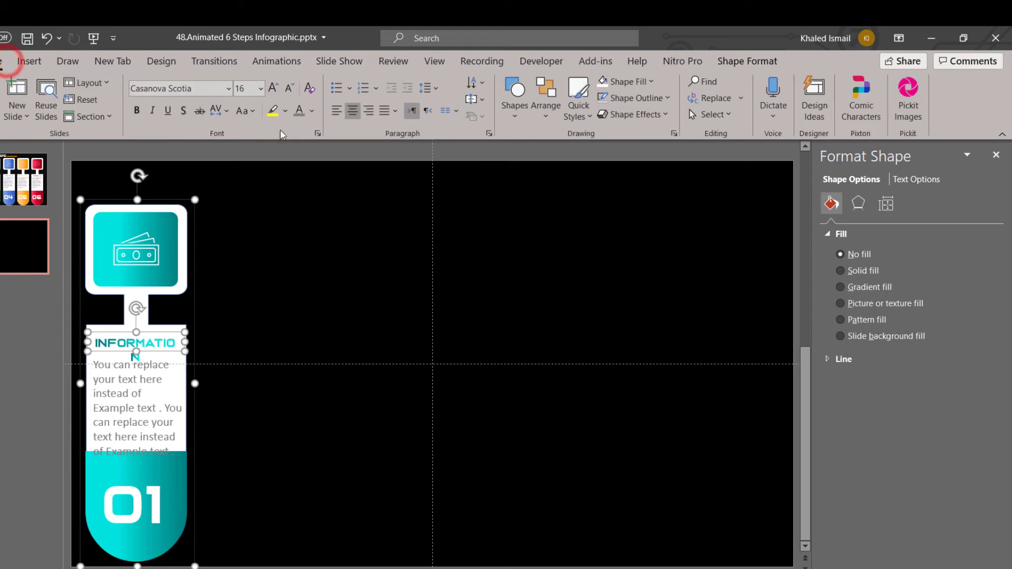
pyautogui.click(290, 90)
pyautogui.click(299, 428)
# Nudge the body text box up under the title
pyautogui.click(161, 420)
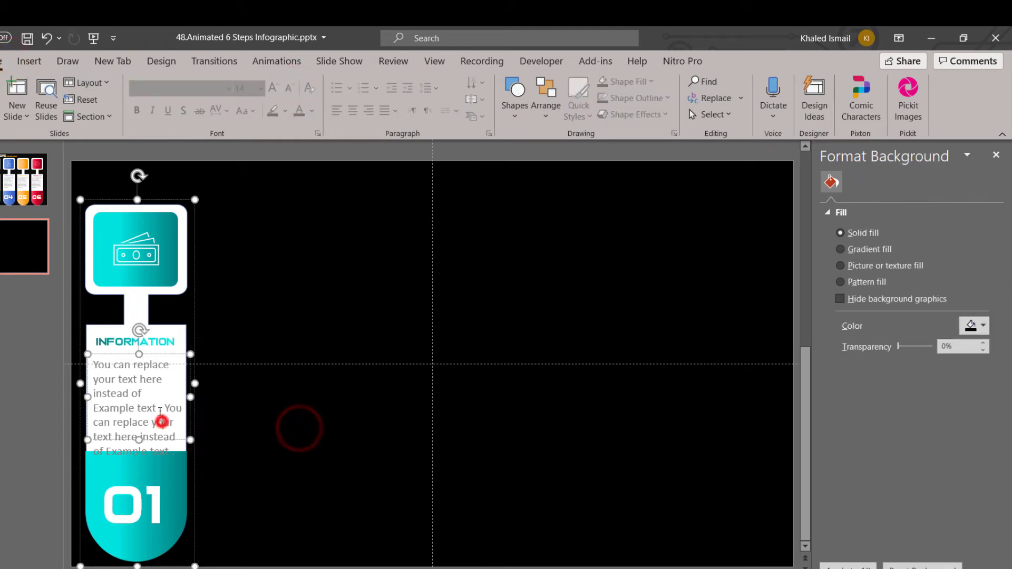
pyautogui.moveTo(145, 351); pyautogui.dragTo(145, 343)
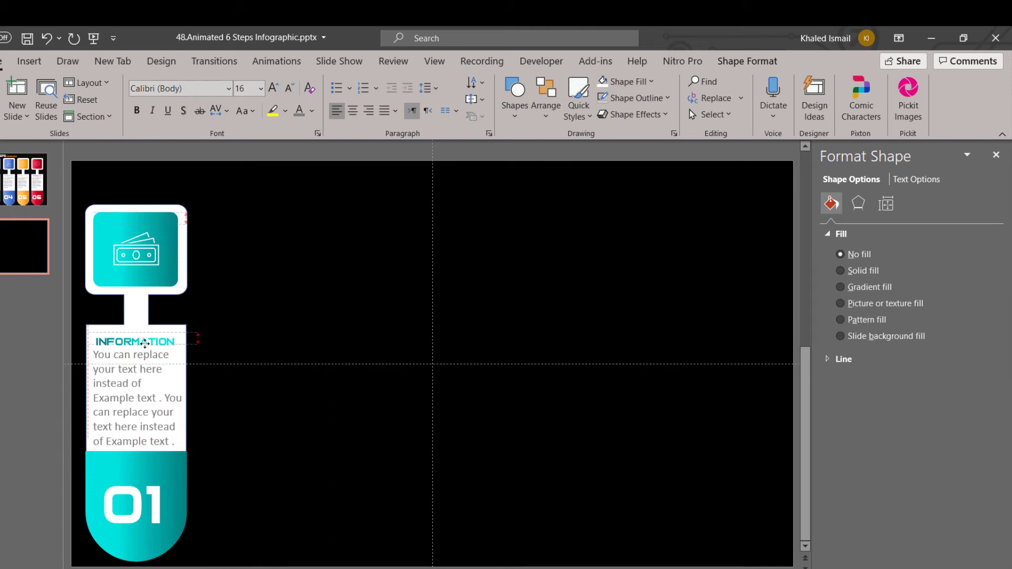
pyautogui.click(246, 404)
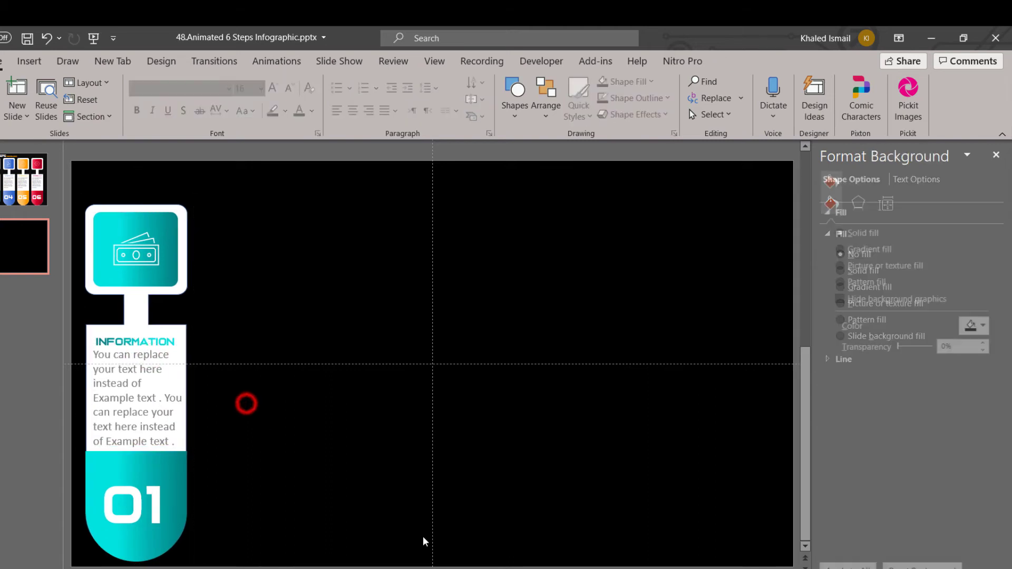
# Duplicate the step card with Ctrl+D into a row of six cards
pyautogui.click(184, 520)
pyautogui.hotkey('ctrl', 'd')
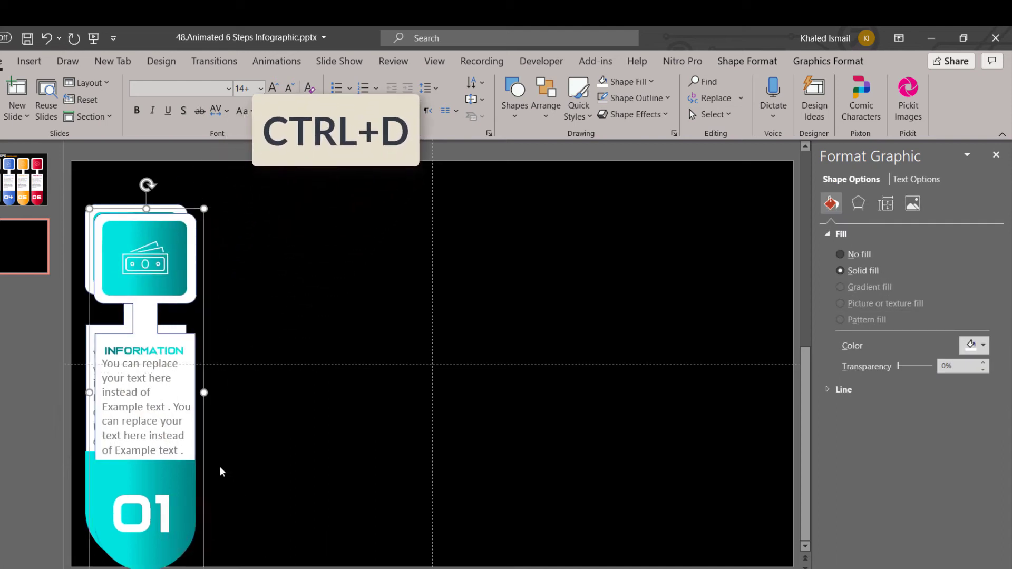
pyautogui.moveTo(201, 445); pyautogui.dragTo(310, 442)
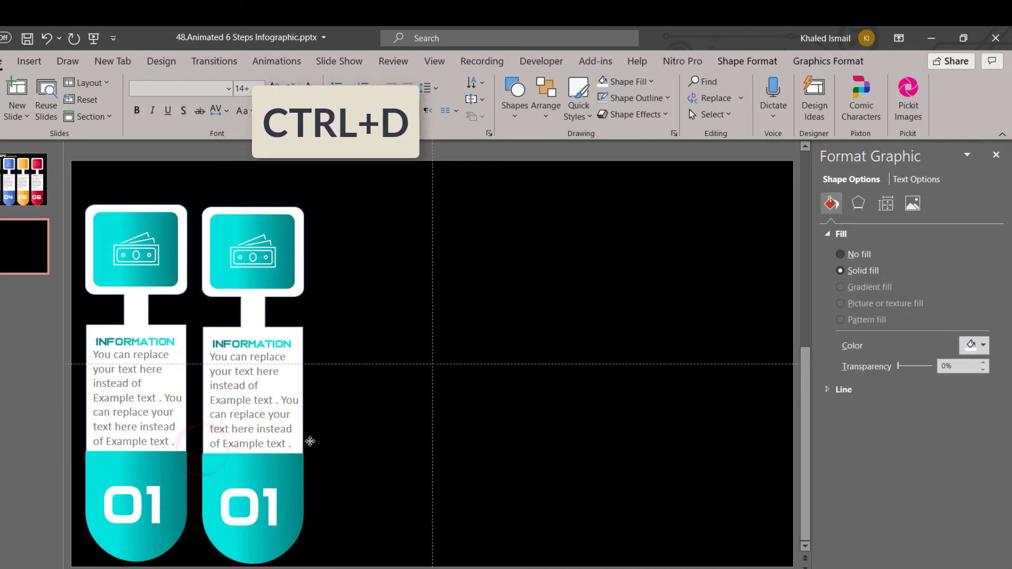
pyautogui.moveTo(310, 442); pyautogui.dragTo(312, 442)
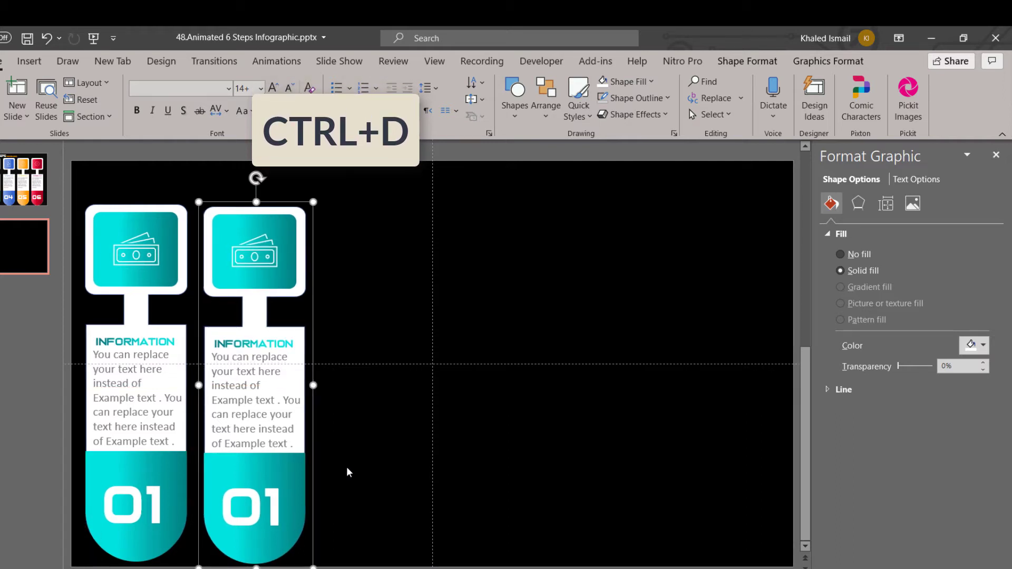
pyautogui.hotkey('ctrl', 'd')
pyautogui.hotkey('ctrl', 'd')
pyautogui.hotkey('ctrl', 'd')
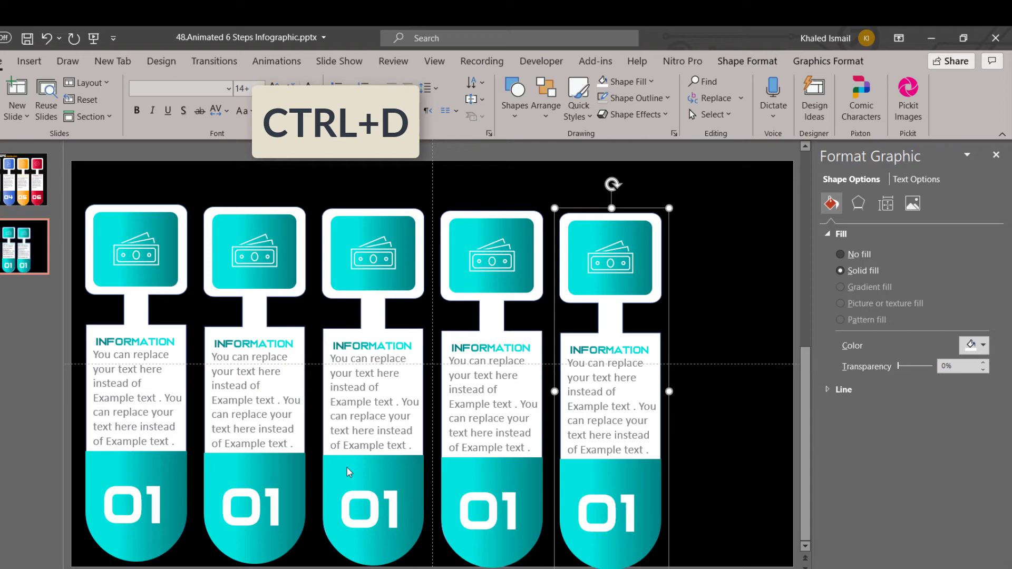
pyautogui.hotkey('ctrl', 'd')
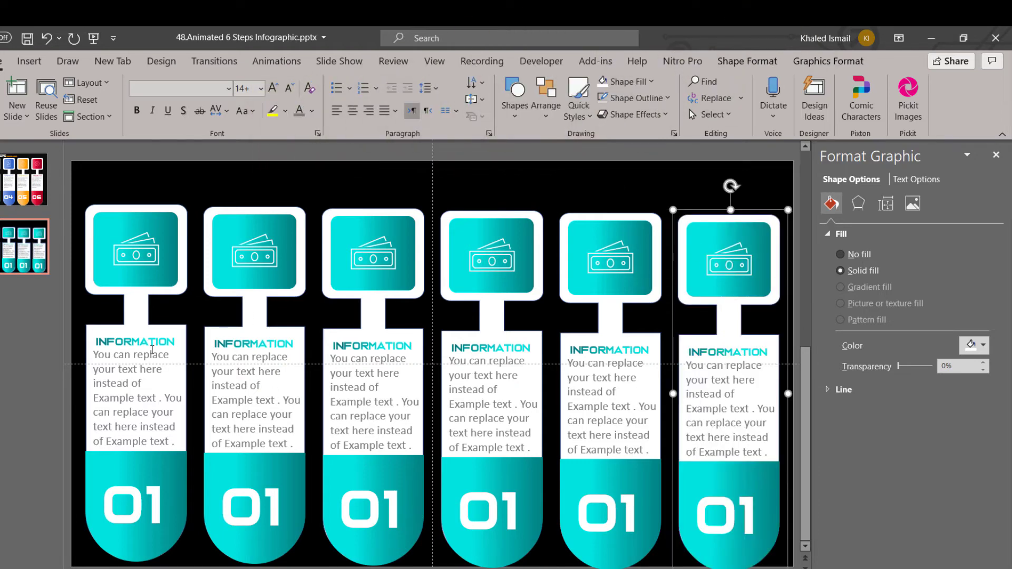
pyautogui.click(148, 192)
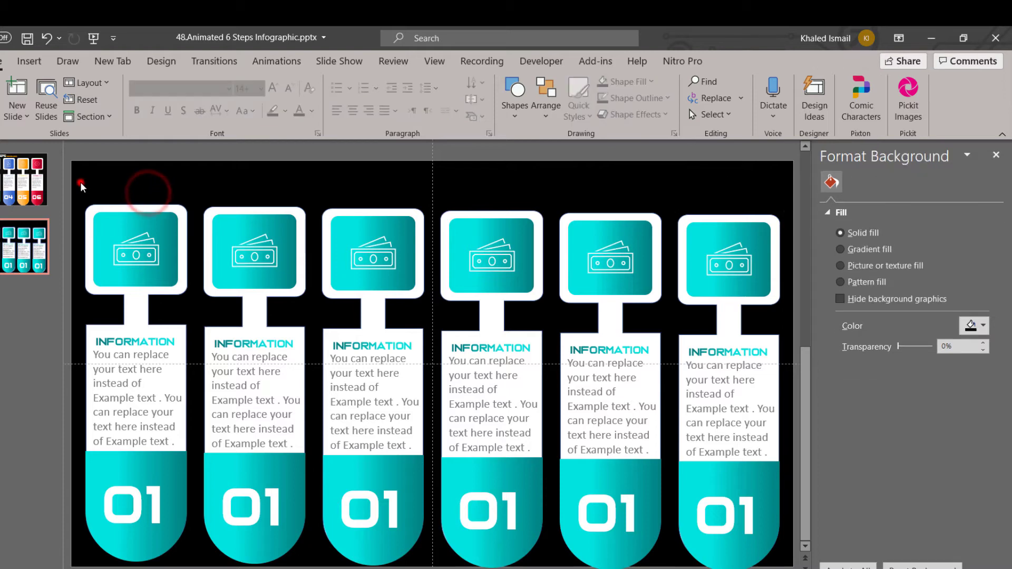
# Align the six cards to the top and distribute them horizontally
pyautogui.moveTo(80, 183)
pyautogui.mouseDown()
pyautogui.moveTo(311, 541)
pyautogui.moveTo(792, 567)
pyautogui.mouseUp()
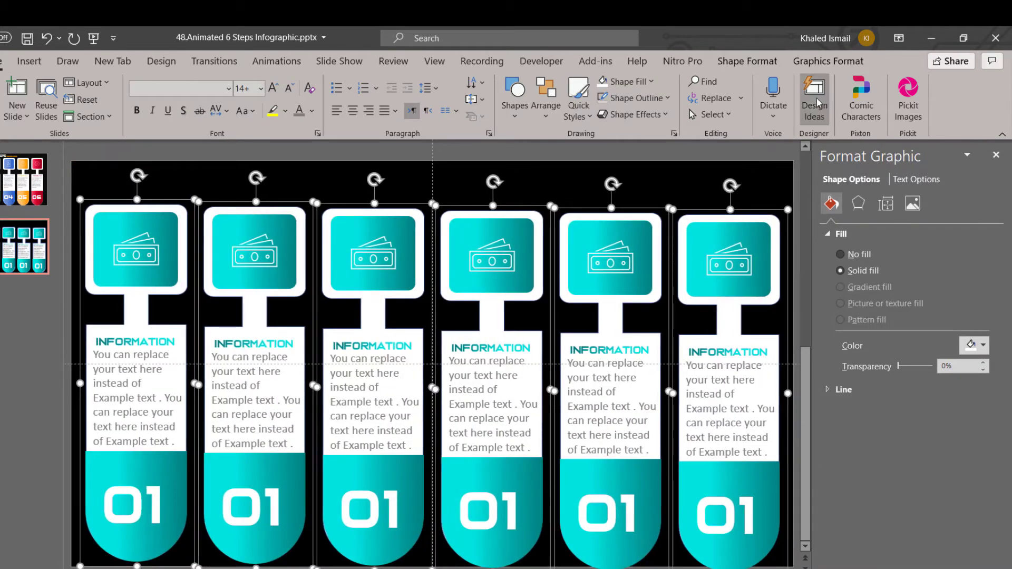
pyautogui.click(767, 66)
pyautogui.click(880, 82)
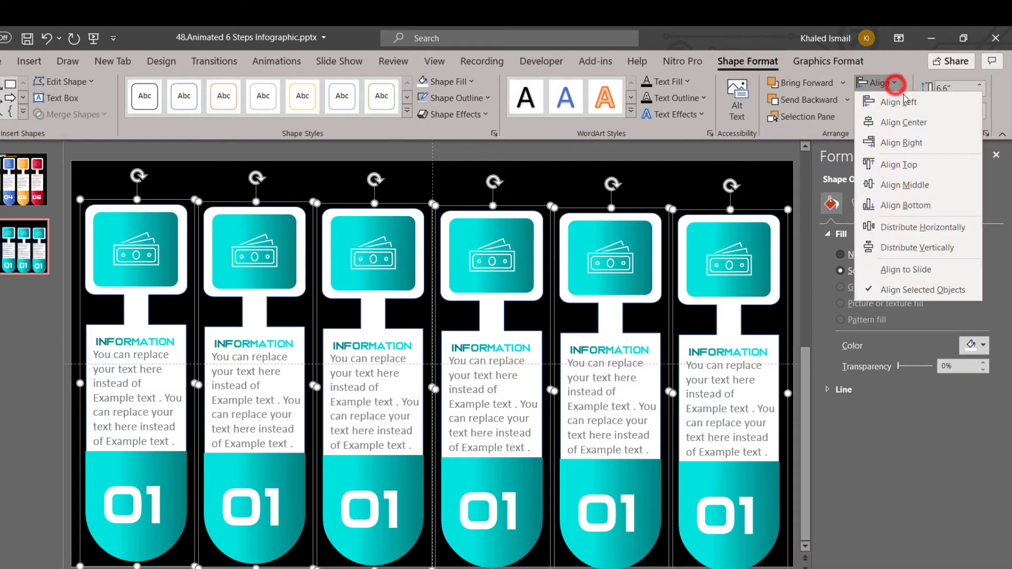
pyautogui.click(923, 165)
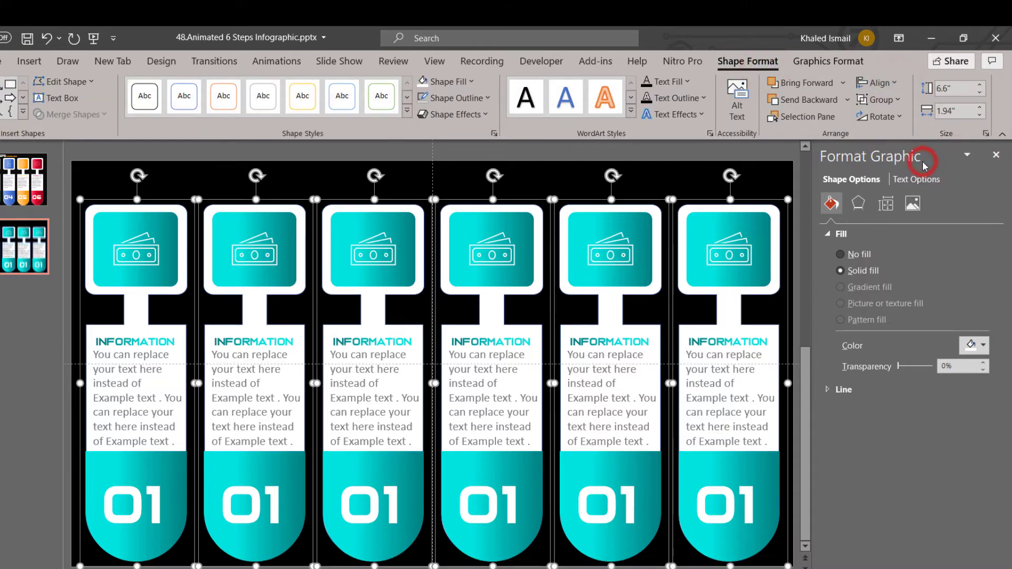
pyautogui.click(889, 85)
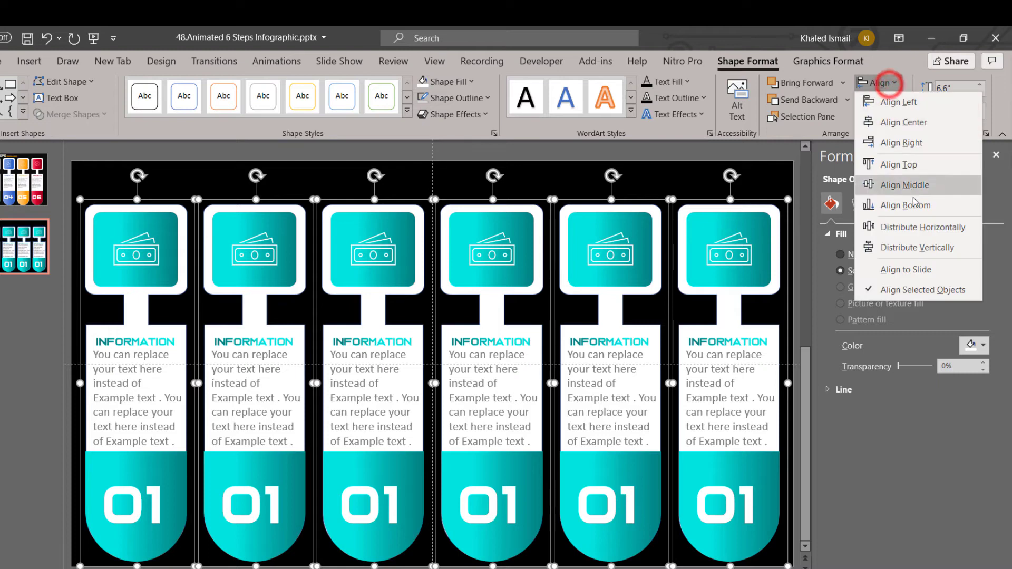
pyautogui.click(918, 229)
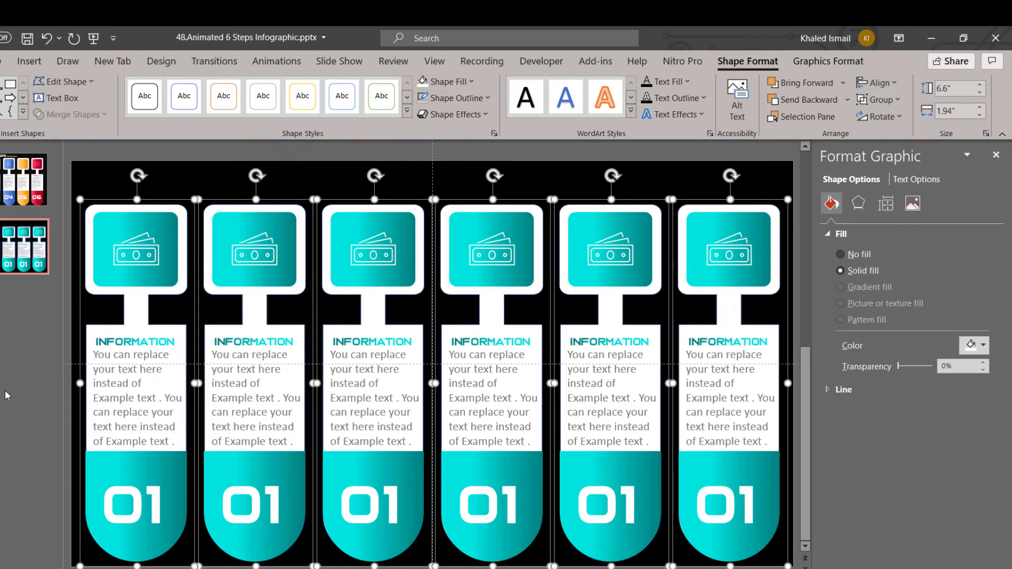
pyautogui.click(264, 321)
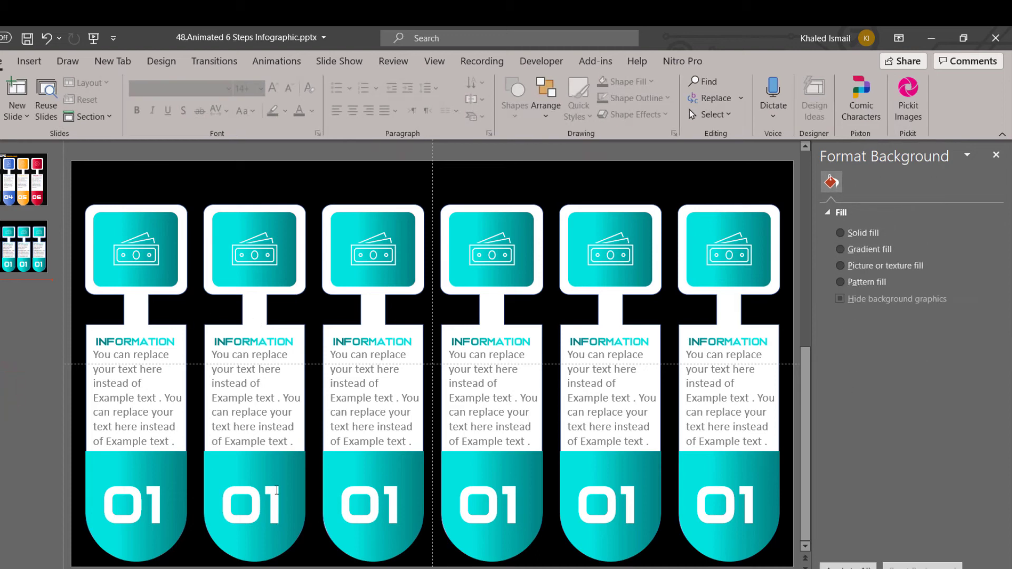
# Select the second card's icon square and make its last gradient stop pink
pyautogui.click(283, 295)
pyautogui.click(282, 276)
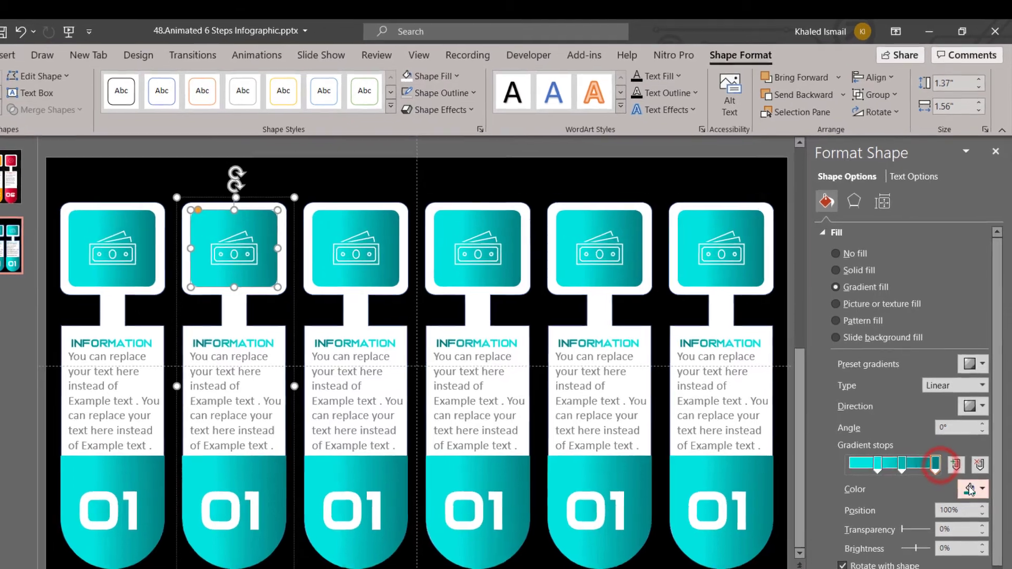
pyautogui.click(974, 484)
pyautogui.click(944, 449)
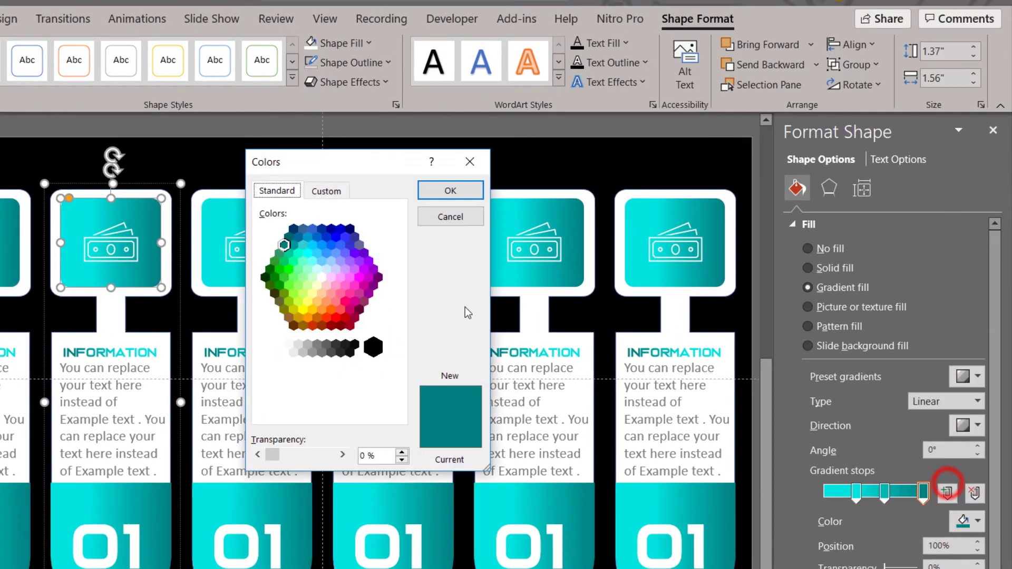
pyautogui.click(350, 293)
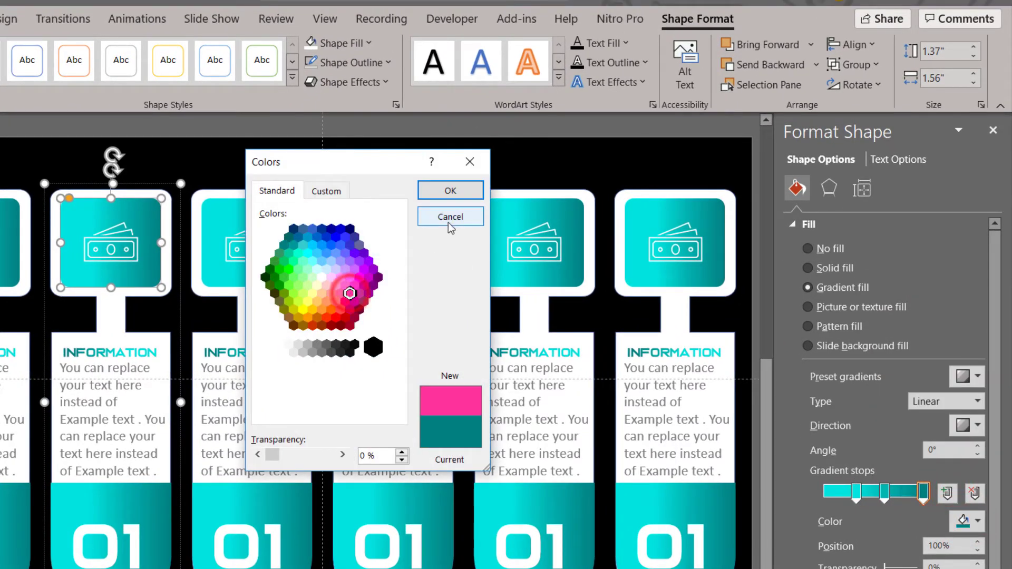
pyautogui.click(447, 192)
# Set the 61% gradient stop to pink, adjusting its lightness on the Custom tab
pyautogui.click(884, 494)
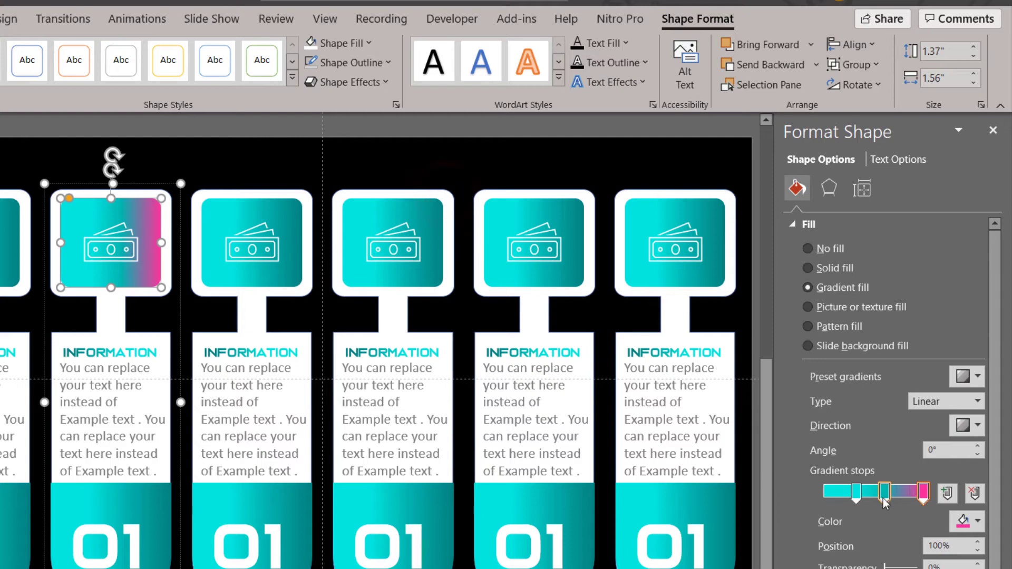
pyautogui.click(955, 520)
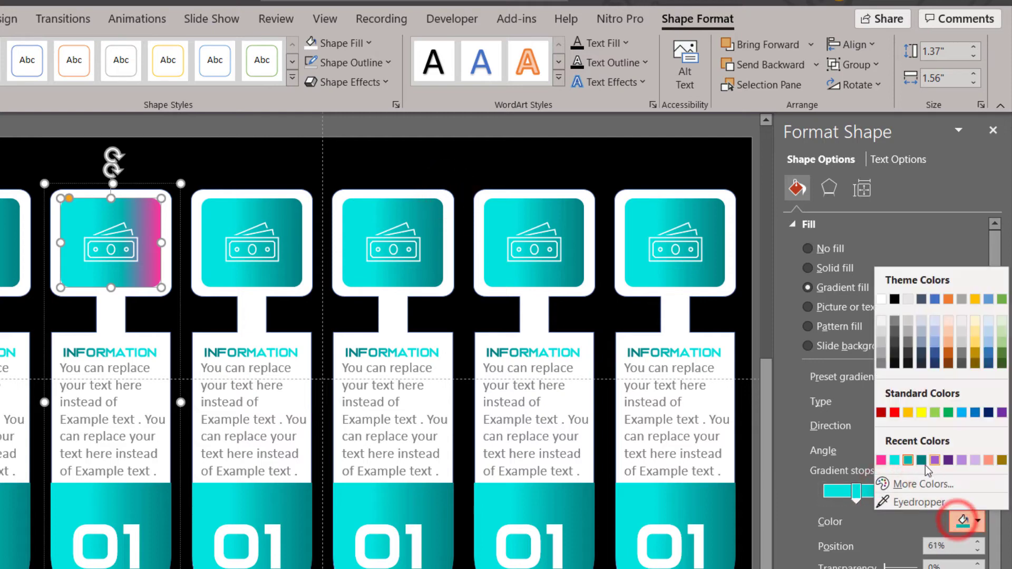
pyautogui.click(878, 461)
pyautogui.click(970, 521)
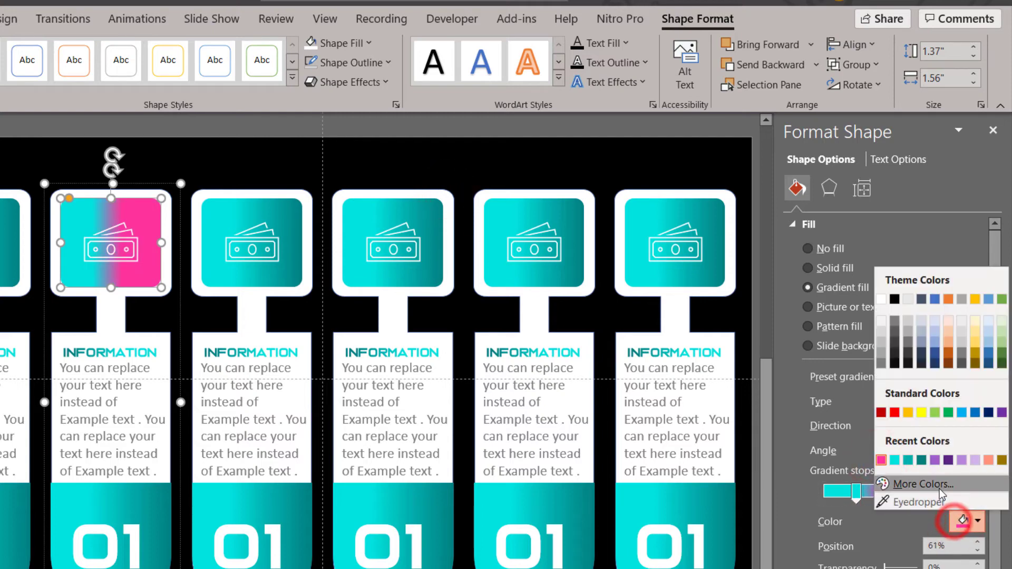
pyautogui.click(939, 482)
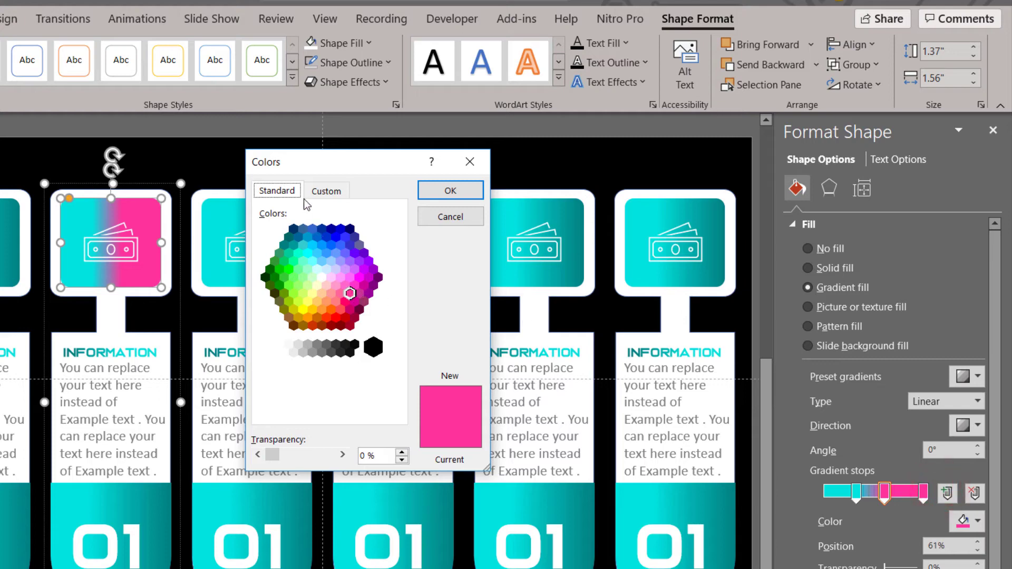
pyautogui.click(326, 194)
pyautogui.moveTo(397, 258); pyautogui.dragTo(396, 251)
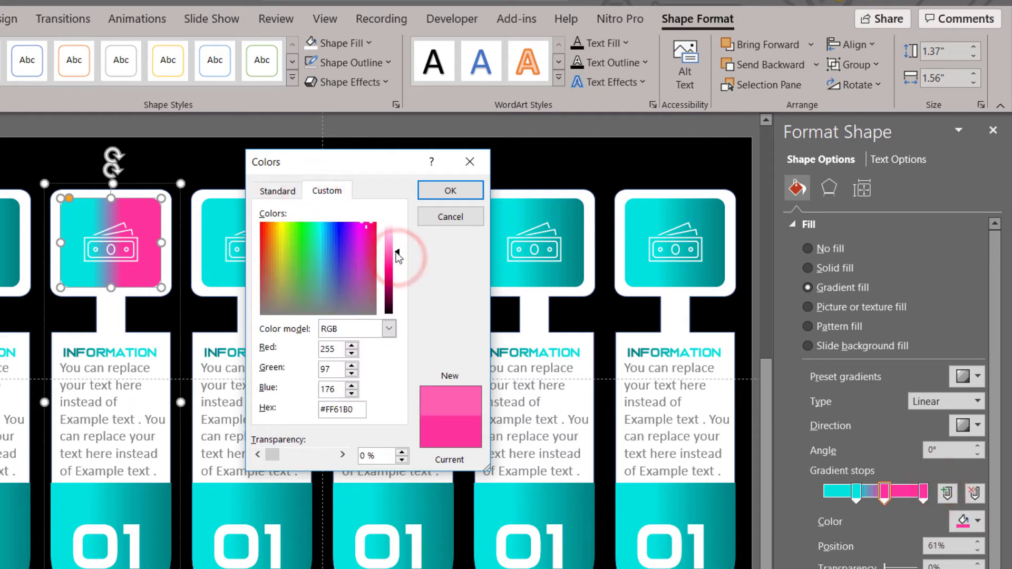
pyautogui.click(437, 191)
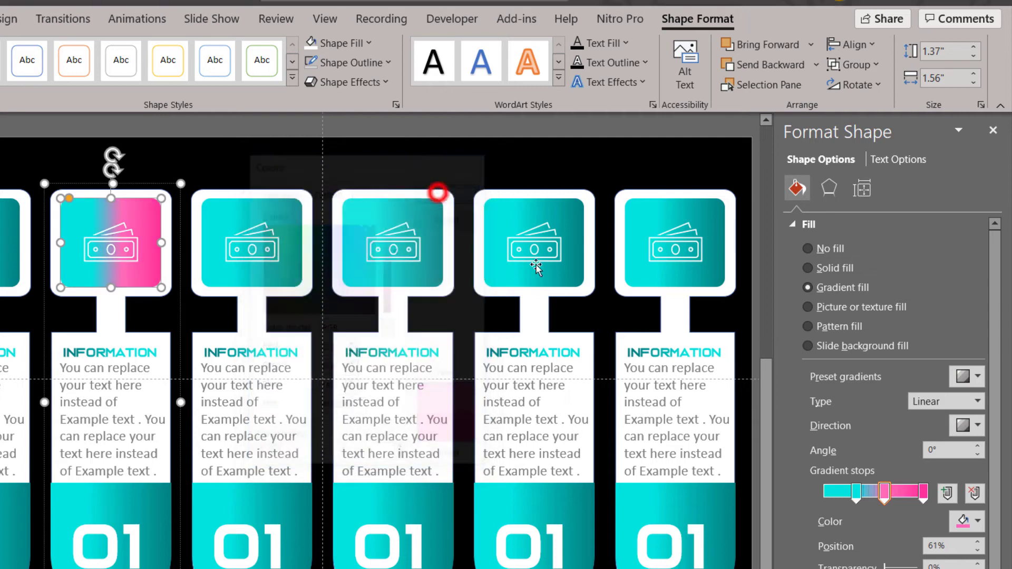
# Recolour the 32% gradient stop from cyan to a paler pink
pyautogui.click(857, 495)
pyautogui.click(962, 522)
pyautogui.click(943, 488)
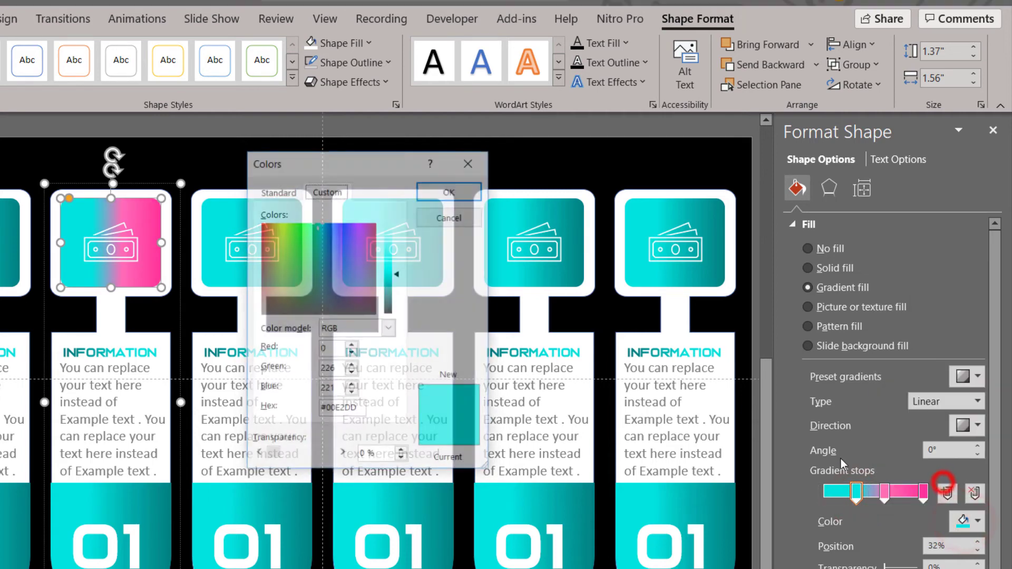
pyautogui.click(279, 191)
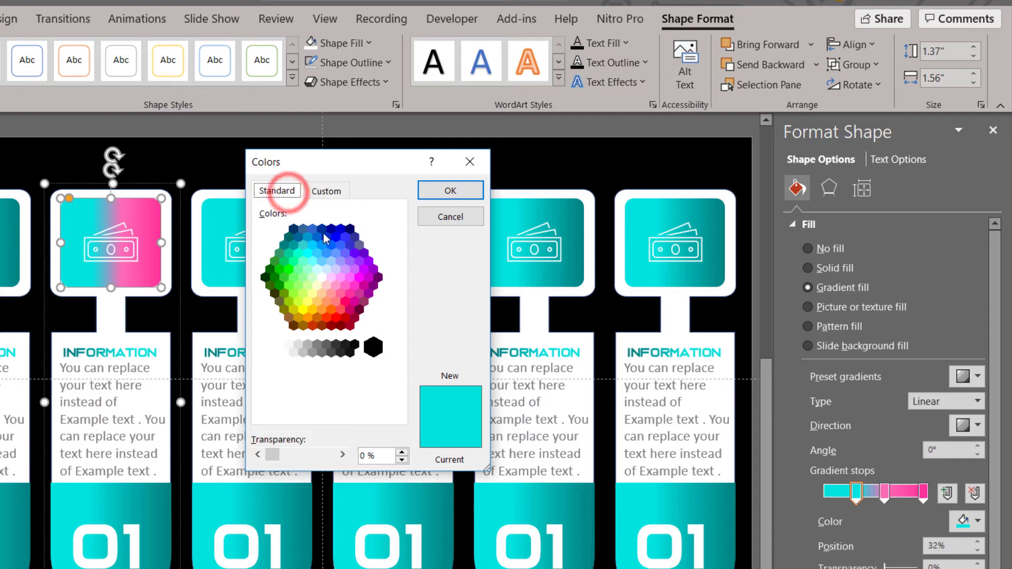
pyautogui.click(326, 191)
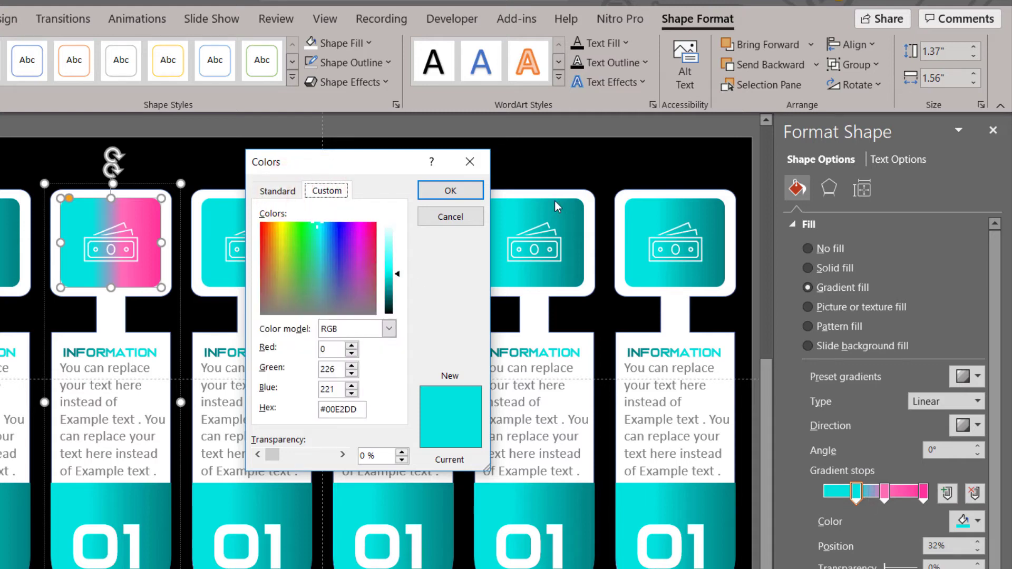
pyautogui.click(476, 163)
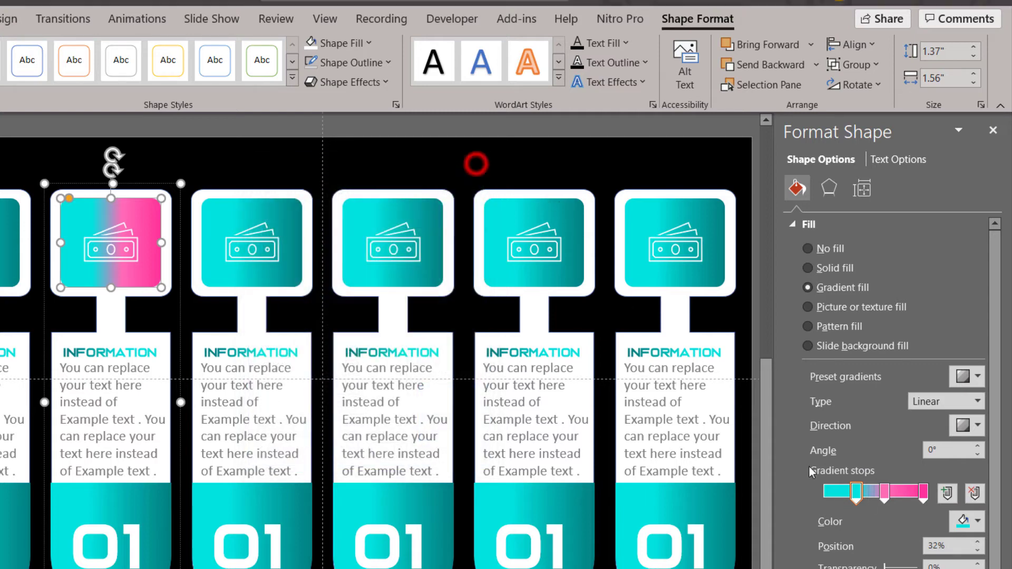
pyautogui.click(960, 520)
pyautogui.click(881, 459)
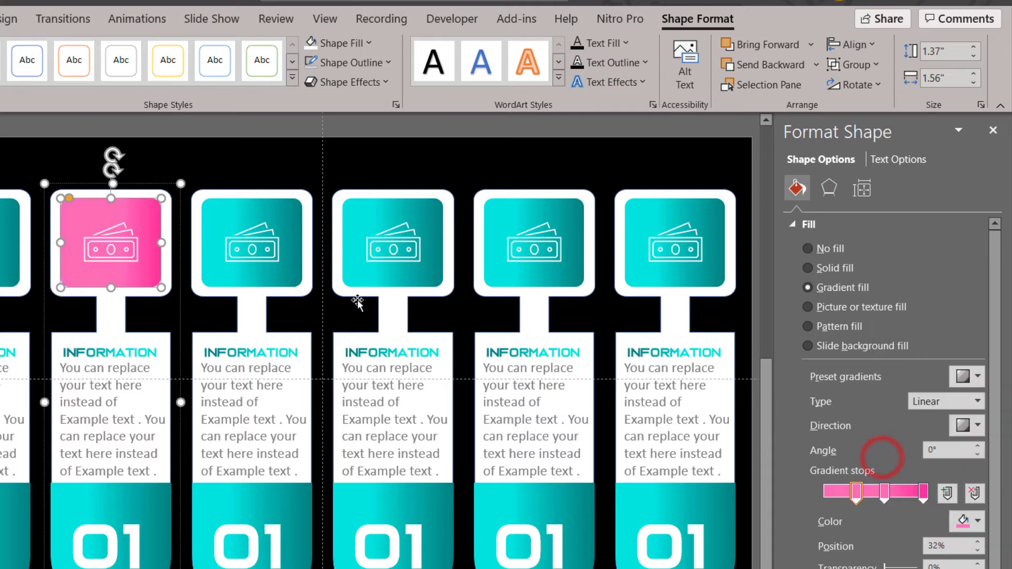
pyautogui.click(960, 521)
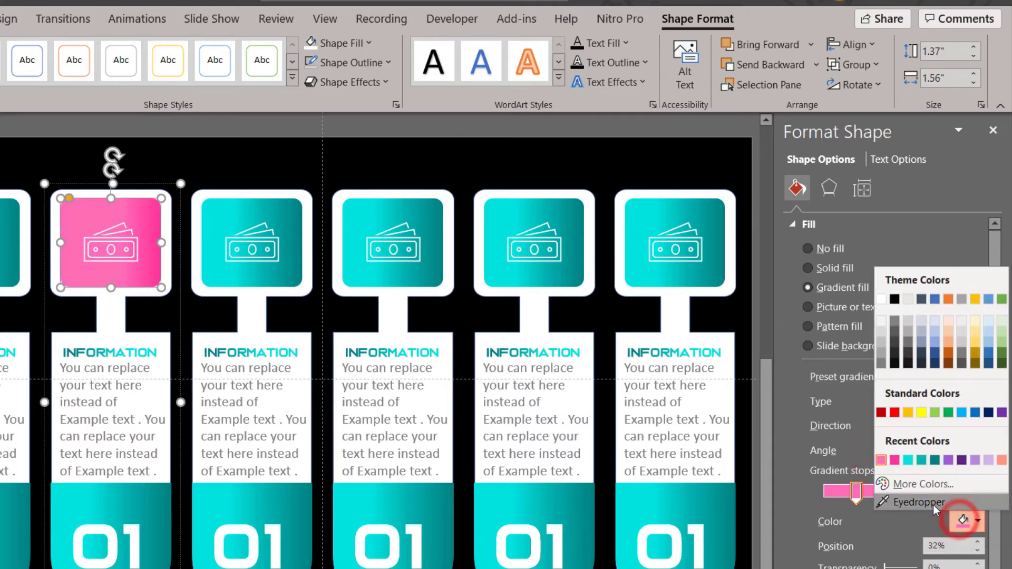
pyautogui.click(928, 488)
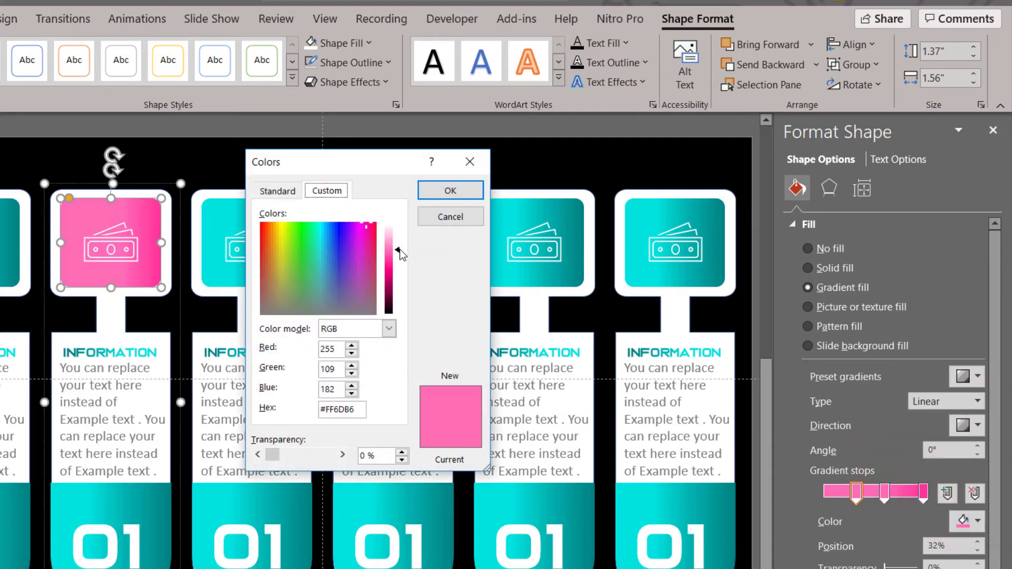
pyautogui.moveTo(399, 251); pyautogui.dragTo(398, 240)
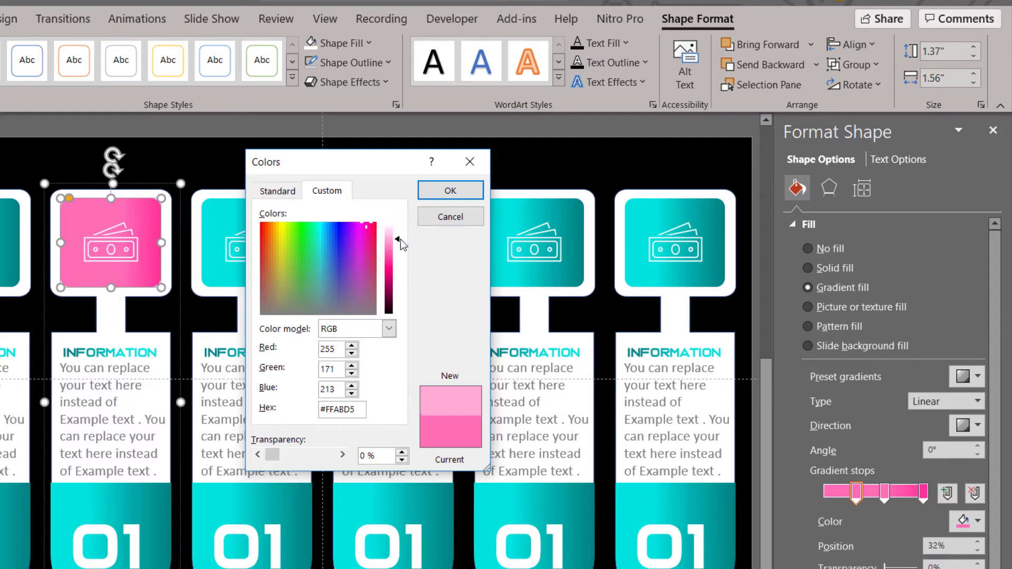
pyautogui.click(450, 191)
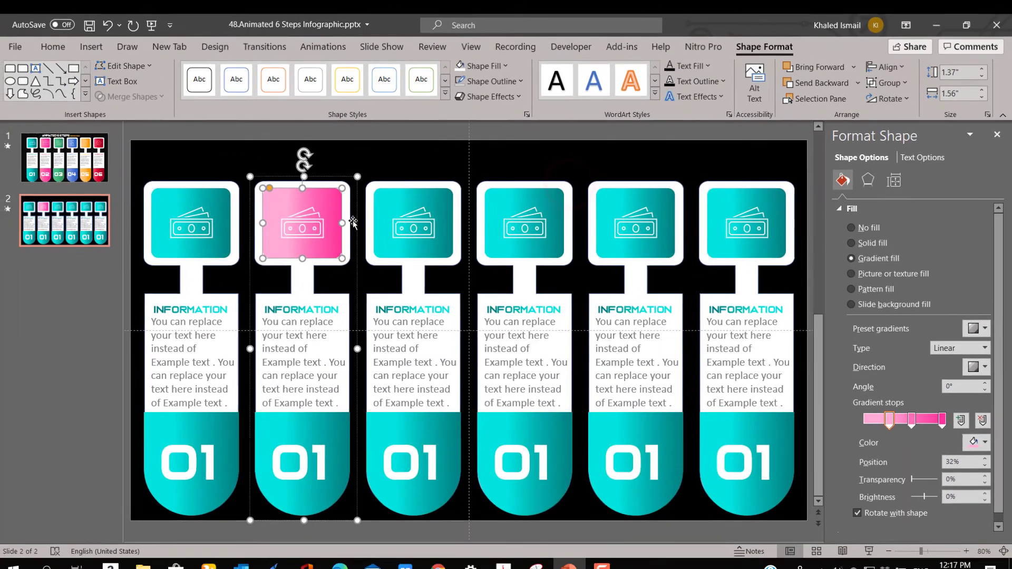
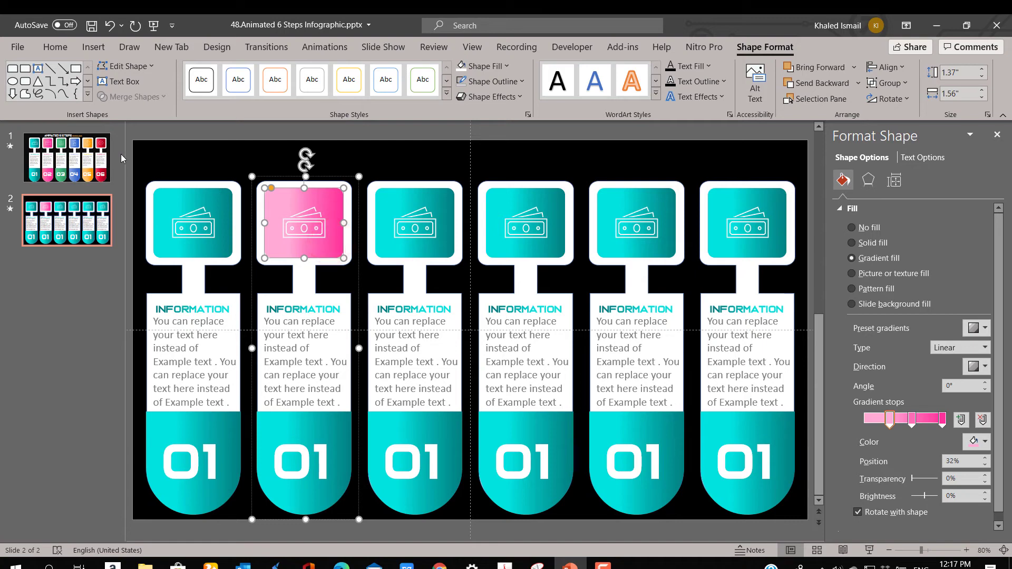
# Format-paint the pink icon box's gradient onto the second column's 01 shape and set its direction to 180°
pyautogui.click(333, 447)
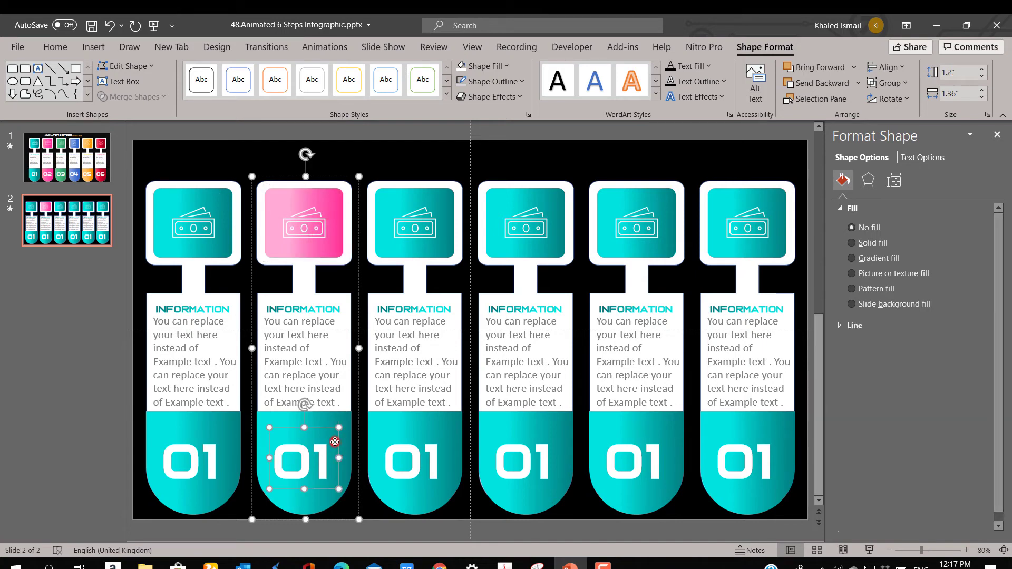
pyautogui.click(316, 255)
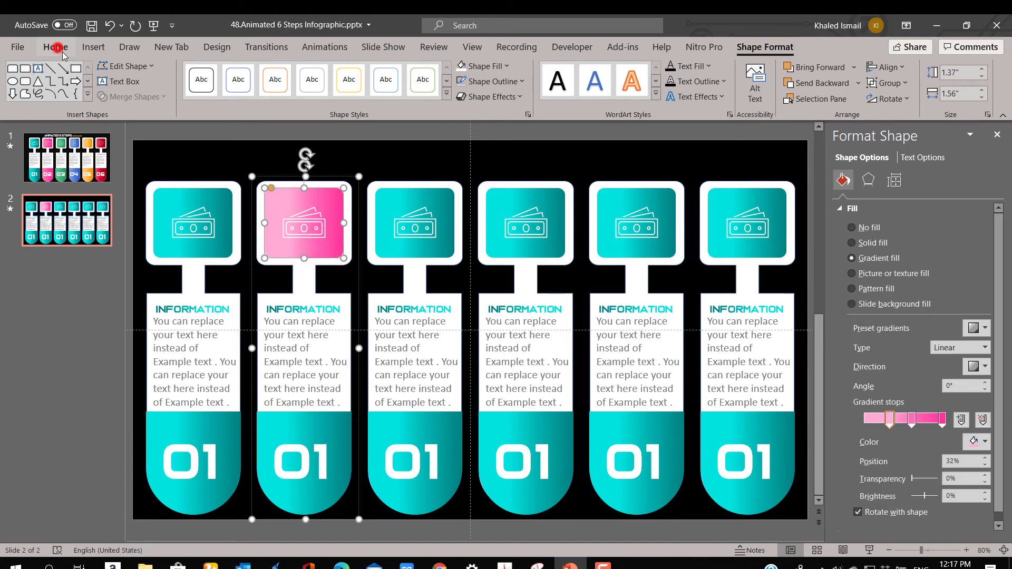
pyautogui.click(57, 47)
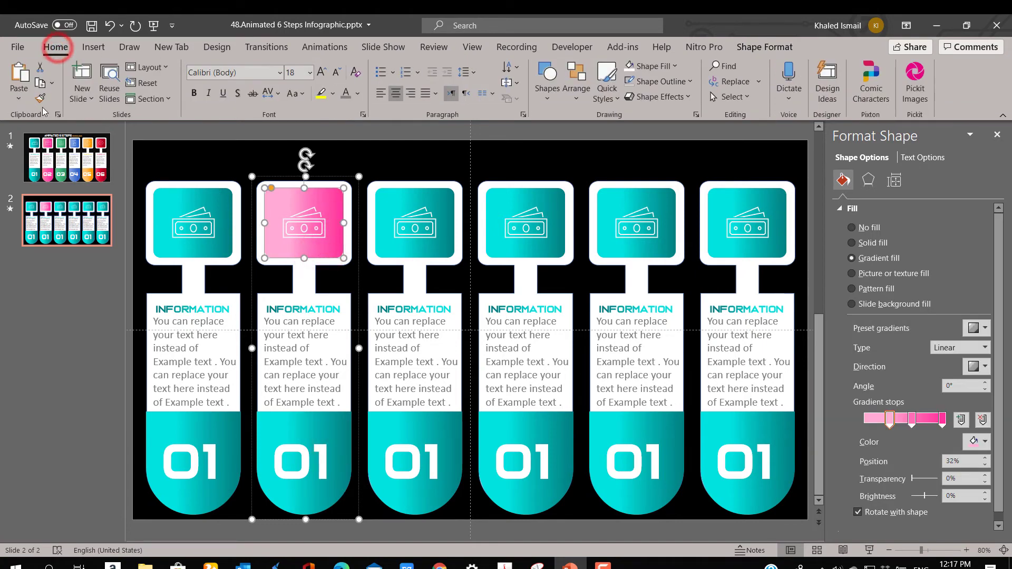
pyautogui.click(338, 443)
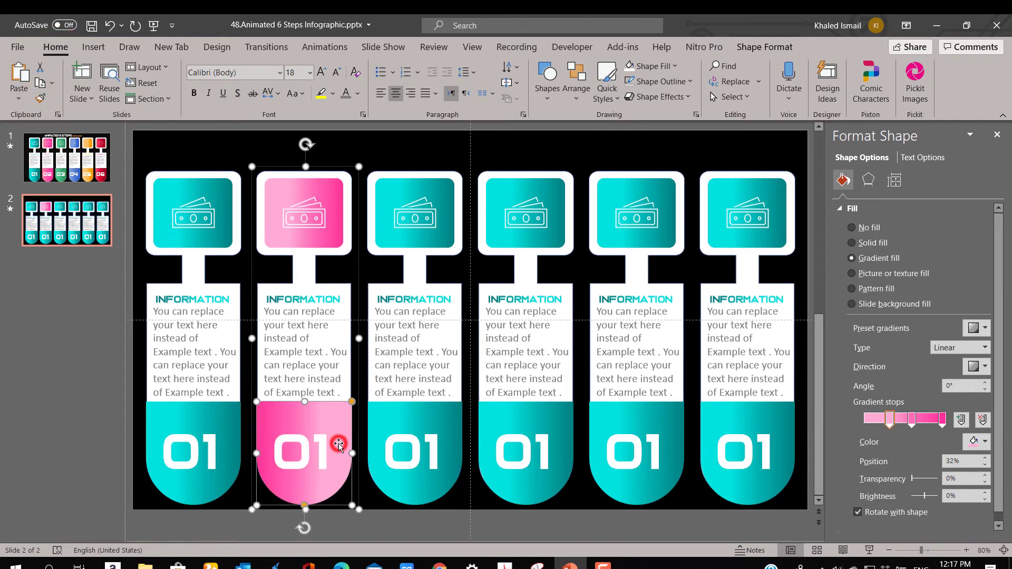
pyautogui.click(974, 367)
pyautogui.click(985, 393)
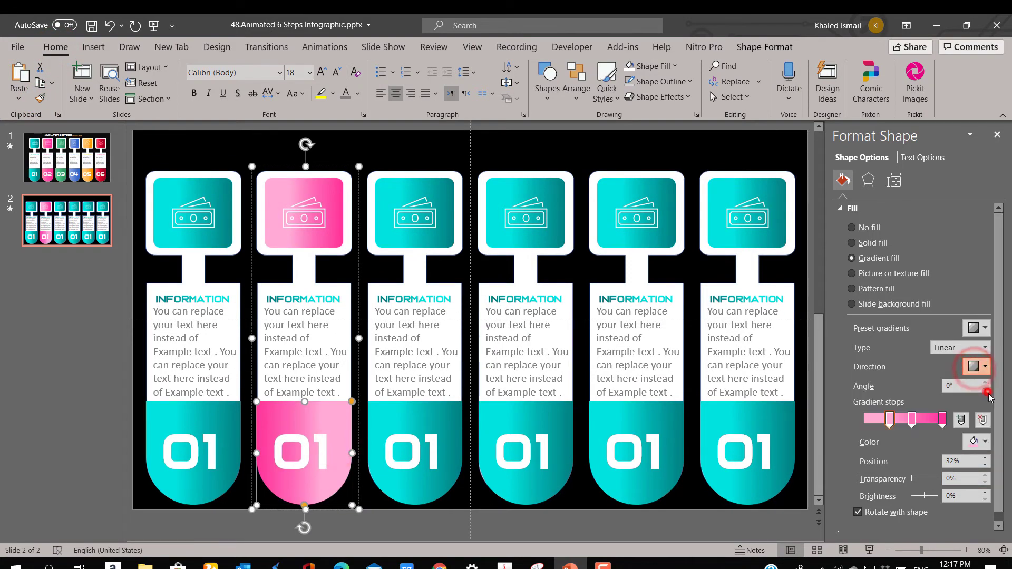
pyautogui.scroll(1, 661, 535)
pyautogui.click(660, 536)
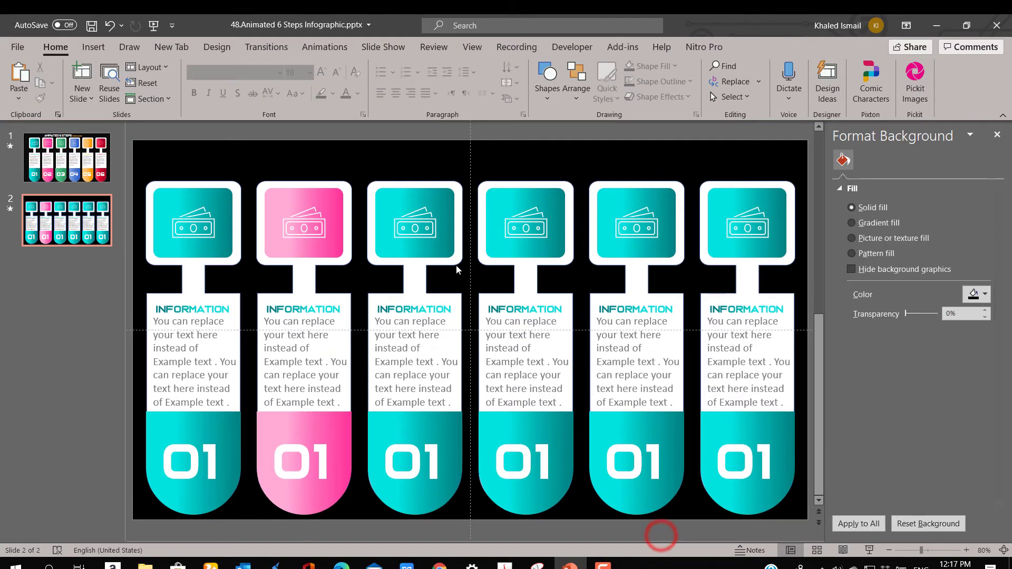
pyautogui.click(444, 246)
# Recolour the third icon box's end and 61% gradient stops green
pyautogui.click(443, 246)
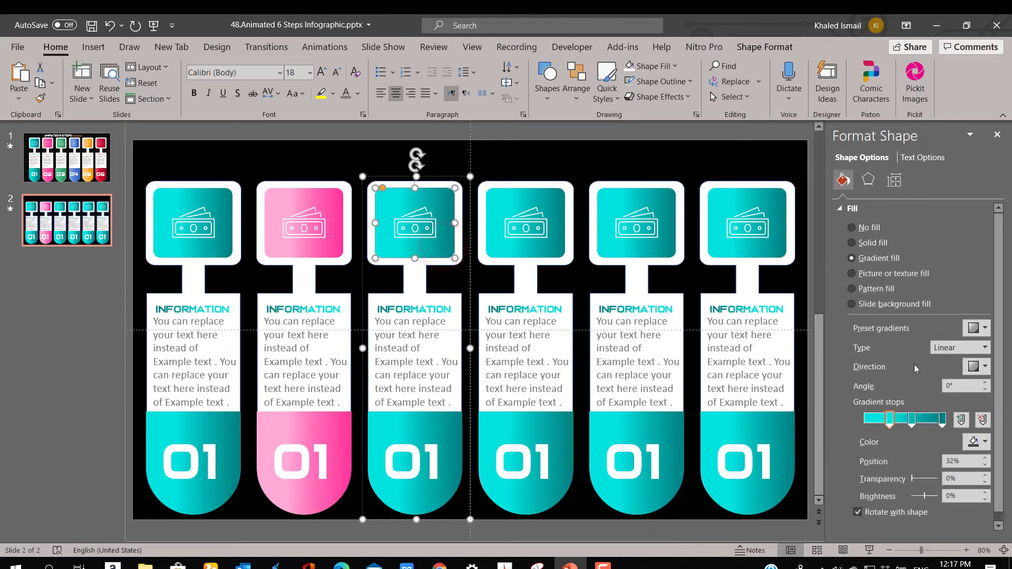
pyautogui.click(972, 442)
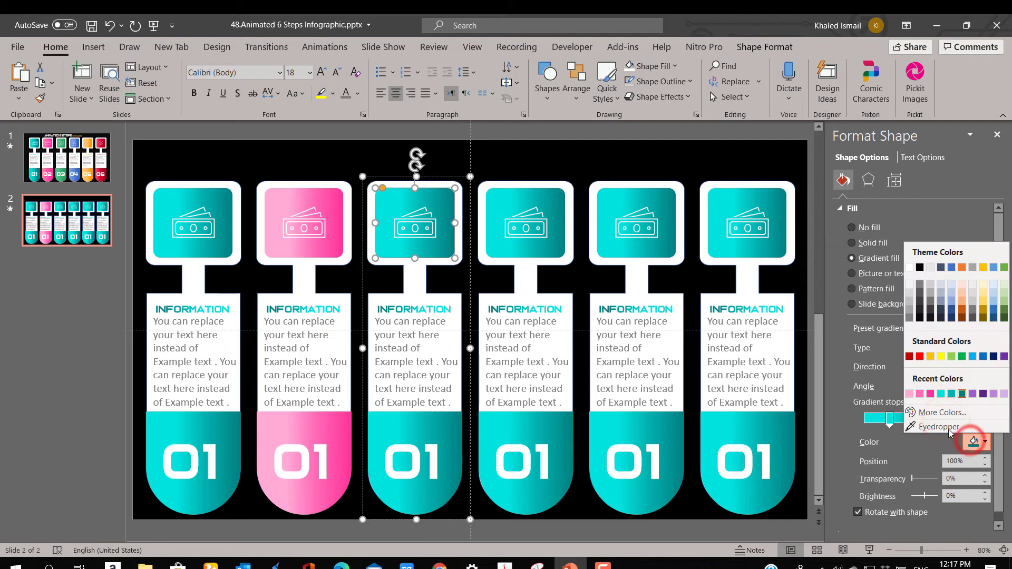
pyautogui.click(943, 413)
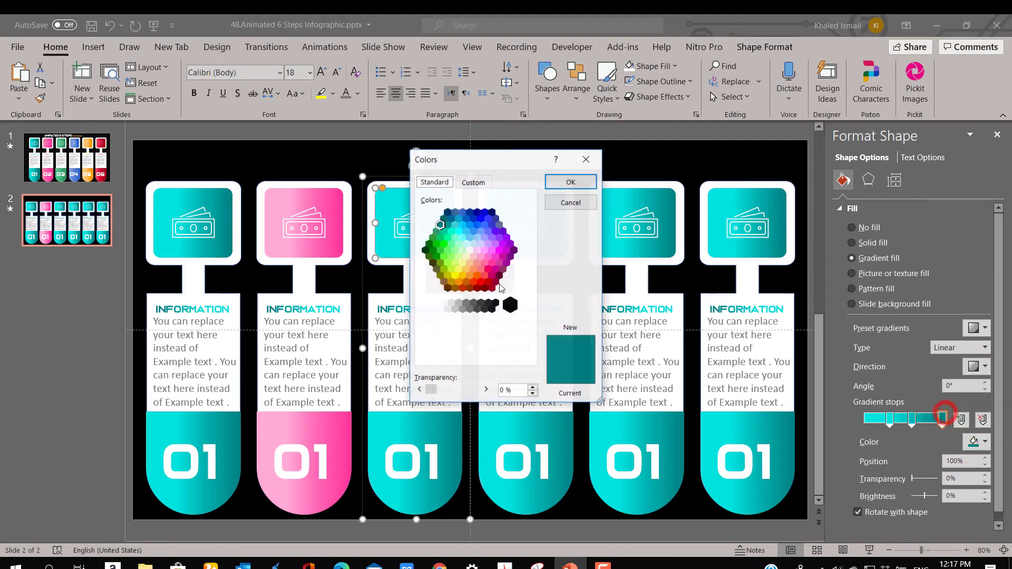
pyautogui.click(434, 235)
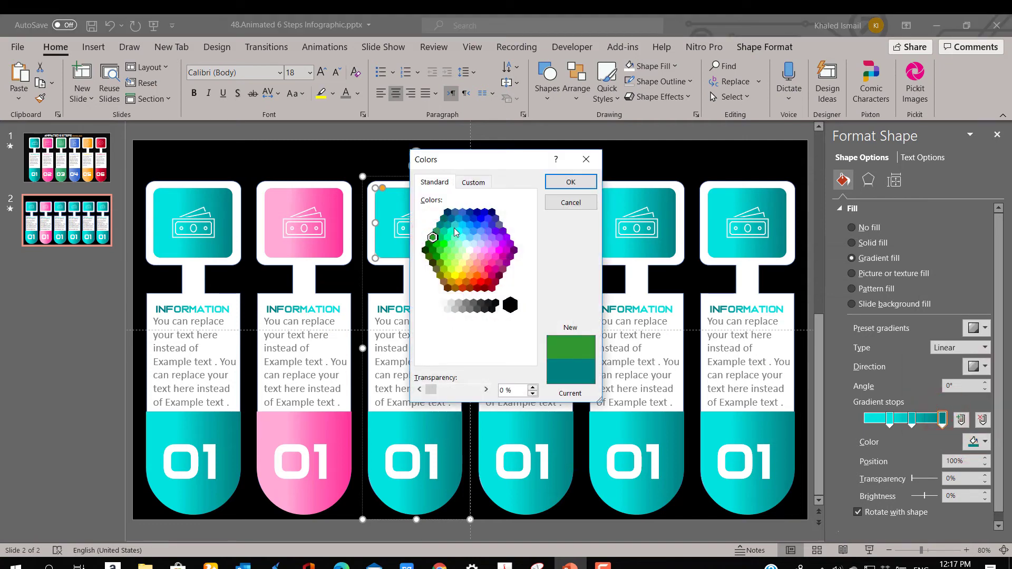
pyautogui.click(552, 186)
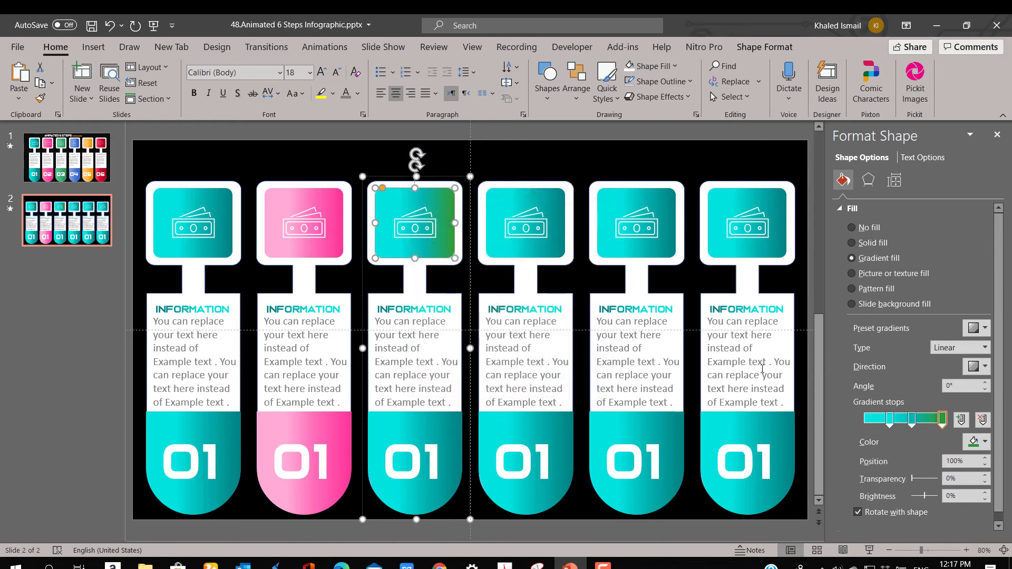
pyautogui.click(974, 442)
pyautogui.click(903, 397)
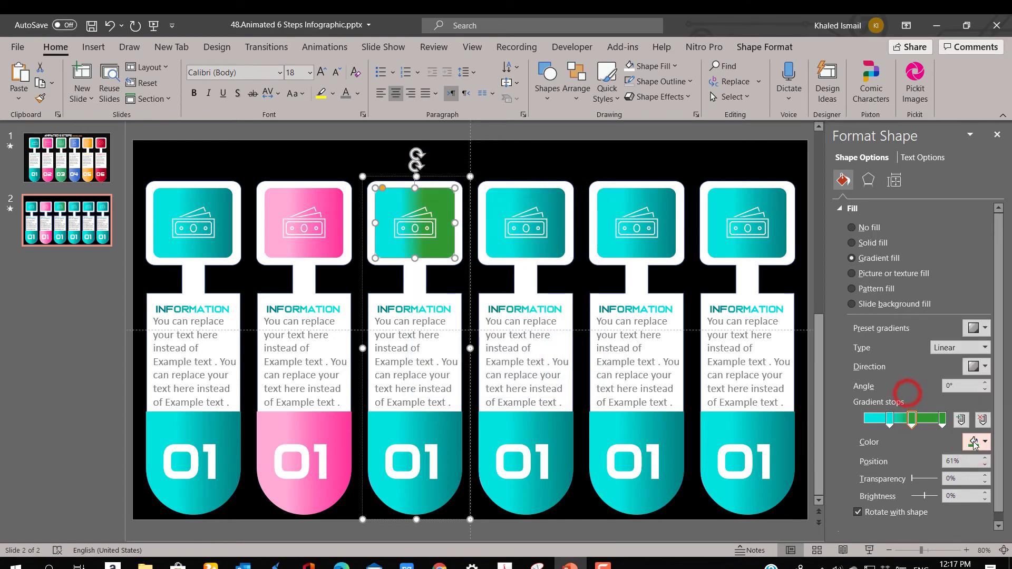
pyautogui.click(973, 442)
pyautogui.click(942, 412)
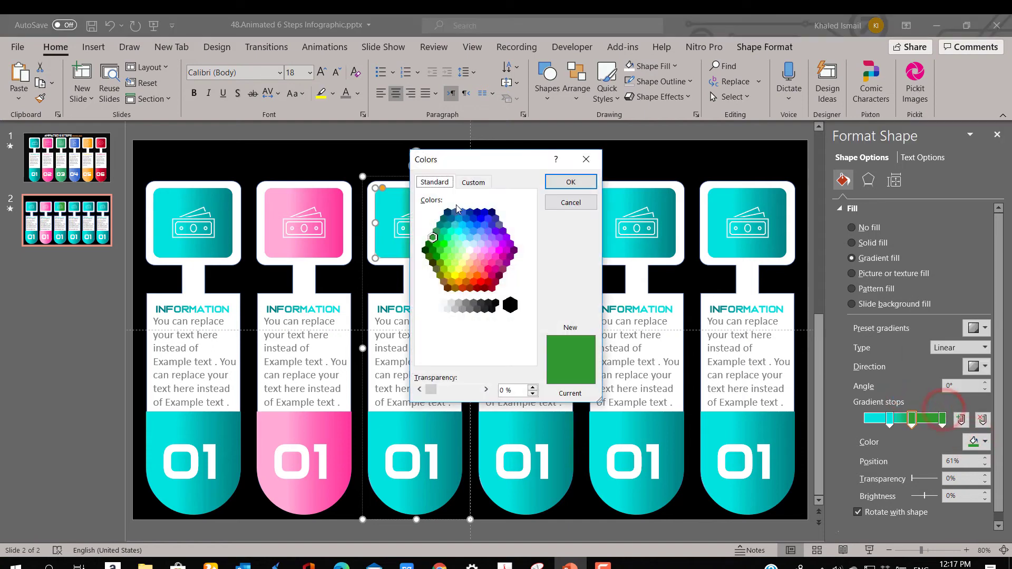
pyautogui.click(472, 185)
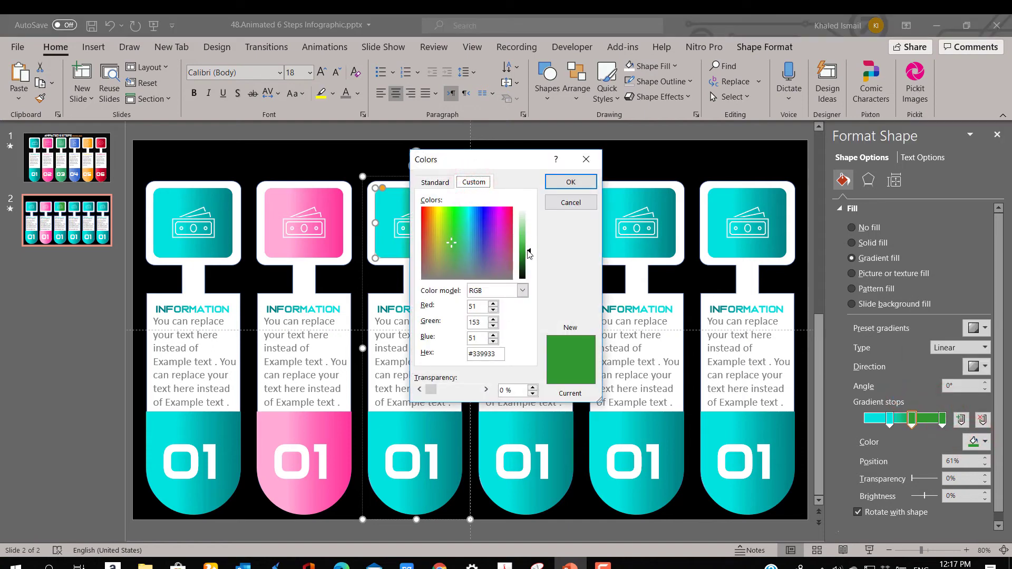
pyautogui.click(575, 185)
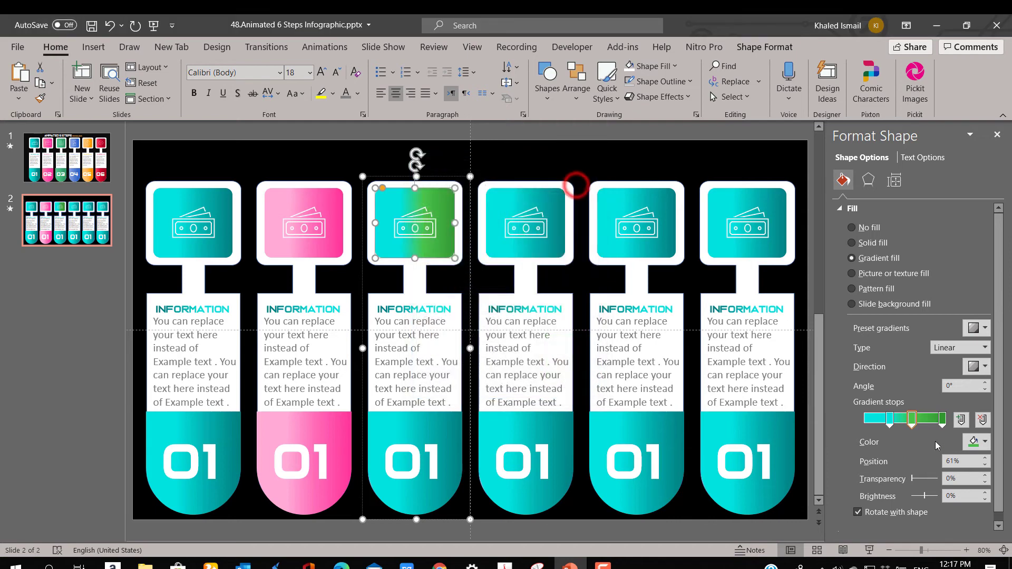
# Give the 32% gradient stop a lighter shade of the same green
pyautogui.click(974, 441)
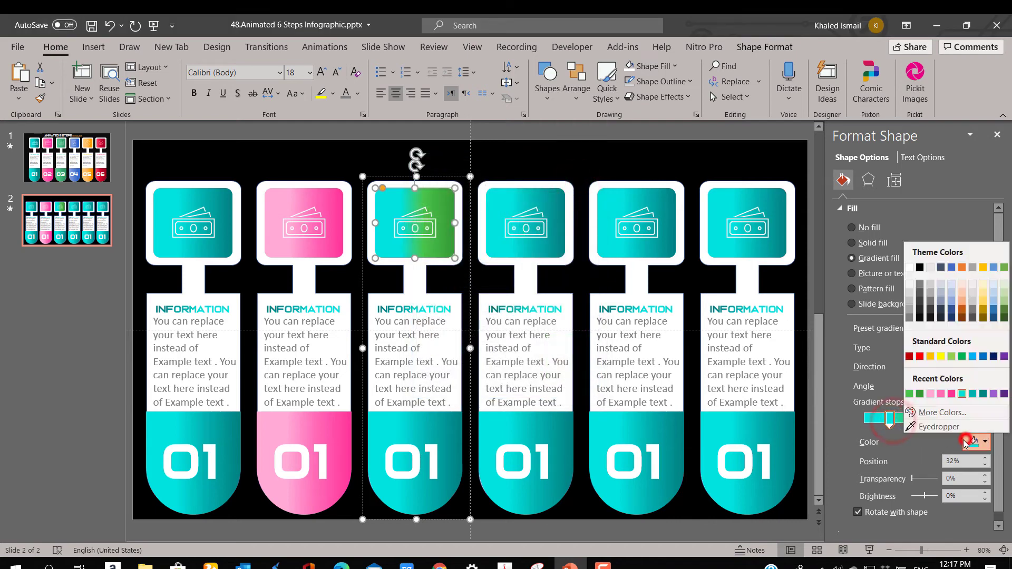
pyautogui.click(910, 394)
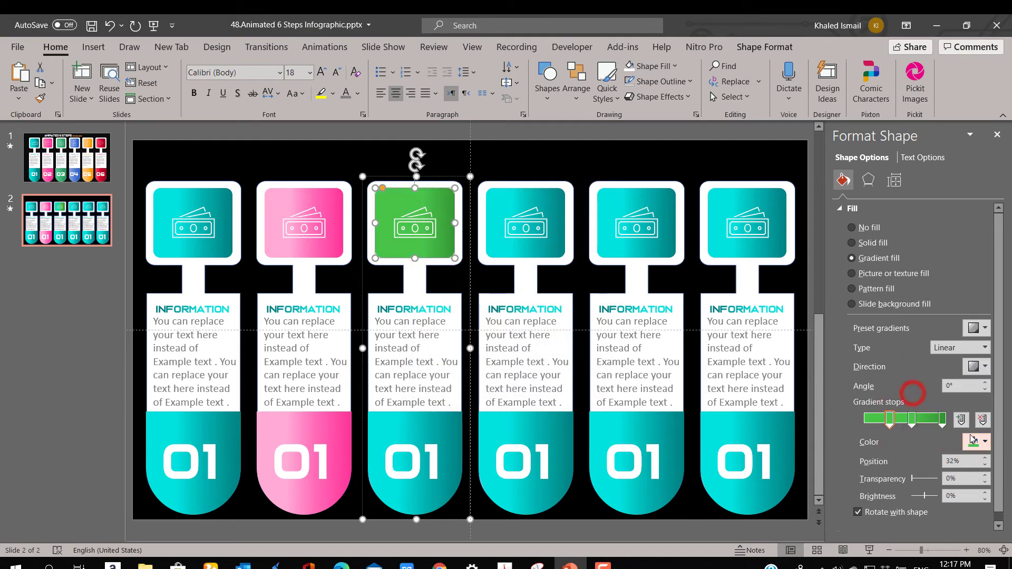
pyautogui.click(974, 442)
pyautogui.click(942, 412)
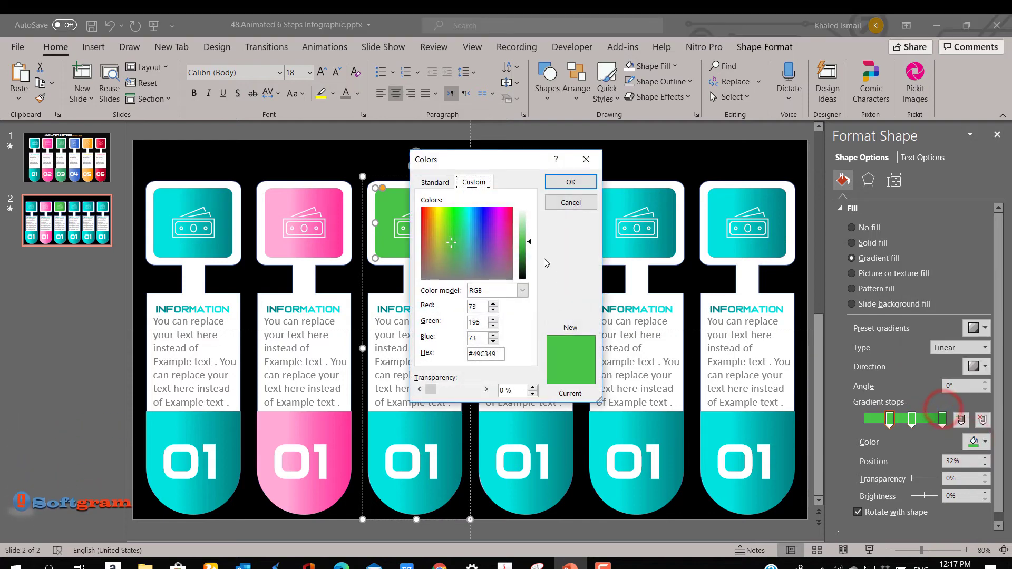
pyautogui.moveTo(530, 246); pyautogui.dragTo(530, 232)
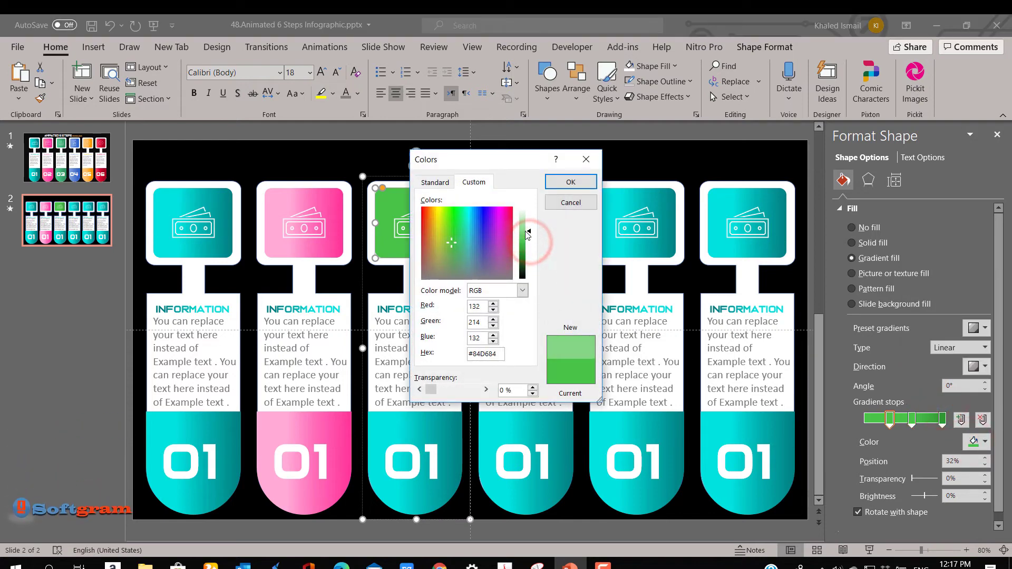
pyautogui.click(572, 182)
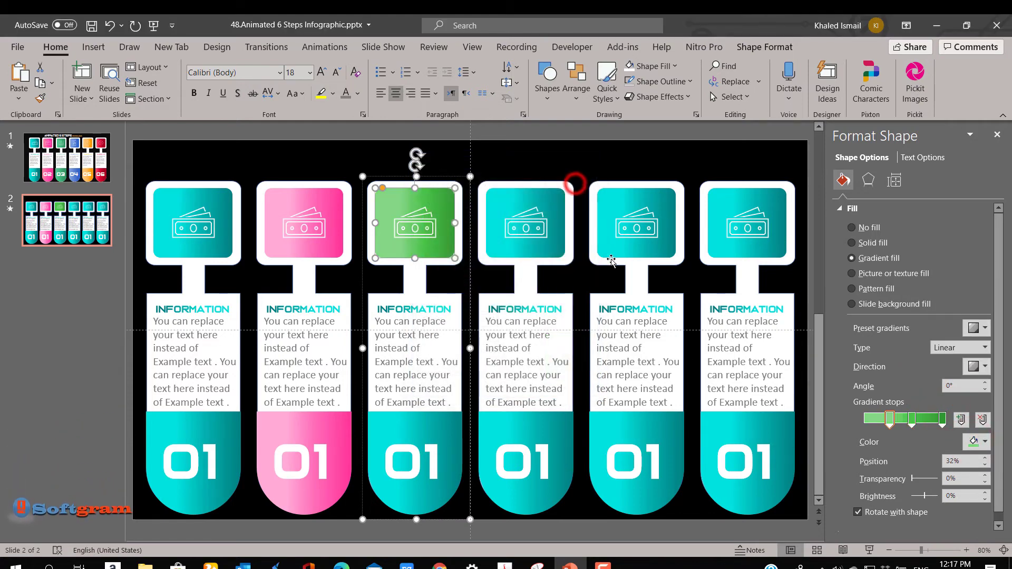
pyautogui.click(551, 249)
pyautogui.click(553, 246)
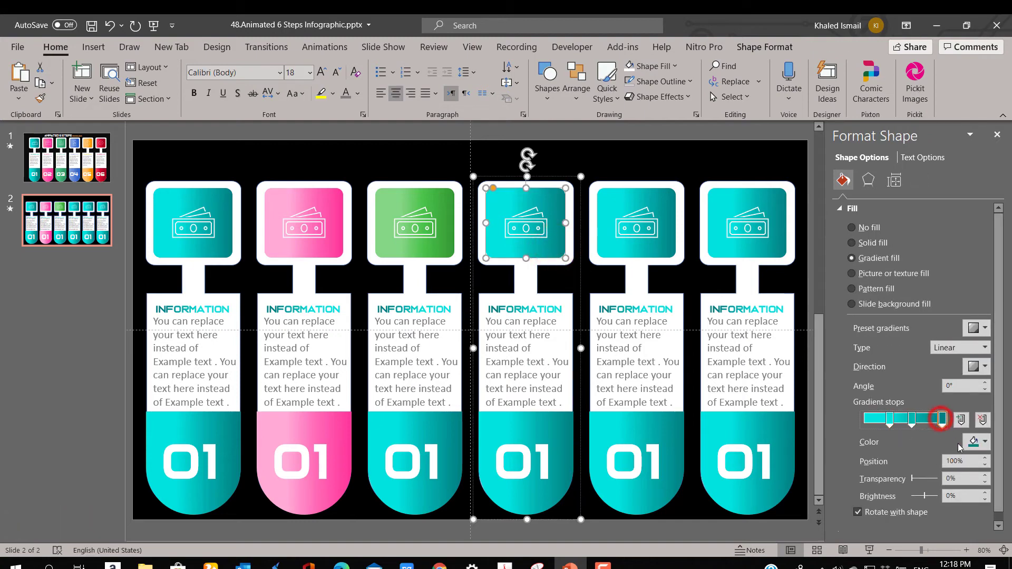
# Set the fourth icon box's end stop to dark blue and its 61% stop to dark navy
pyautogui.click(981, 443)
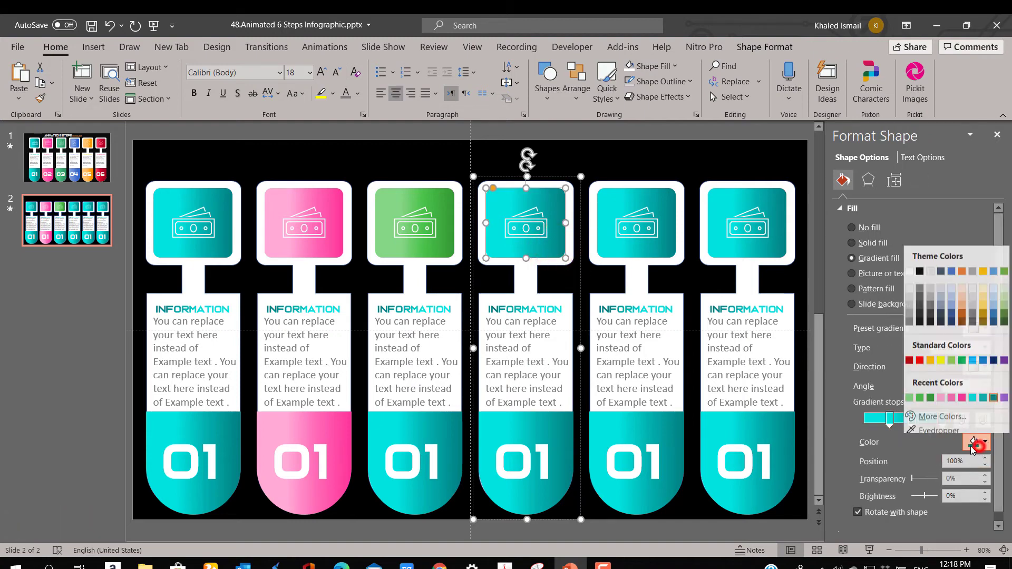
pyautogui.click(951, 323)
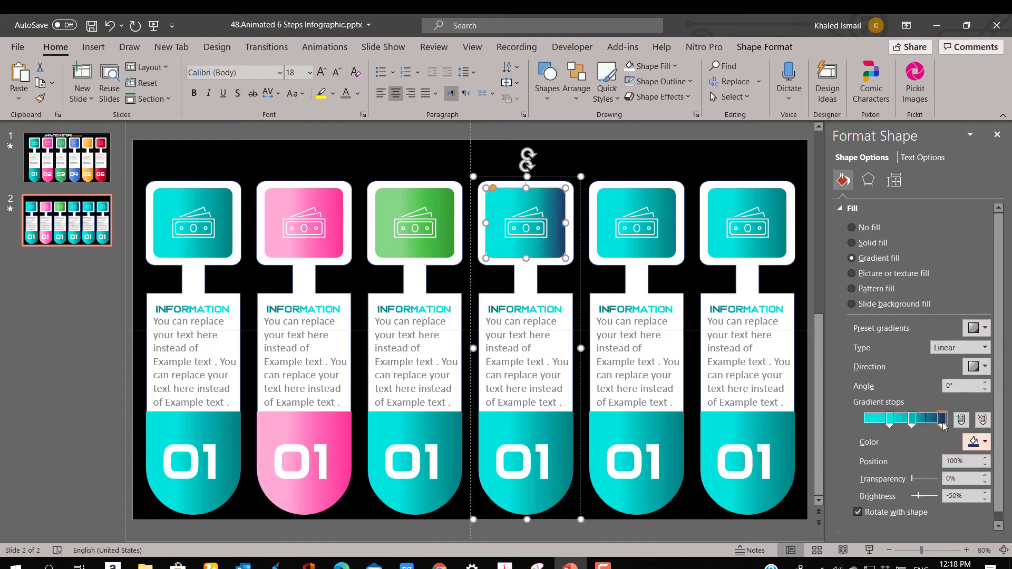
pyautogui.click(913, 420)
pyautogui.click(969, 442)
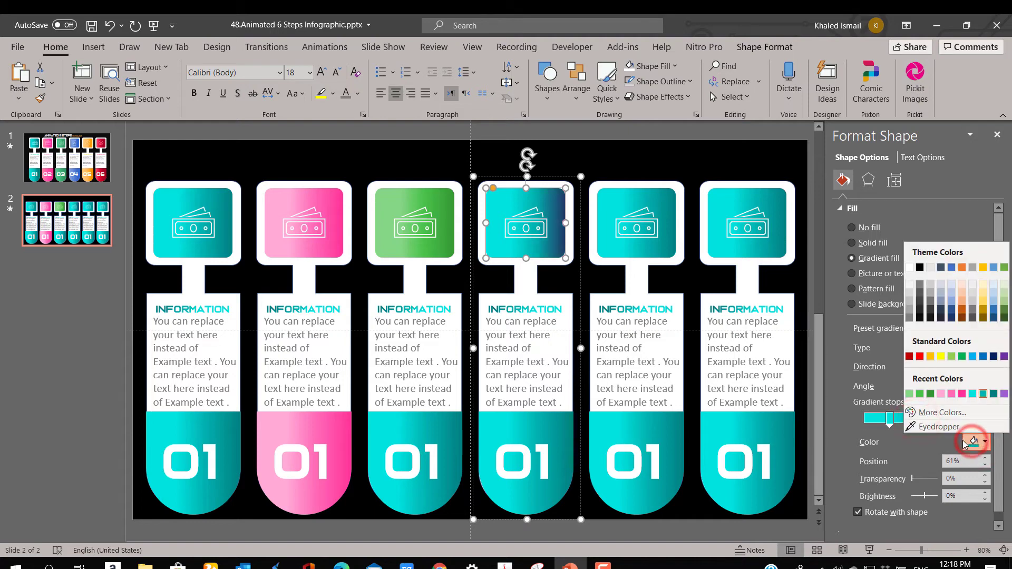
pyautogui.click(937, 413)
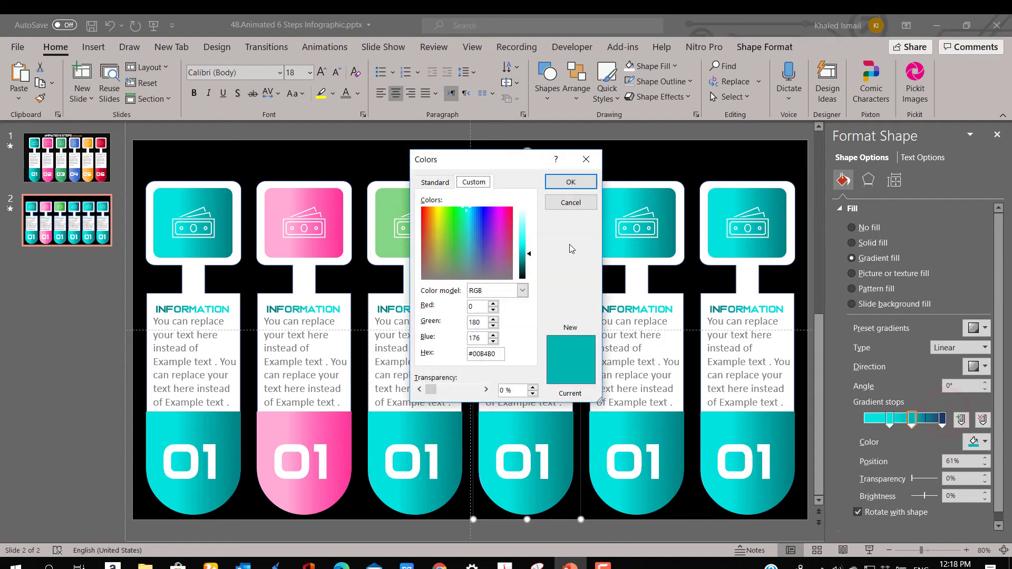
pyautogui.click(585, 158)
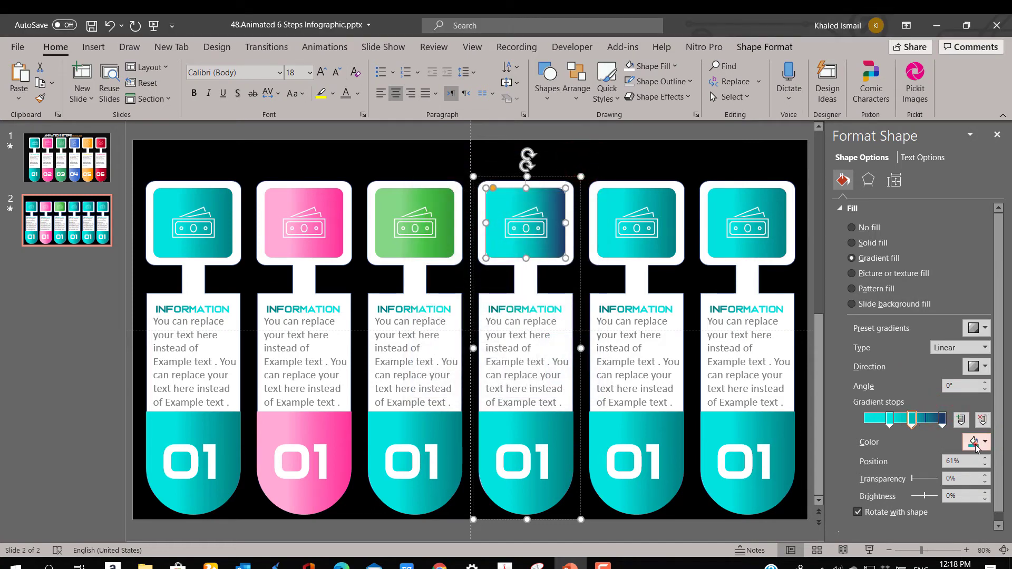
pyautogui.click(975, 444)
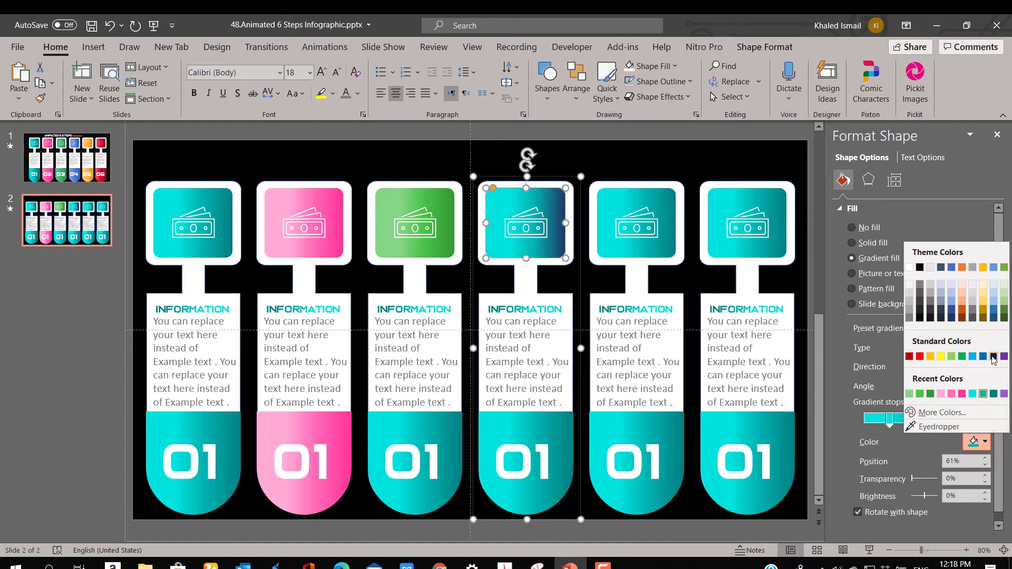
pyautogui.click(952, 310)
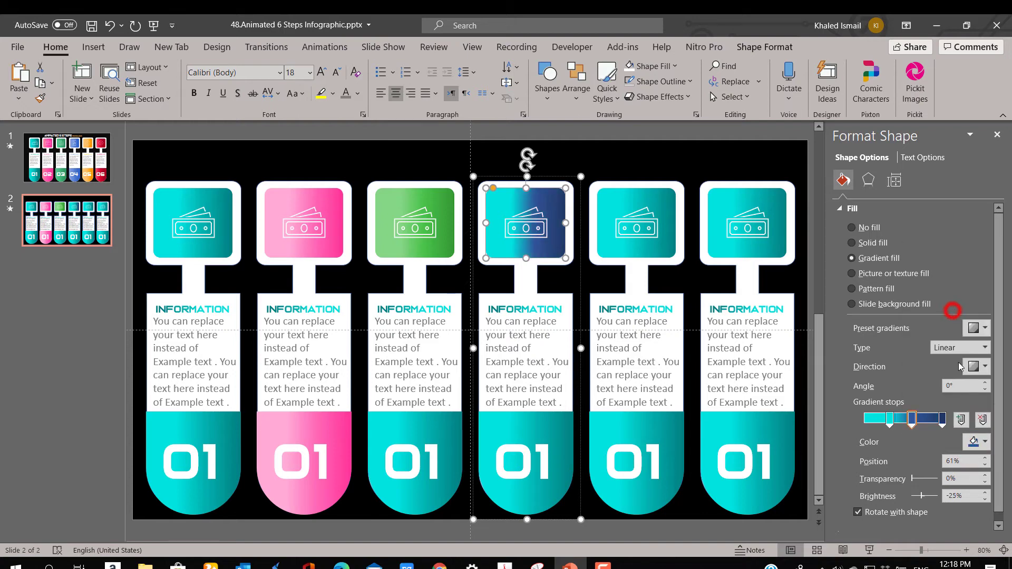
# Make the 32% gradient stop light blue at 40% brightness
pyautogui.click(890, 420)
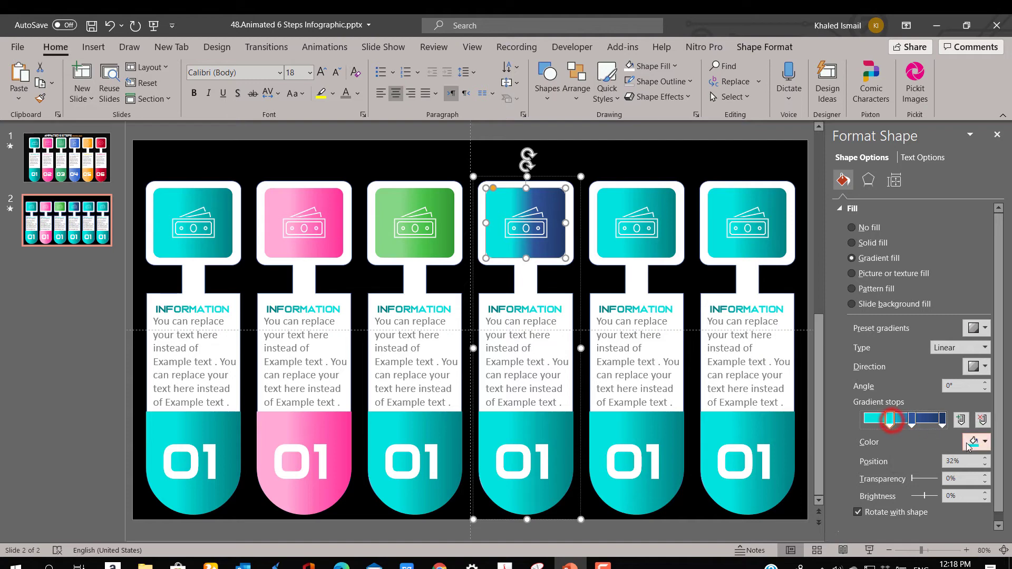
pyautogui.click(975, 441)
pyautogui.click(952, 315)
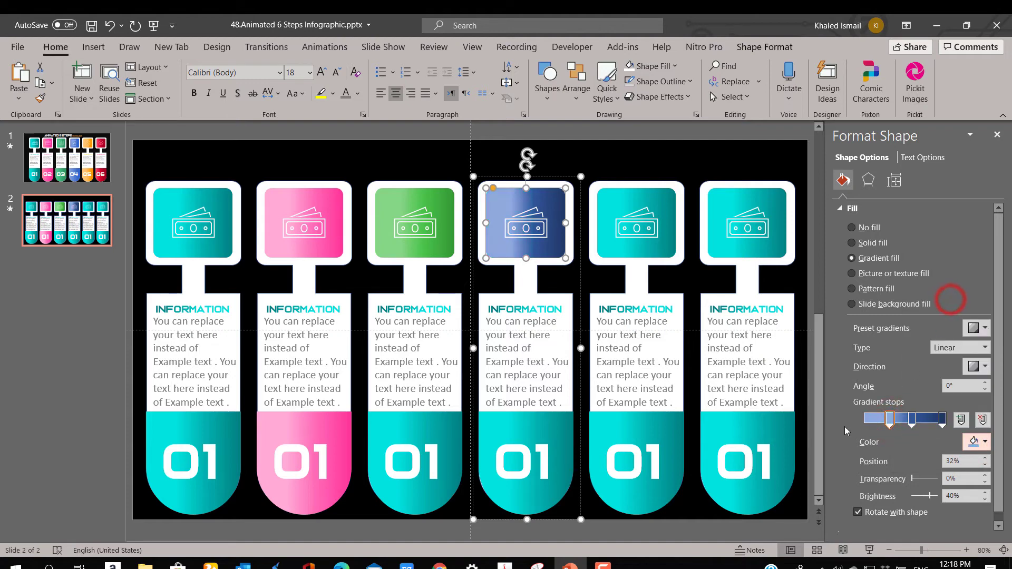
pyautogui.click(661, 253)
pyautogui.click(663, 247)
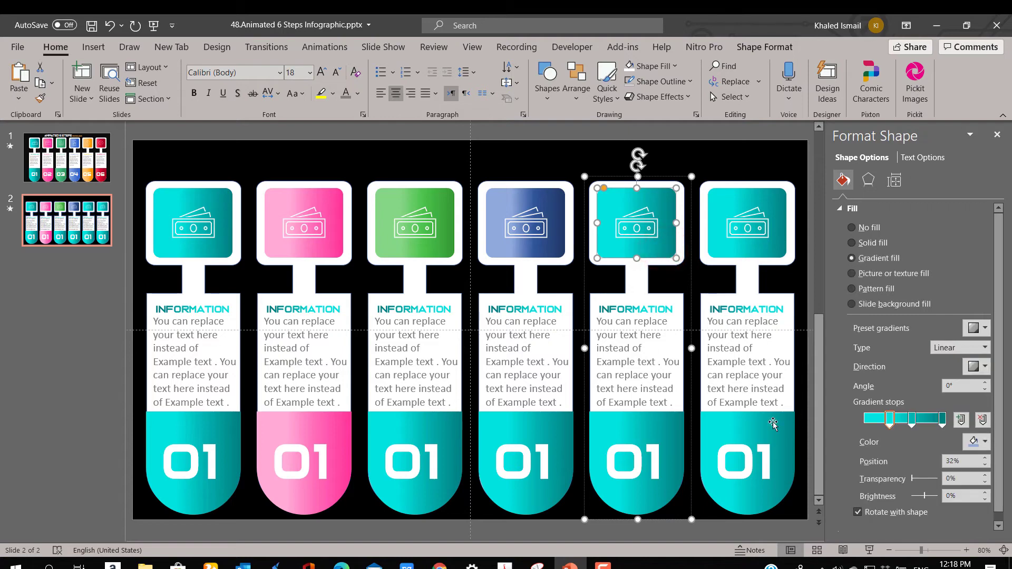
# Recolour the fifth icon square's last and middle gradient stops orange
pyautogui.click(973, 441)
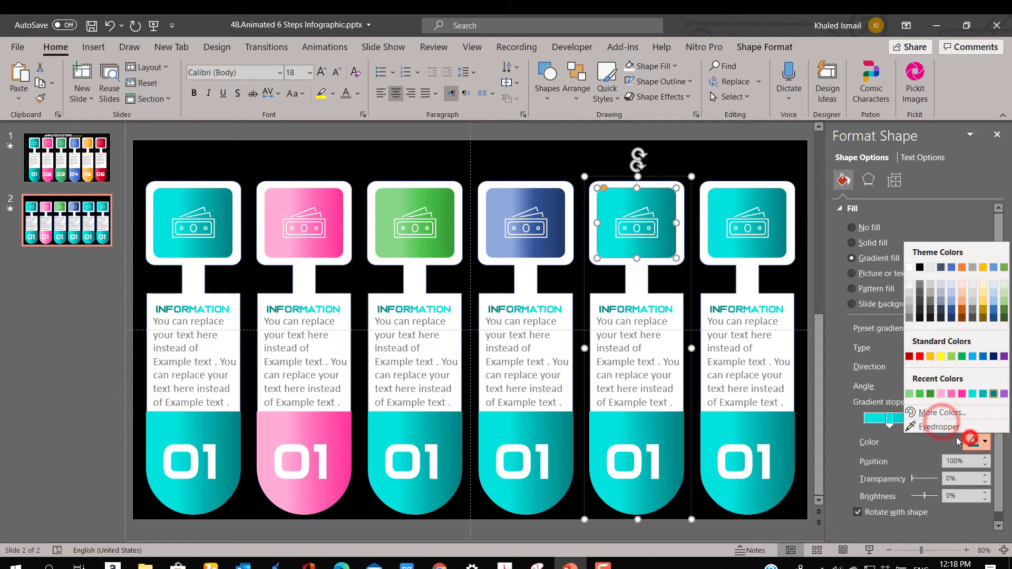
pyautogui.click(964, 419)
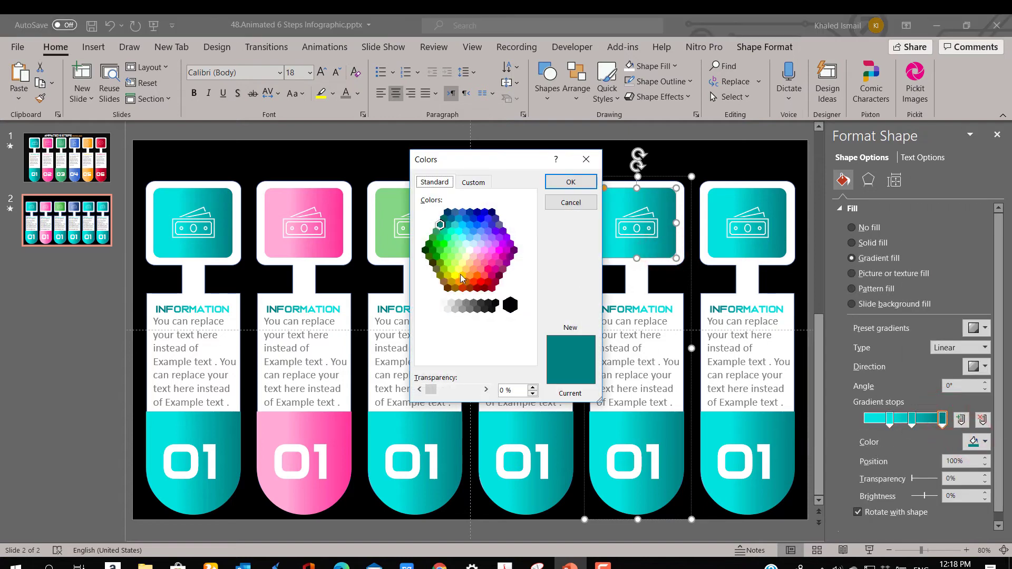
pyautogui.click(460, 279)
pyautogui.click(561, 183)
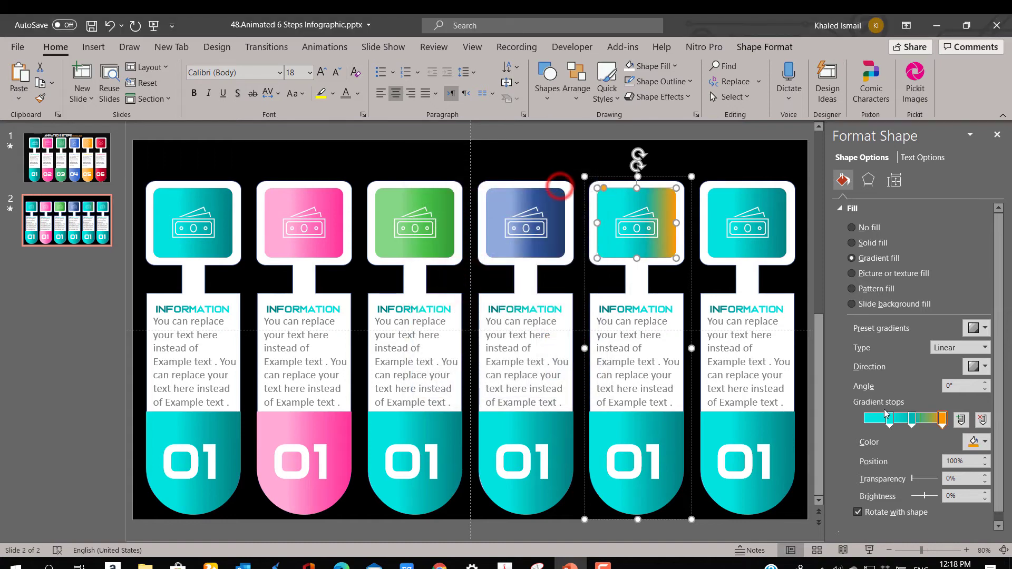
pyautogui.click(911, 422)
pyautogui.click(974, 441)
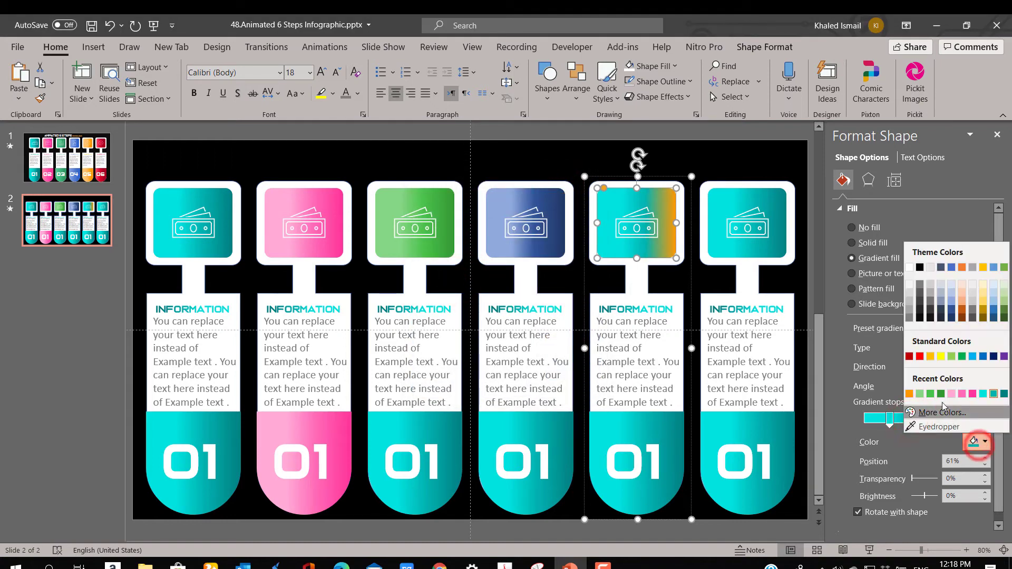
pyautogui.click(909, 394)
# Lighten the middle and first gradient stops to orange #FFB343
pyautogui.click(970, 441)
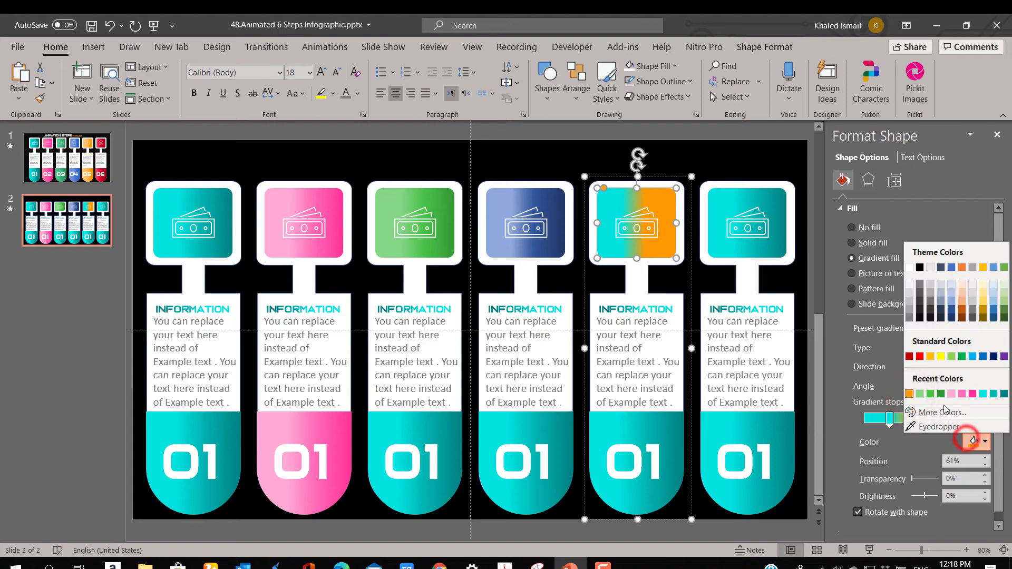
pyautogui.click(943, 406)
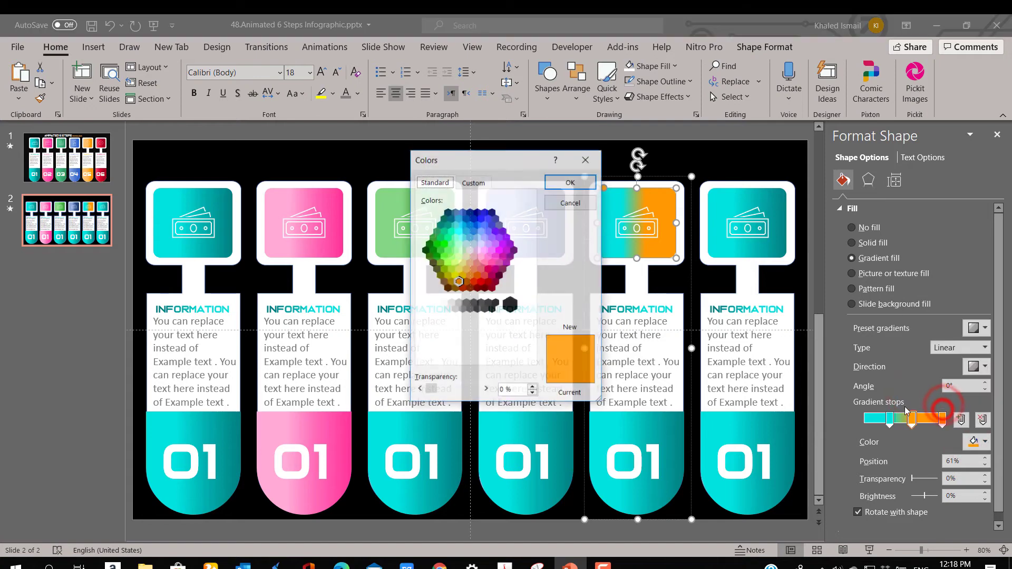
pyautogui.click(471, 182)
pyautogui.click(529, 237)
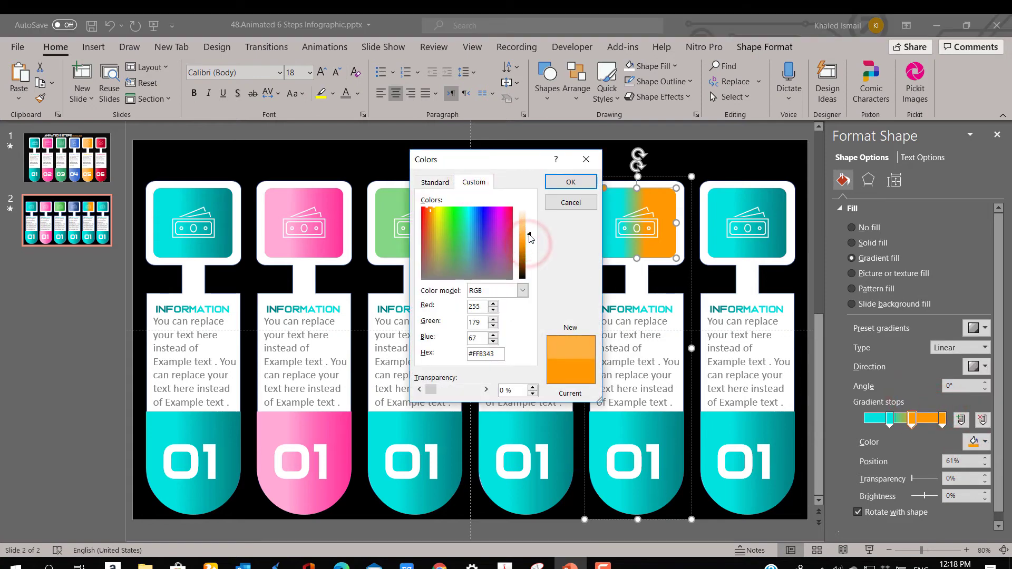
pyautogui.click(565, 185)
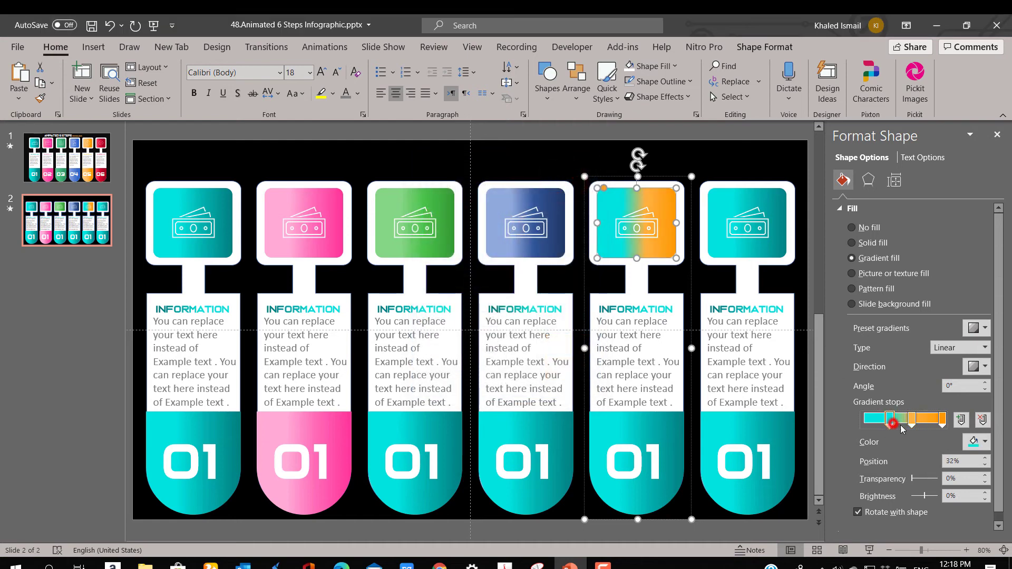
pyautogui.click(978, 442)
pyautogui.click(911, 394)
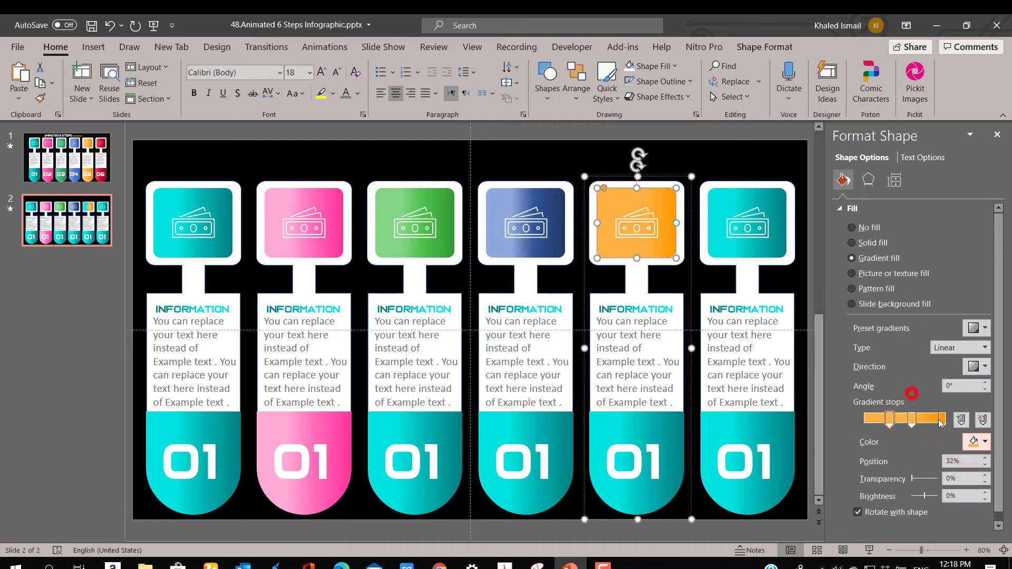
pyautogui.click(978, 441)
pyautogui.click(923, 416)
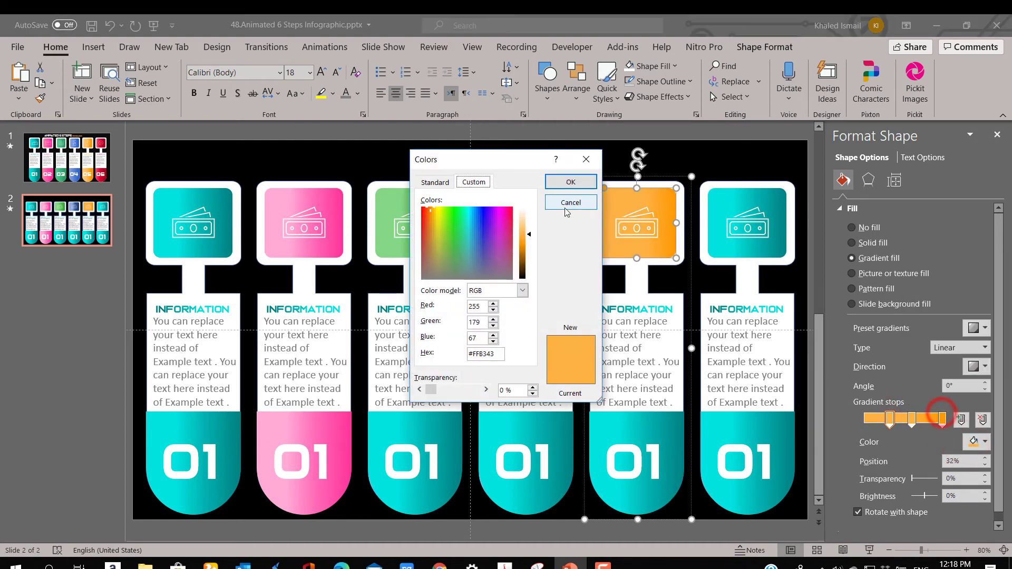
pyautogui.click(569, 181)
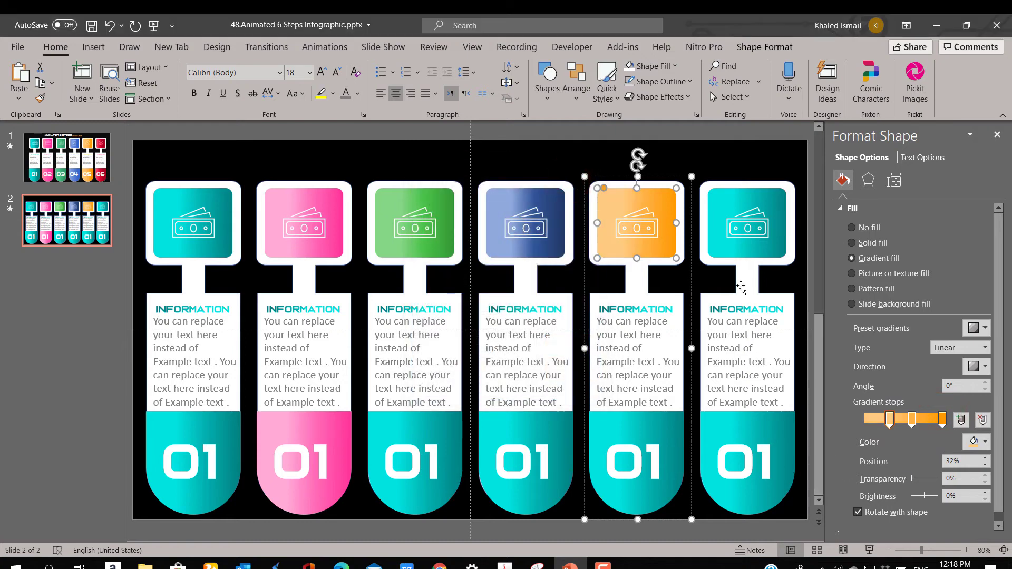
pyautogui.click(745, 246)
# Set the sixth icon square's last gradient stop to red and its middle stop to #FF5353
pyautogui.click(753, 247)
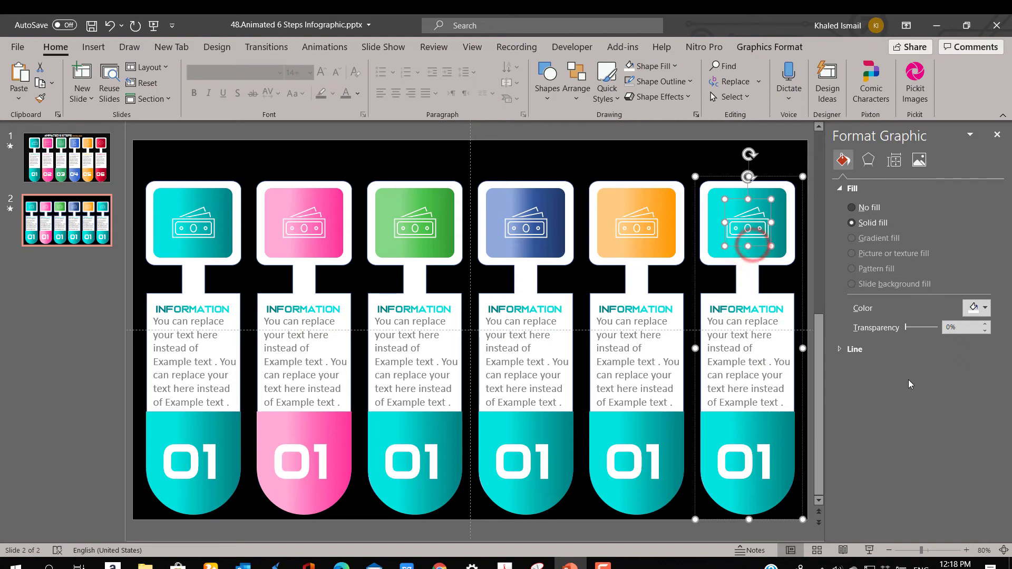
pyautogui.click(783, 247)
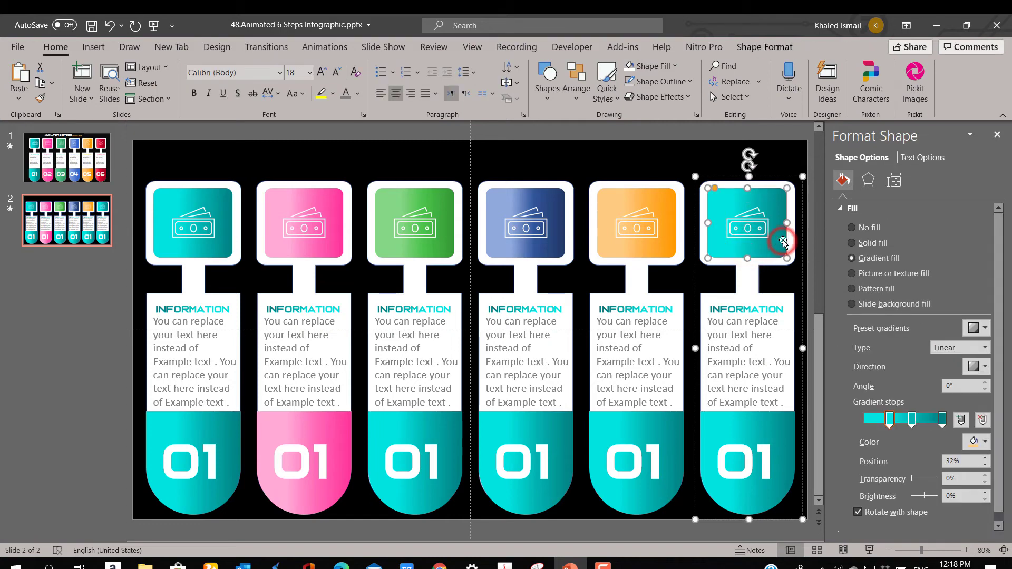
pyautogui.click(978, 441)
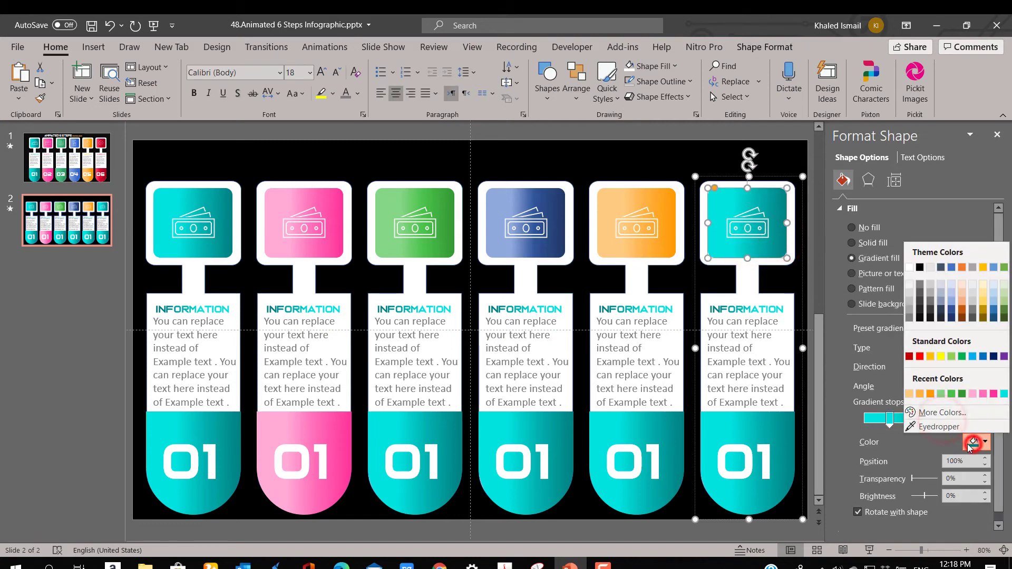
pyautogui.click(934, 413)
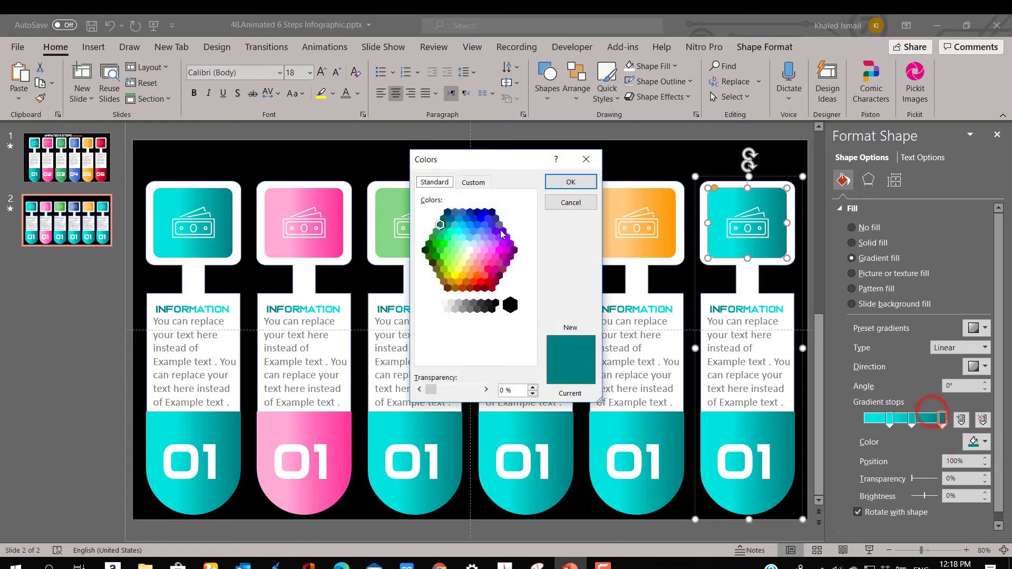
pyautogui.click(483, 286)
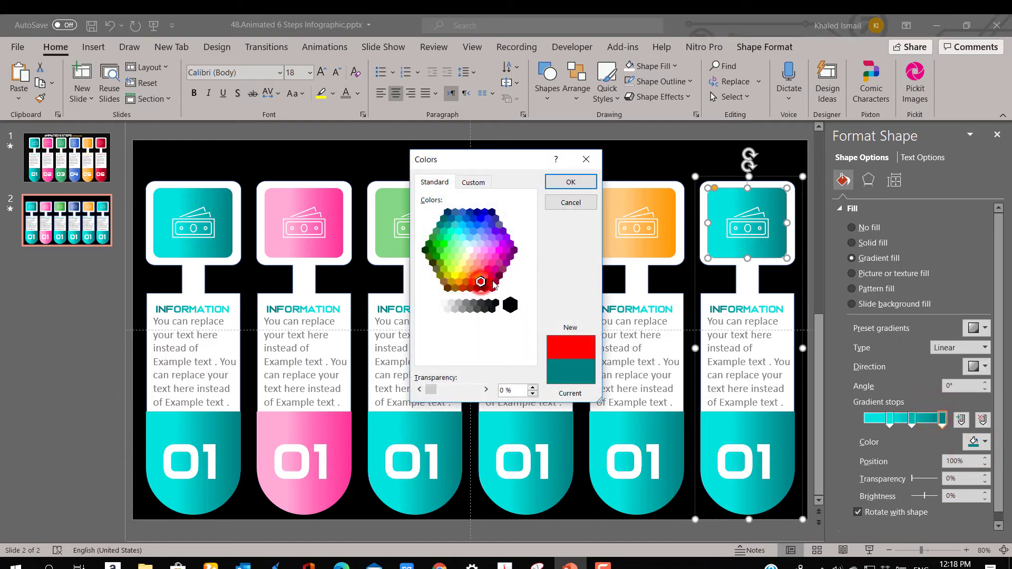
pyautogui.click(558, 184)
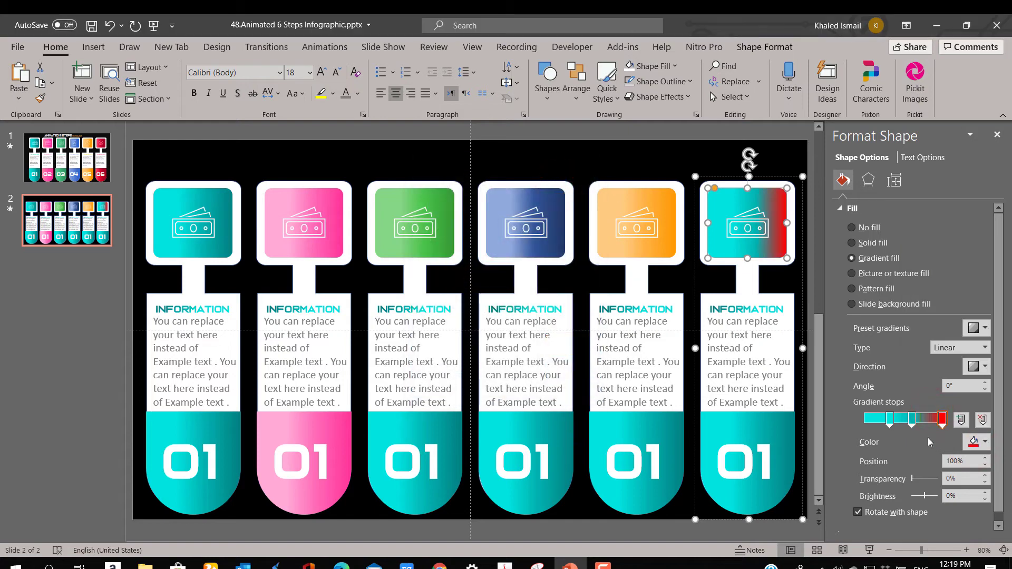
pyautogui.click(963, 443)
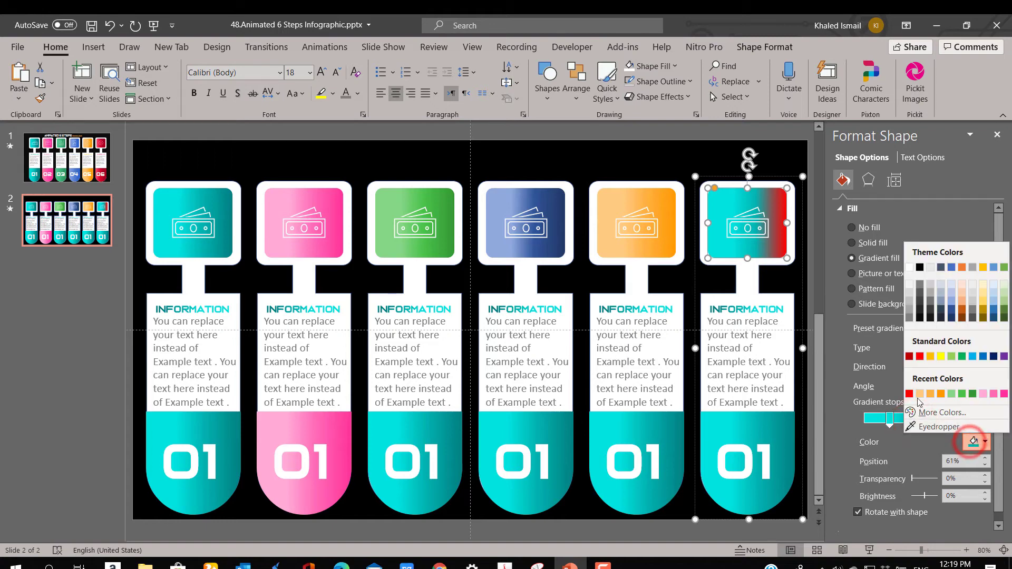
pyautogui.click(909, 396)
pyautogui.click(982, 447)
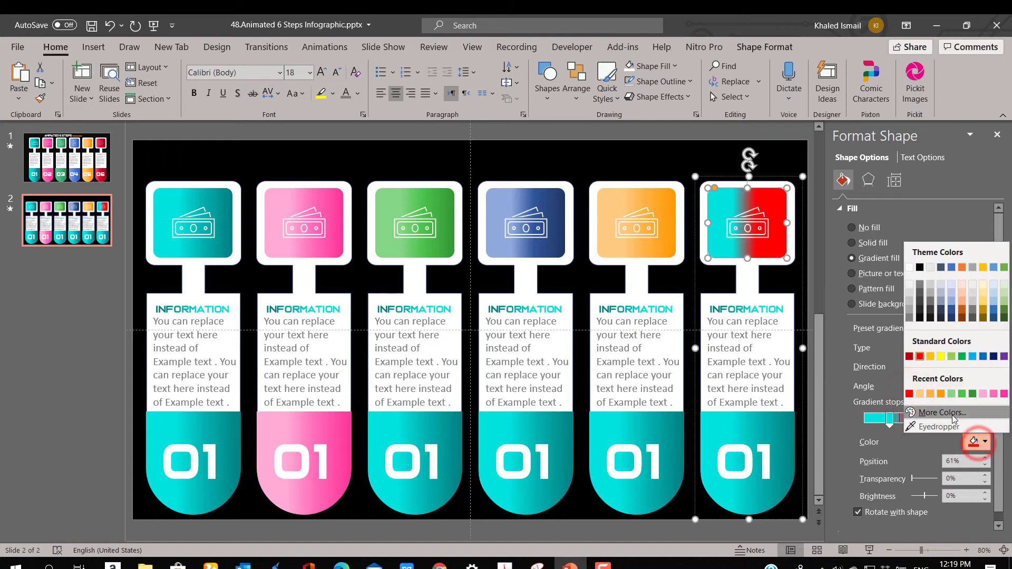
pyautogui.click(952, 416)
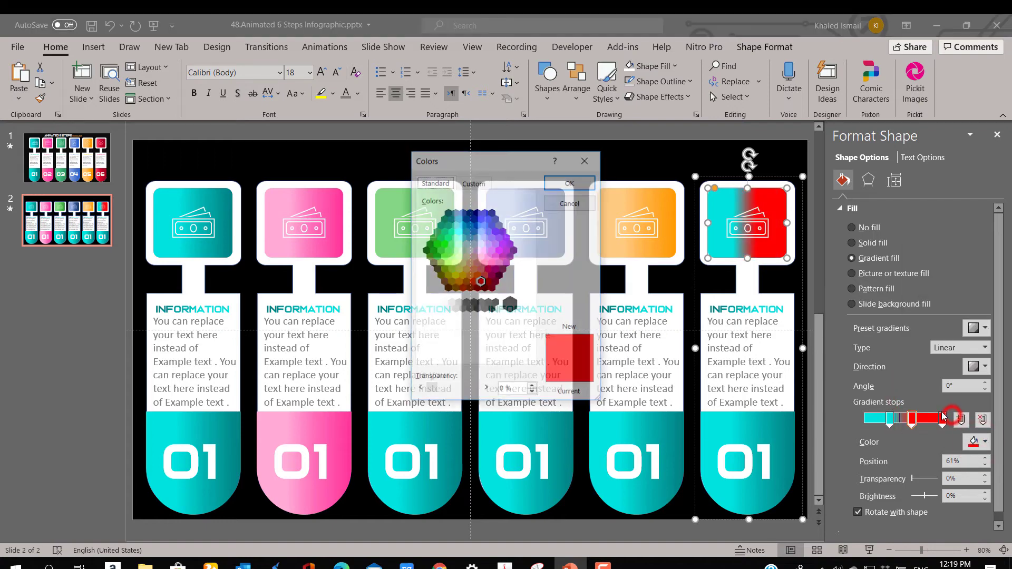
pyautogui.click(478, 186)
pyautogui.click(527, 240)
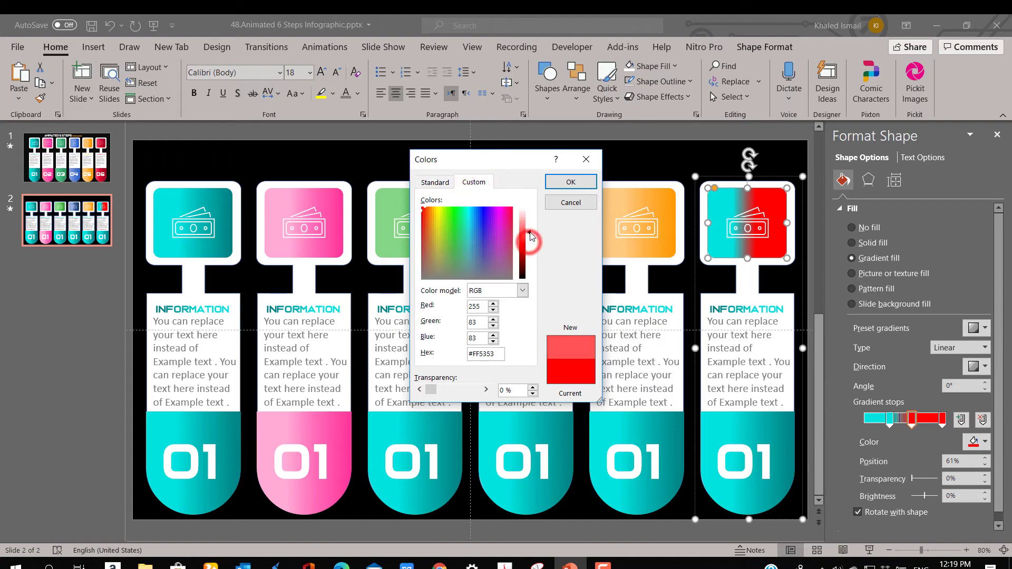
pyautogui.click(570, 181)
# Make the first gradient stop pale pink #FF8989
pyautogui.click(890, 420)
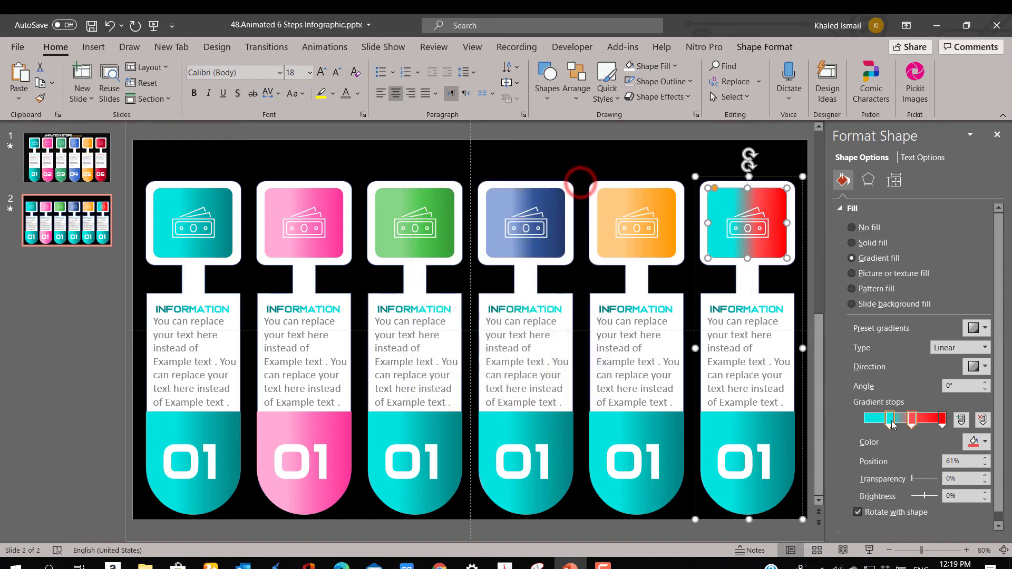
pyautogui.click(979, 442)
pyautogui.click(951, 416)
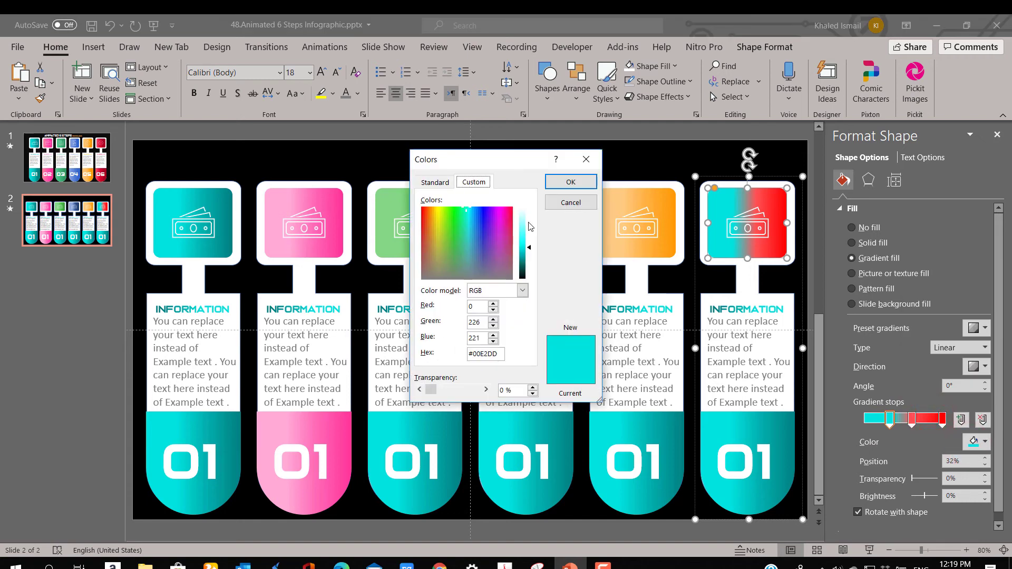
pyautogui.click(586, 159)
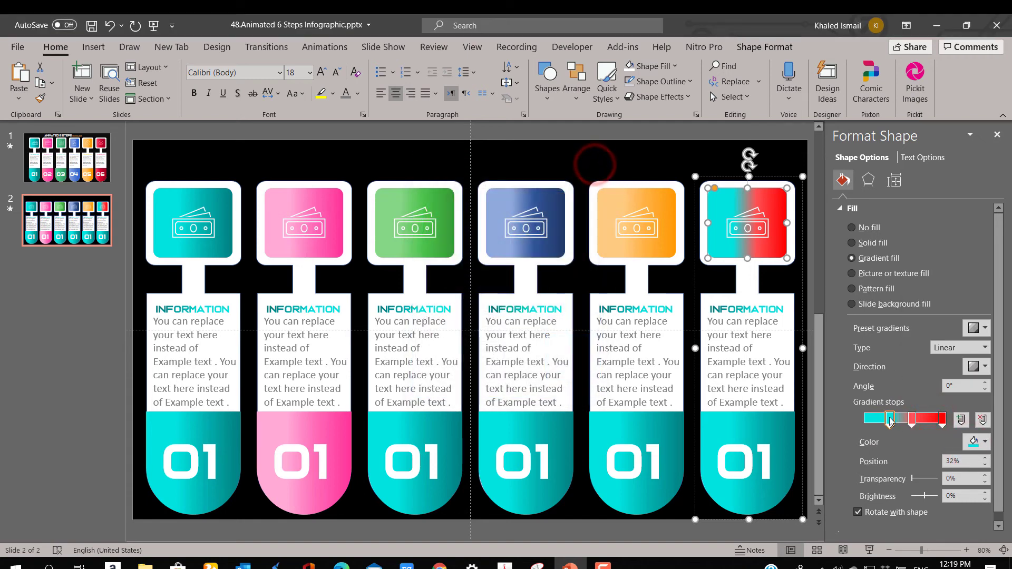
pyautogui.click(974, 444)
pyautogui.click(907, 390)
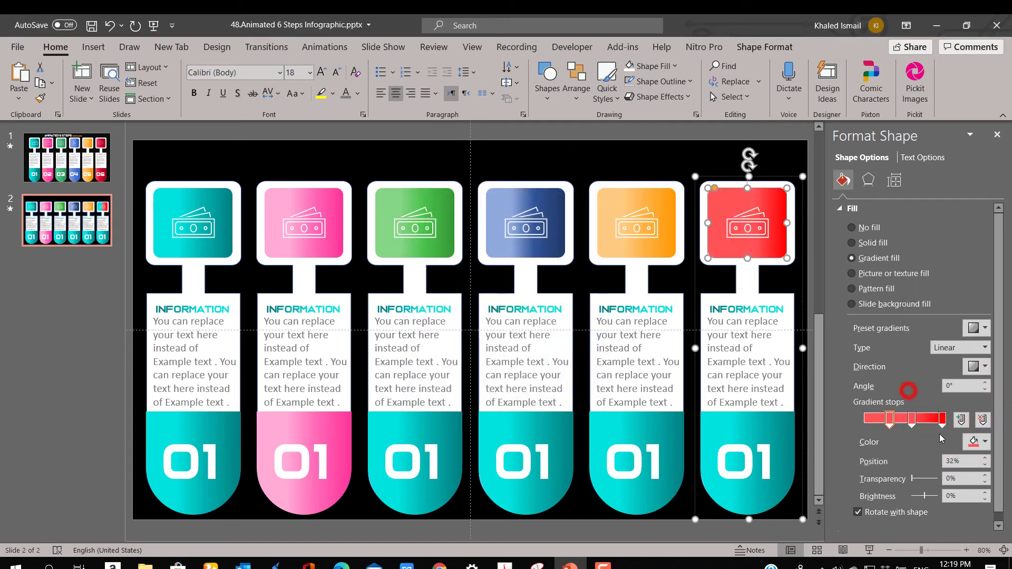
pyautogui.click(971, 442)
pyautogui.click(927, 414)
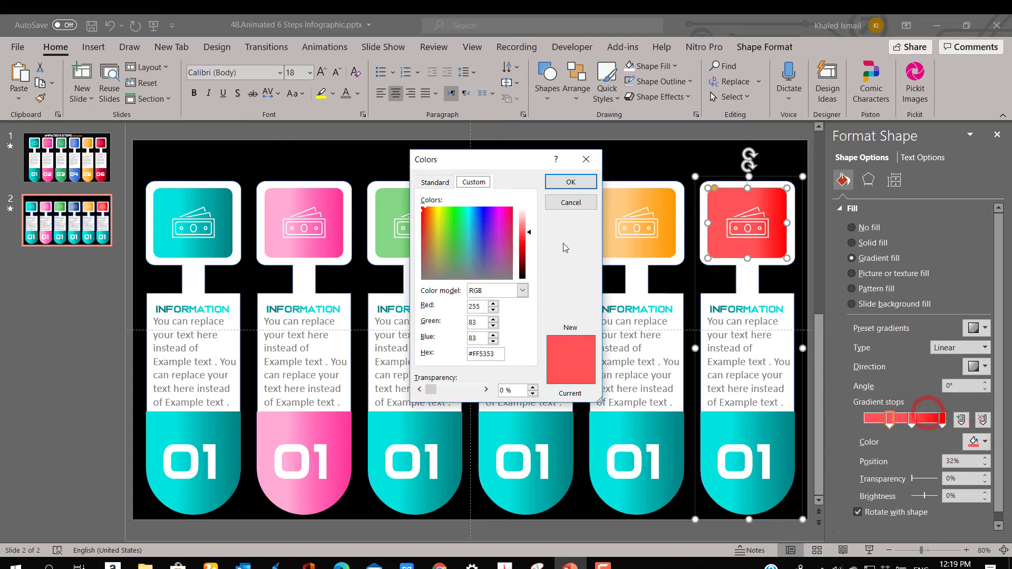
pyautogui.moveTo(530, 235); pyautogui.dragTo(531, 223)
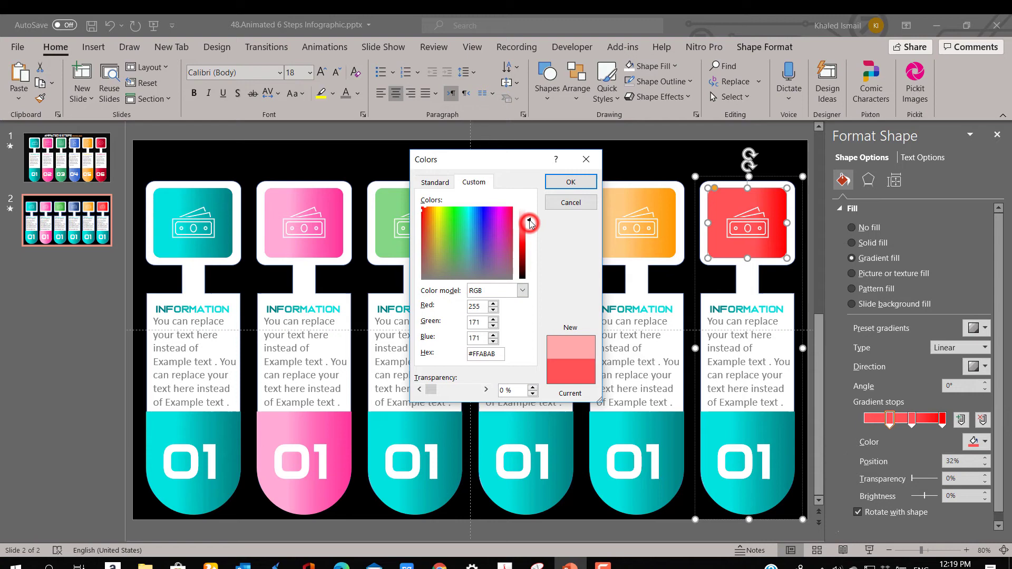
pyautogui.click(560, 183)
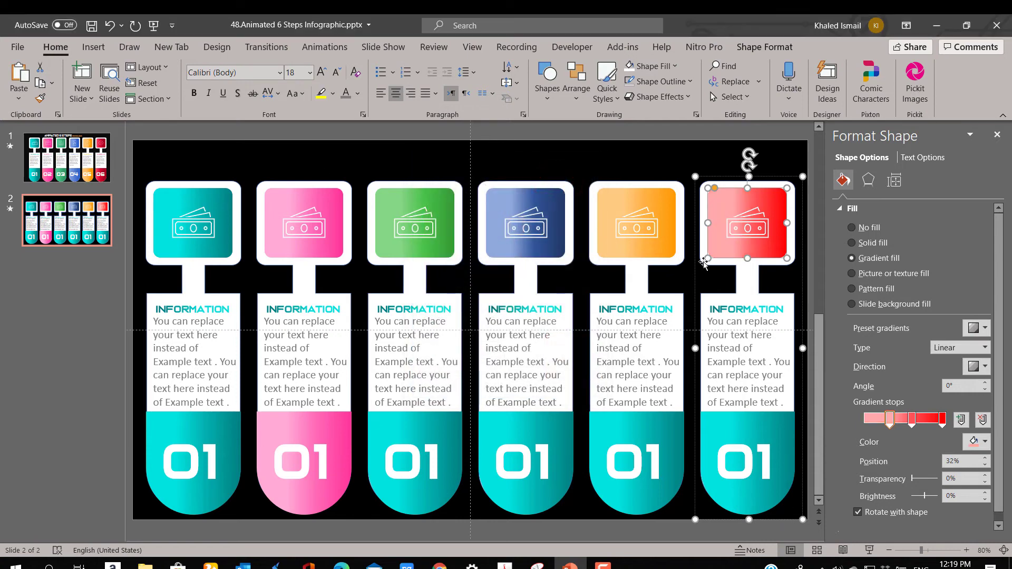
# Paint the red gradient onto the sixth 01 shape and set its direction to 180°
pyautogui.click(748, 500)
pyautogui.click(972, 366)
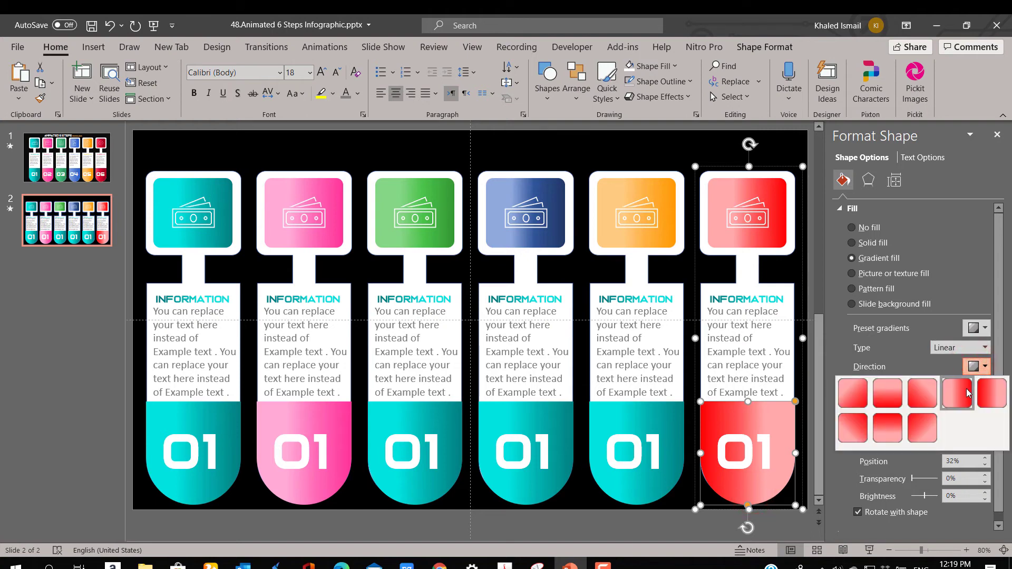
pyautogui.click(968, 393)
pyautogui.click(972, 366)
pyautogui.click(996, 392)
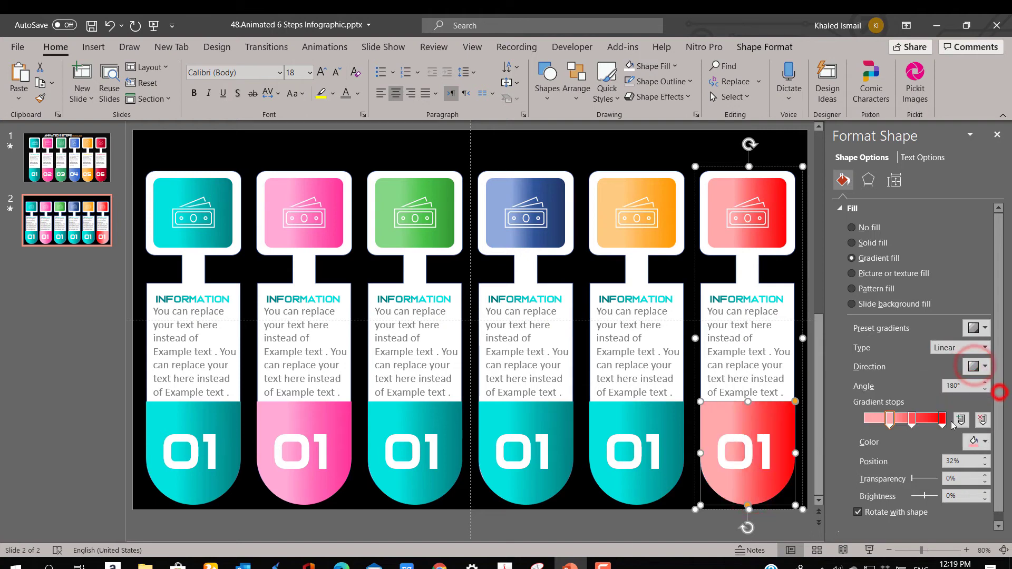
# Copy the orange icon square's gradient onto the fifth 01 shape, direction Linear Left
pyautogui.click(653, 246)
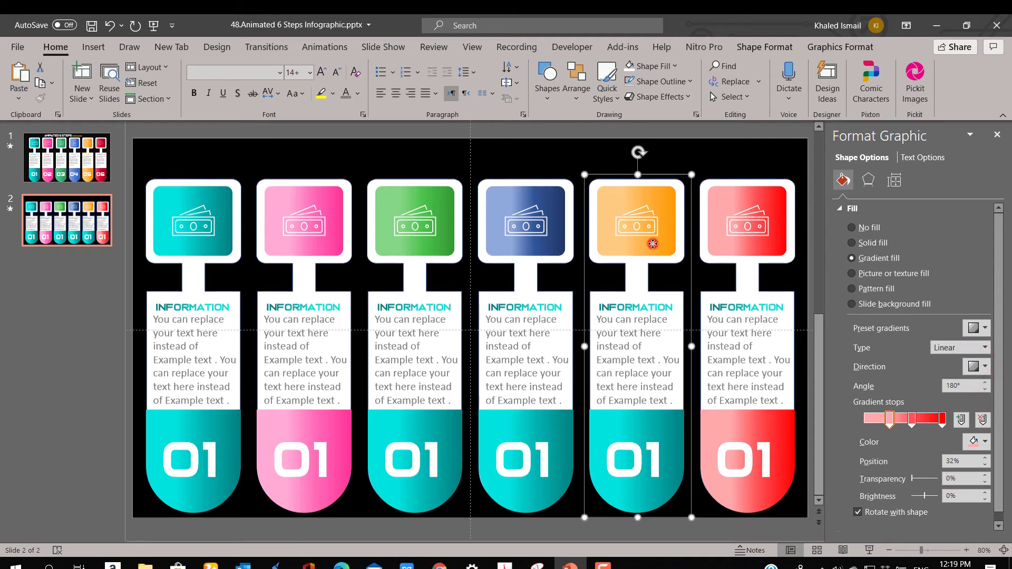
pyautogui.click(655, 237)
pyautogui.click(669, 238)
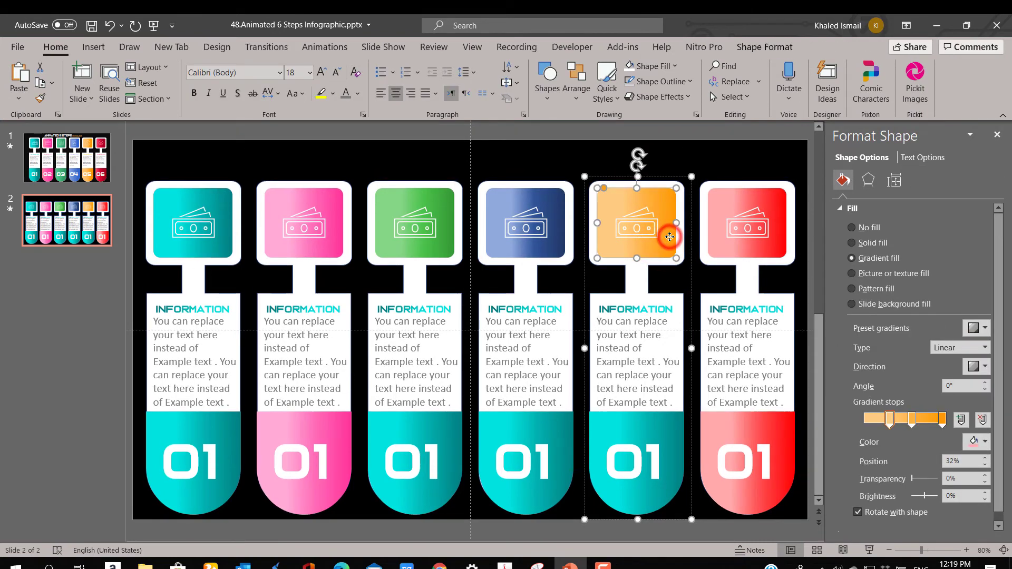
pyautogui.click(40, 100)
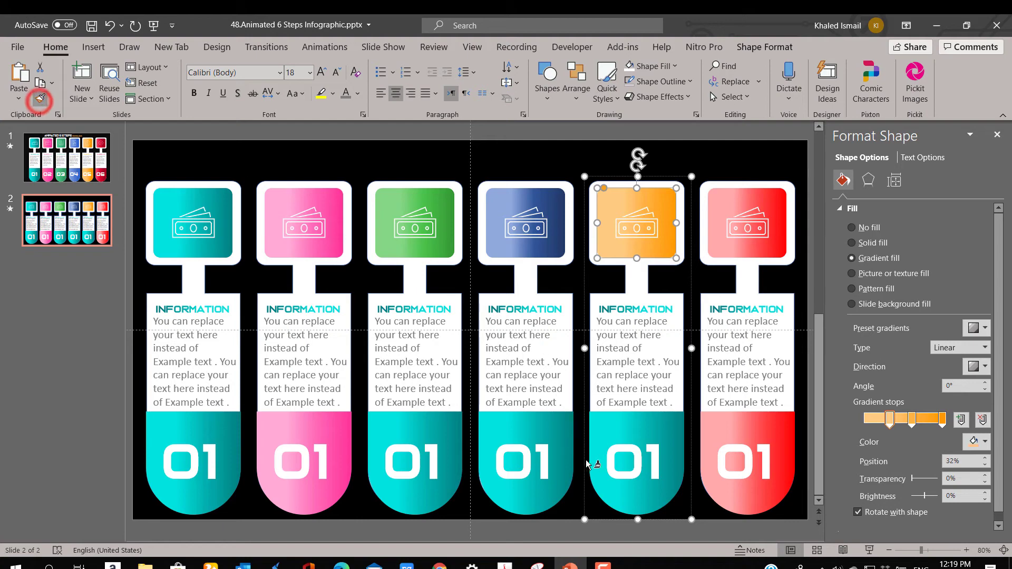
pyautogui.click(651, 491)
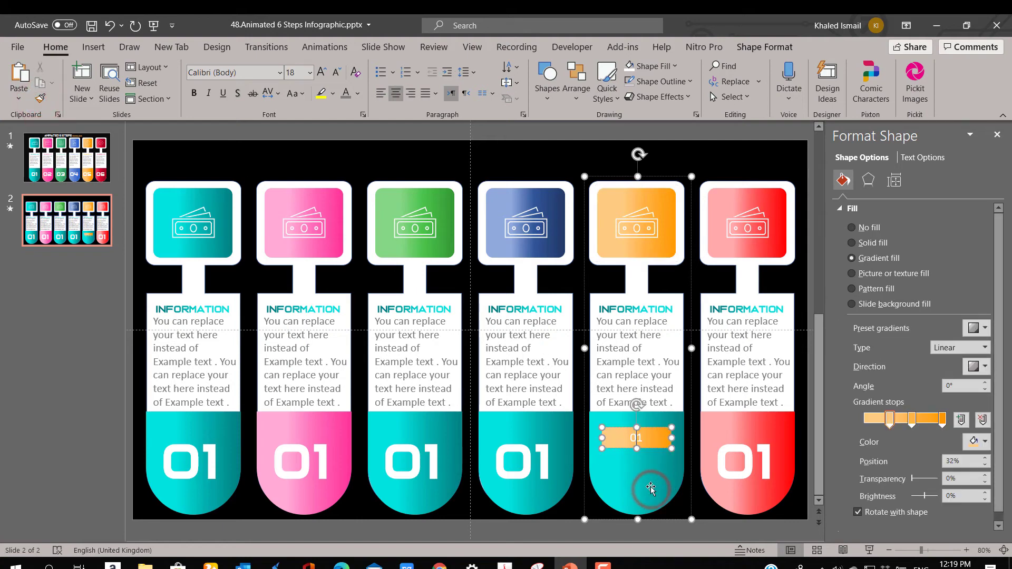
pyautogui.hotkey('ctrl', 'z')
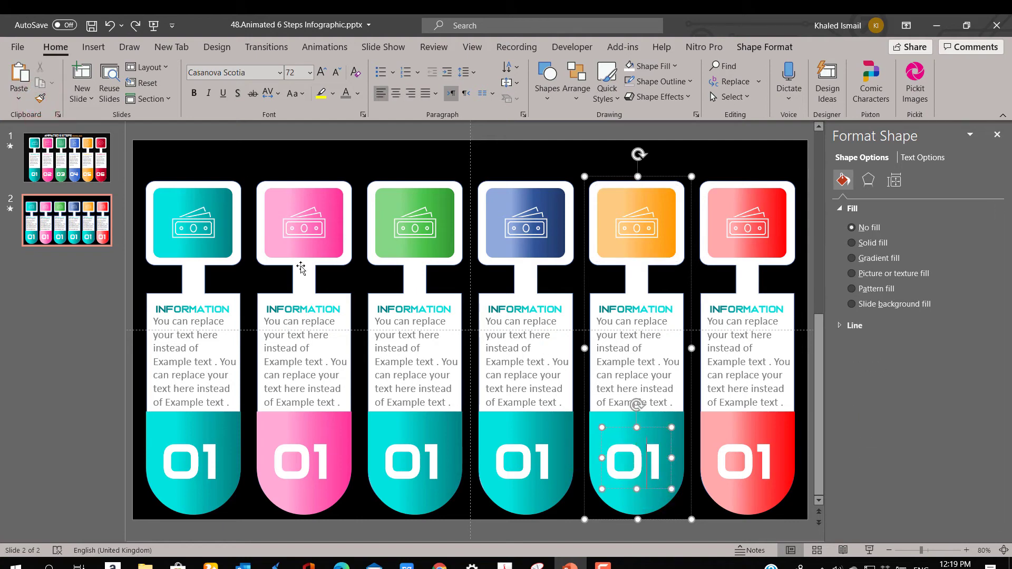
pyautogui.click(40, 98)
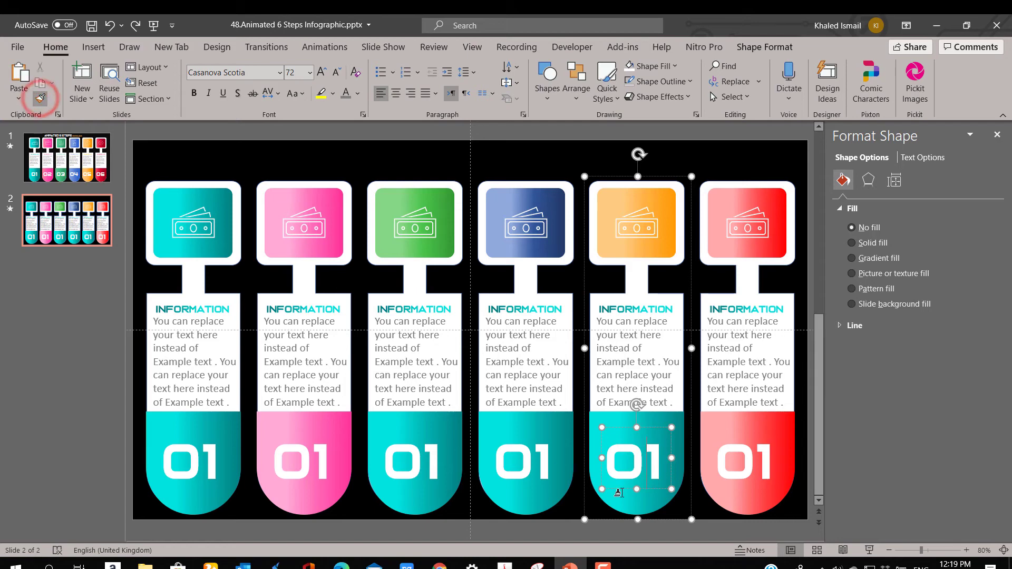
pyautogui.click(646, 507)
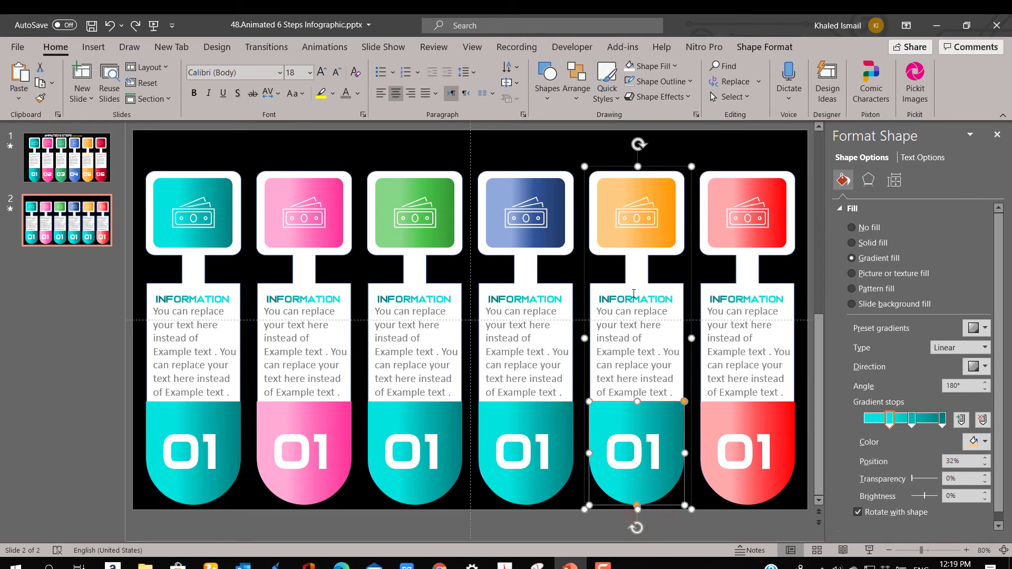
pyautogui.click(656, 246)
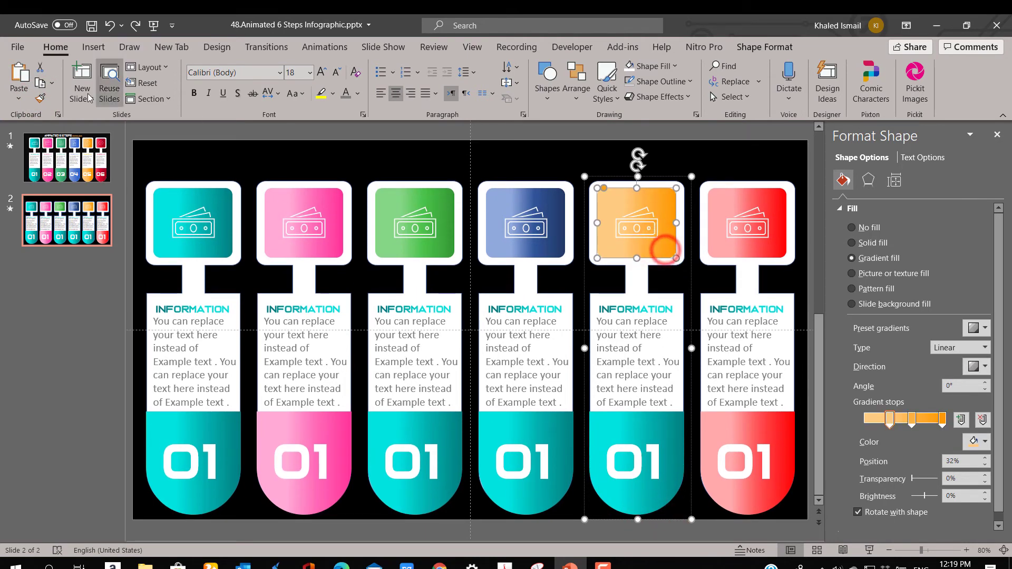
pyautogui.click(650, 499)
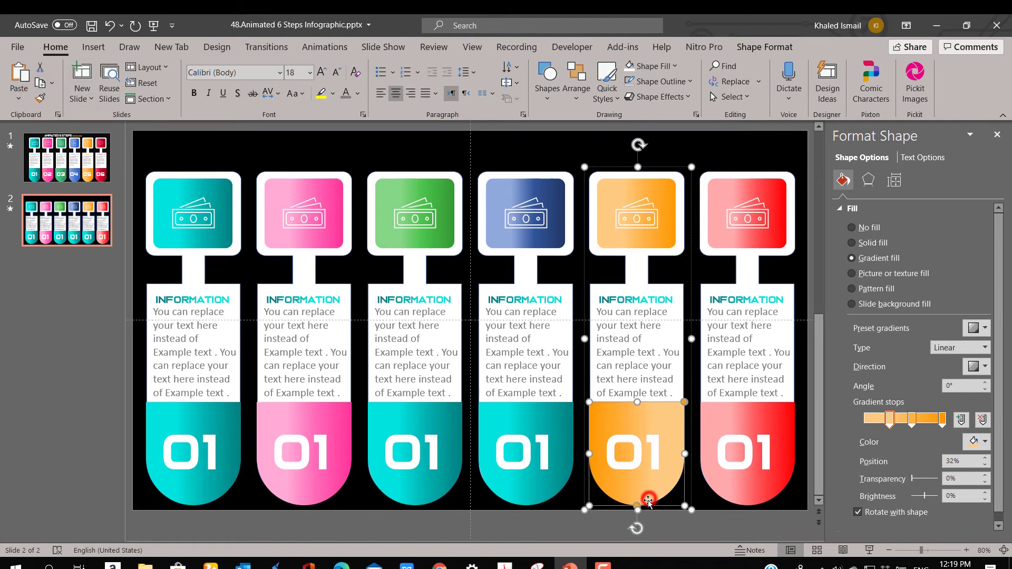
pyautogui.click(972, 368)
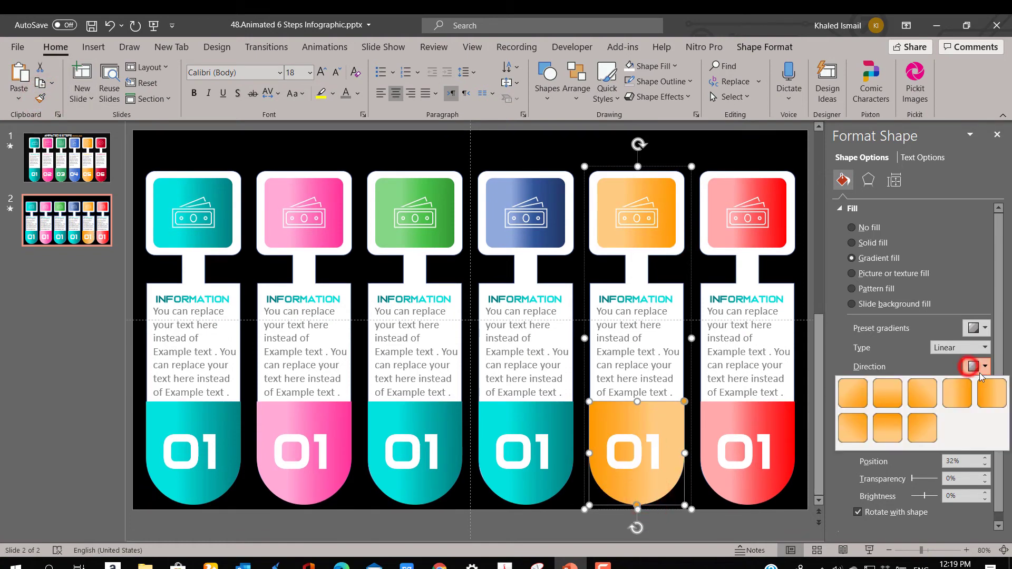
pyautogui.click(990, 400)
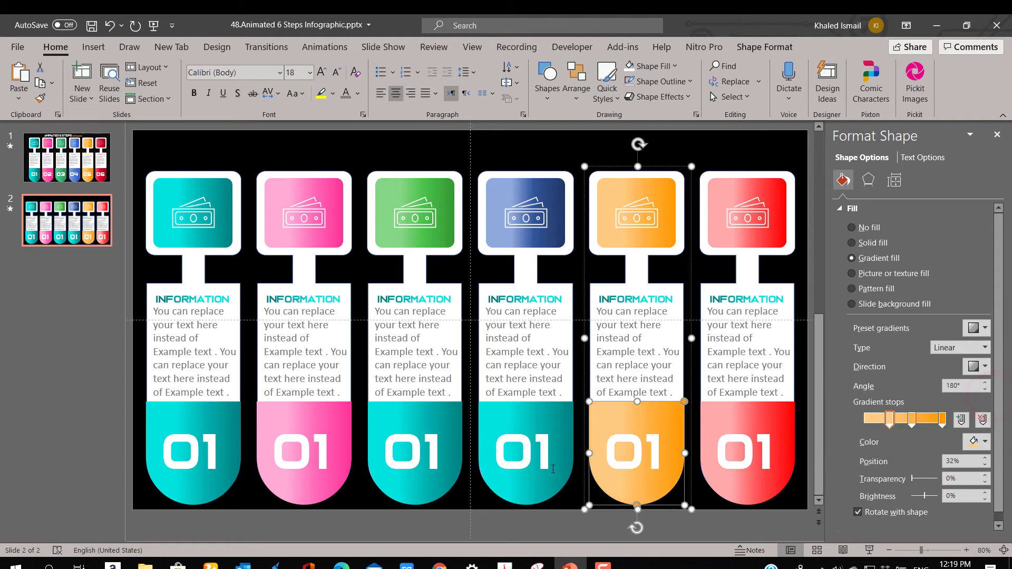
pyautogui.click(551, 240)
# Copy the blue icon gradient onto the fourth 01 shape, reversed to Linear Left
pyautogui.click(558, 249)
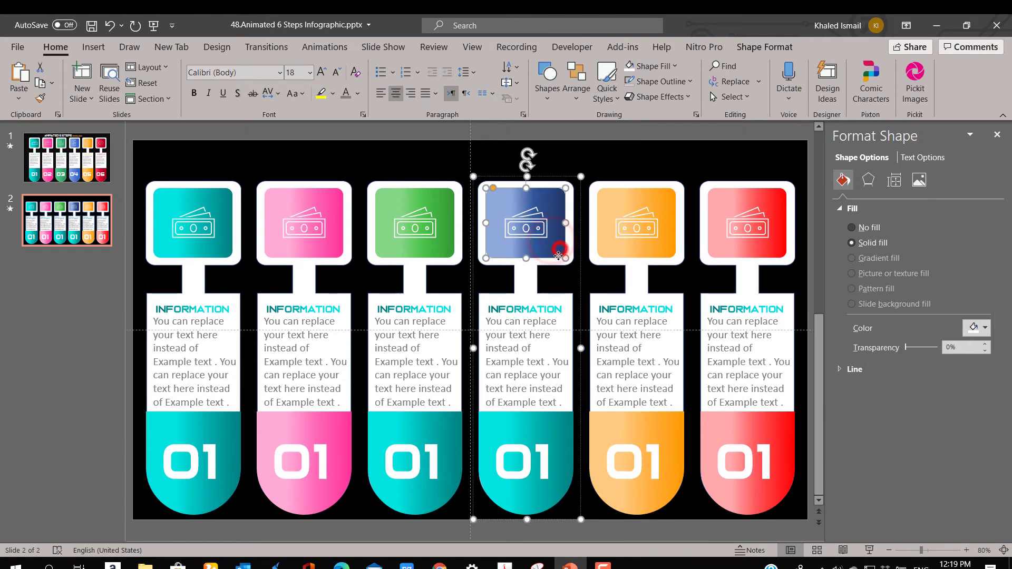
pyautogui.click(549, 495)
pyautogui.click(978, 368)
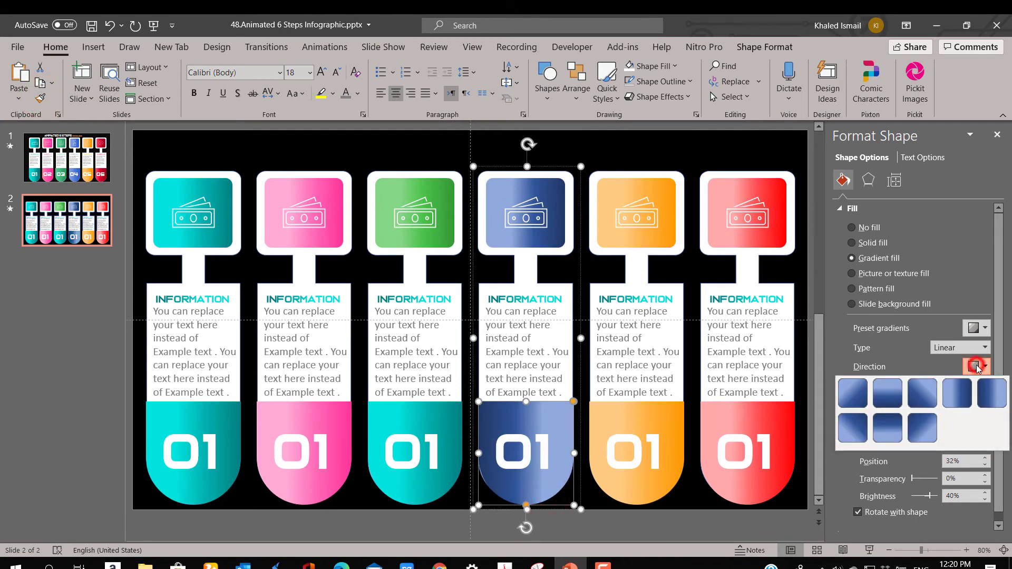
pyautogui.click(995, 397)
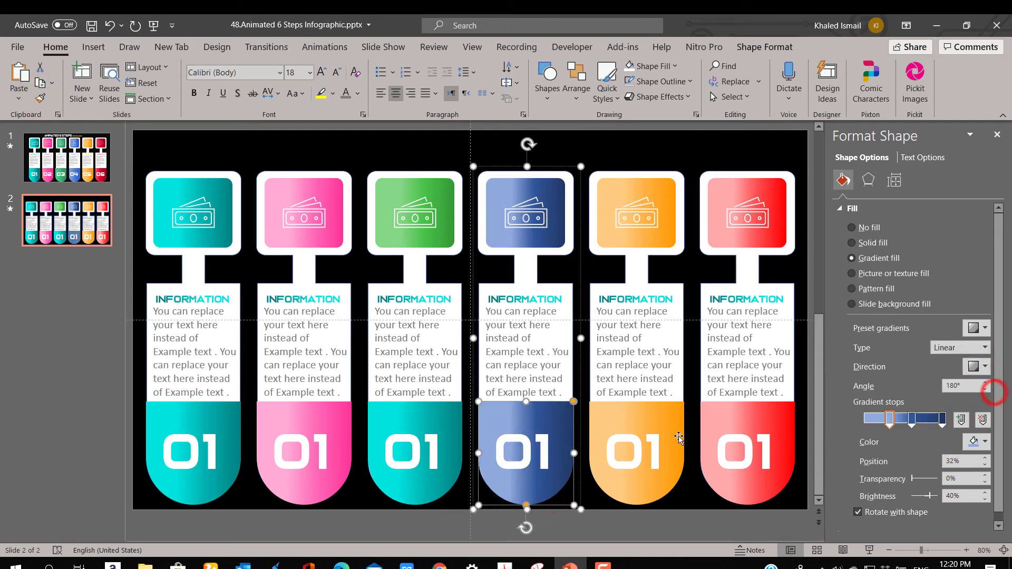
# Copy the green icon gradient onto the third 01 shape, reversed to Linear Left
pyautogui.click(435, 243)
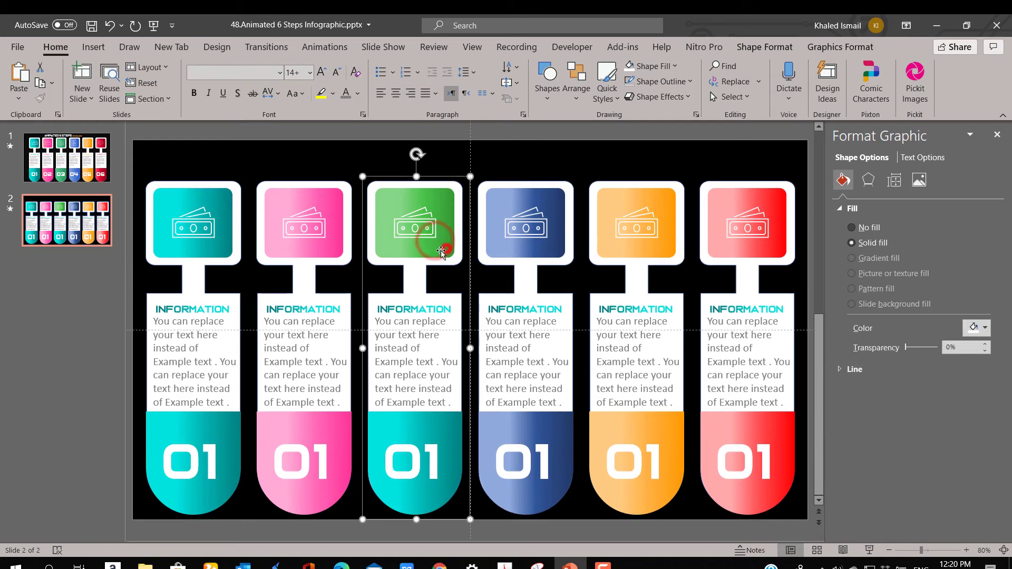
pyautogui.click(444, 254)
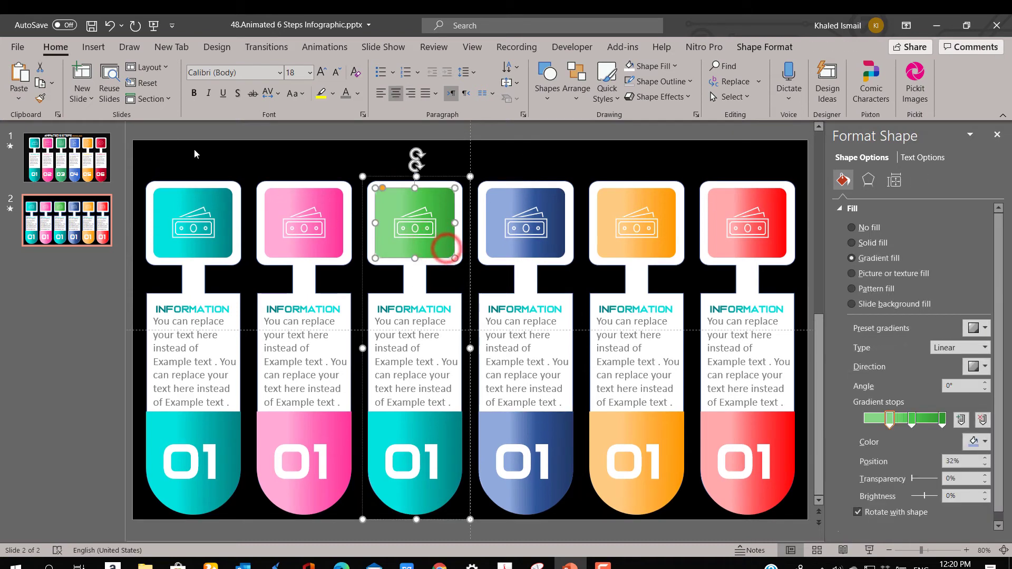
pyautogui.click(435, 490)
pyautogui.click(974, 367)
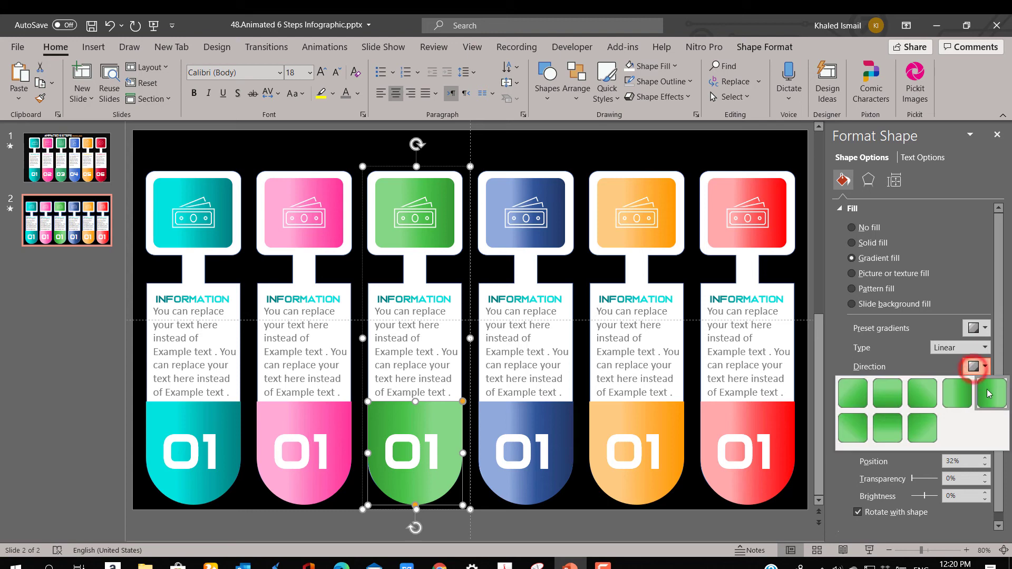
pyautogui.click(987, 393)
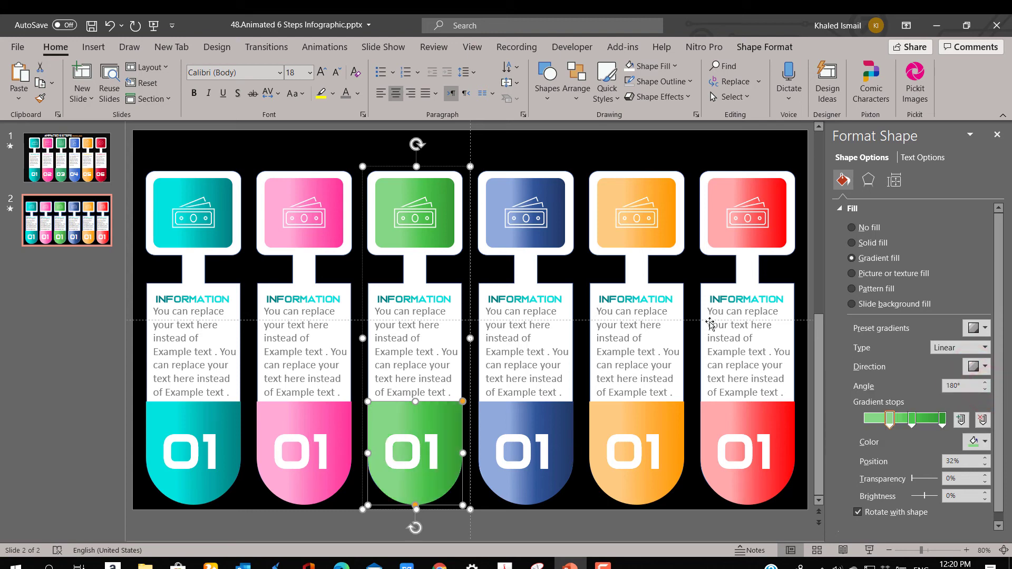
pyautogui.click(304, 300)
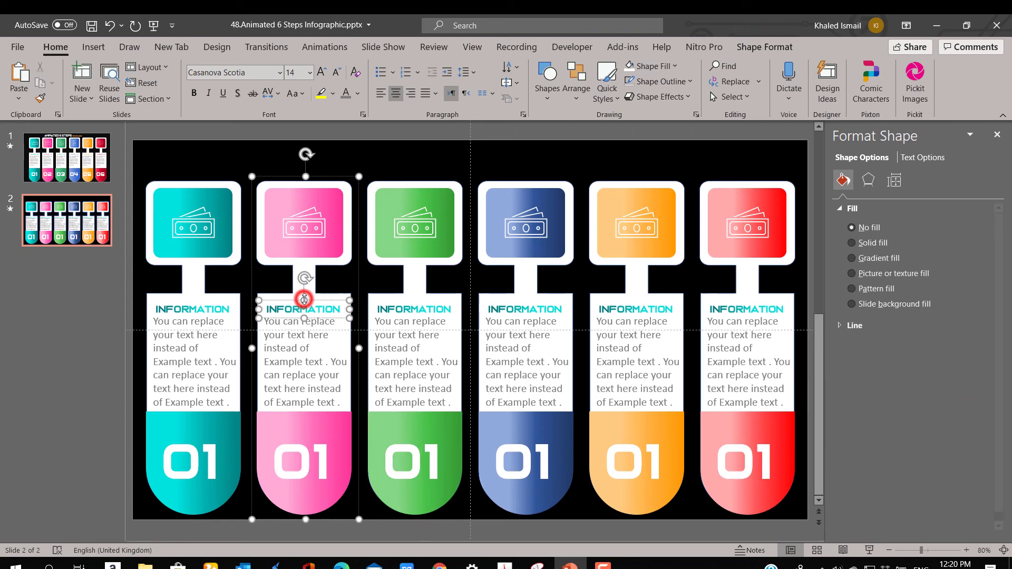
pyautogui.click(328, 255)
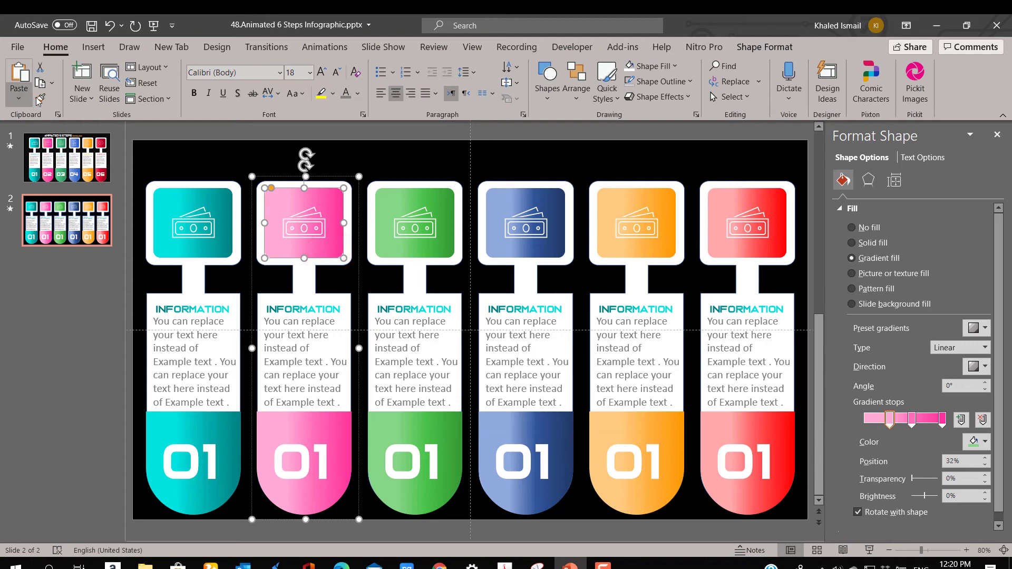
pyautogui.click(322, 314)
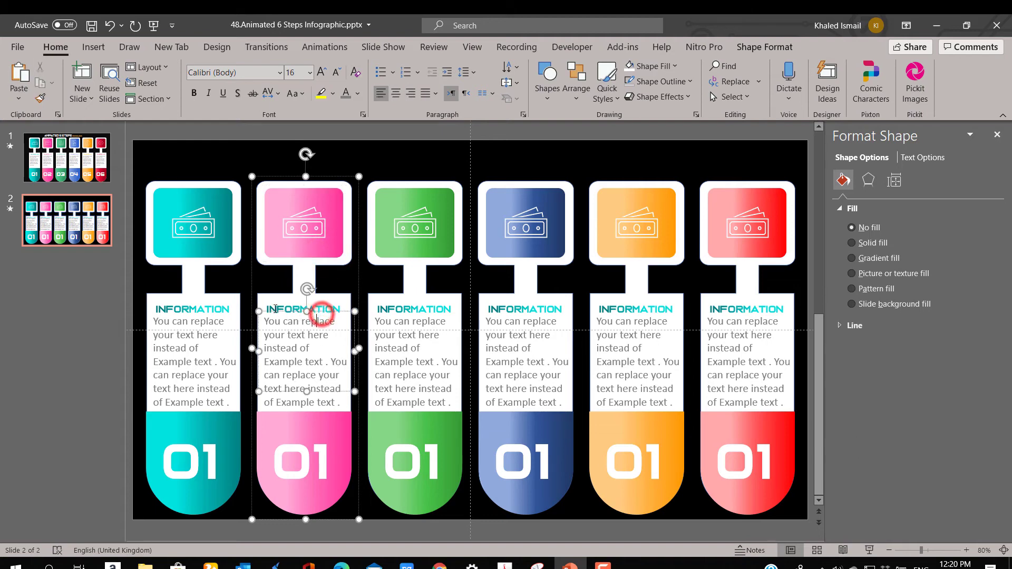
pyautogui.click(271, 308)
# Fill the second INFORMATION heading's gradient text stops with pinks sampled from its icon
pyautogui.doubleClick(269, 308)
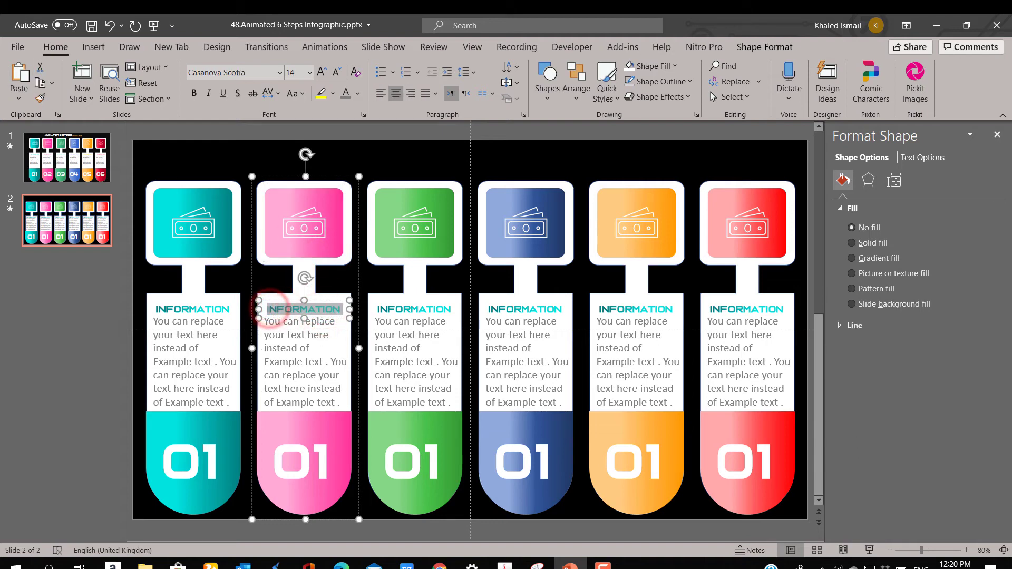
pyautogui.click(922, 160)
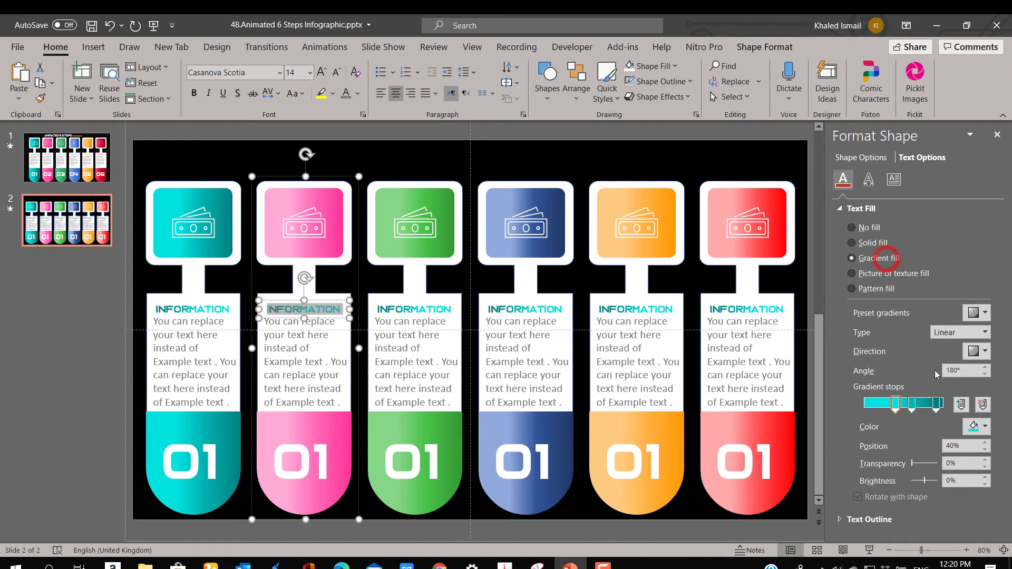
pyautogui.click(937, 405)
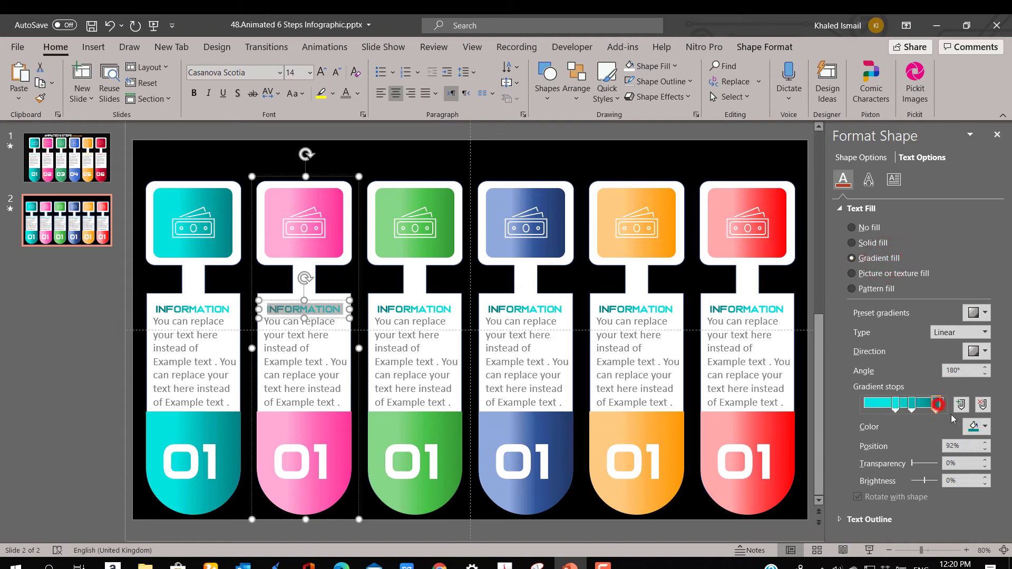
pyautogui.click(978, 427)
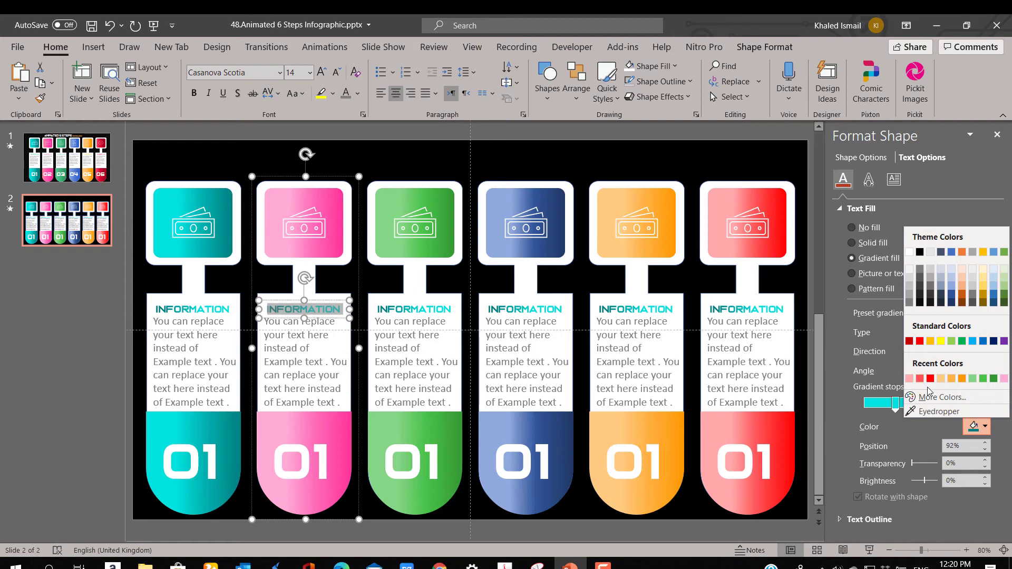
pyautogui.click(938, 411)
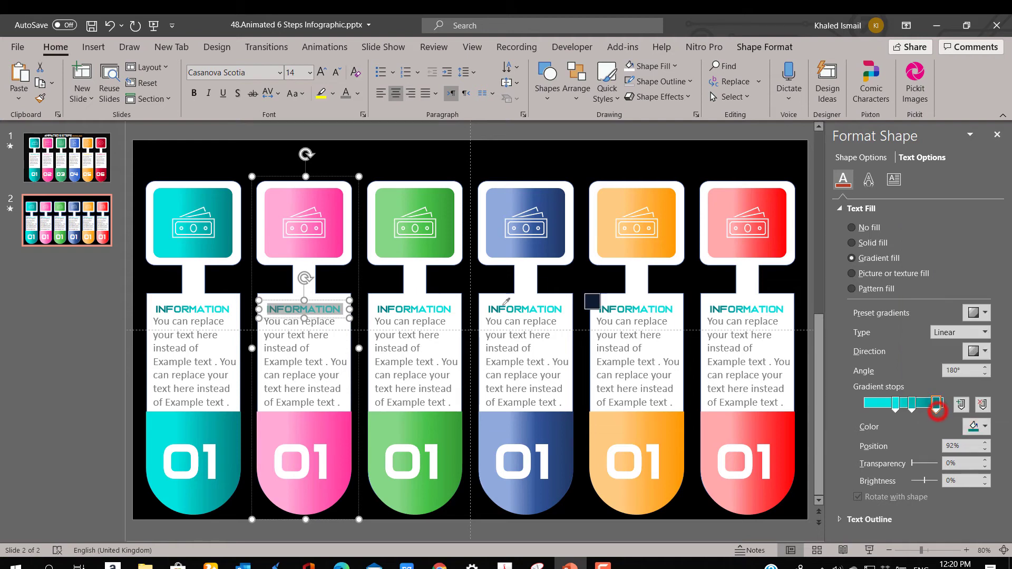
pyautogui.click(340, 240)
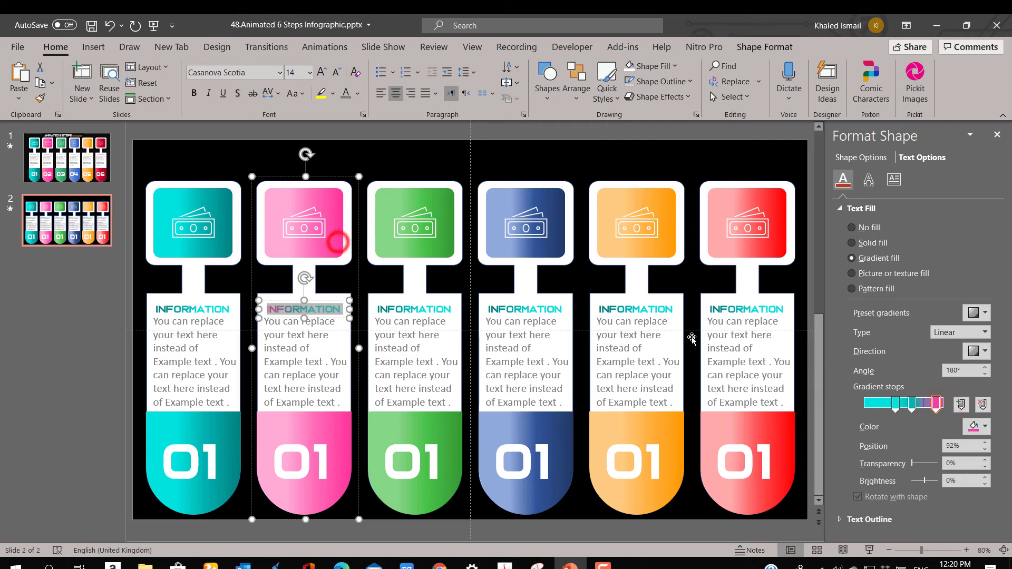
pyautogui.click(978, 425)
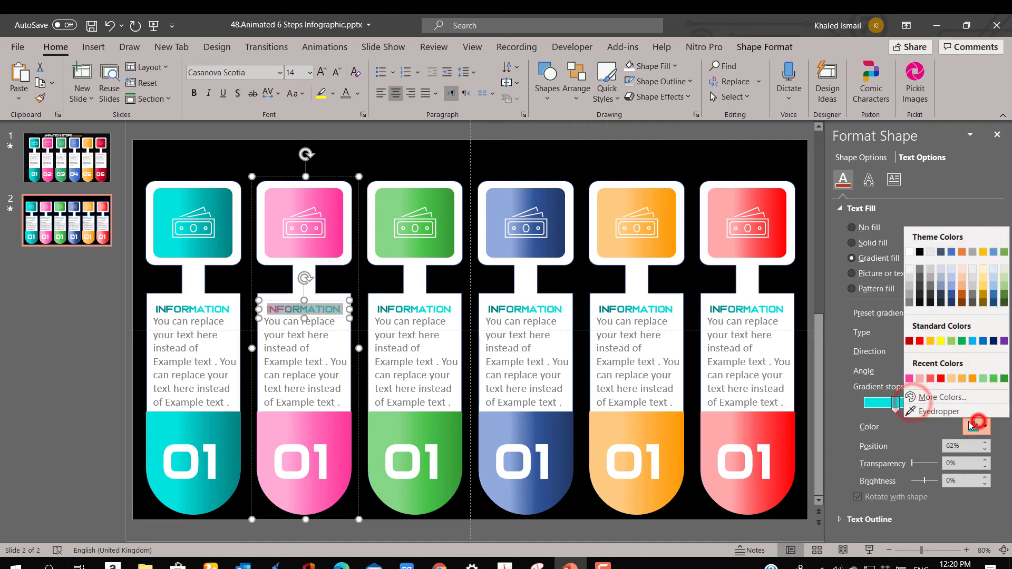
pyautogui.click(937, 411)
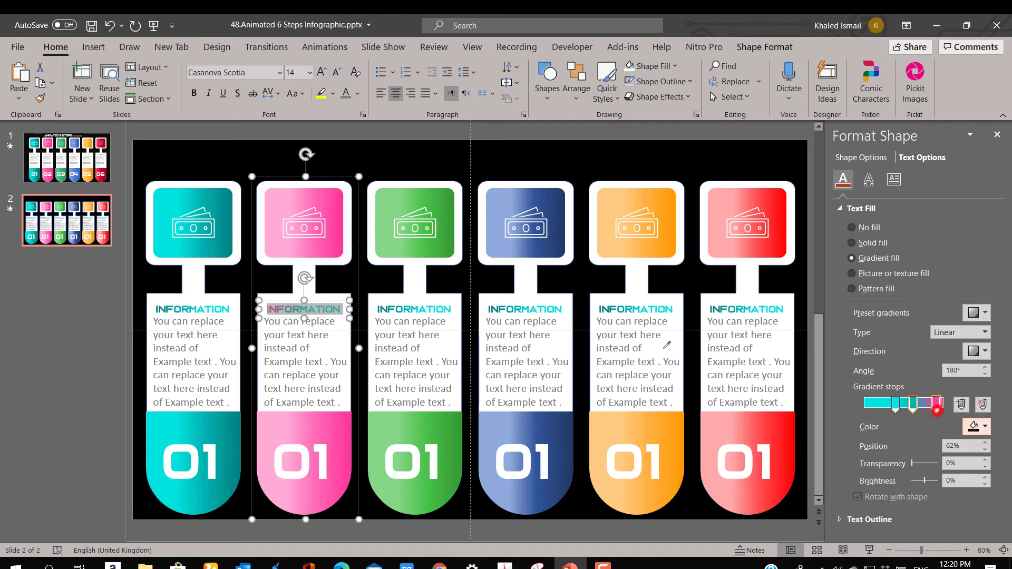
pyautogui.click(301, 248)
pyautogui.click(894, 411)
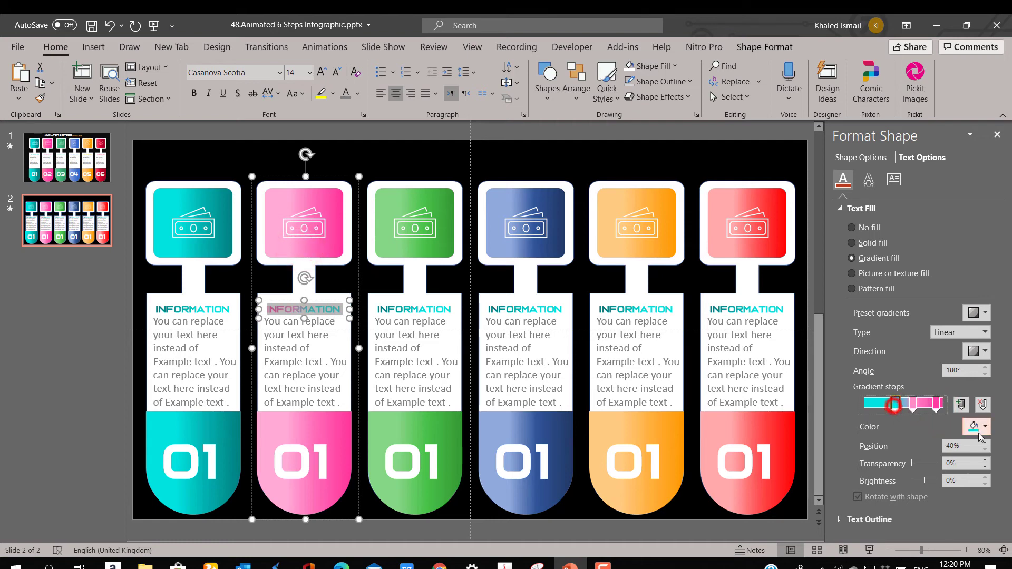
pyautogui.click(978, 425)
pyautogui.click(807, 410)
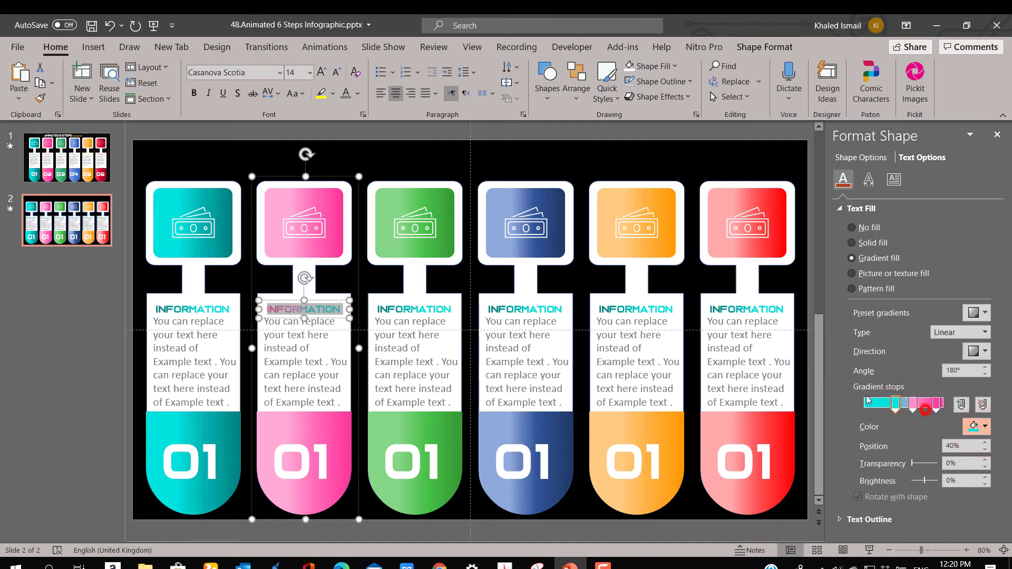
pyautogui.click(275, 195)
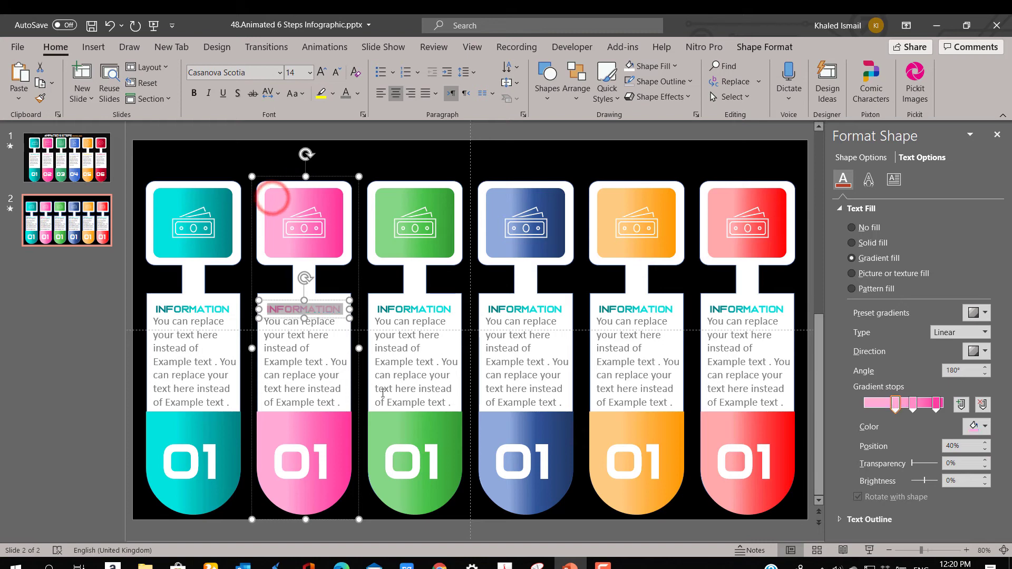
# Fill the third INFORMATION heading's gradient stops with greens eyedropped from the green icon
pyautogui.doubleClick(429, 306)
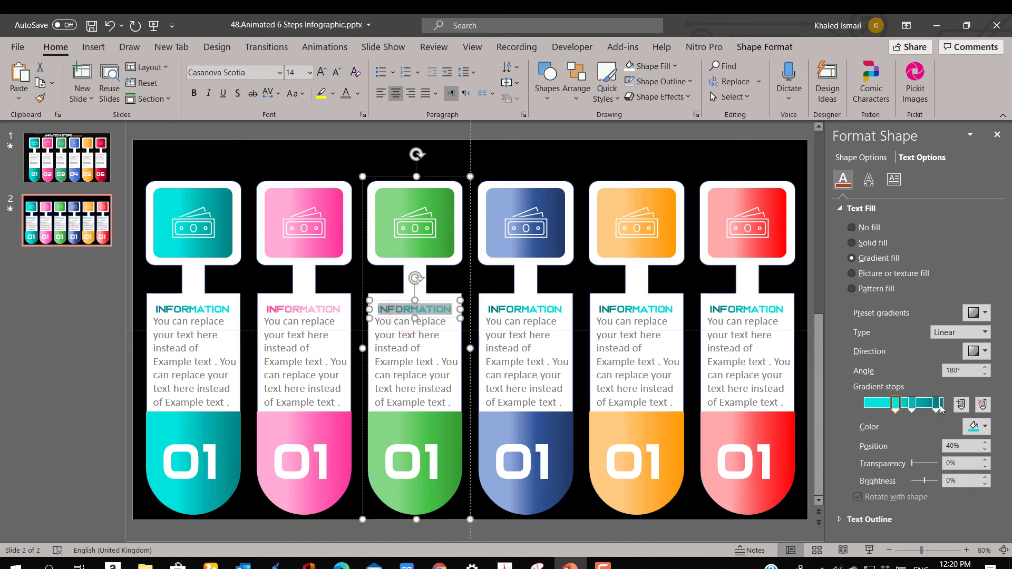
pyautogui.click(969, 427)
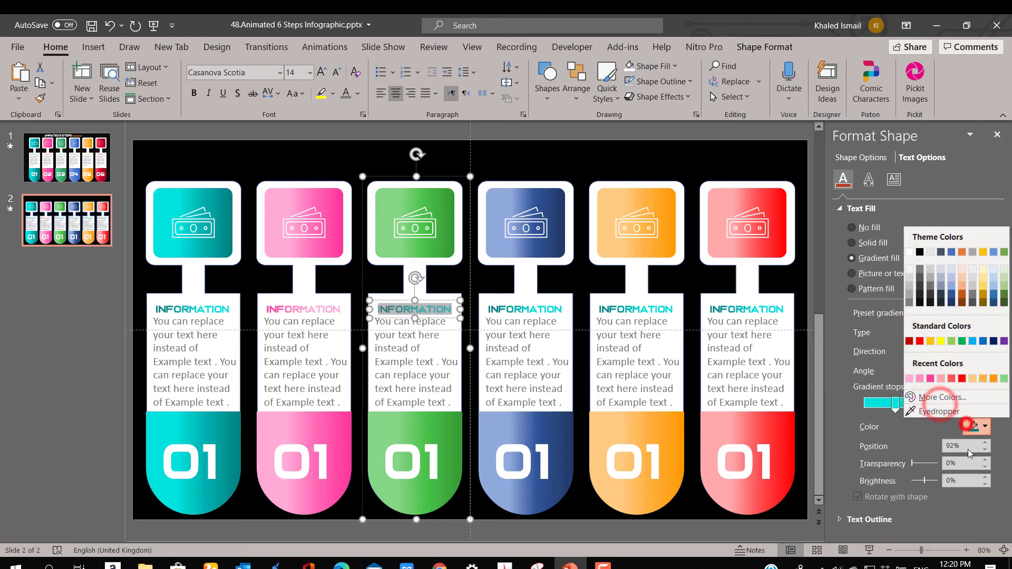
pyautogui.click(937, 413)
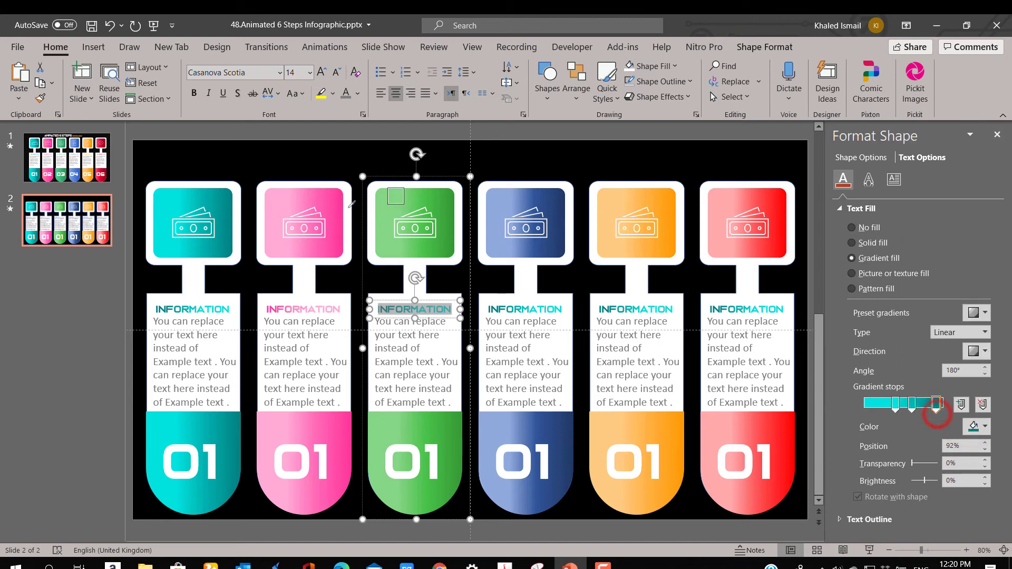
pyautogui.click(442, 208)
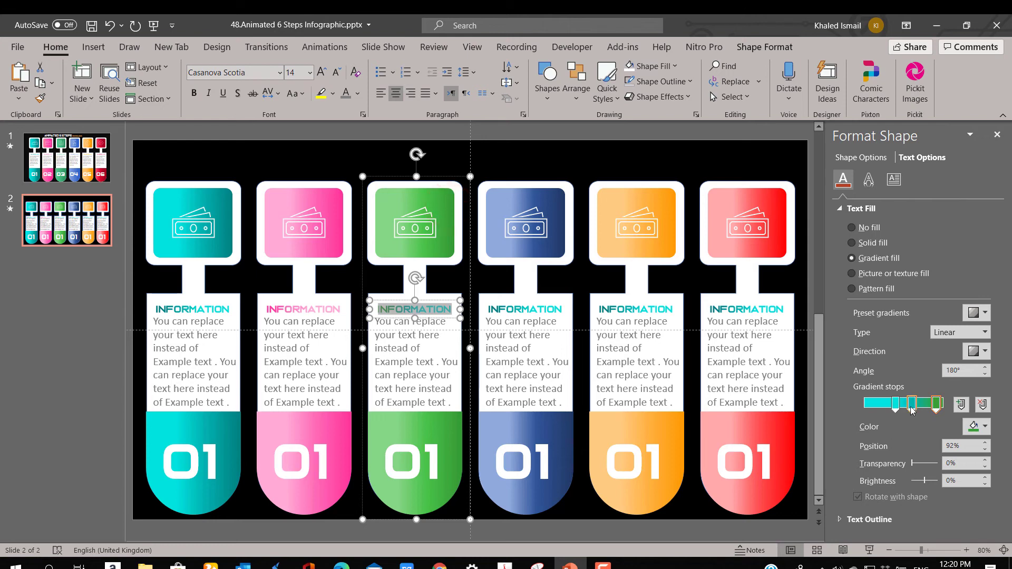
pyautogui.click(911, 404)
pyautogui.click(970, 426)
pyautogui.click(937, 412)
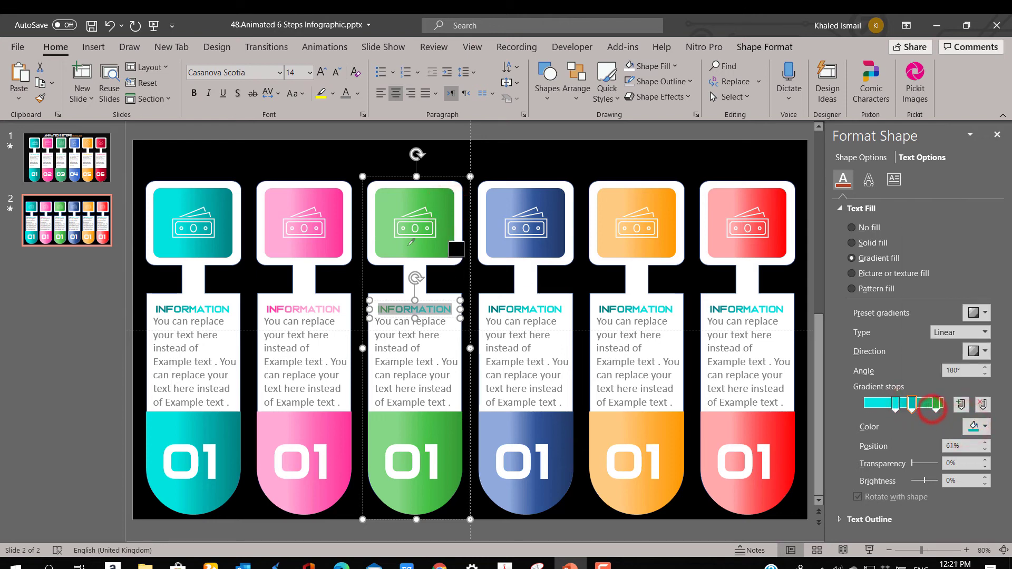
pyautogui.click(405, 194)
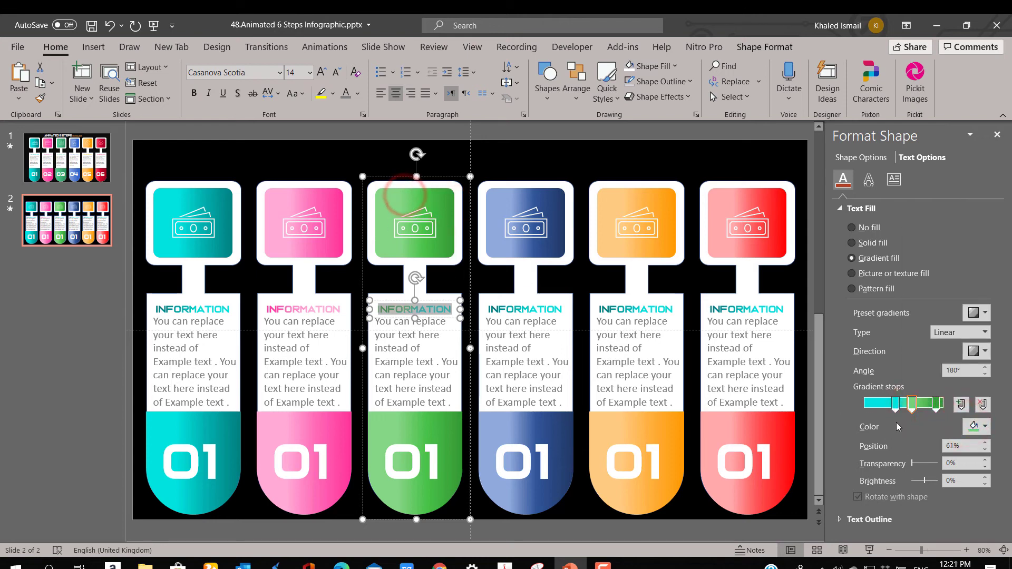
pyautogui.click(969, 427)
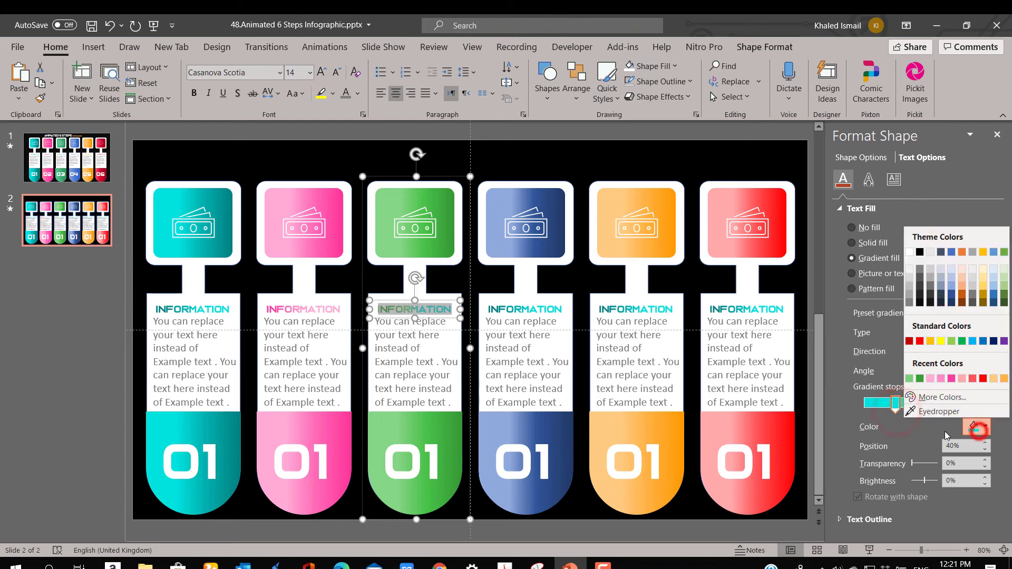
pyautogui.click(926, 408)
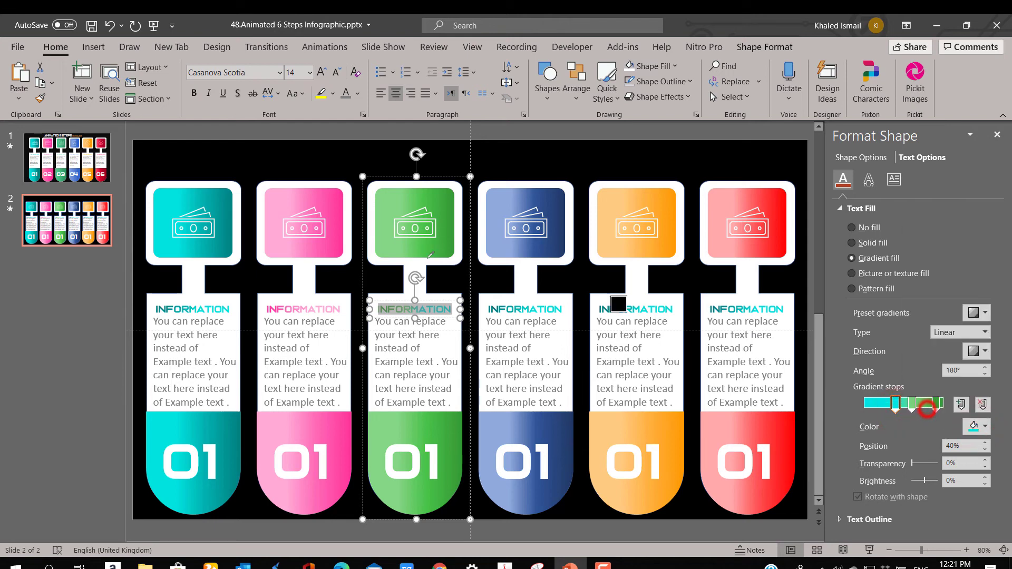
pyautogui.click(378, 198)
# Give the fourth column's INFORMATION heading a blue gradient, sampling each stop from the blue icon
pyautogui.doubleClick(530, 307)
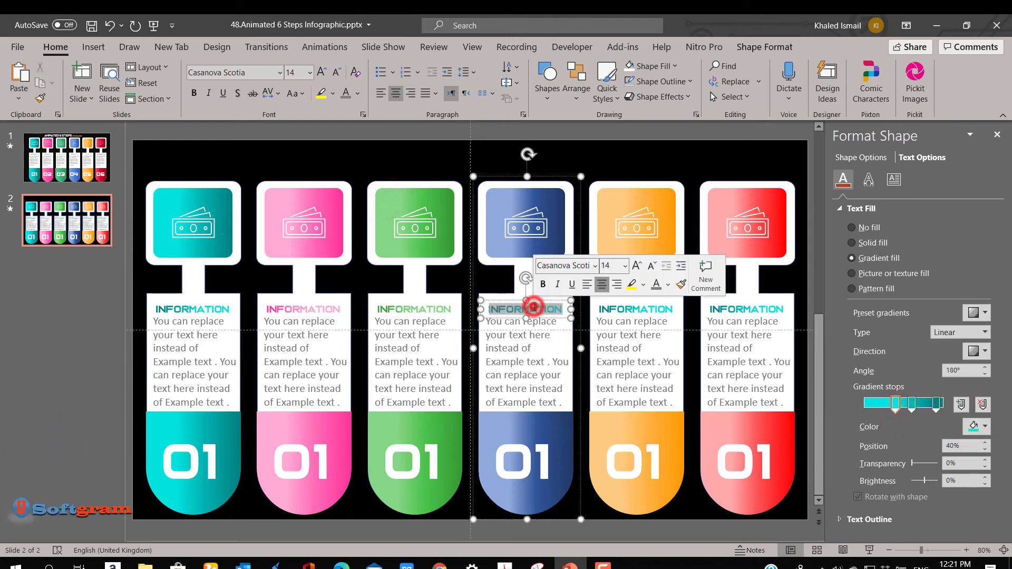
pyautogui.click(970, 426)
pyautogui.click(970, 426)
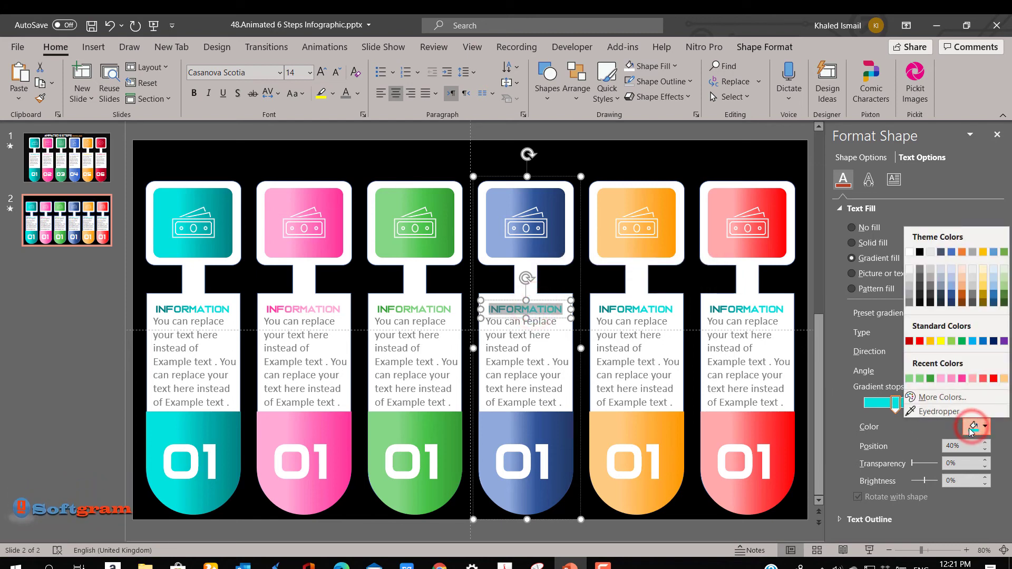
pyautogui.click(936, 405)
pyautogui.click(985, 427)
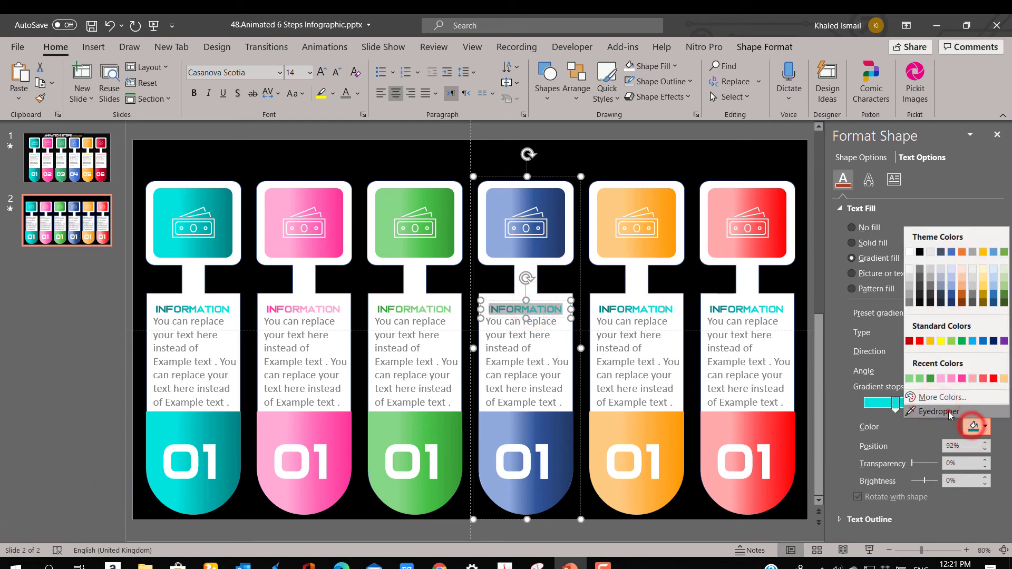
pyautogui.click(928, 435)
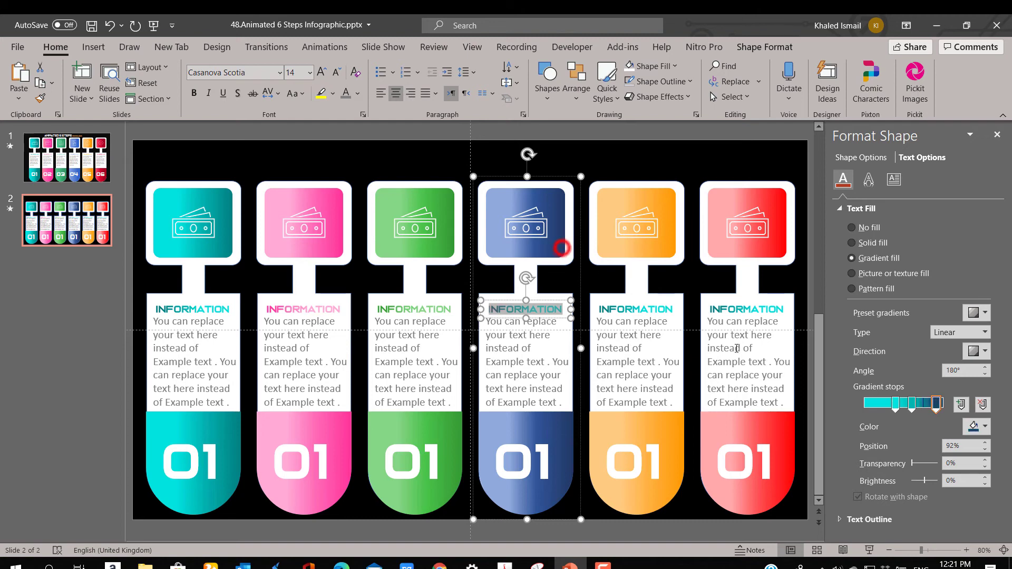
pyautogui.click(913, 407)
pyautogui.click(984, 426)
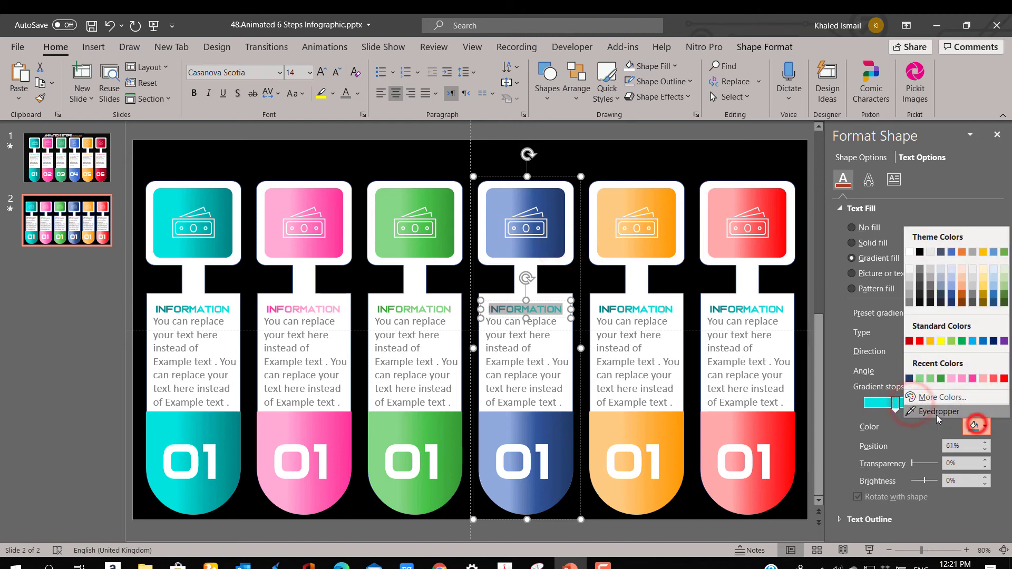
pyautogui.click(930, 405)
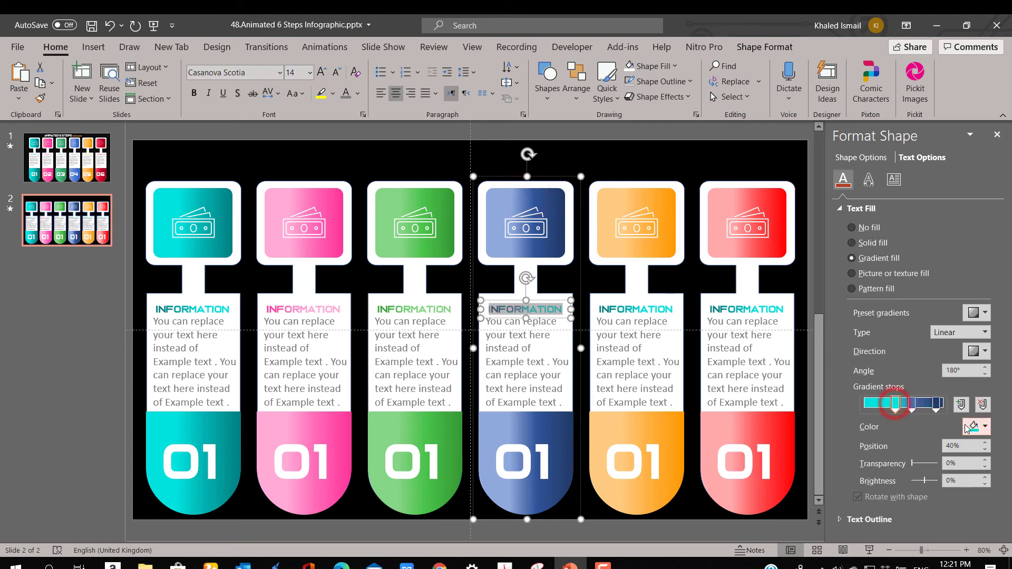
pyautogui.click(984, 427)
pyautogui.click(922, 412)
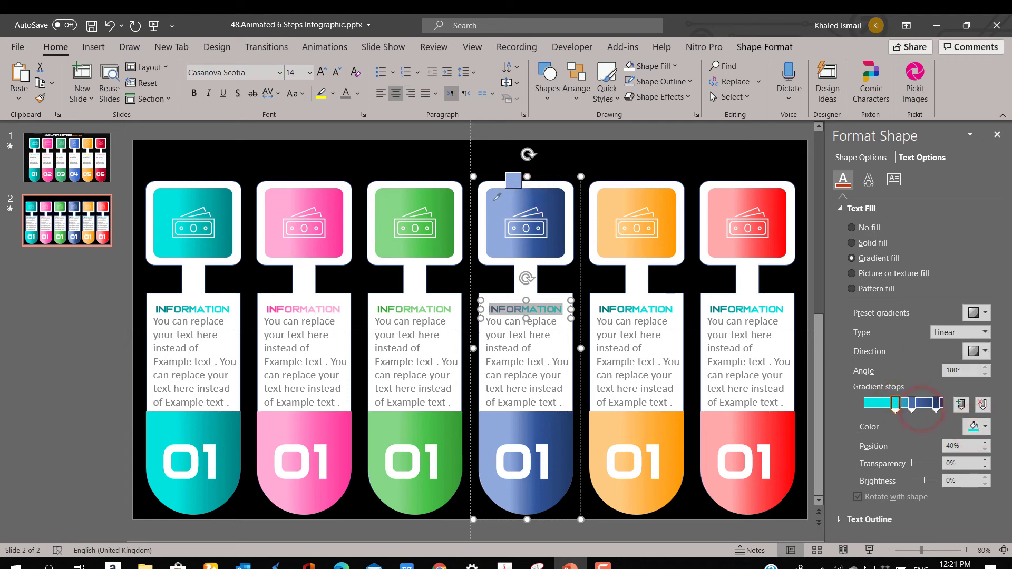
pyautogui.click(492, 198)
# Give the fifth column's INFORMATION heading an orange gradient, sampling the stops from the orange icon
pyautogui.click(634, 311)
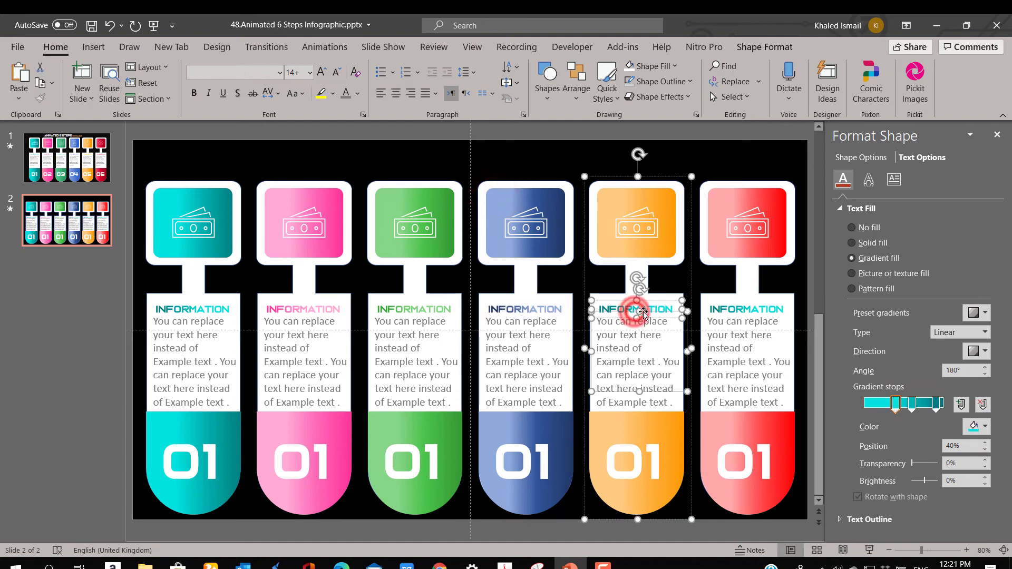
pyautogui.doubleClick(652, 310)
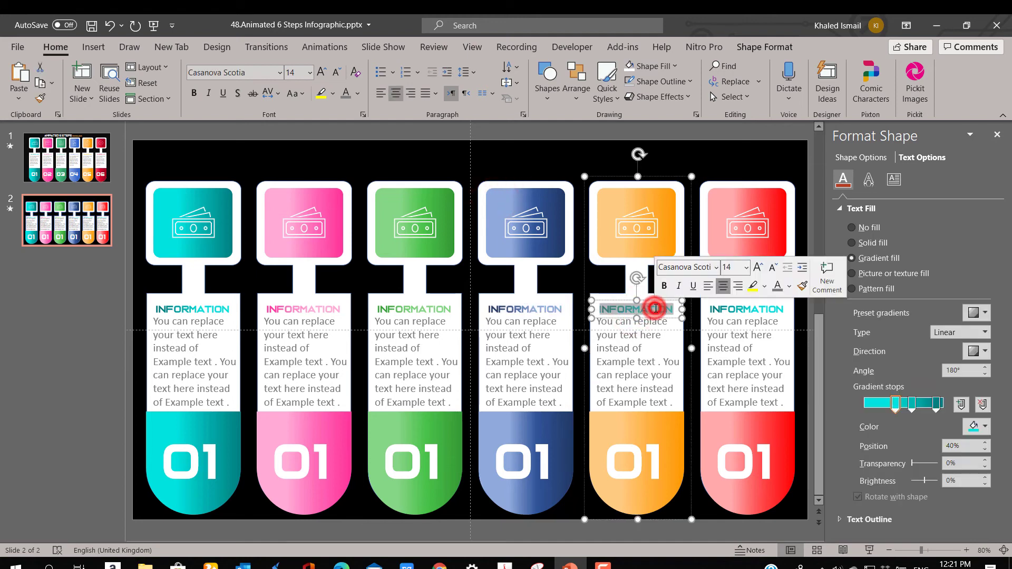
pyautogui.click(984, 426)
pyautogui.click(937, 411)
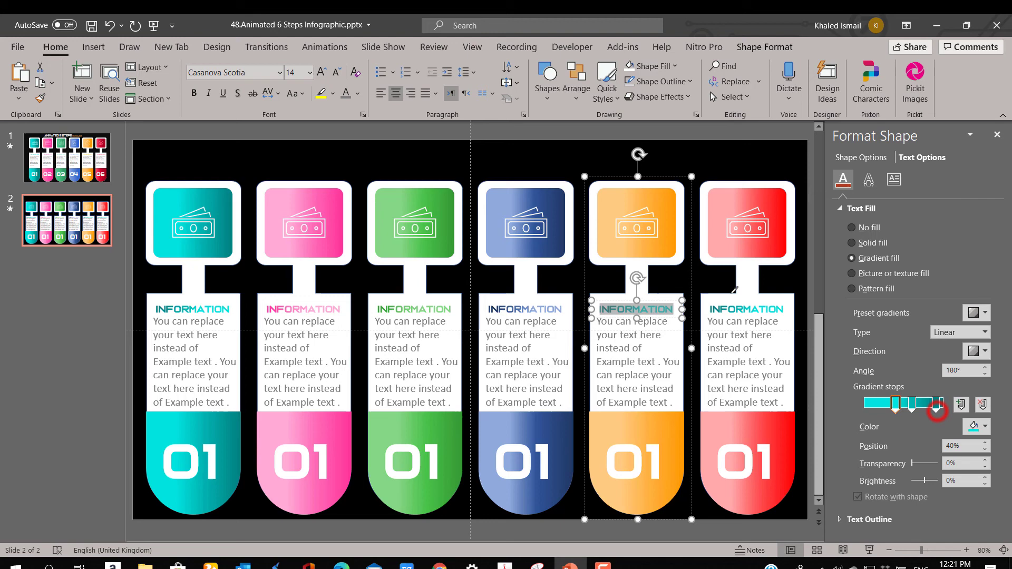
pyautogui.click(673, 202)
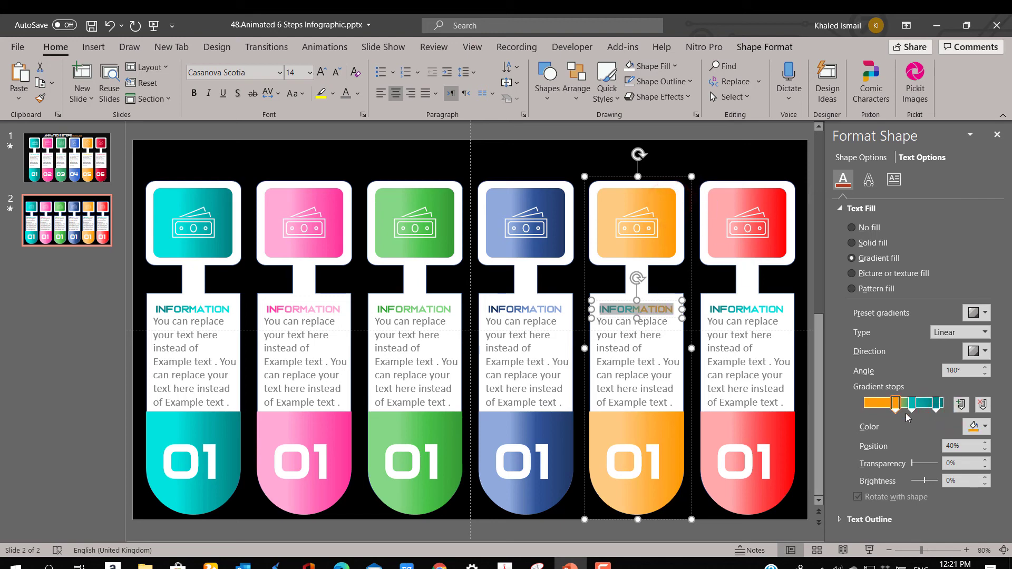
pyautogui.click(977, 428)
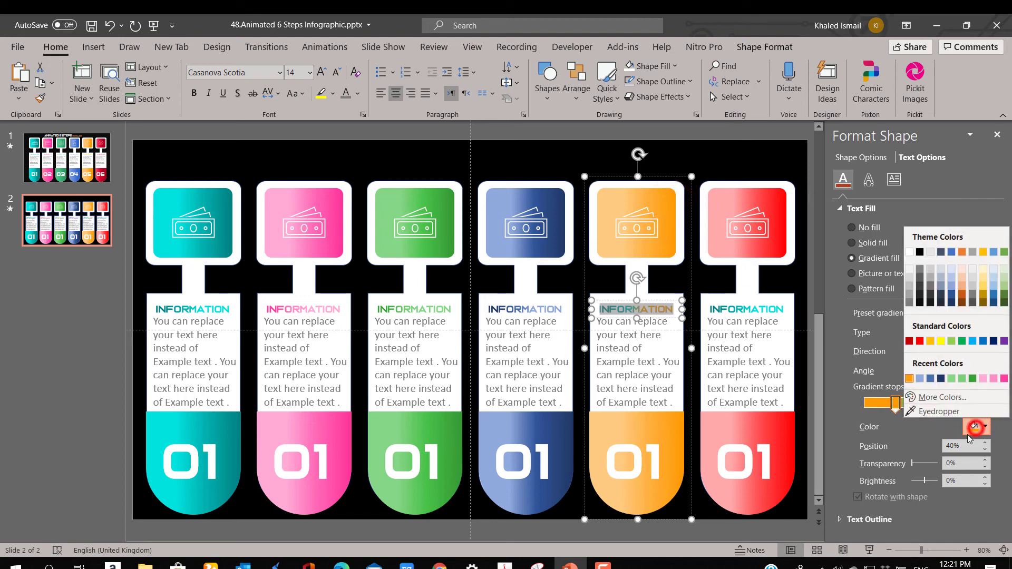
pyautogui.click(935, 411)
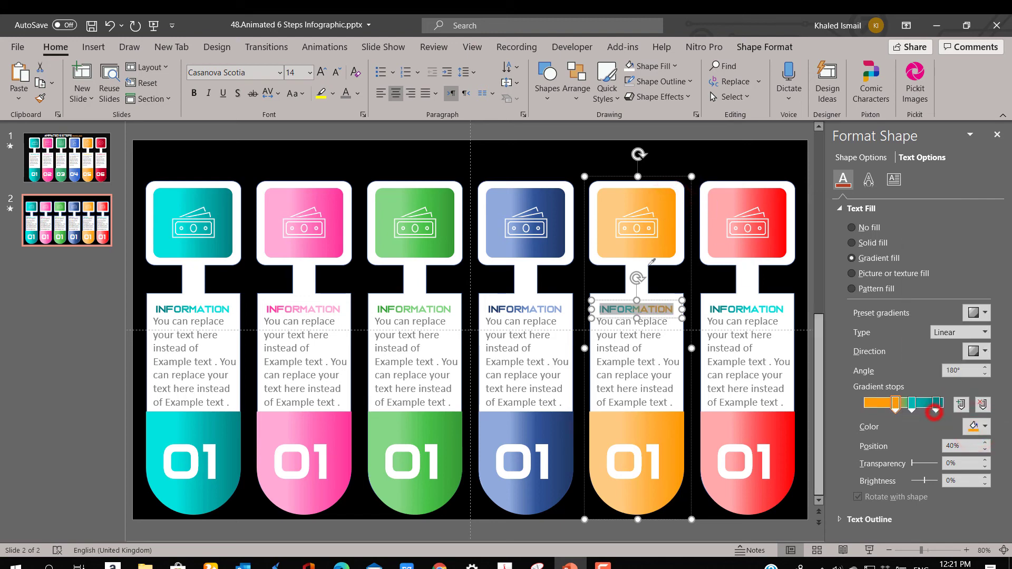
pyautogui.click(603, 190)
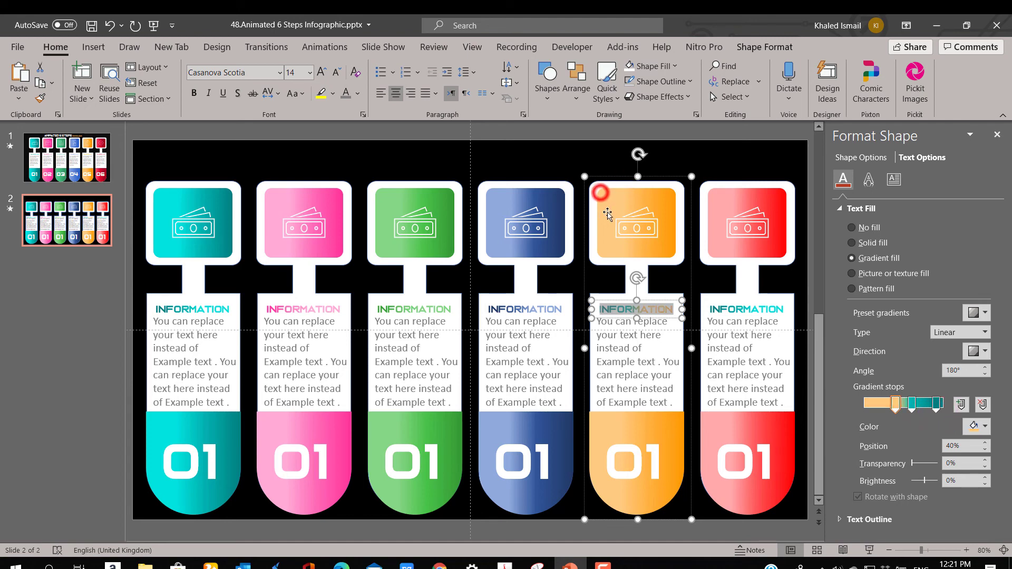
pyautogui.click(913, 404)
pyautogui.click(978, 428)
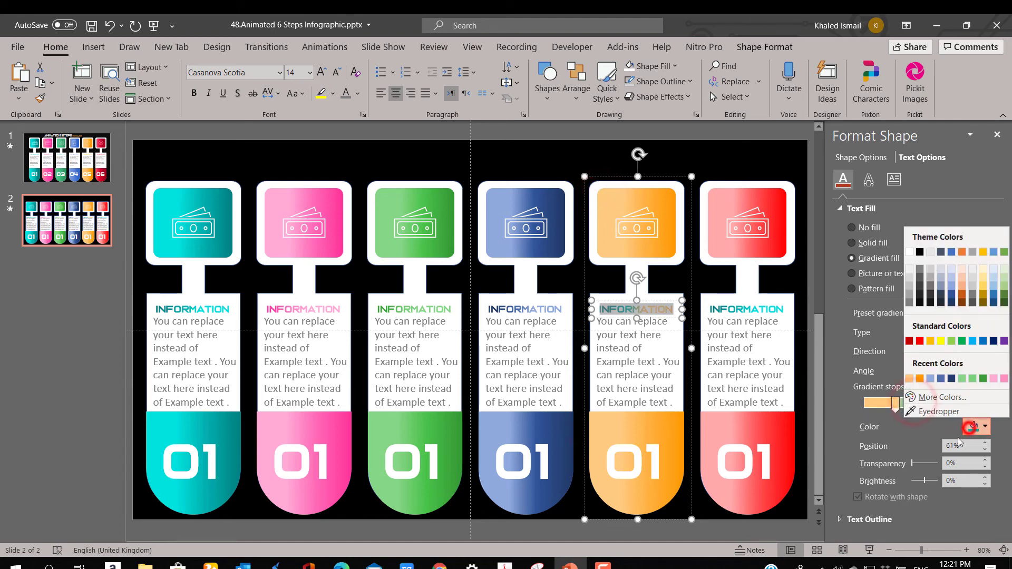
pyautogui.click(931, 412)
pyautogui.click(648, 196)
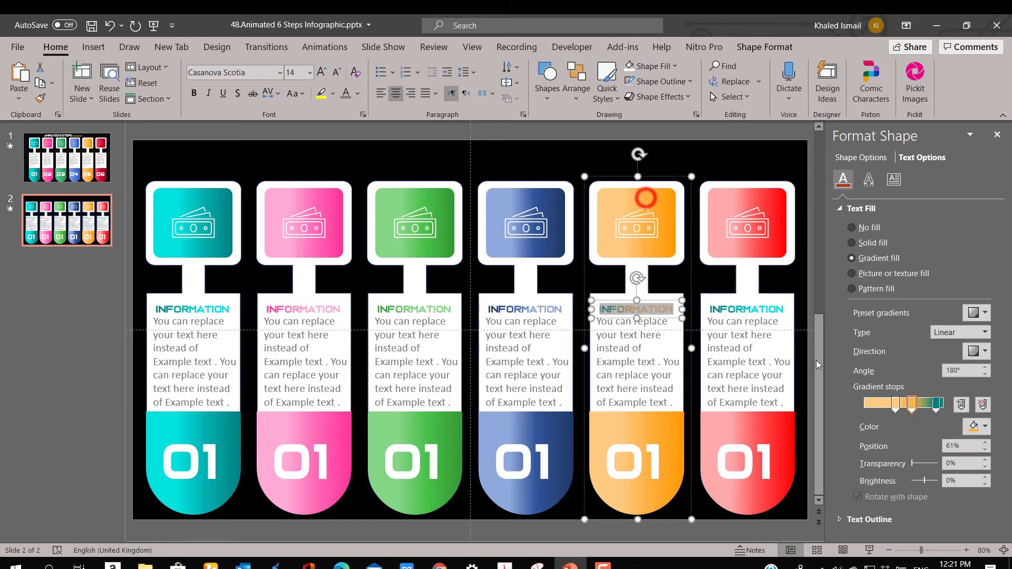
pyautogui.click(978, 428)
pyautogui.click(932, 378)
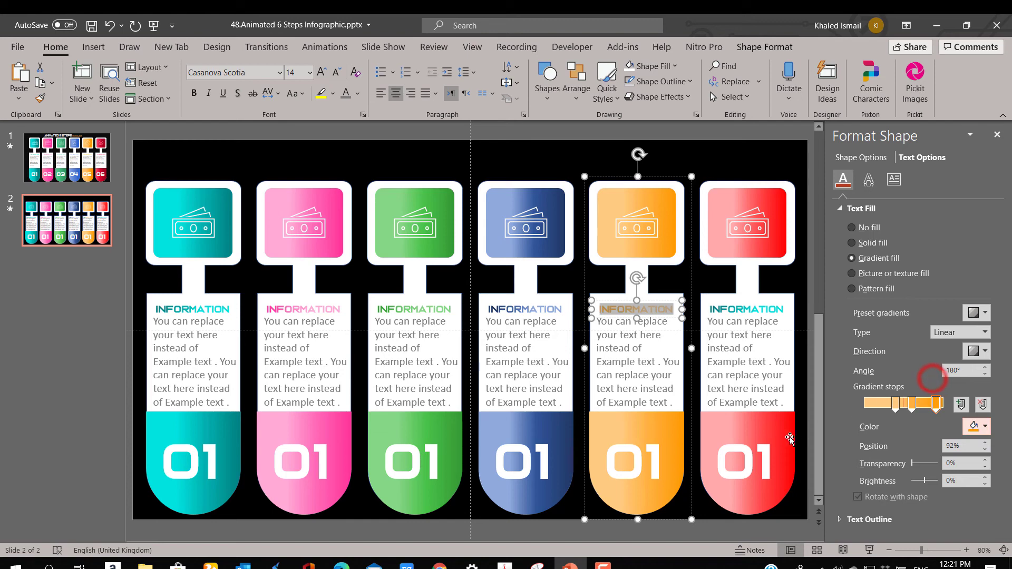
# Give the sixth column's INFORMATION heading a gradient of the red box's pink and red
pyautogui.doubleClick(754, 307)
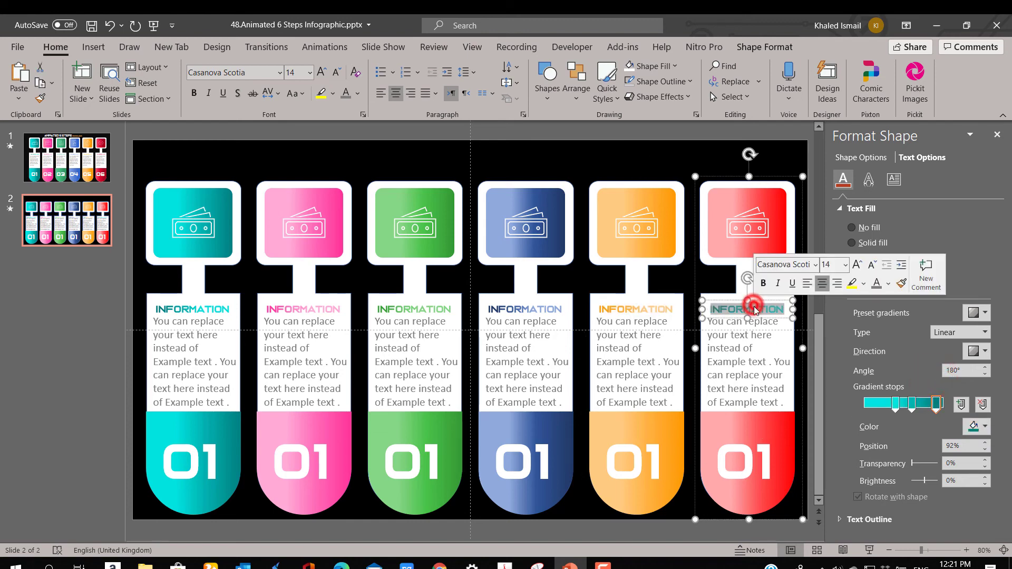
pyautogui.click(973, 426)
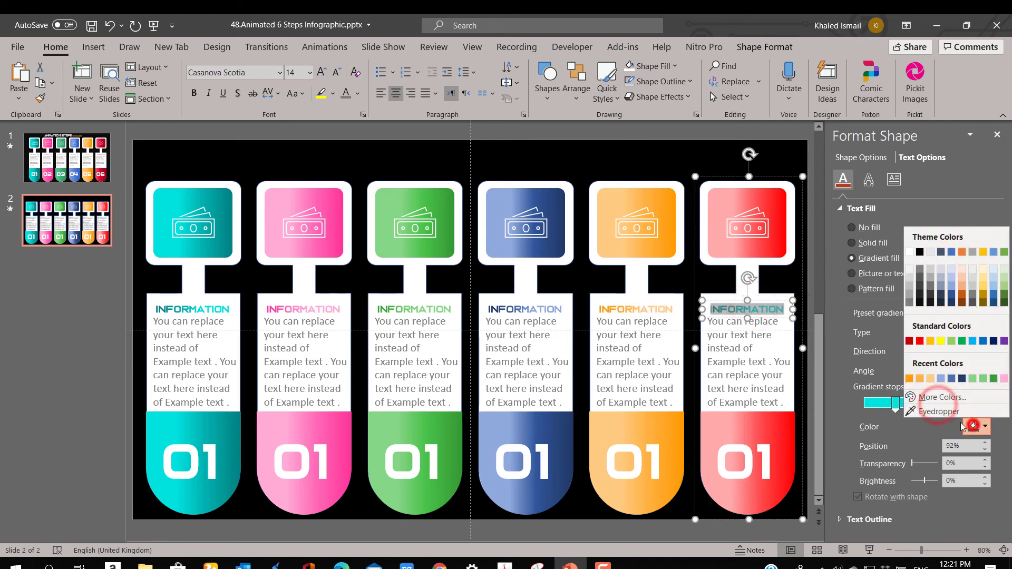
pyautogui.click(938, 413)
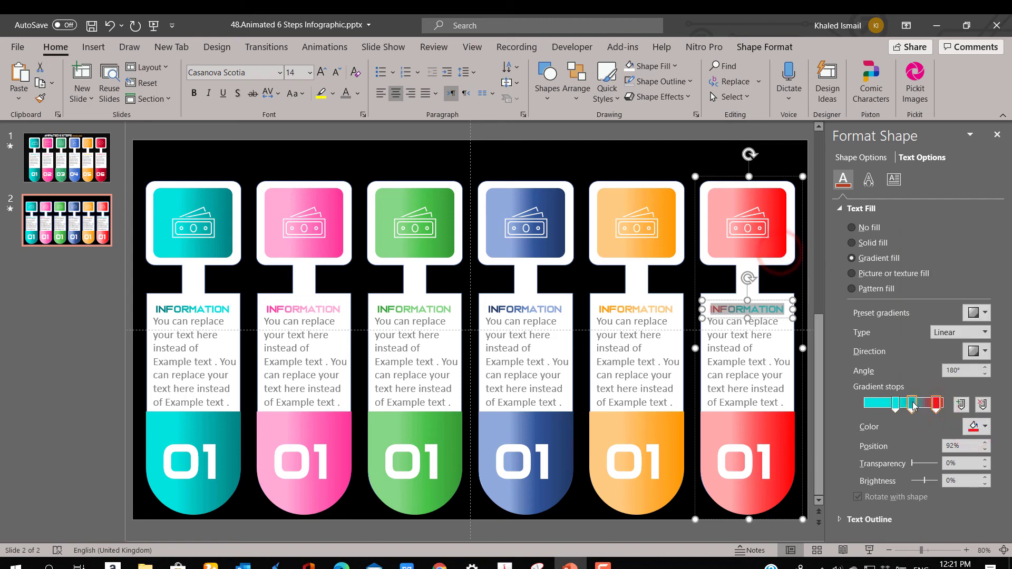
pyautogui.click(973, 426)
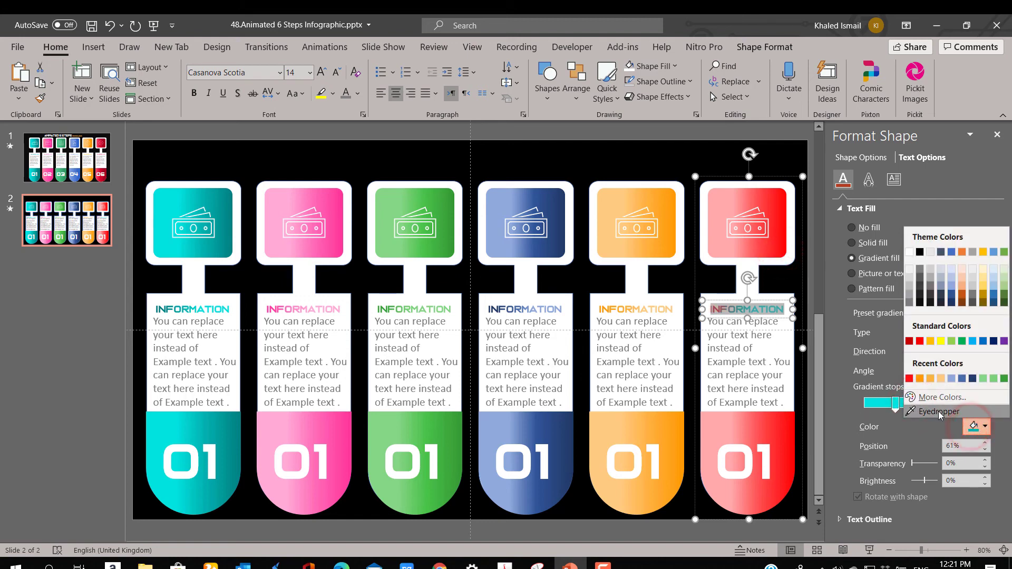
pyautogui.click(938, 412)
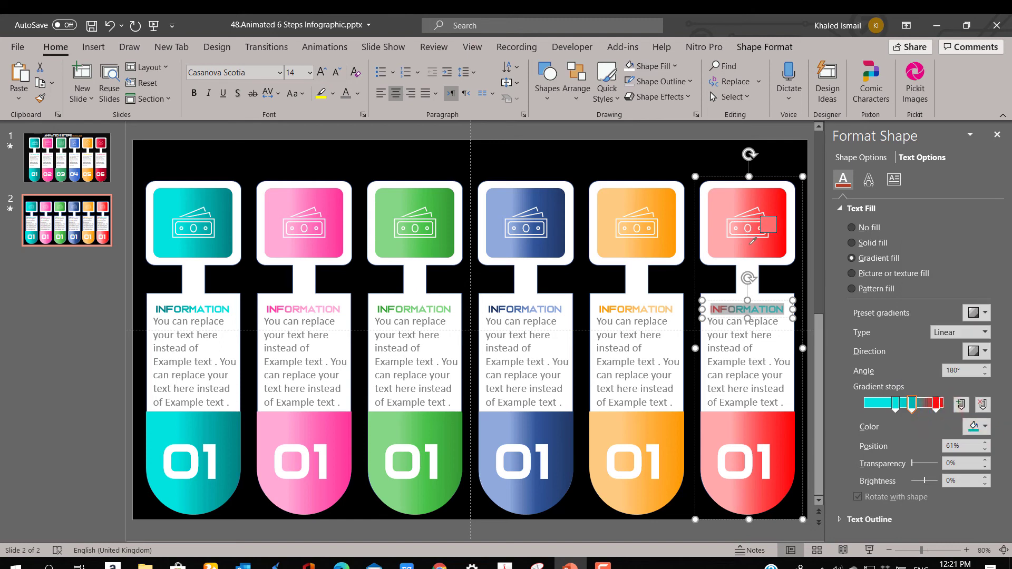
pyautogui.click(753, 245)
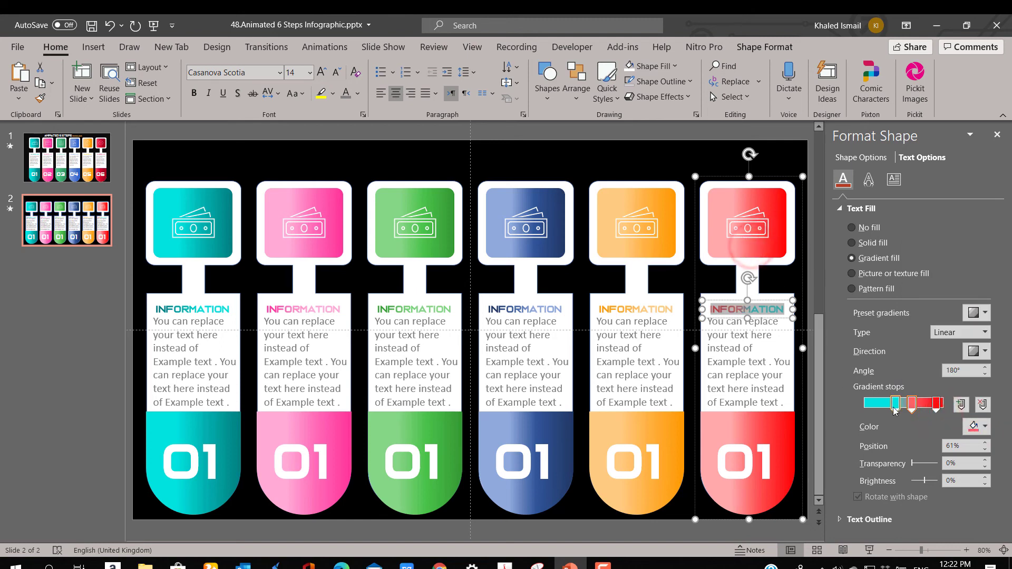
pyautogui.click(973, 426)
pyautogui.click(929, 412)
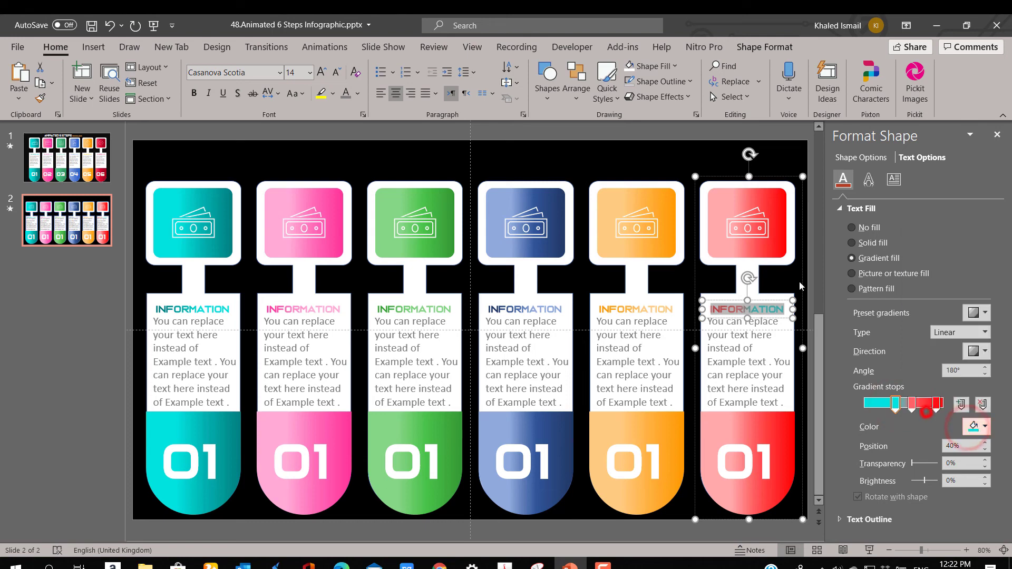
pyautogui.click(711, 200)
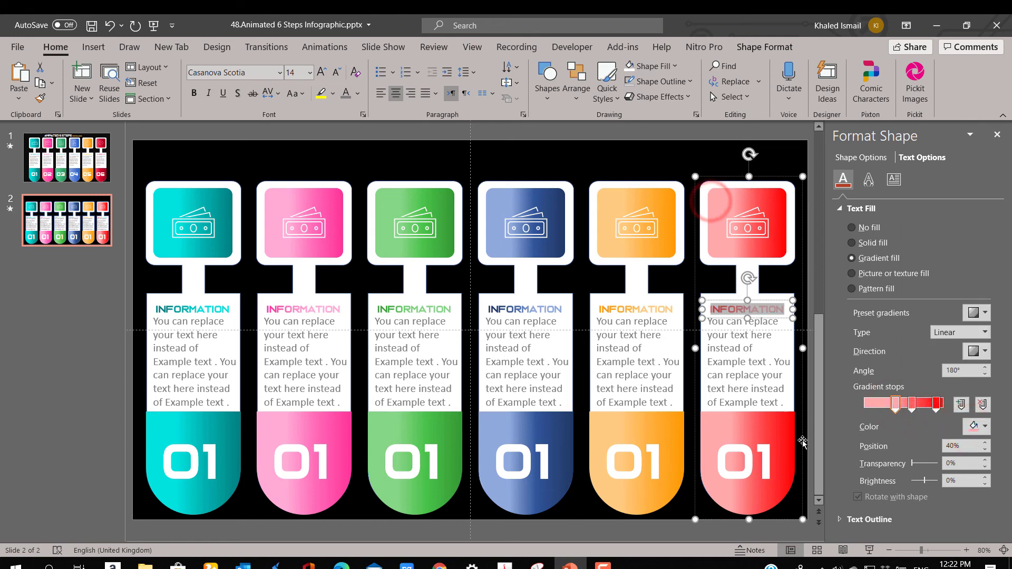
pyautogui.click(298, 234)
# Replace the pink box's money icon with an outline gears icon
pyautogui.click(297, 234)
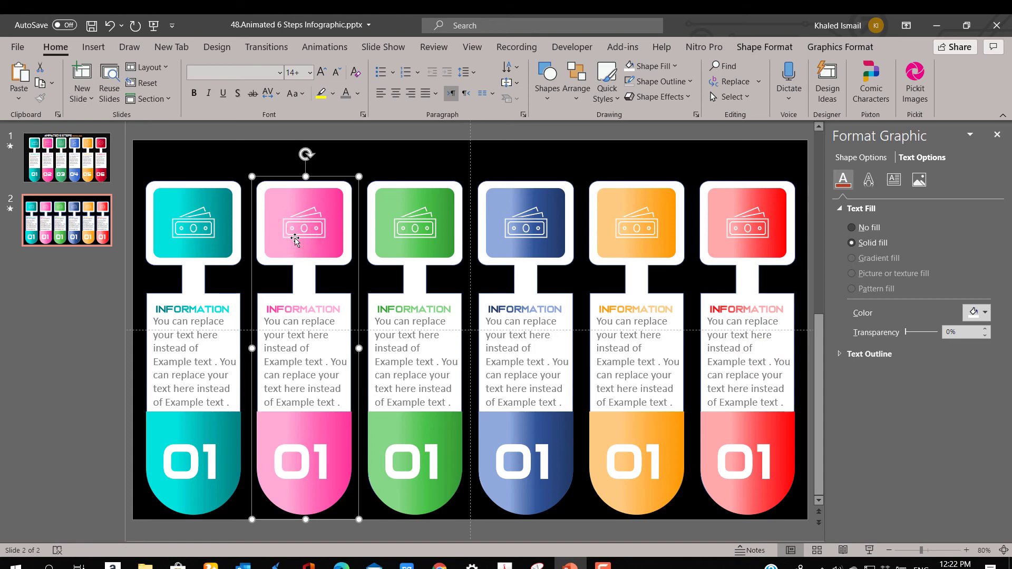
pyautogui.click(295, 237)
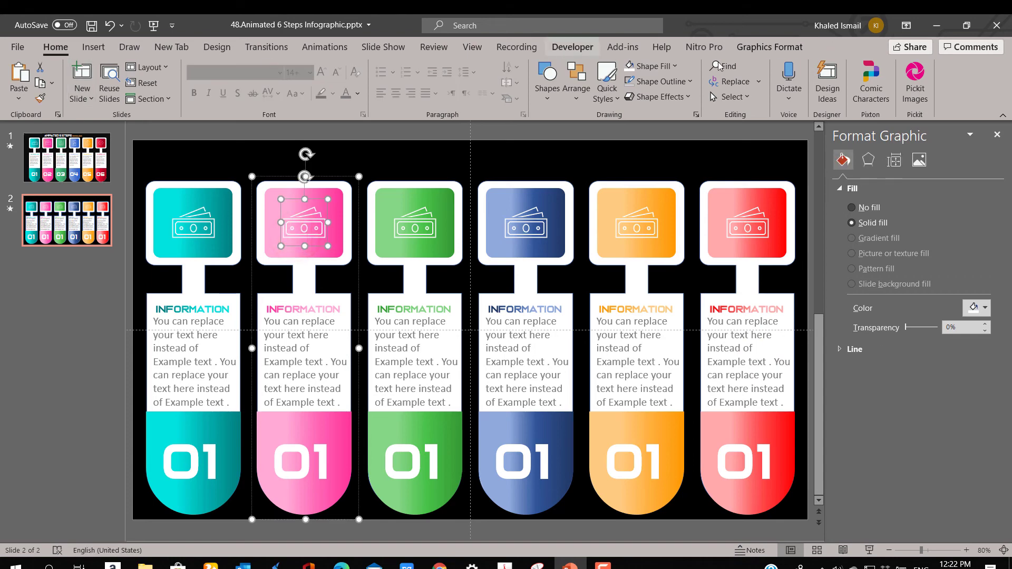
pyautogui.click(743, 47)
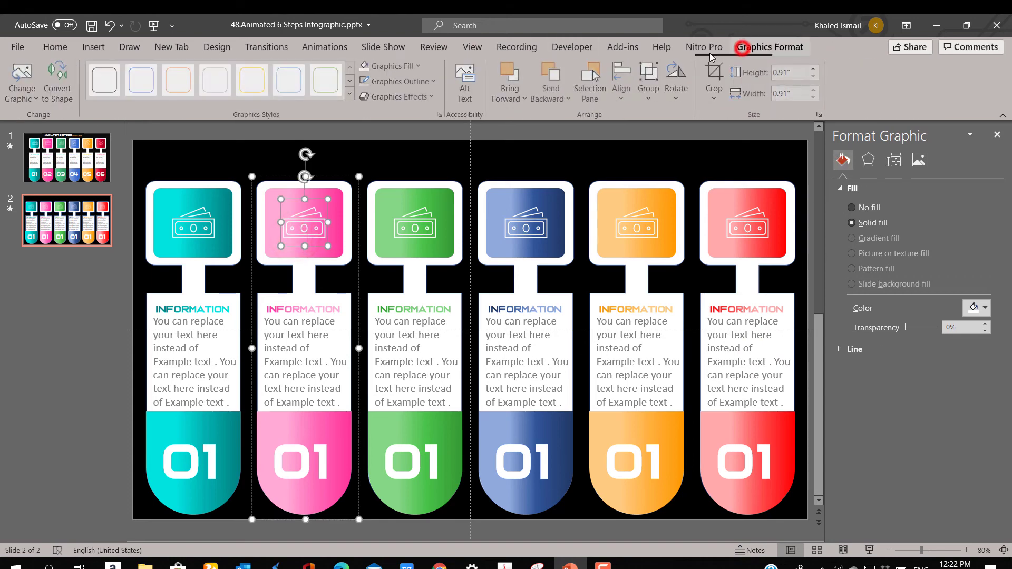
pyautogui.click(26, 94)
pyautogui.click(66, 175)
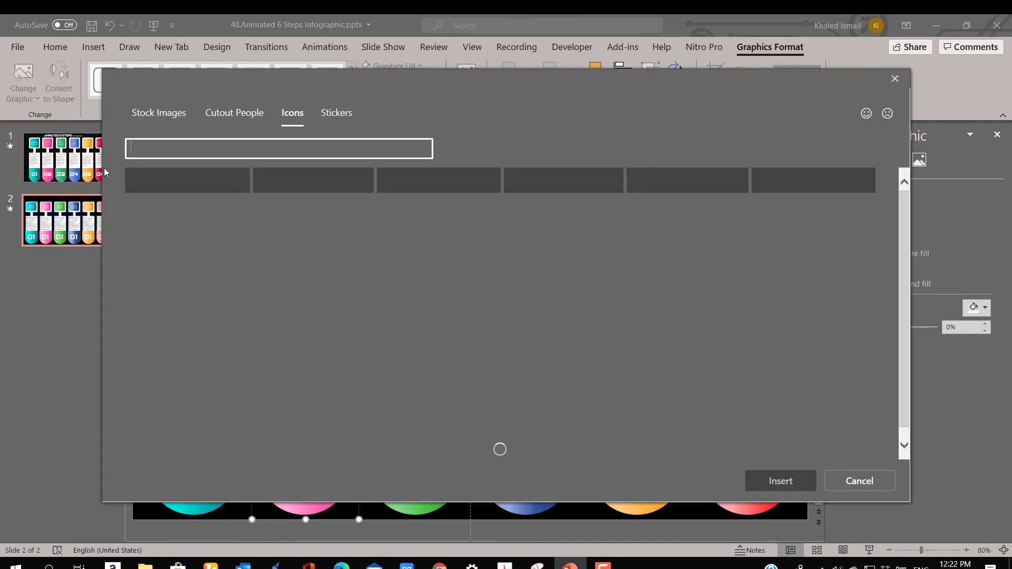
pyautogui.click(146, 152)
pyautogui.write('gea')
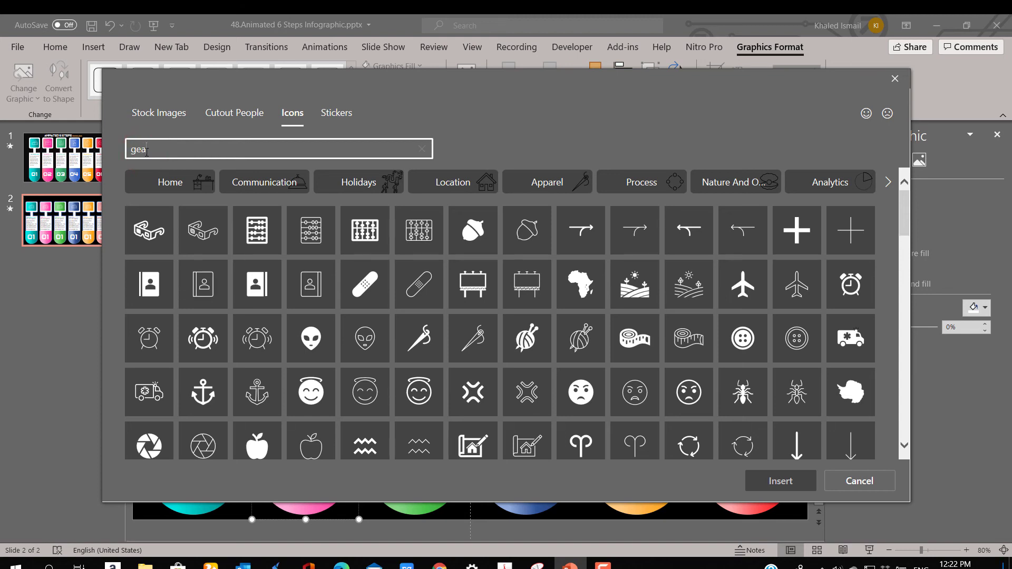
pyautogui.write('rs')
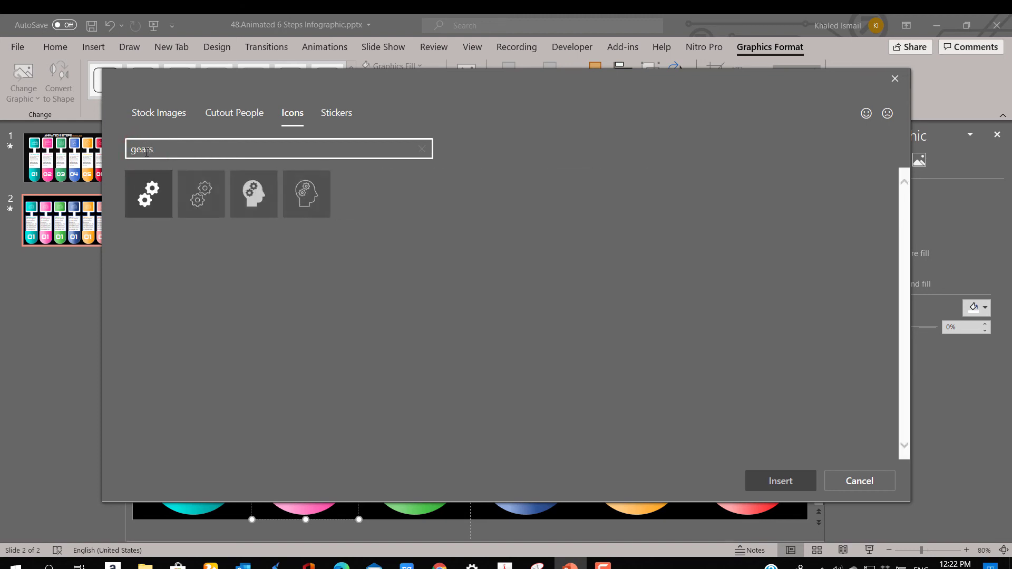
pyautogui.click(180, 198)
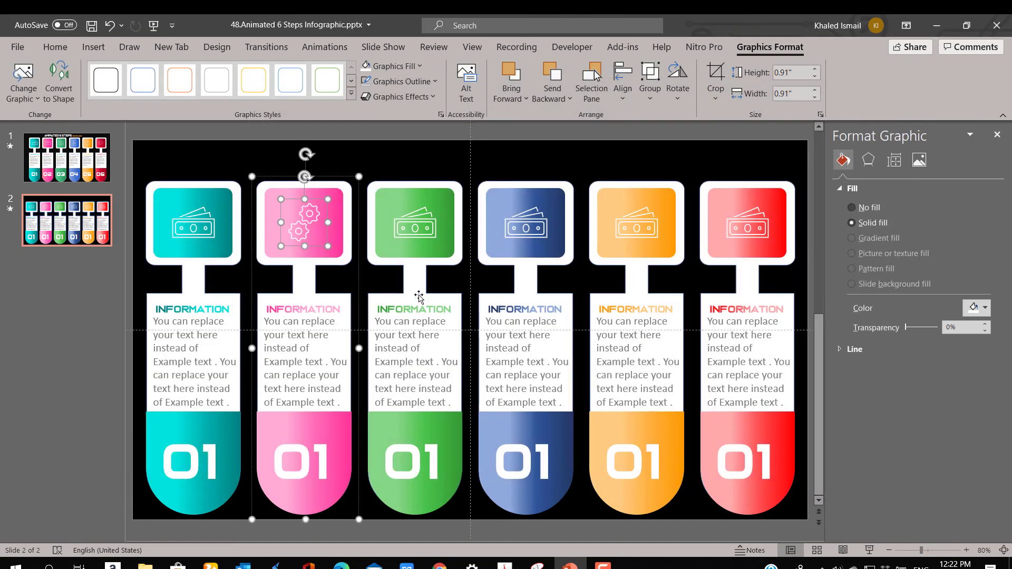
# Replace the green box's money icon with an outline stopwatch icon found by searching 'time'
pyautogui.click(412, 243)
pyautogui.click(412, 243)
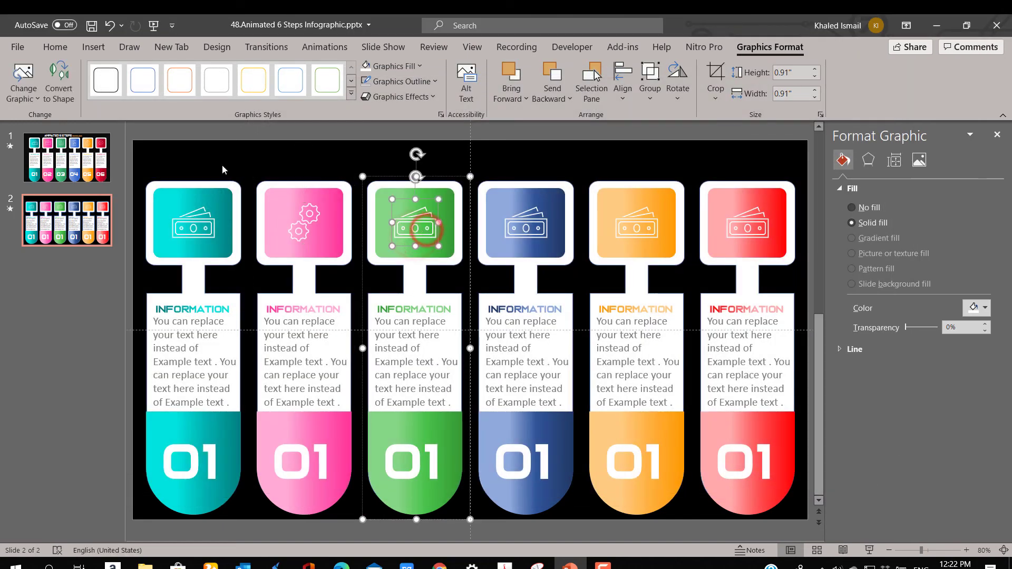
pyautogui.click(36, 100)
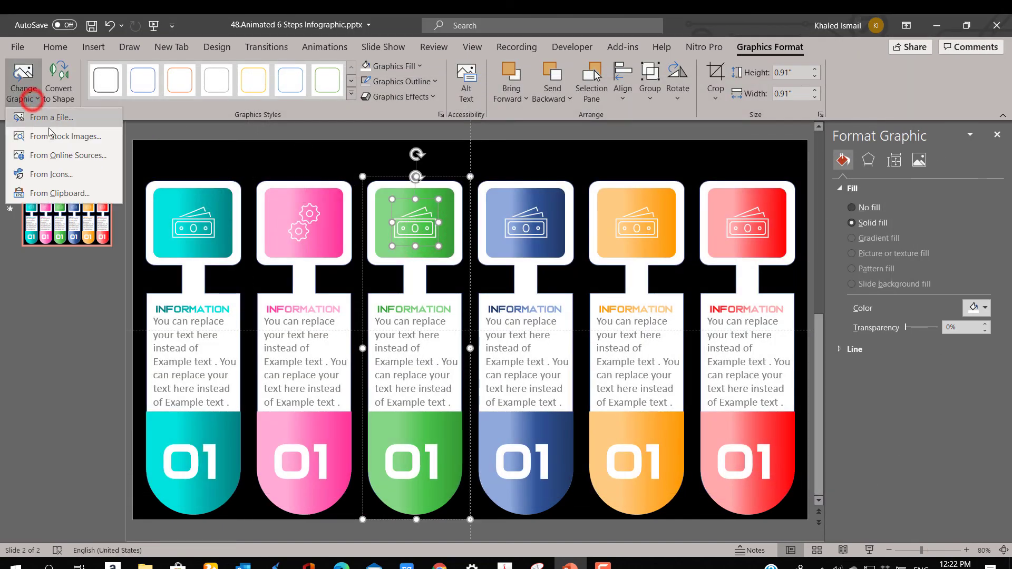
pyautogui.click(59, 175)
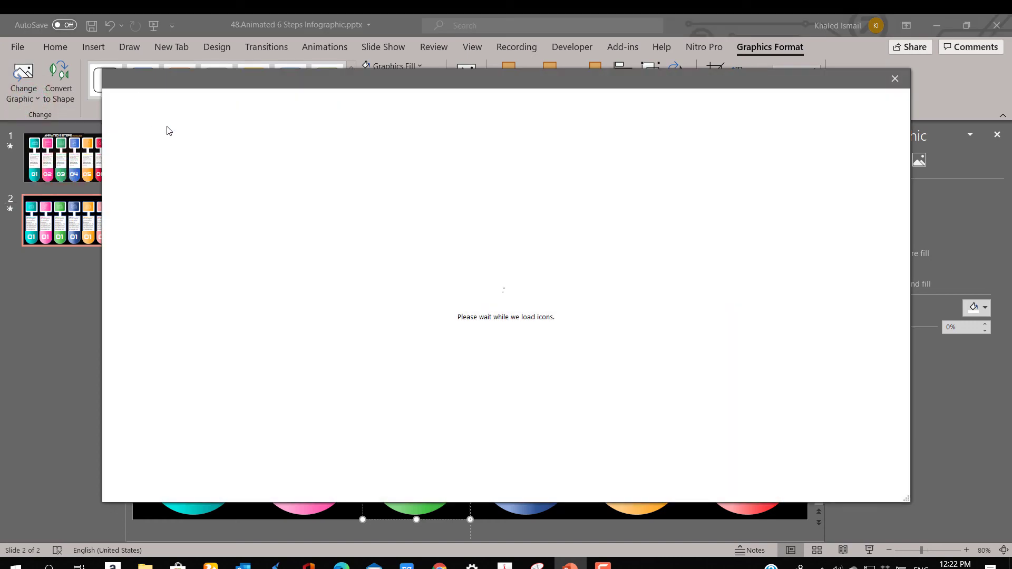
pyautogui.write('time')
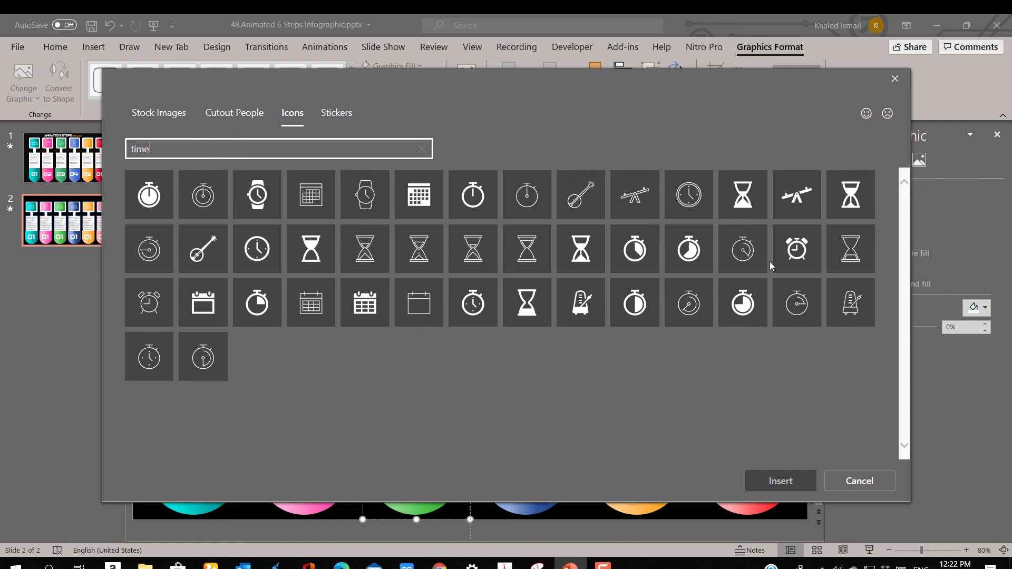
pyautogui.click(473, 303)
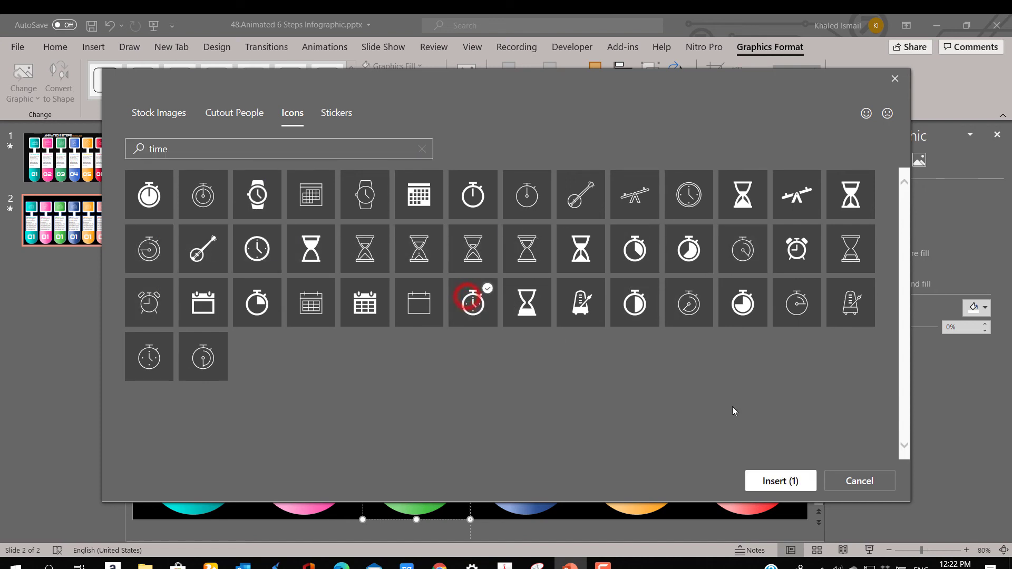
pyautogui.click(763, 479)
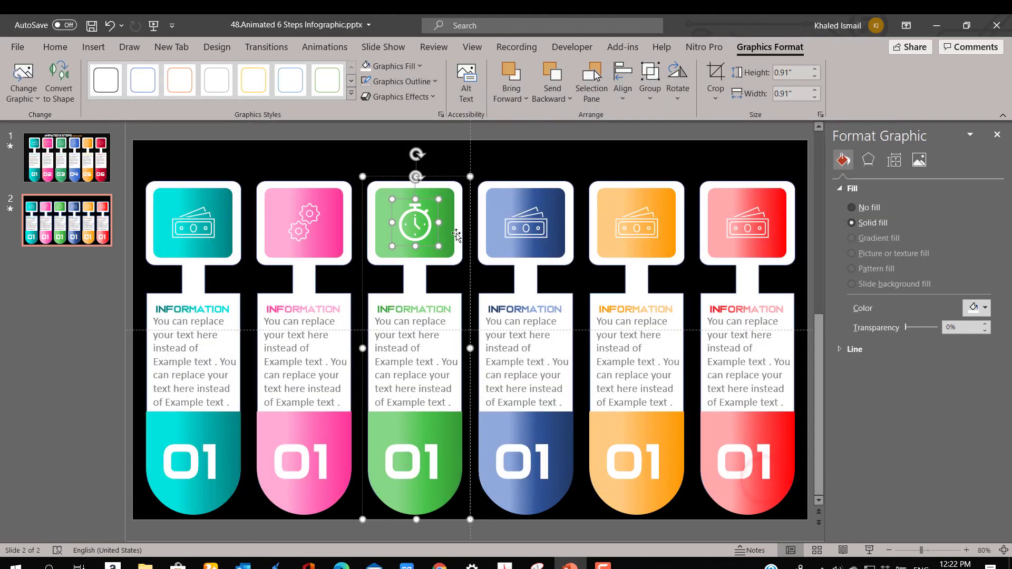
# Replace the blue box's money icon with an outline briefcase icon found by searching 'work'
pyautogui.click(536, 230)
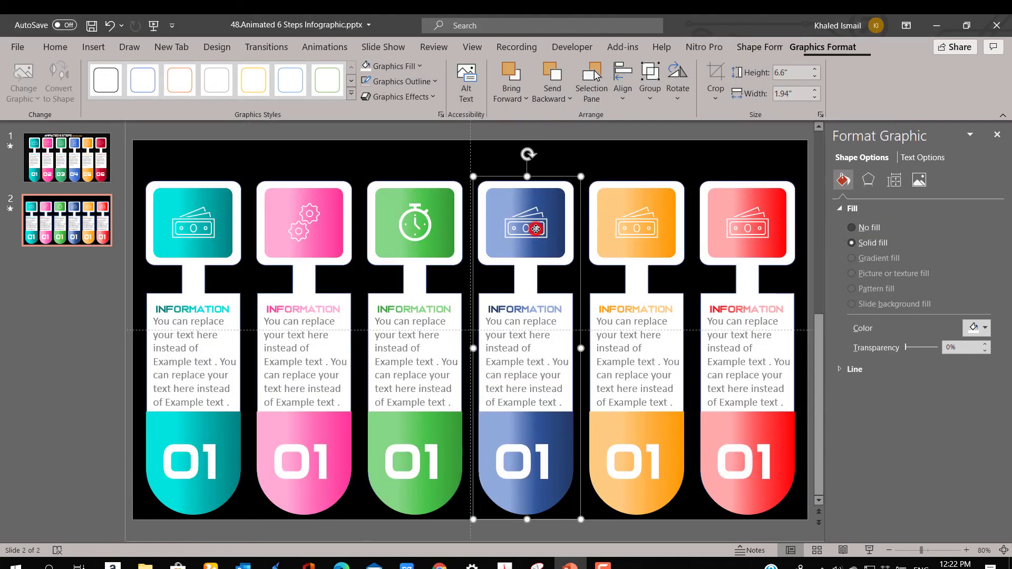
pyautogui.click(526, 228)
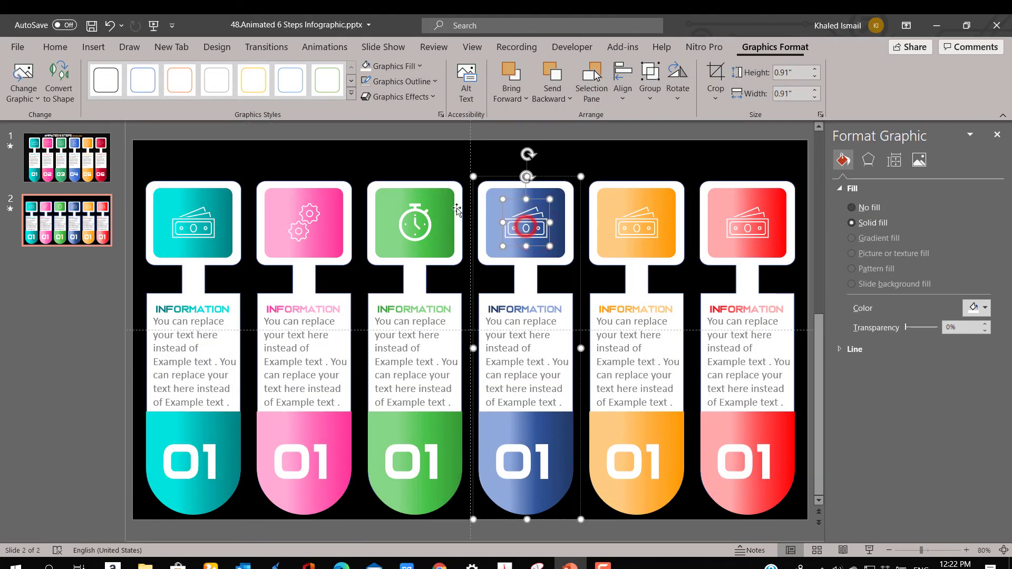
pyautogui.click(24, 84)
pyautogui.click(55, 174)
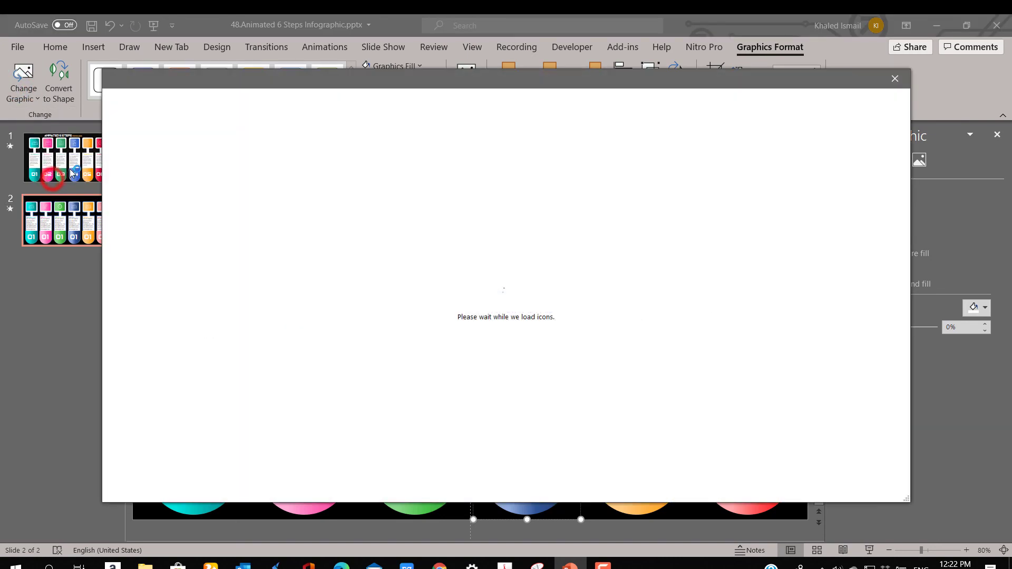
pyautogui.write('w')
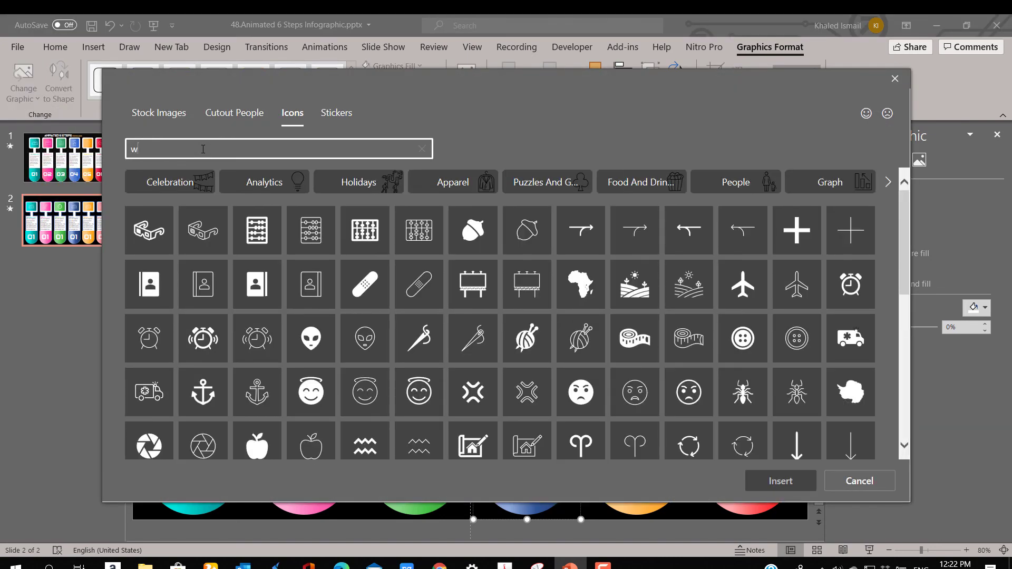
pyautogui.write('ork')
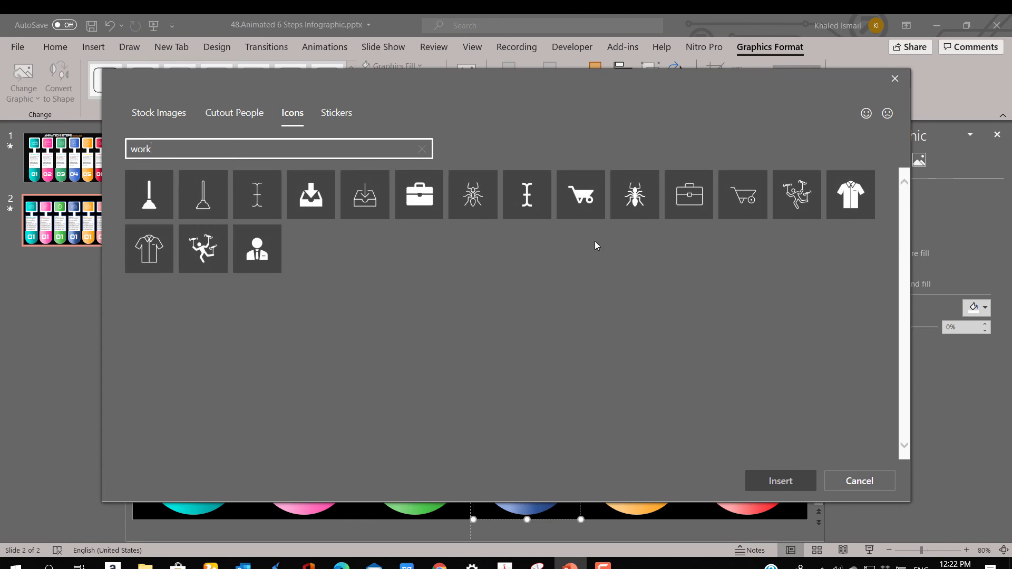
pyautogui.click(683, 211)
pyautogui.click(783, 480)
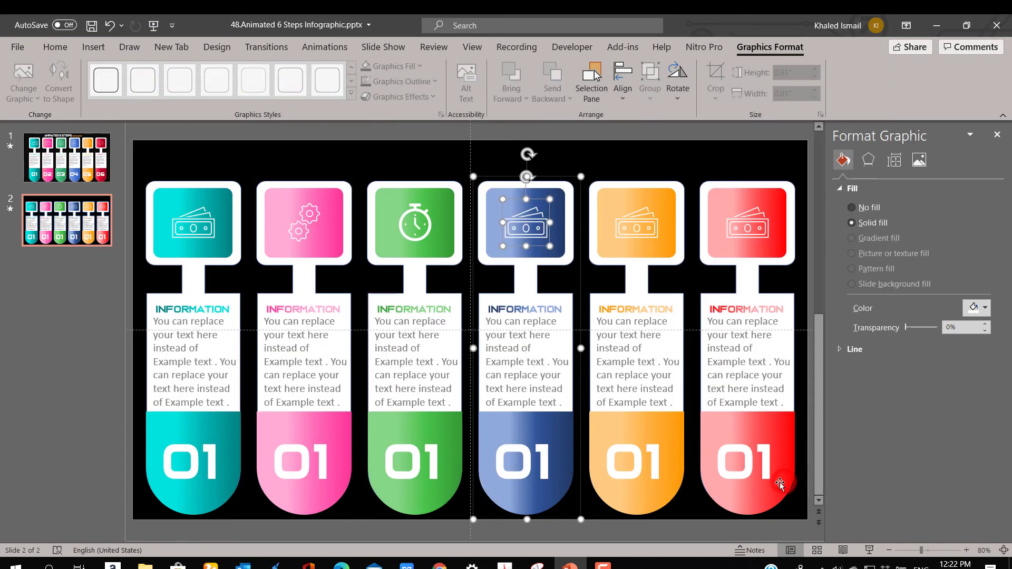
# Replace the orange box's money icon with an outline rising bar chart icon
pyautogui.click(650, 230)
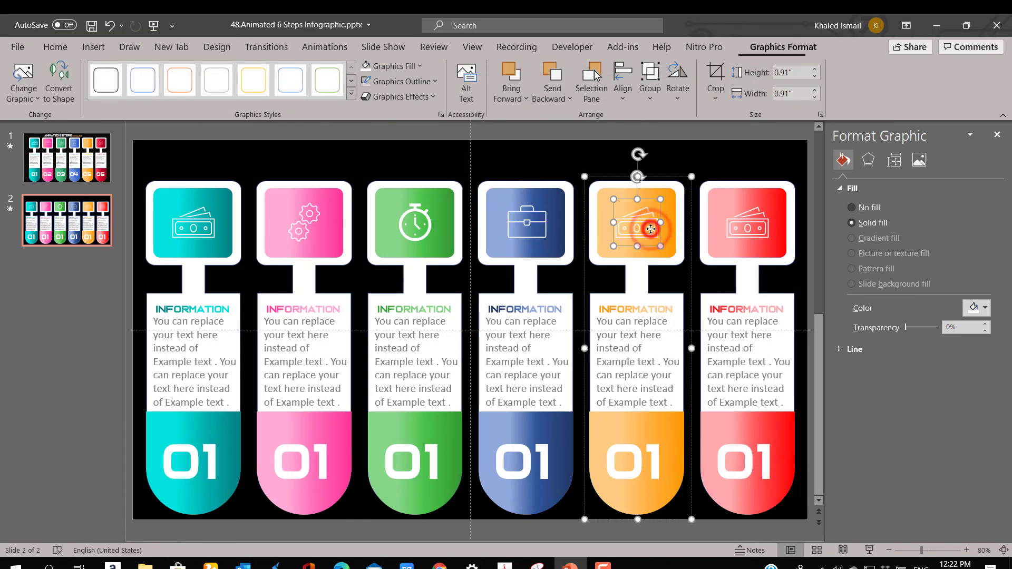
pyautogui.click(34, 104)
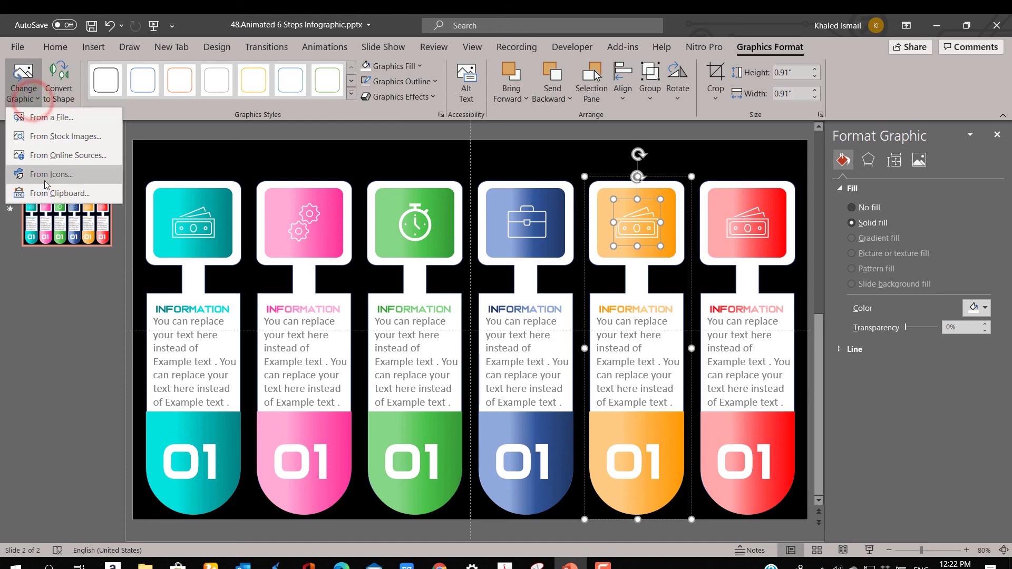
pyautogui.click(47, 182)
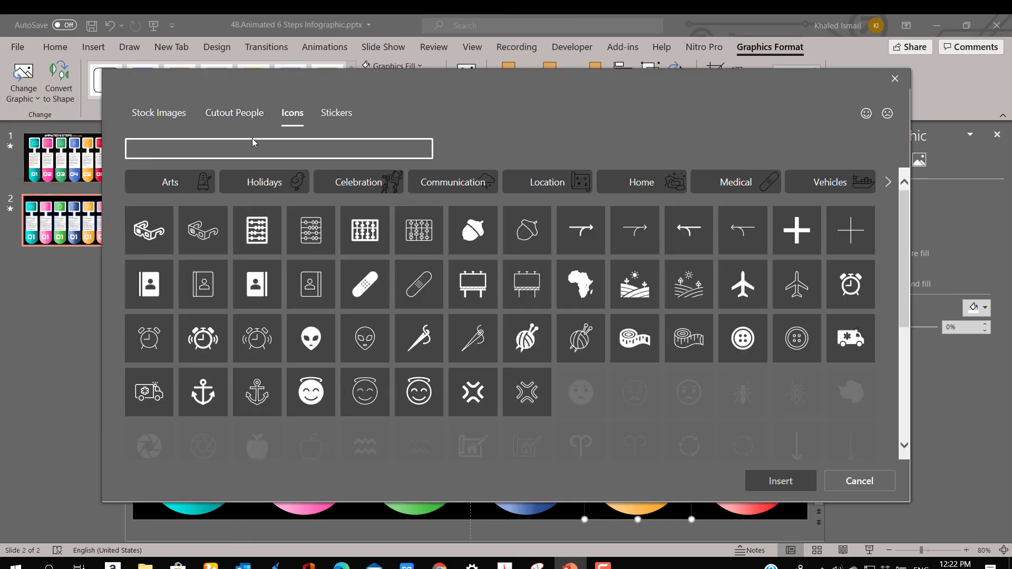
pyautogui.click(251, 147)
pyautogui.write('chart')
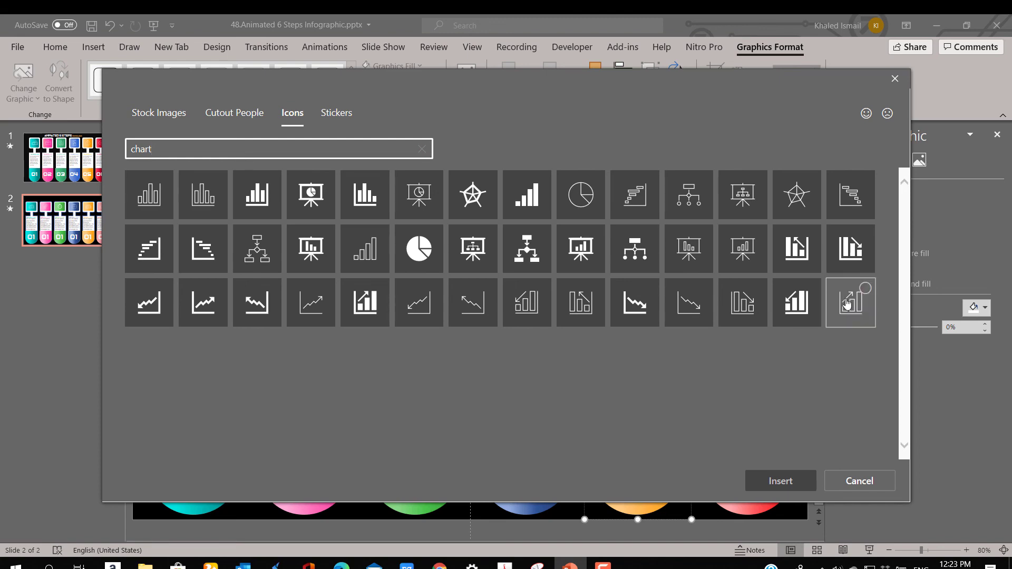
pyautogui.click(845, 299)
pyautogui.click(780, 480)
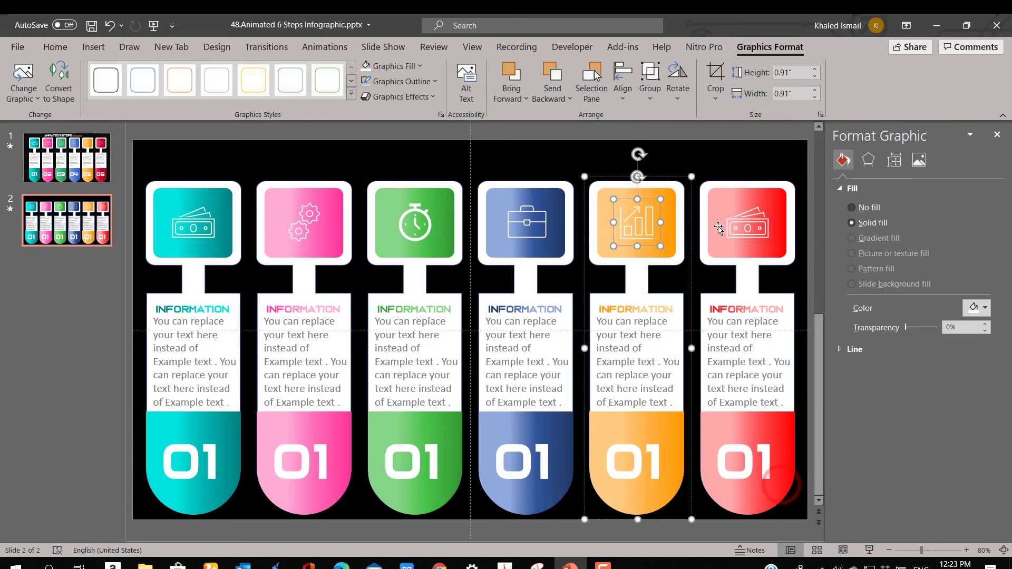
# Replace the red box's money icon with an outline group-of-people meeting icon
pyautogui.click(748, 224)
pyautogui.click(747, 224)
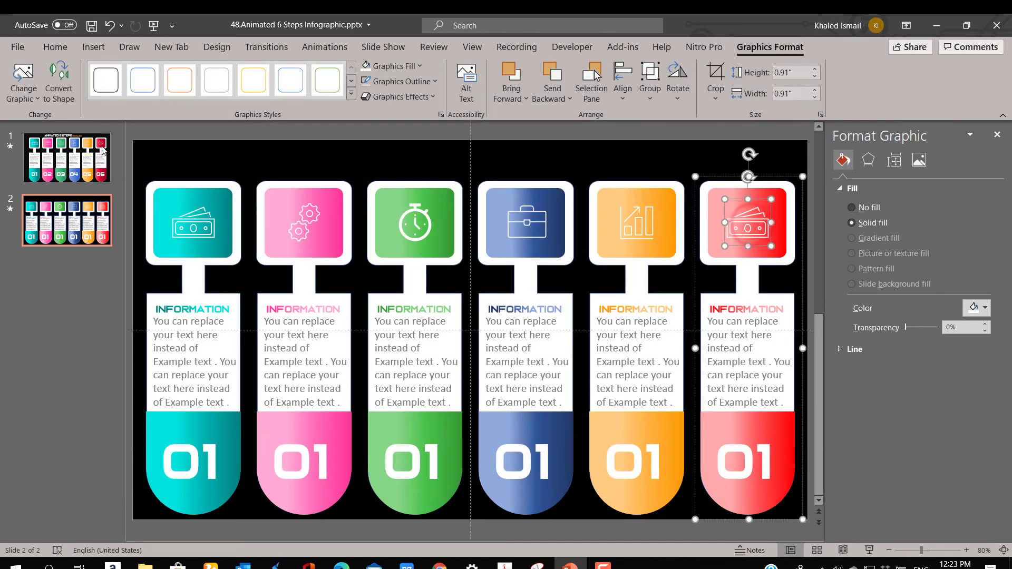
pyautogui.click(23, 83)
pyautogui.click(45, 175)
pyautogui.write('meeting')
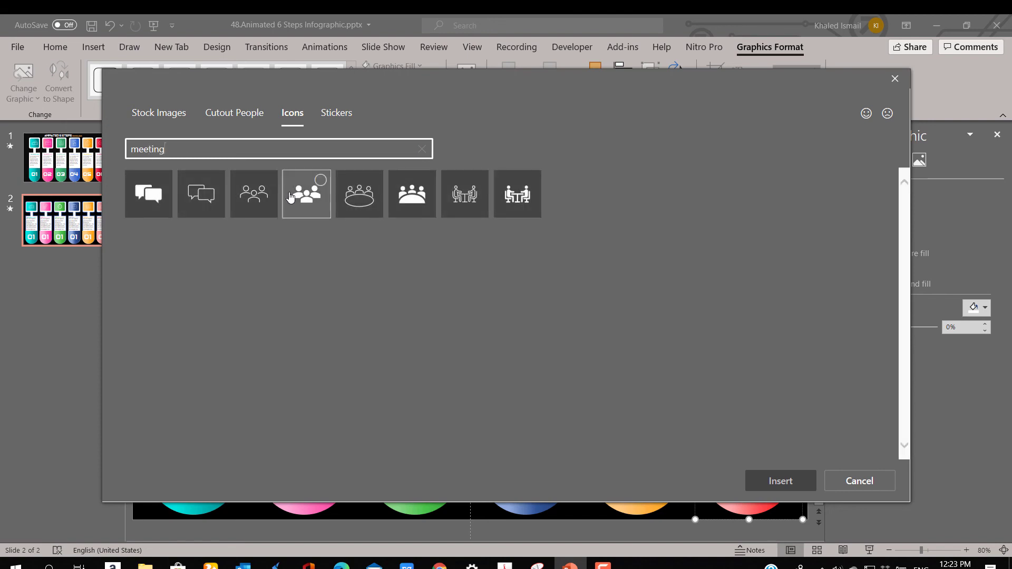
pyautogui.click(268, 193)
pyautogui.click(806, 491)
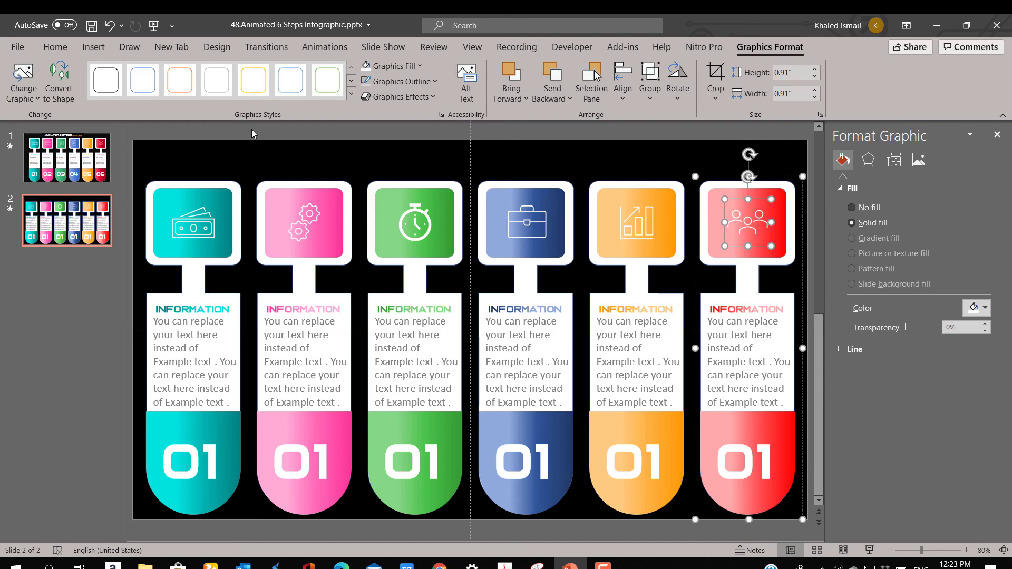
pyautogui.click(254, 159)
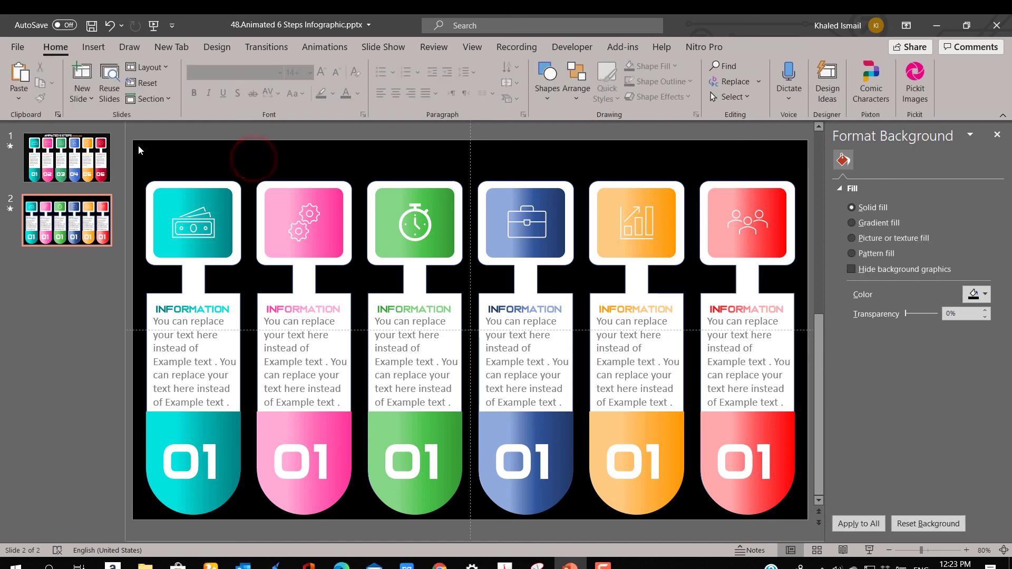
# Copy slide 1's ANIMATED 6 STEPS INFOGRAPHIC title onto slide 2, centred across the top
pyautogui.click(109, 147)
pyautogui.click(332, 167)
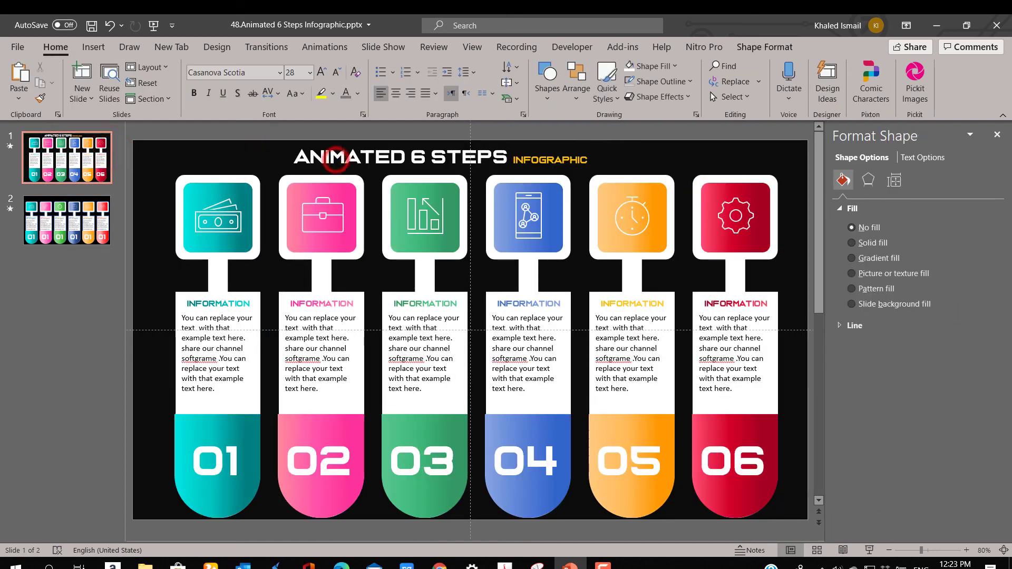
pyautogui.click(581, 156)
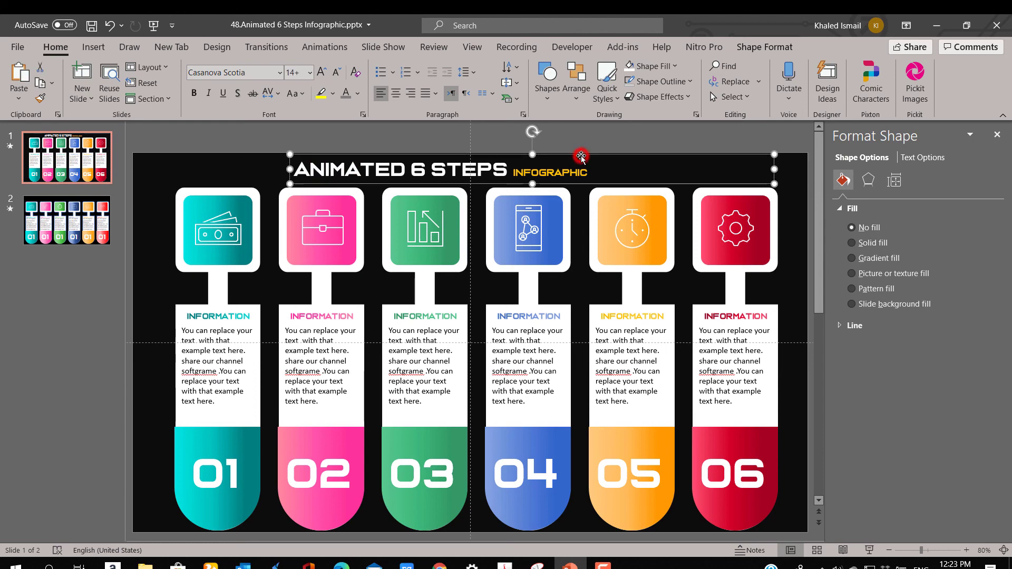
pyautogui.click(67, 220)
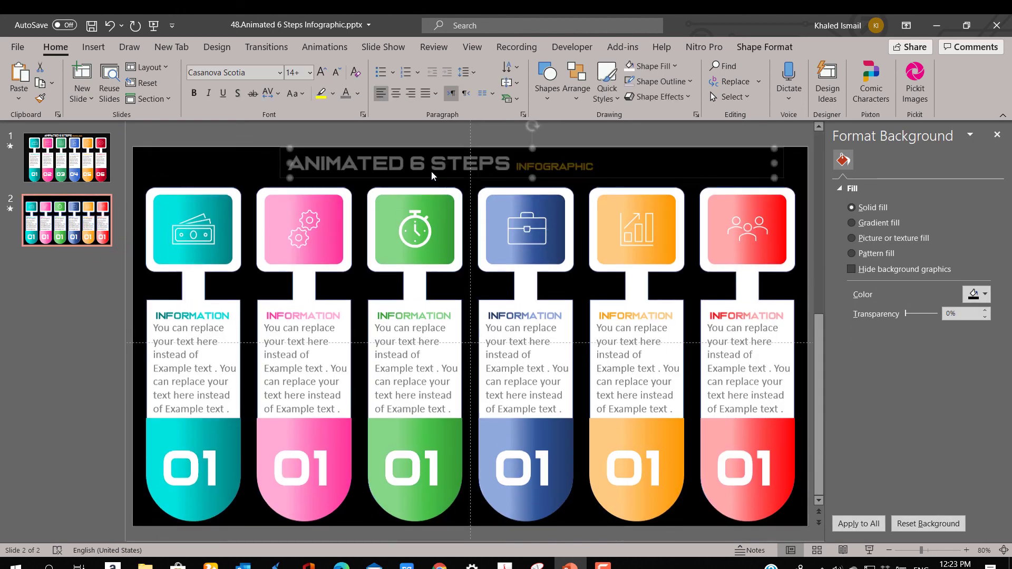
pyautogui.click(595, 182)
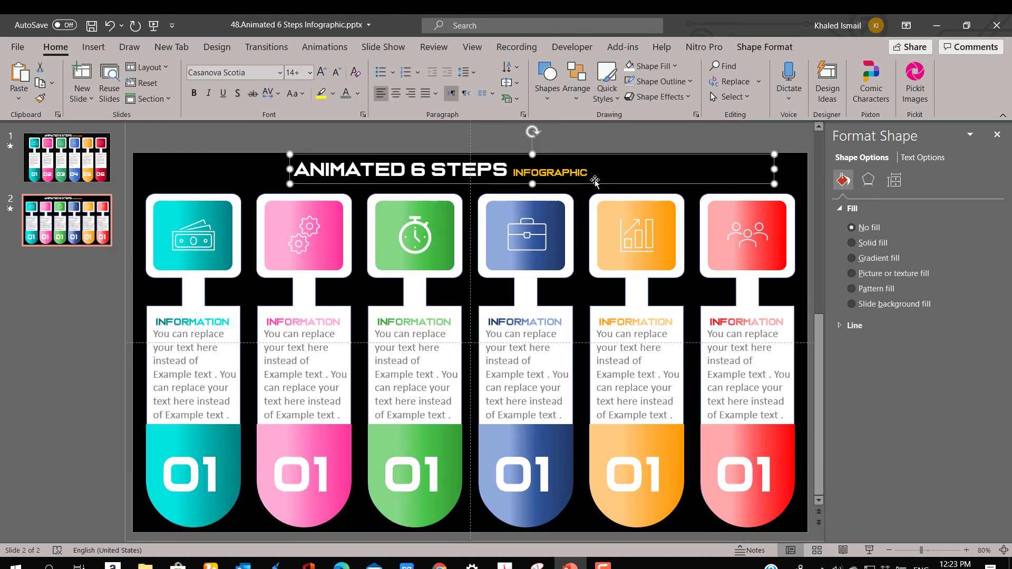
pyautogui.scroll(-1, 595, 182)
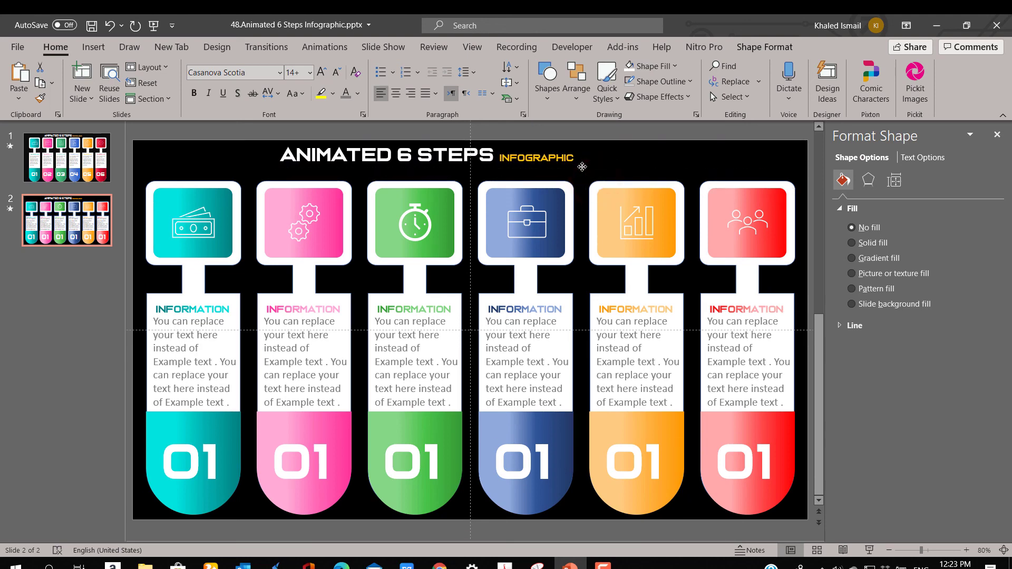
pyautogui.moveTo(583, 168); pyautogui.dragTo(594, 167)
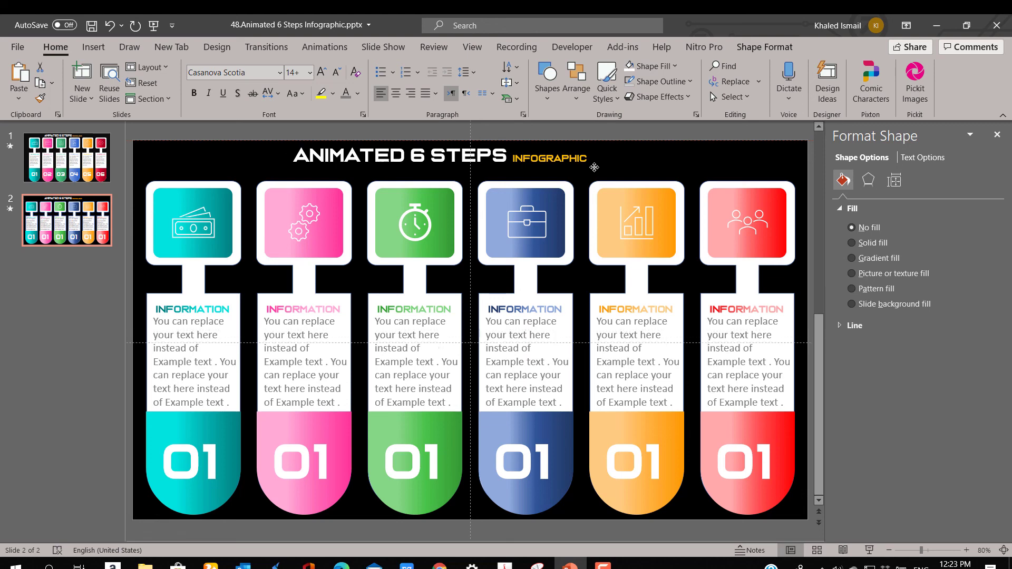
pyautogui.scroll(1, 594, 167)
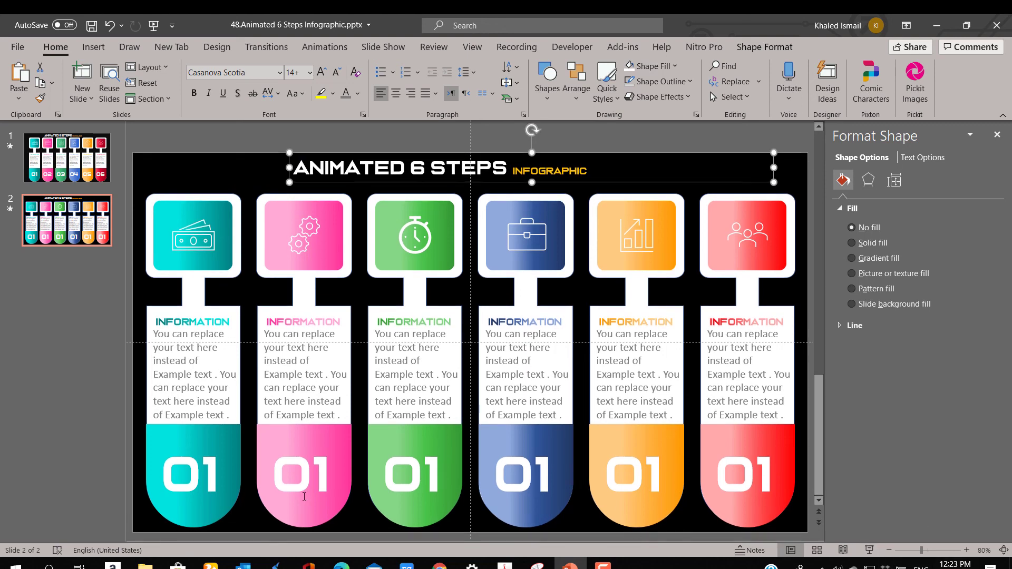
# Change the pink and green number tabs to 02 and 03, widening boxes to fit one line
pyautogui.scroll(-1, 309, 467)
pyautogui.click(309, 461)
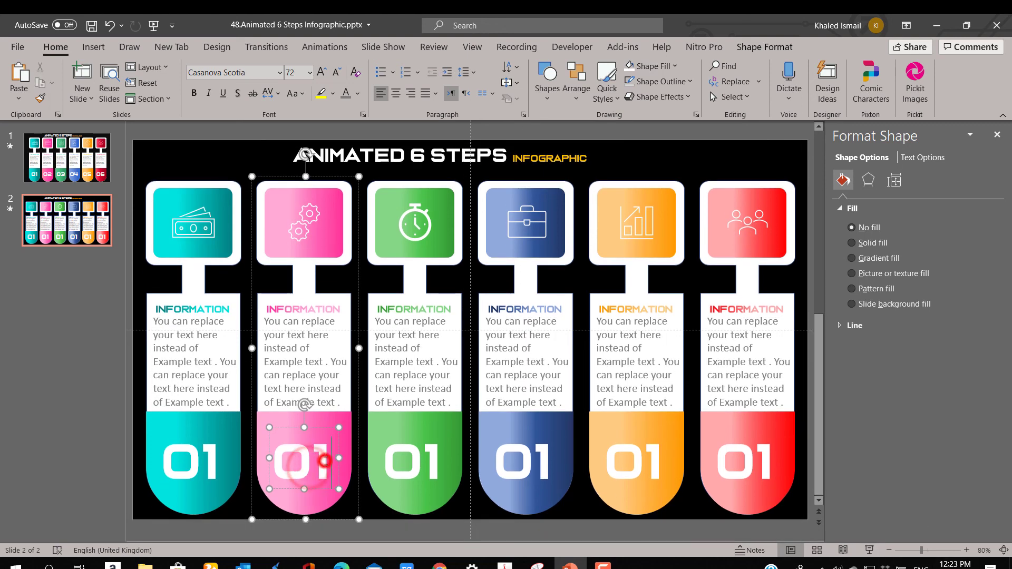
pyautogui.moveTo(331, 462); pyautogui.dragTo(322, 462)
pyautogui.write('2')
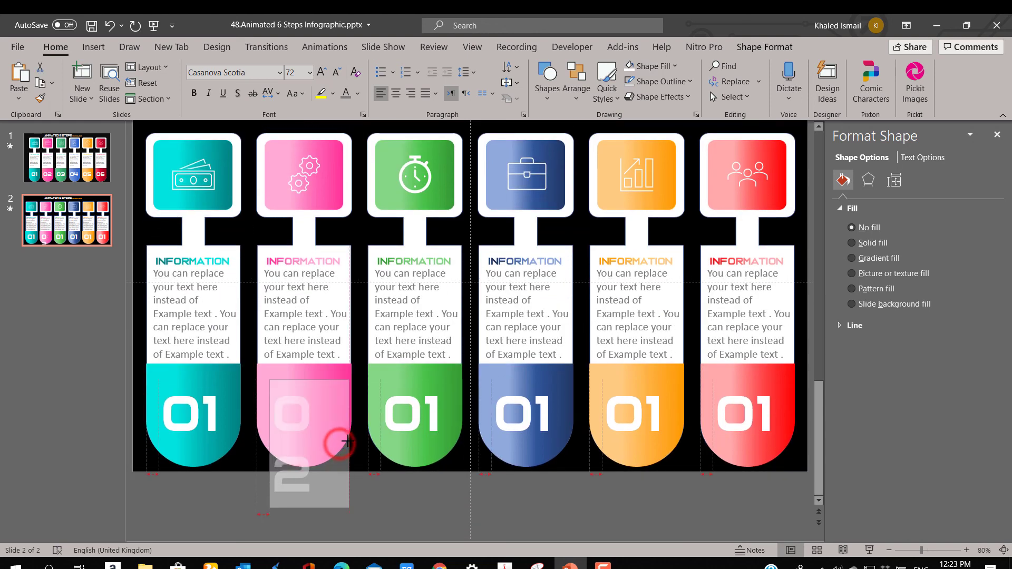
pyautogui.moveTo(340, 443); pyautogui.dragTo(349, 443)
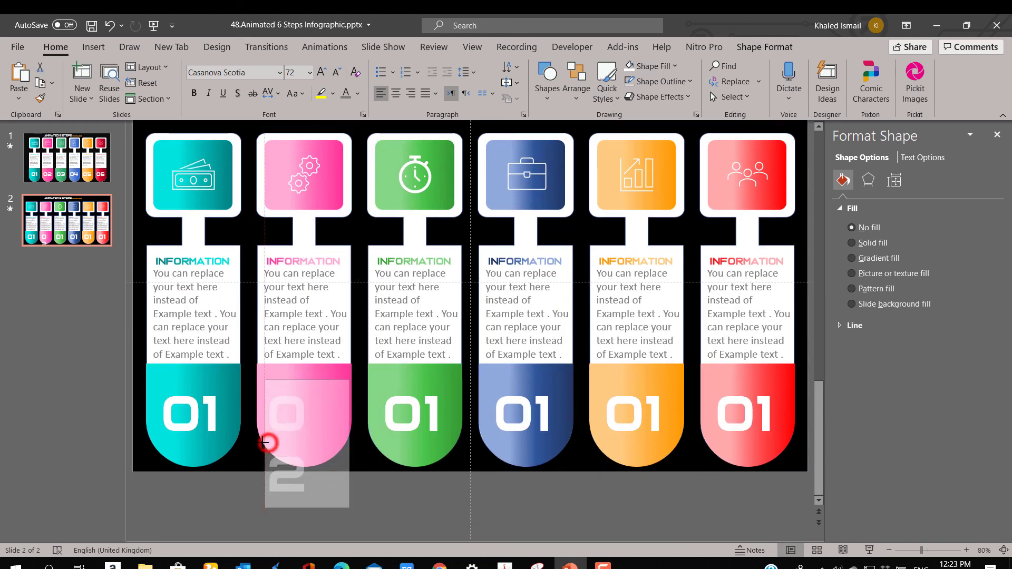
pyautogui.moveTo(269, 443); pyautogui.dragTo(258, 443)
pyautogui.click(418, 460)
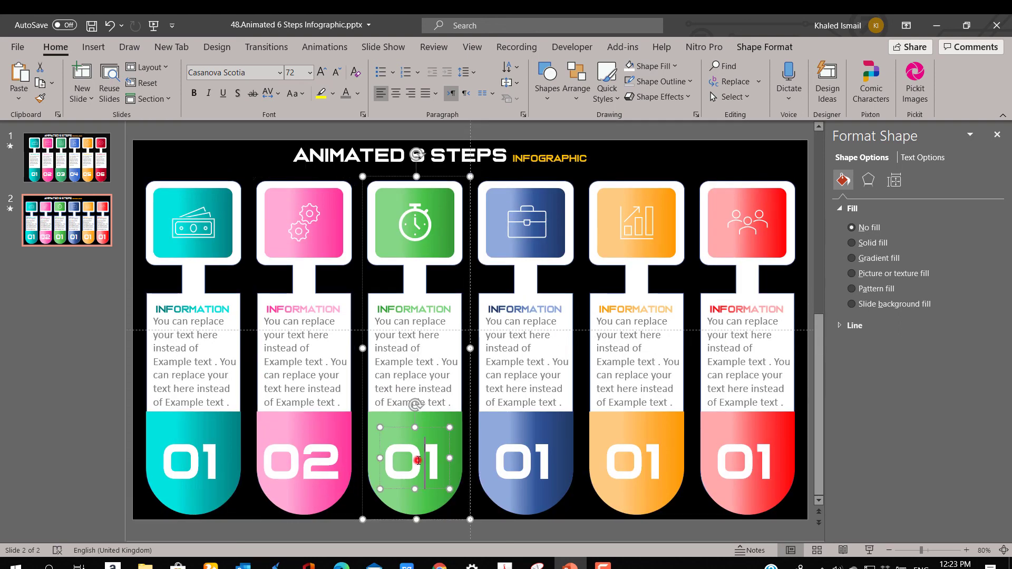
pyautogui.moveTo(436, 456); pyautogui.dragTo(367, 443)
pyautogui.write('3')
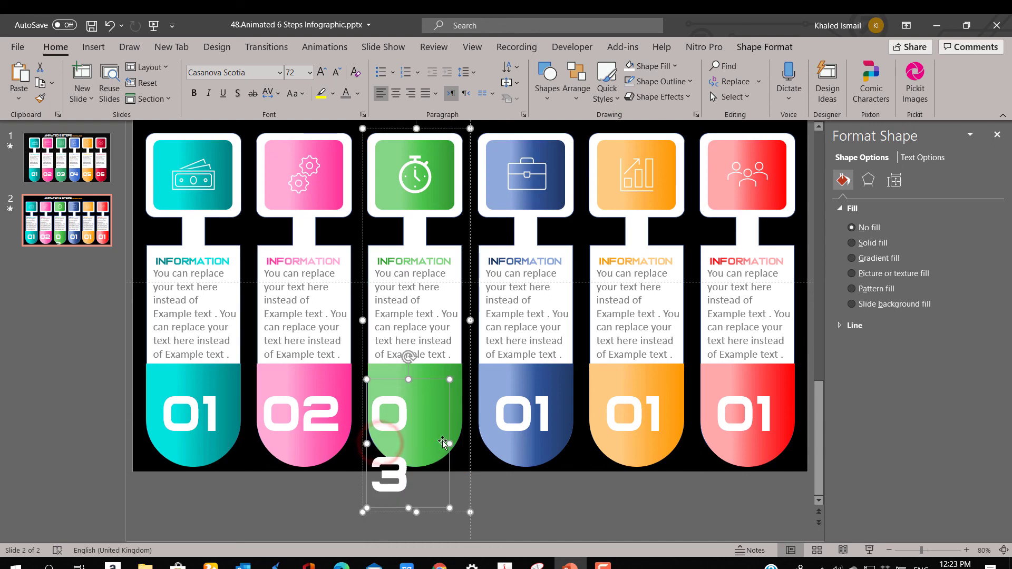
pyautogui.moveTo(450, 444); pyautogui.dragTo(464, 444)
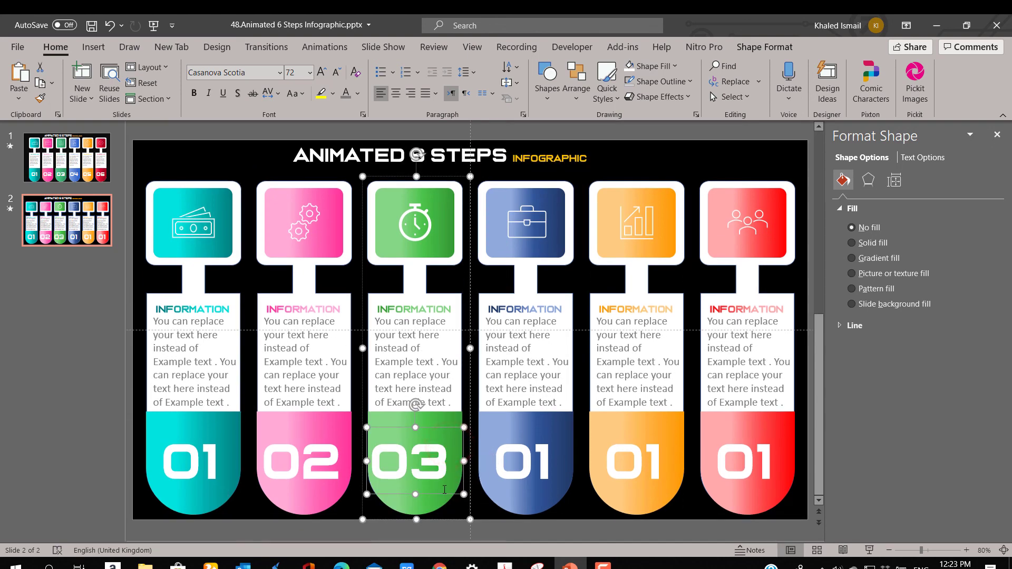
# Change the blue and orange number tabs to 04 and 05, widening their boxes
pyautogui.click(529, 471)
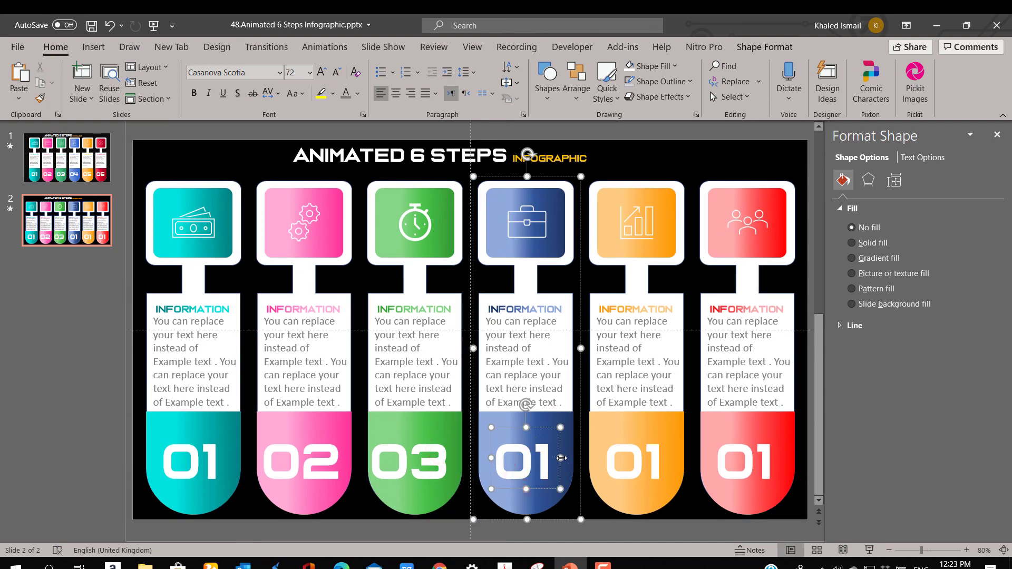
pyautogui.moveTo(561, 458); pyautogui.dragTo(574, 459)
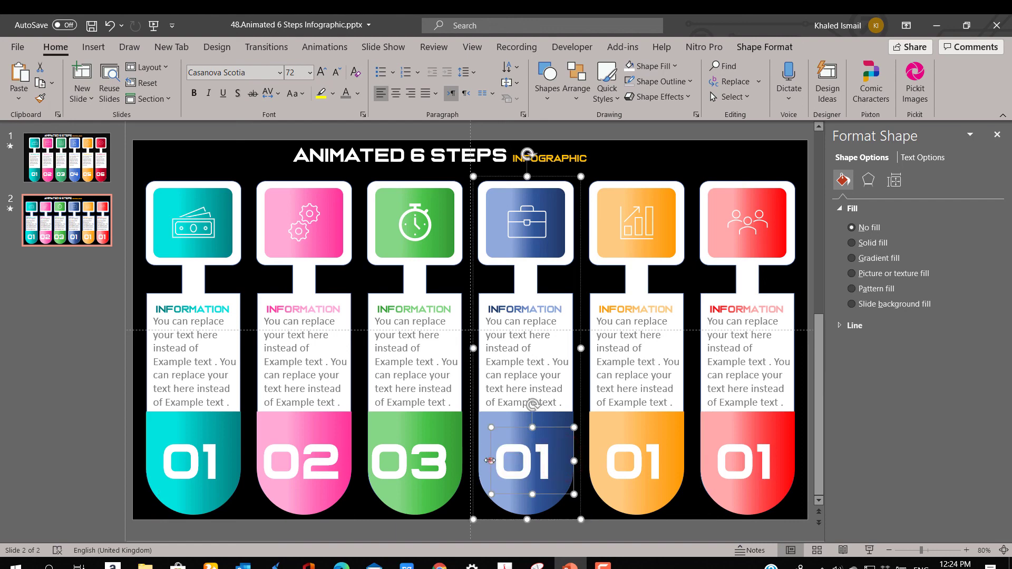
pyautogui.moveTo(489, 461); pyautogui.dragTo(480, 461)
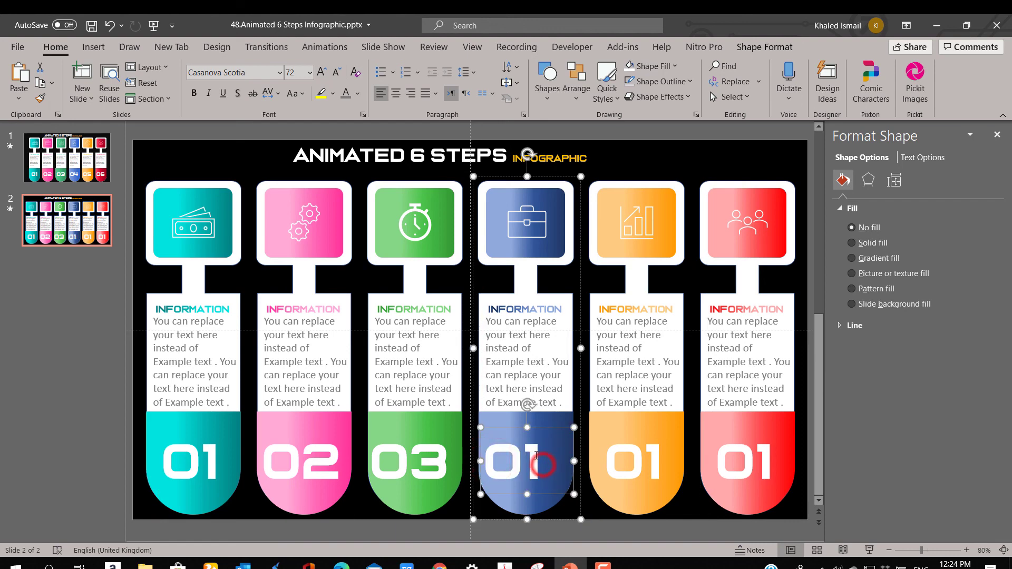
pyautogui.moveTo(542, 456); pyautogui.dragTo(533, 457)
pyautogui.write('4')
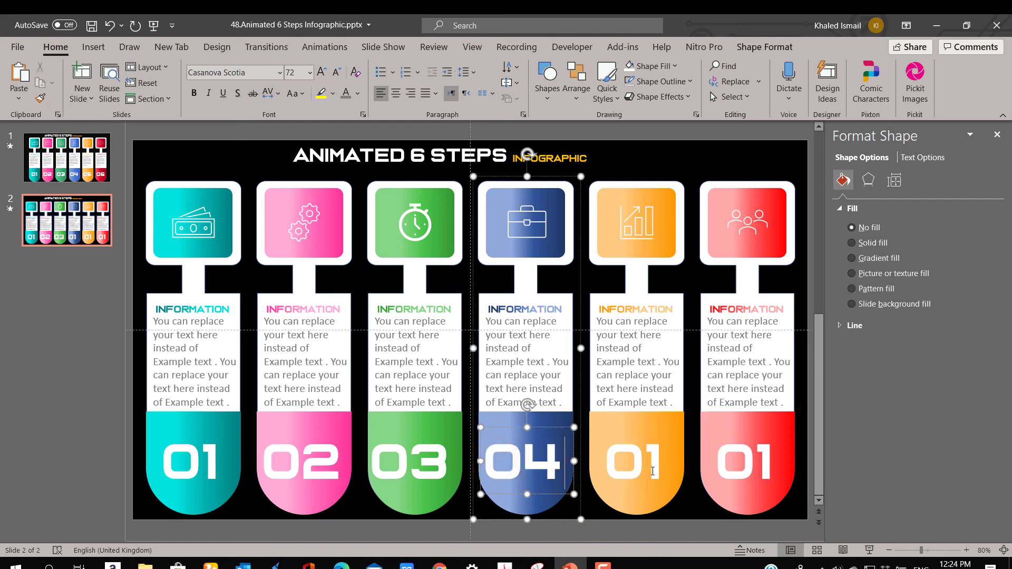
pyautogui.click(653, 467)
pyautogui.moveTo(656, 458)
pyautogui.mouseDown()
pyautogui.moveTo(646, 459)
pyautogui.moveTo(681, 438)
pyautogui.mouseUp()
pyautogui.write('5')
pyautogui.moveTo(601, 441); pyautogui.dragTo(593, 440)
# Change the red column's number tab to 06 and widen its box
pyautogui.scroll(1, 593, 440)
pyautogui.click(748, 458)
pyautogui.click(738, 459)
pyautogui.moveTo(777, 457)
pyautogui.mouseDown()
pyautogui.moveTo(764, 457)
pyautogui.moveTo(792, 441)
pyautogui.mouseUp()
pyautogui.write('6')
pyautogui.moveTo(710, 443); pyautogui.dragTo(700, 444)
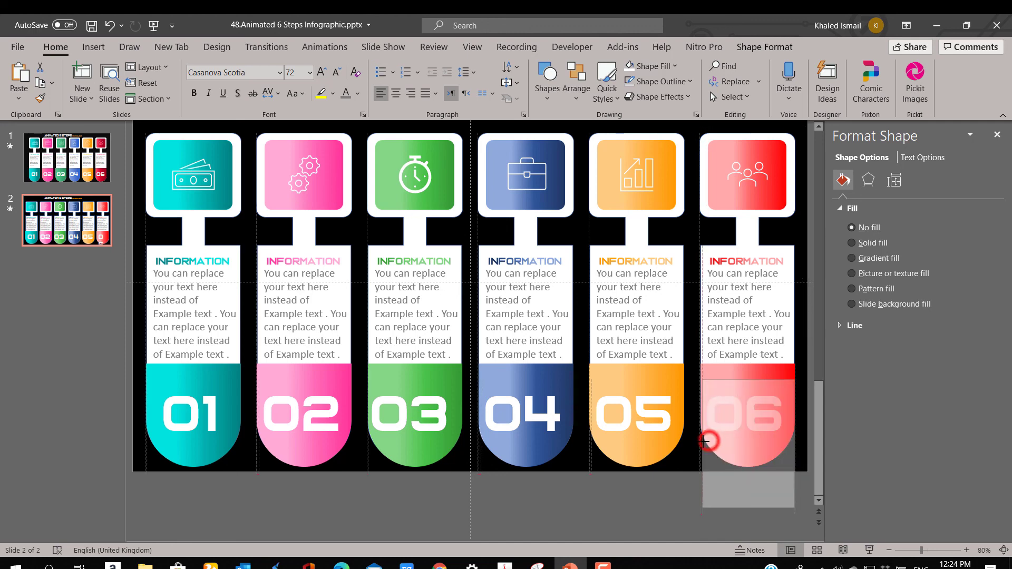
pyautogui.scroll(1, 693, 459)
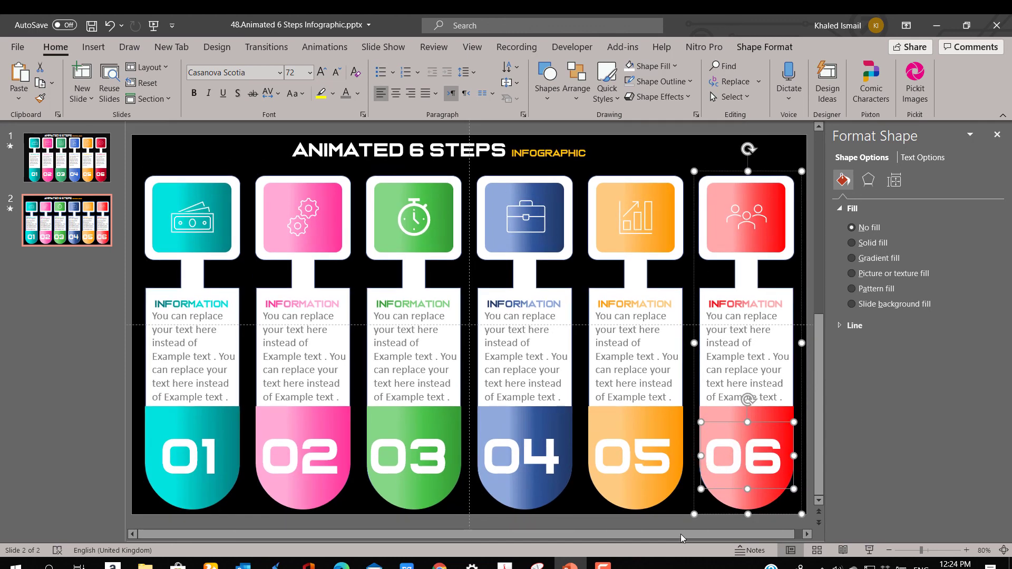
pyautogui.click(79, 477)
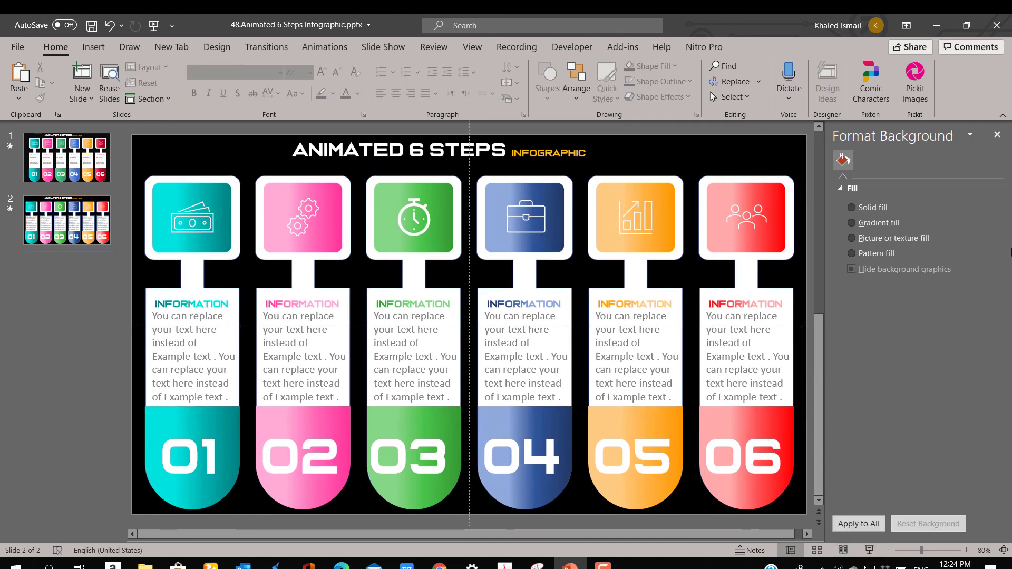
# Close the Format Background pane and run the slideshow through steps 01–06 to the subscribe slide
pyautogui.click(997, 136)
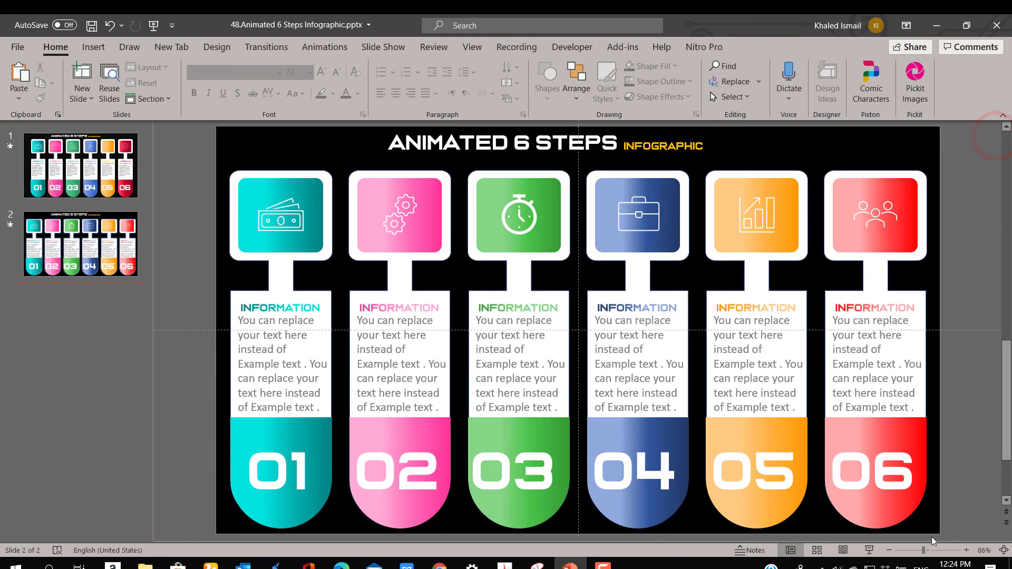
pyautogui.click(871, 550)
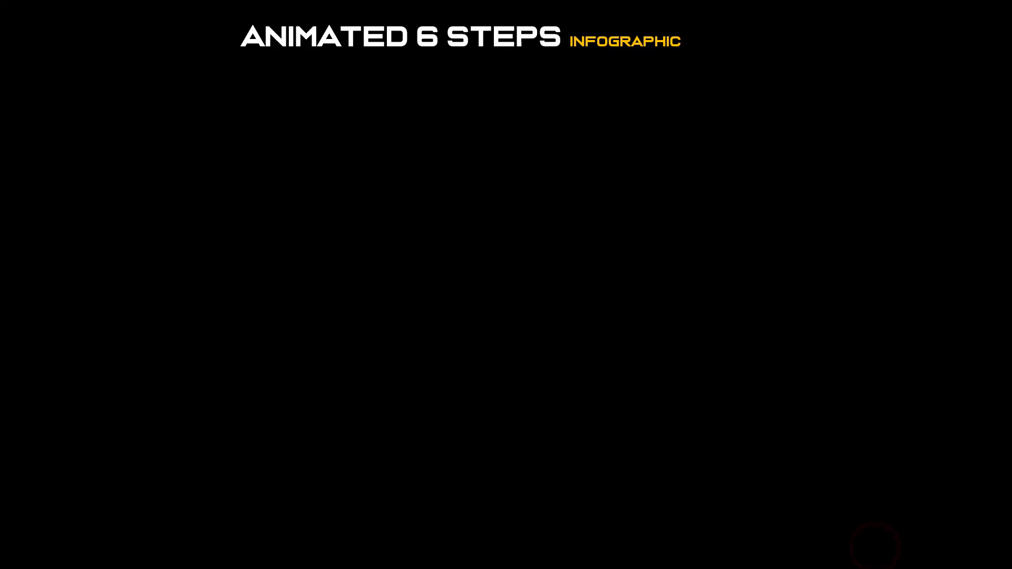
pyautogui.click(709, 566)
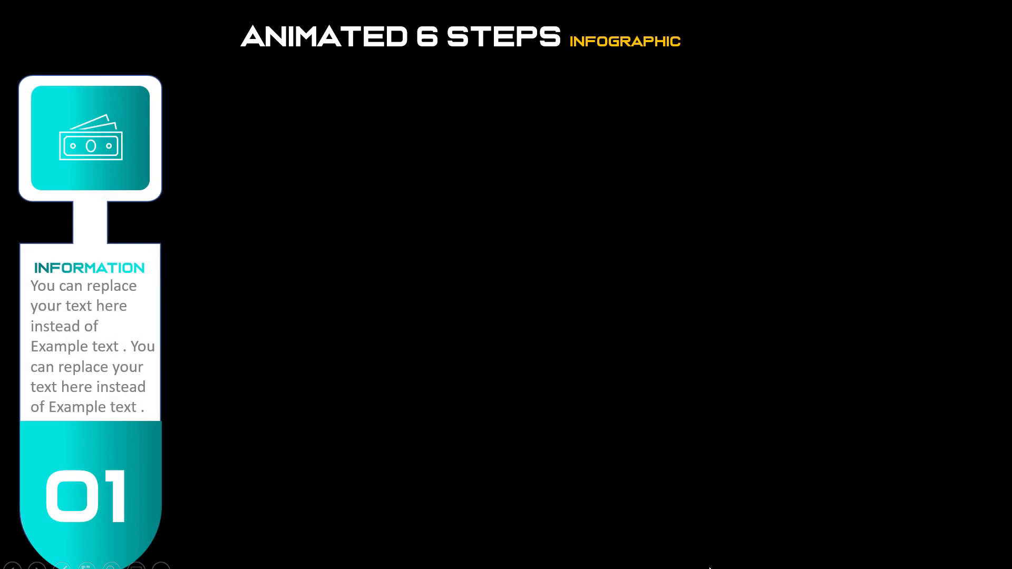
pyautogui.click(710, 566)
pyautogui.click(711, 566)
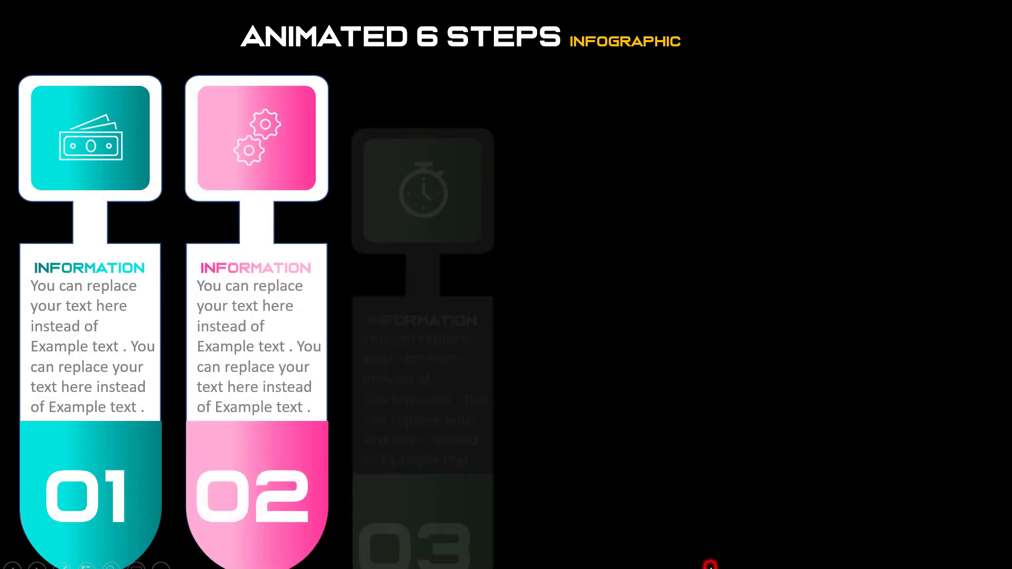
pyautogui.click(710, 566)
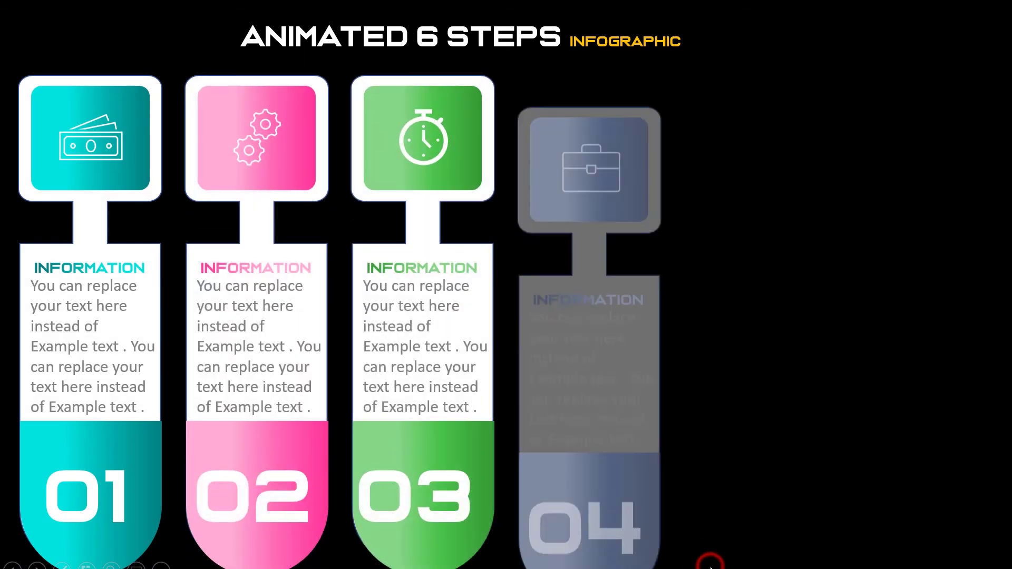
pyautogui.click(710, 566)
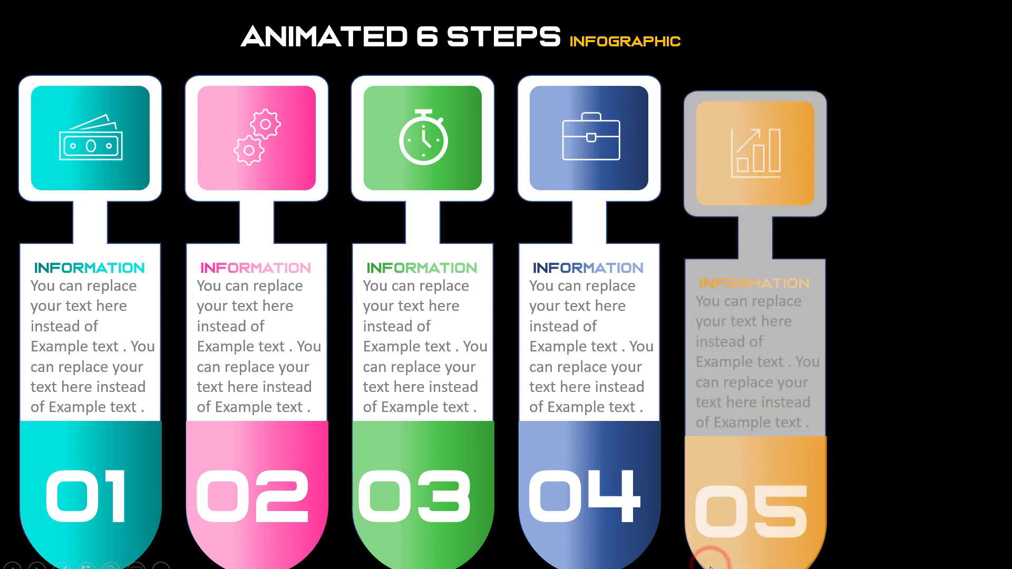
pyautogui.click(711, 567)
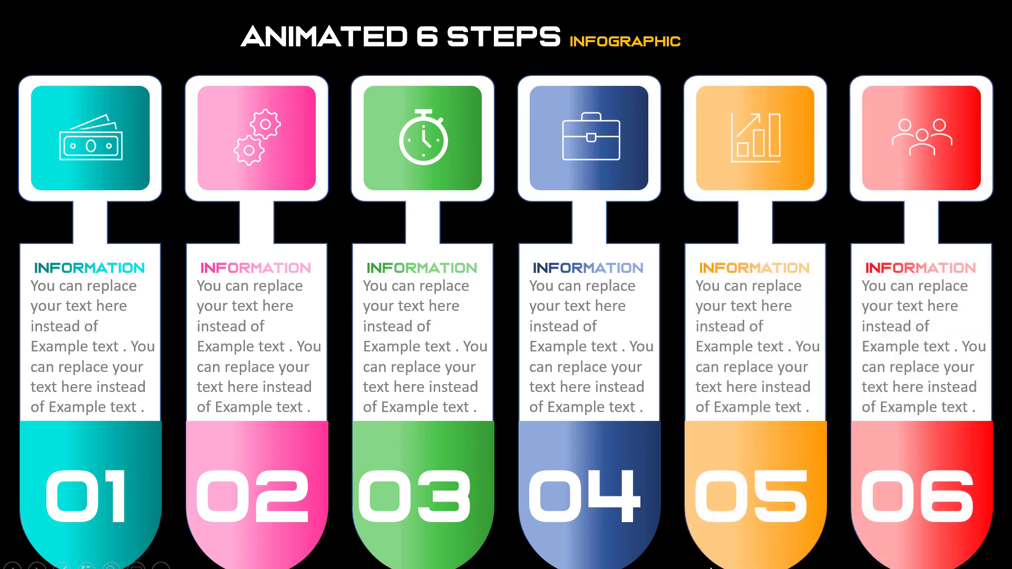
pyautogui.click(710, 566)
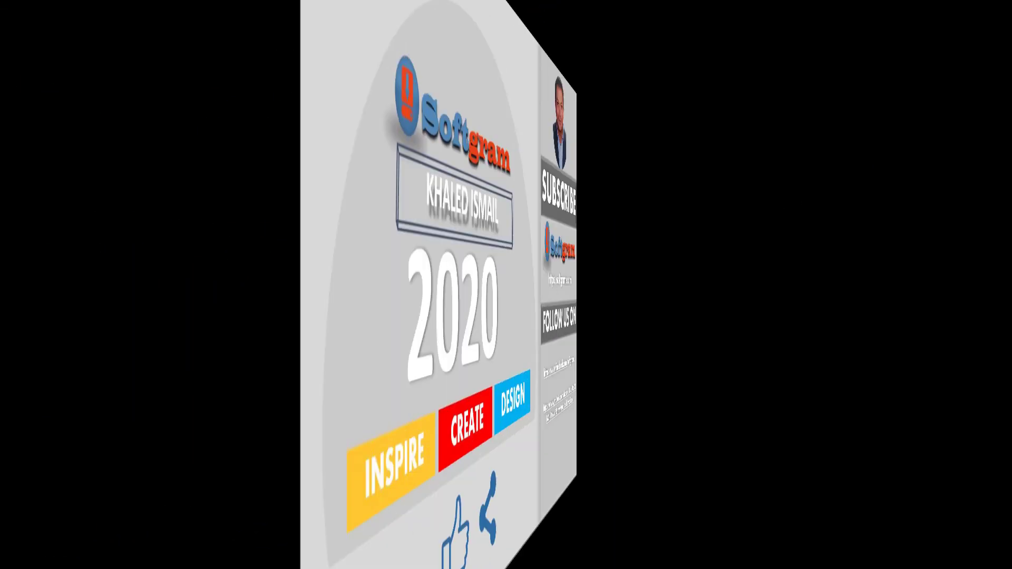